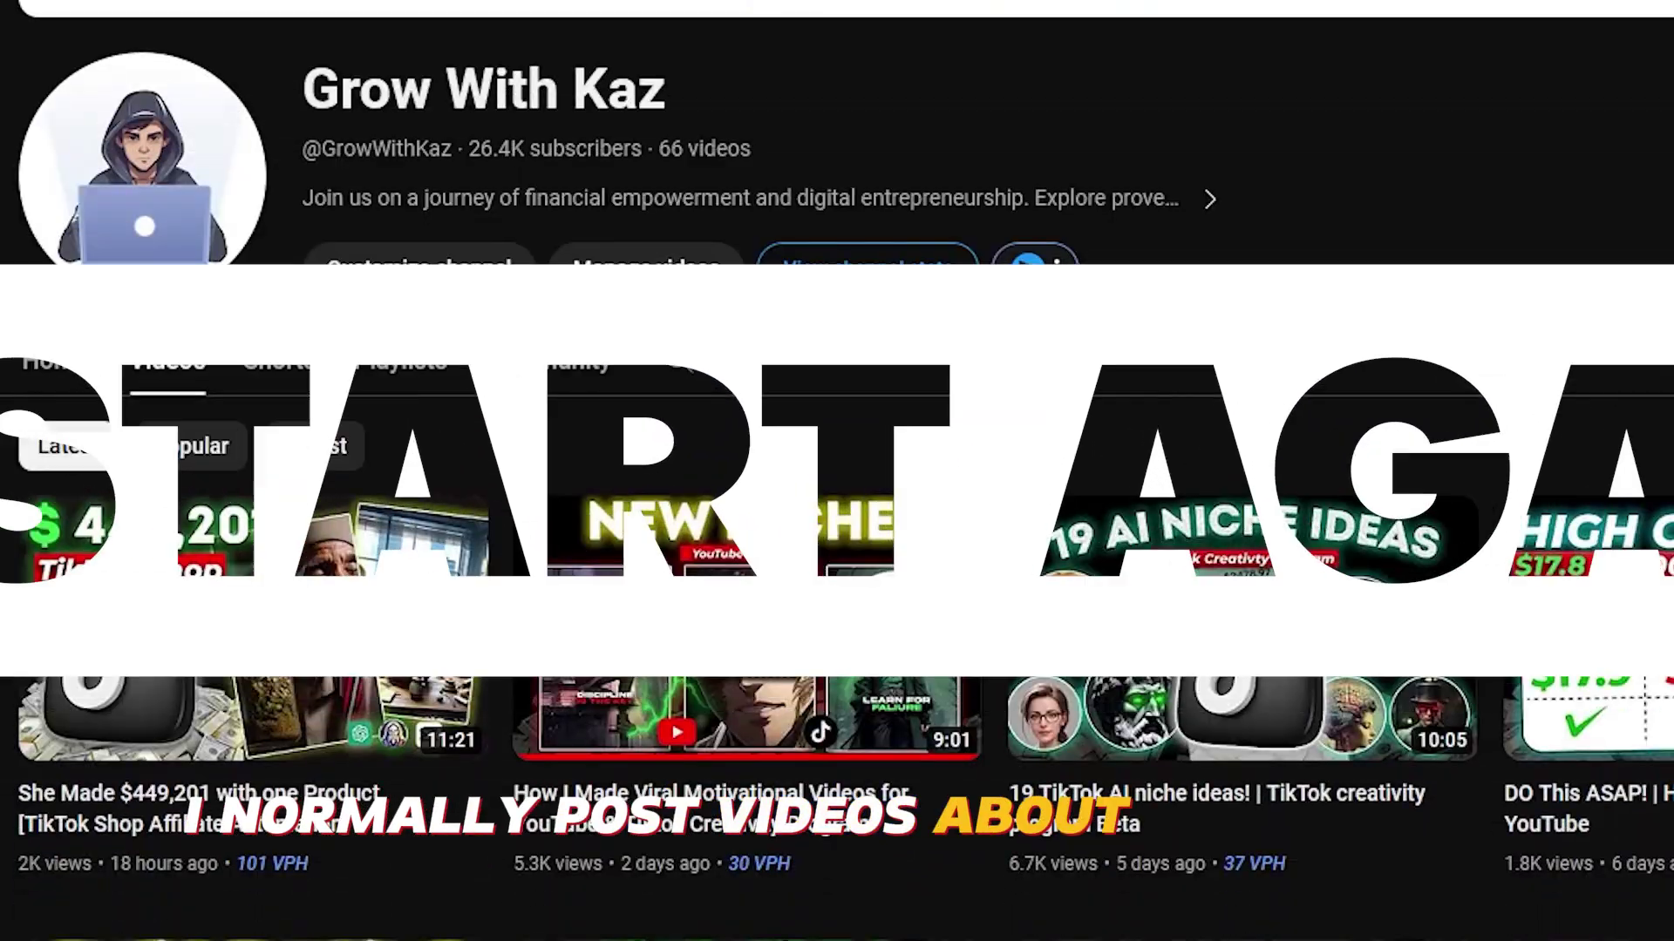
Step: Scroll the ChatGPT page while drafting the request for 10 one-word channel names
scroll(837, 488, down, 10)
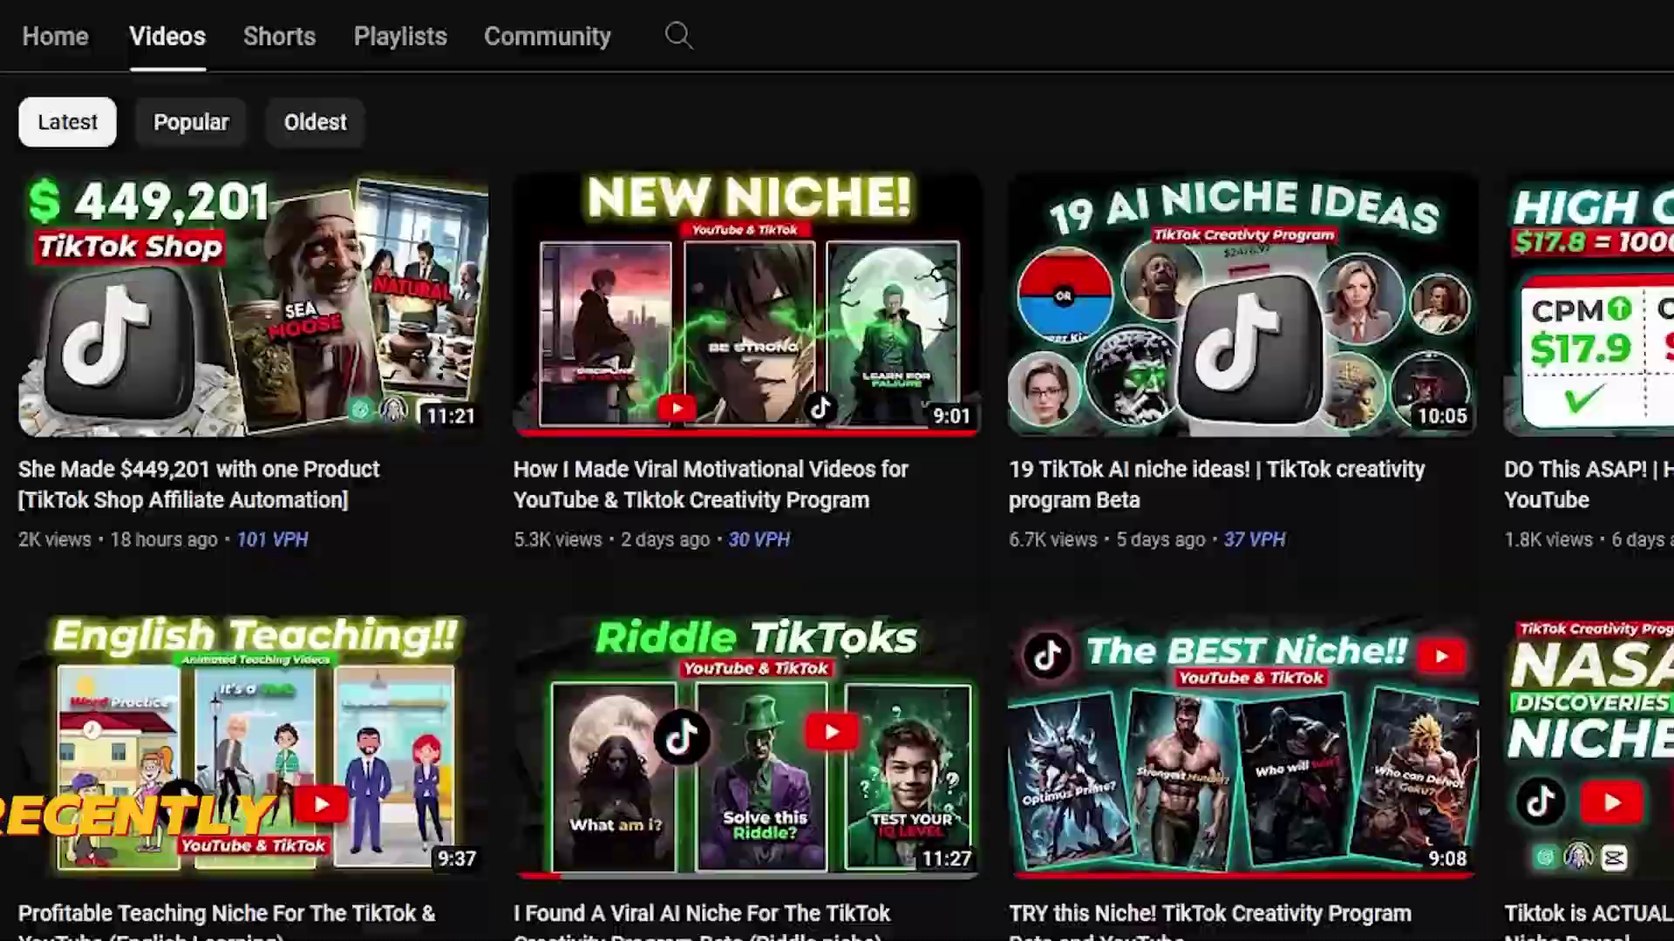
scroll(837, 488, up, 5)
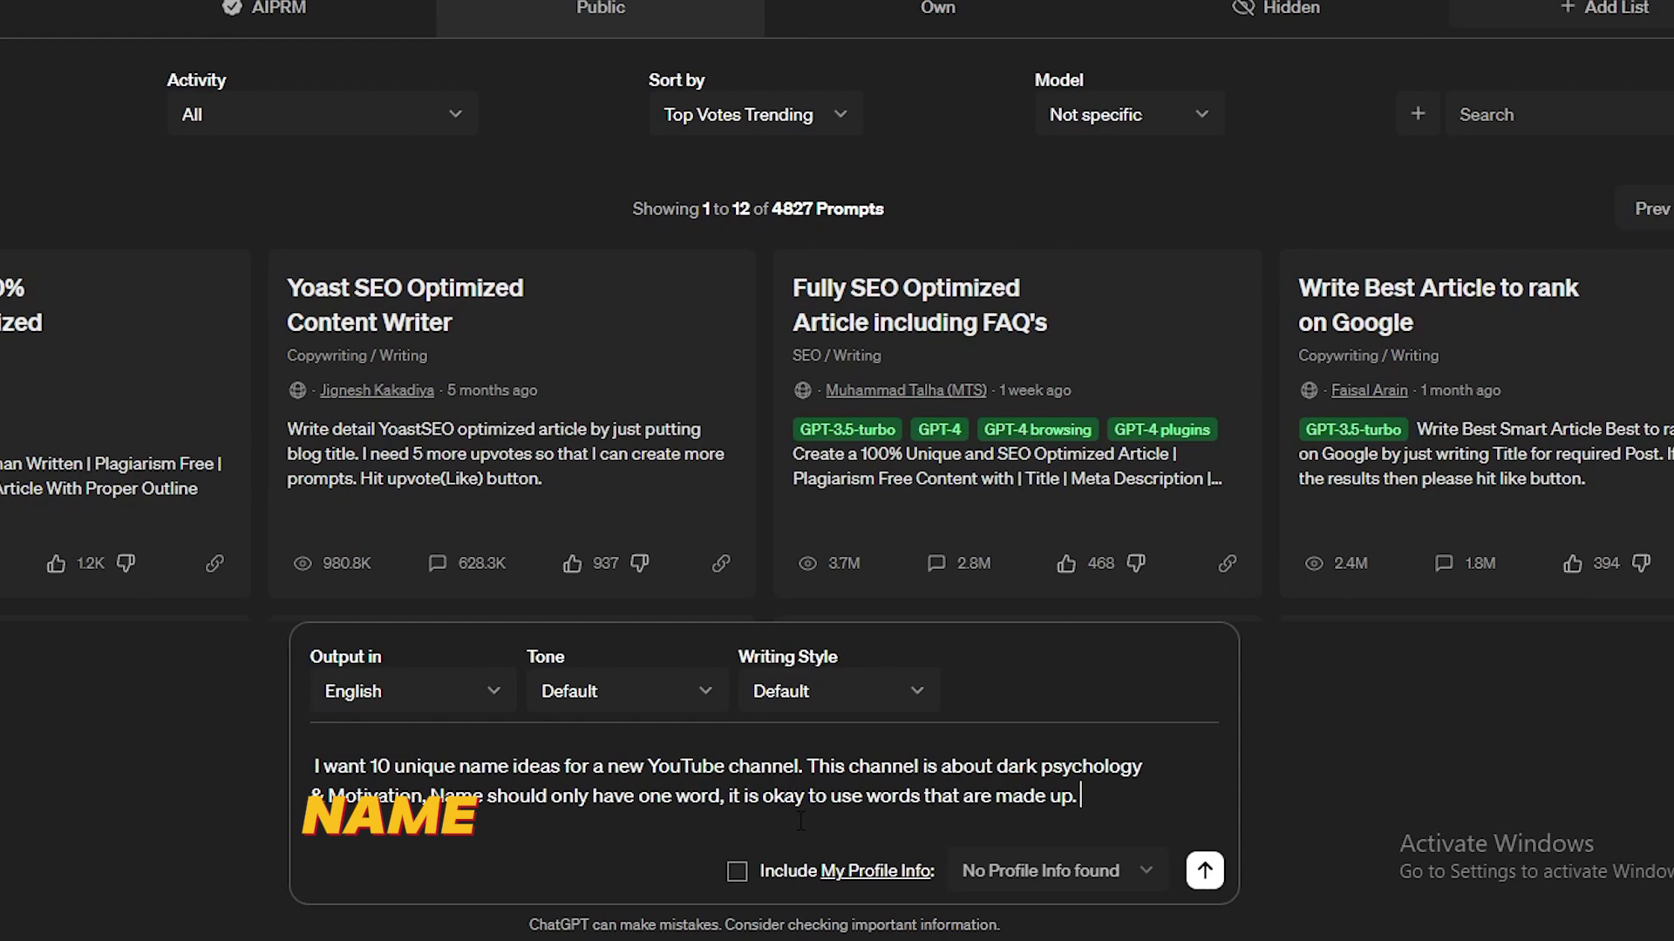
Step: Send the channel-name request and copy the suggested name Psychonyx from the reply
click(1207, 871)
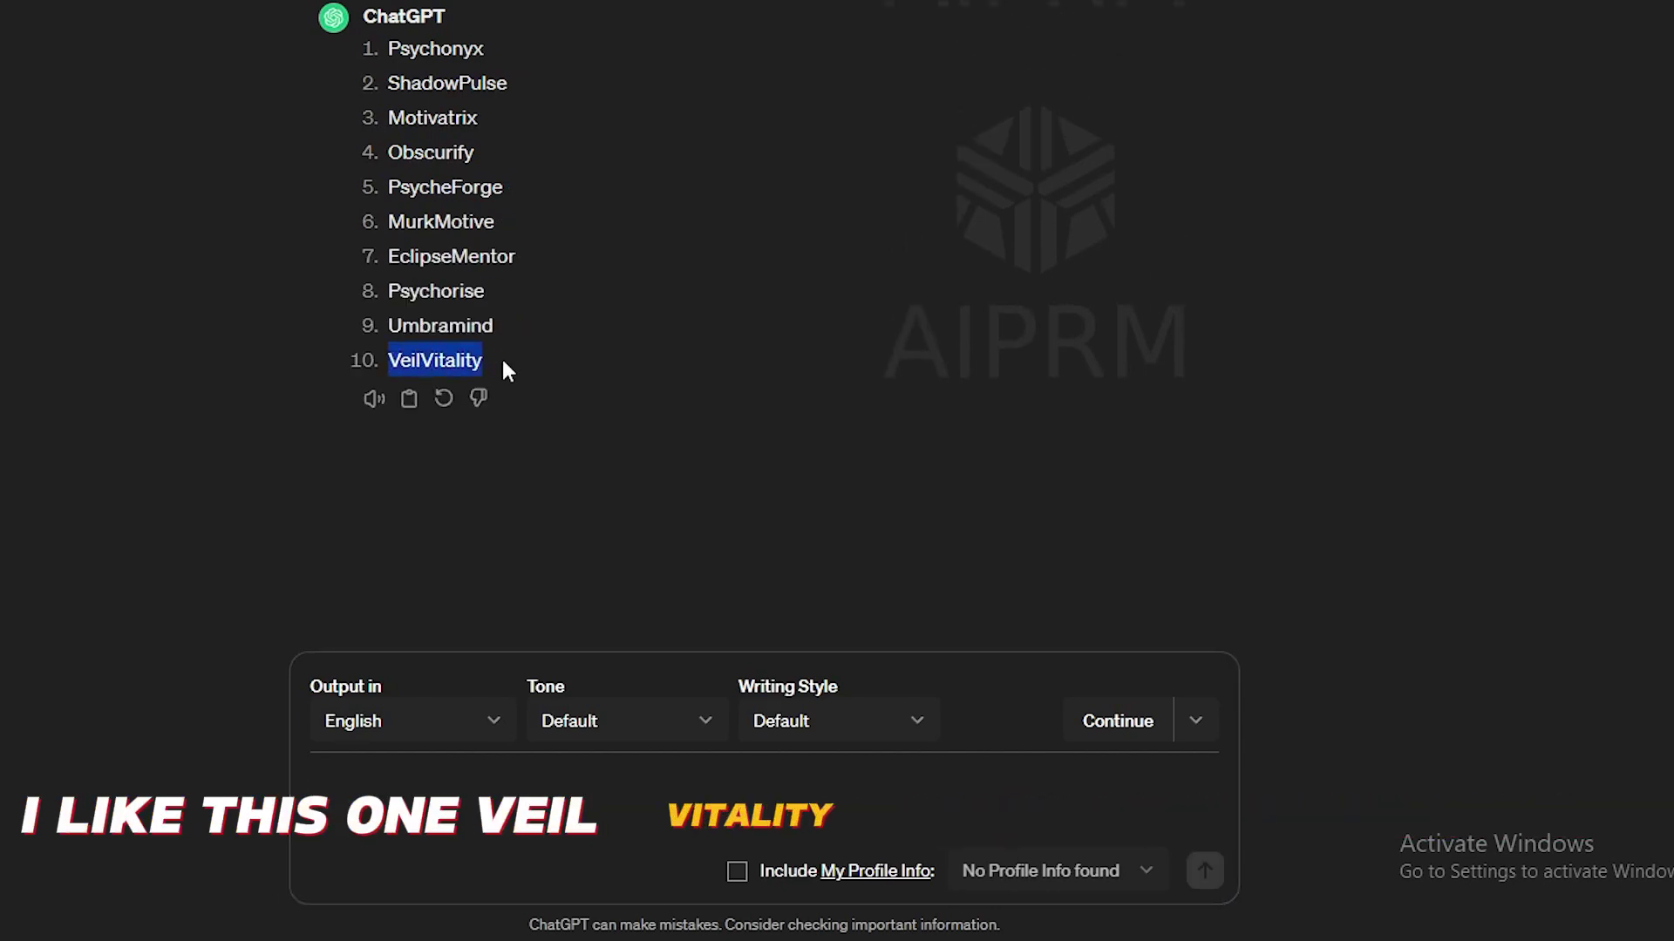
drag(389, 49, 498, 56)
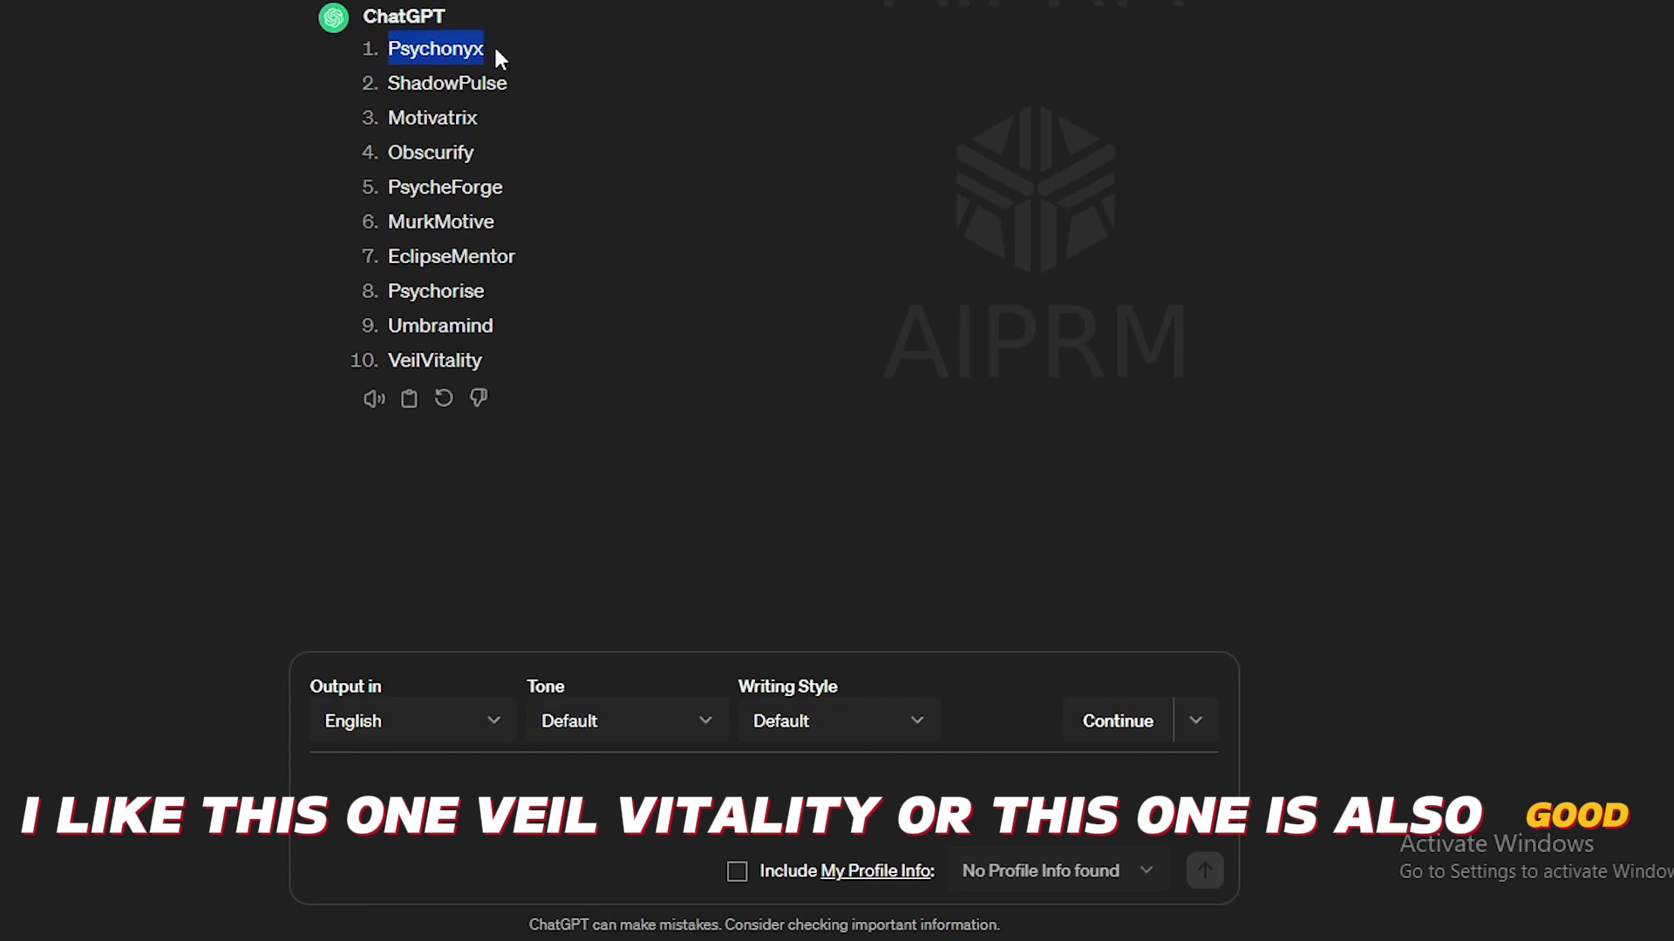
click(486, 61)
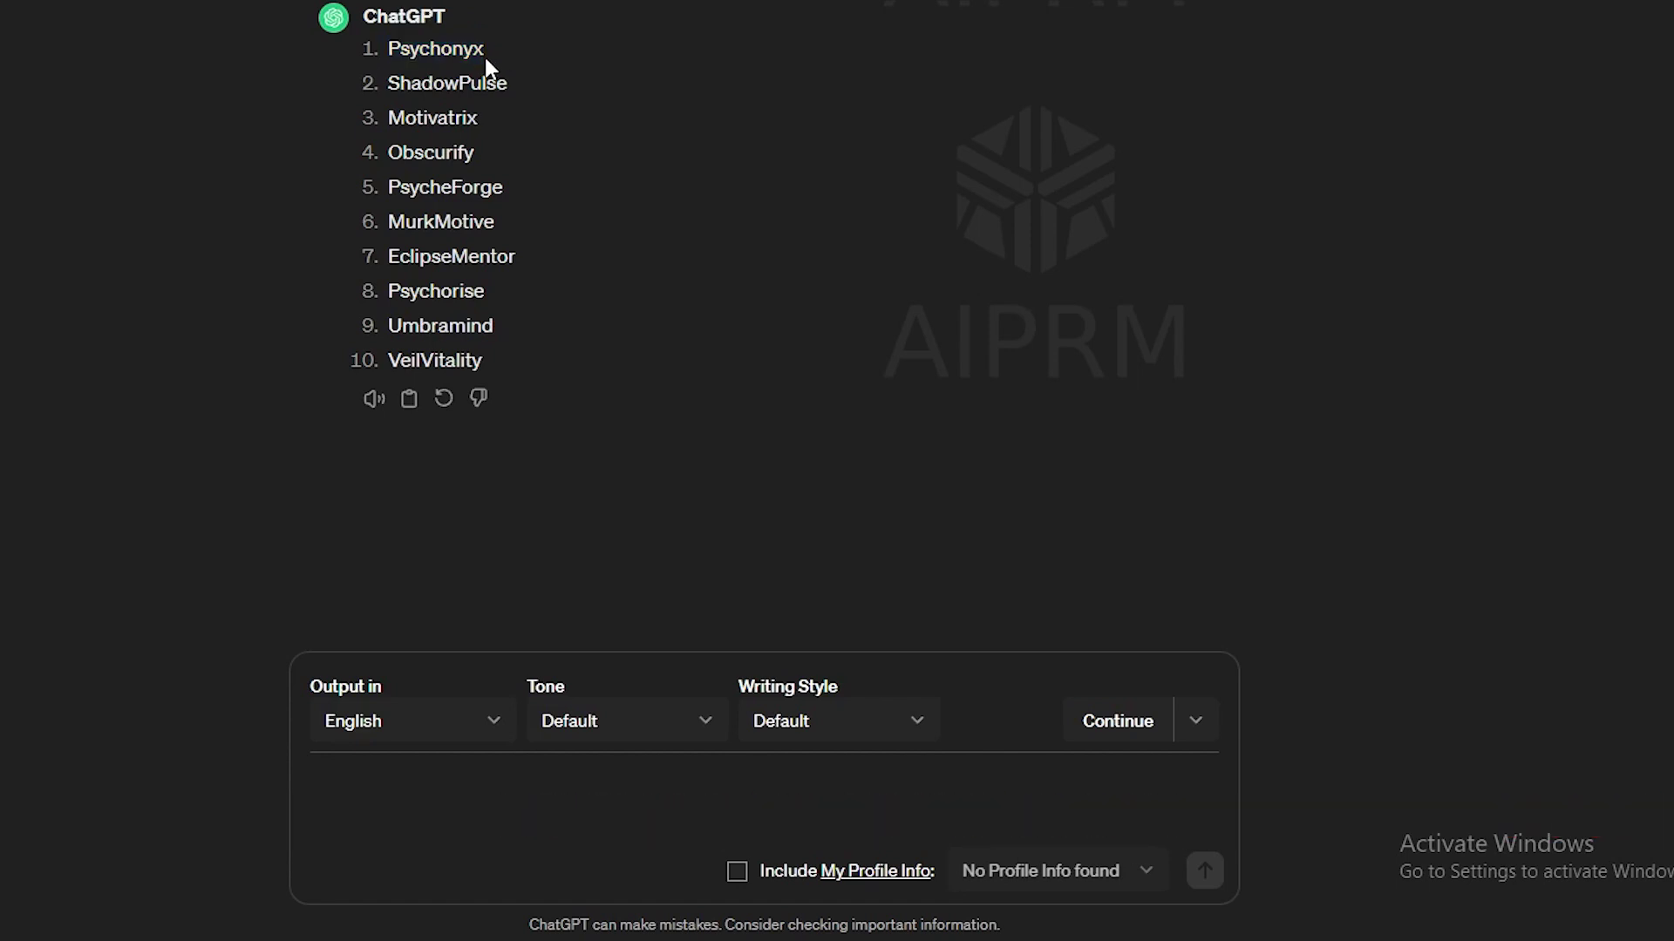
double_click(438, 54)
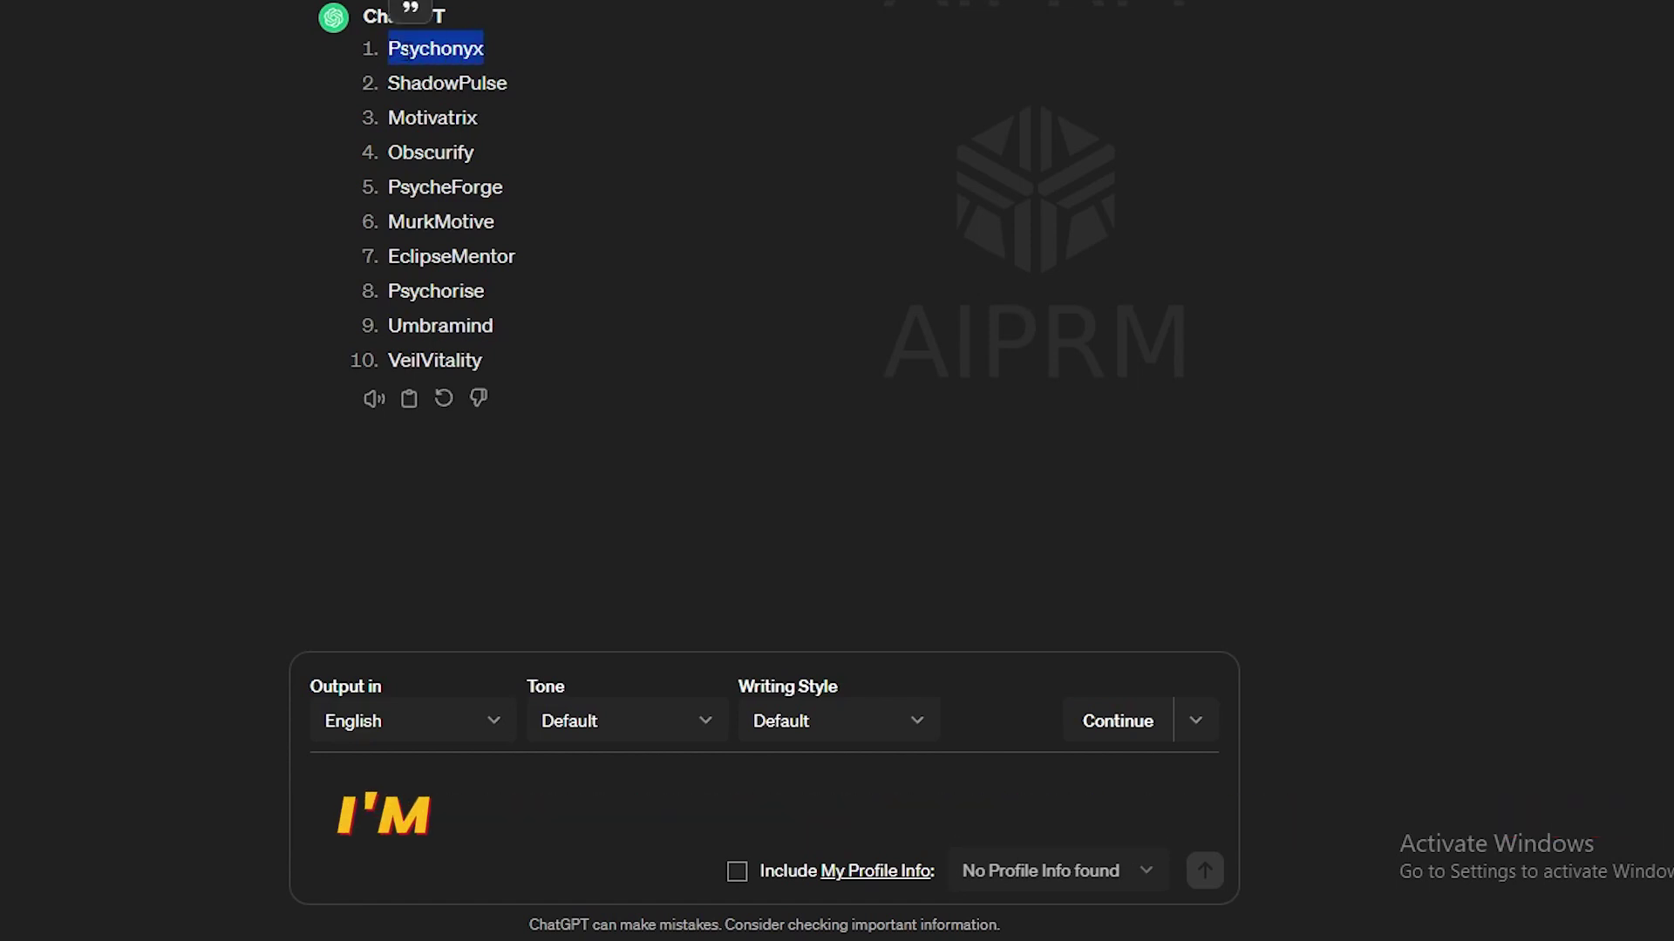
right_click(441, 67)
click(464, 77)
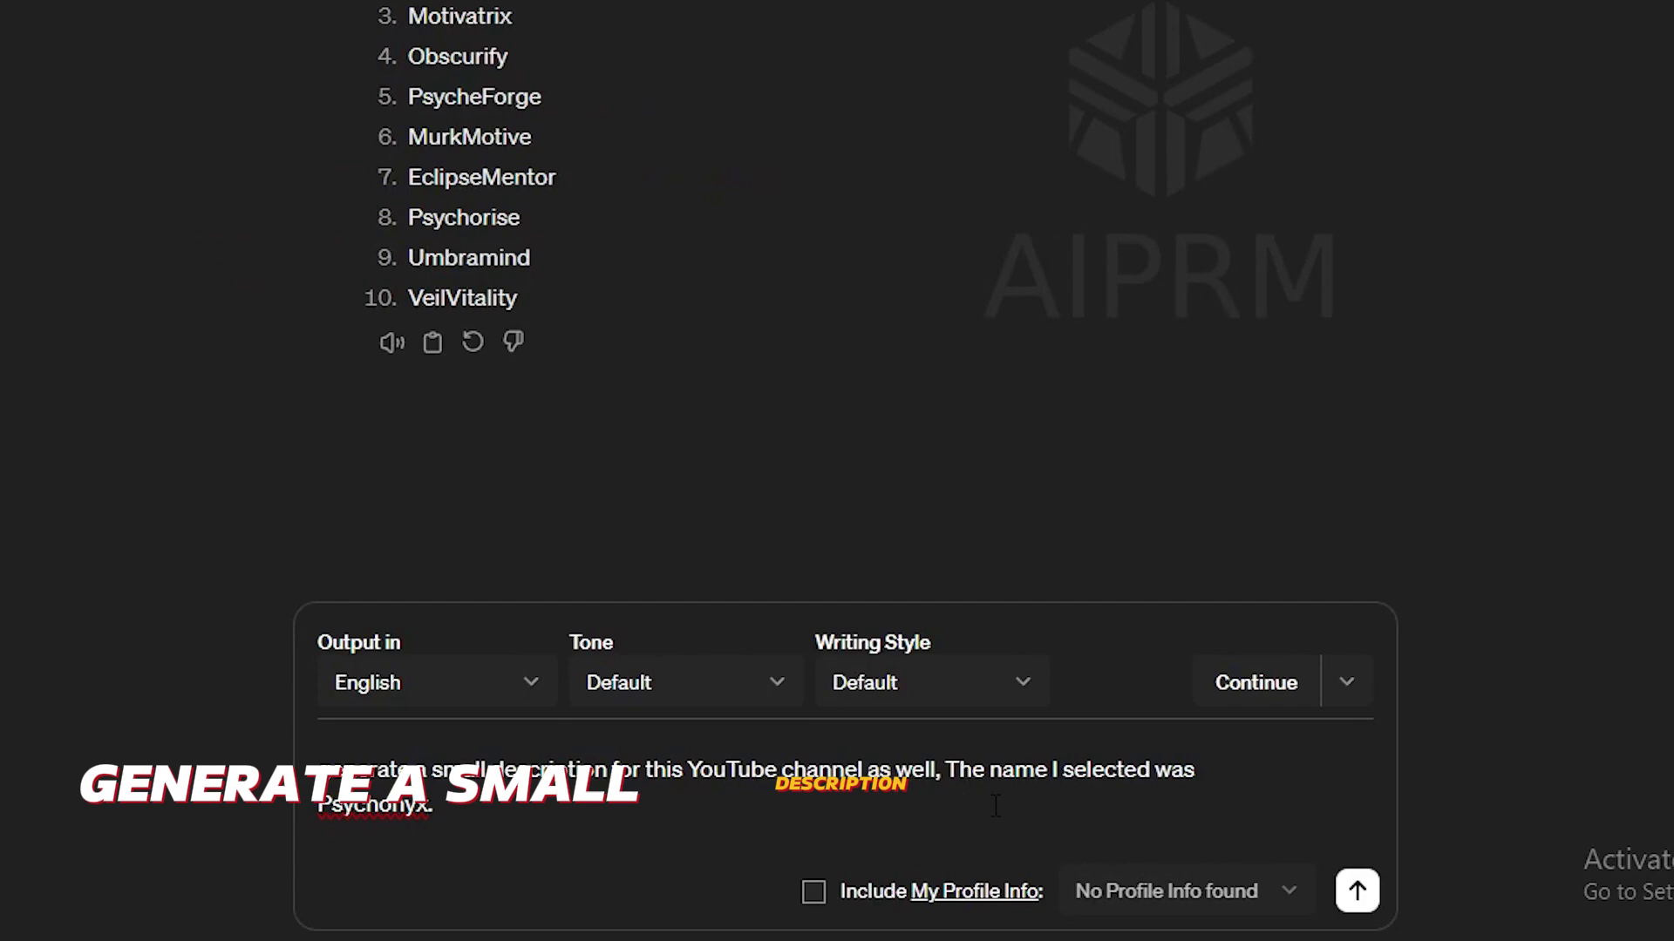
Step: Send the follow-up asking for a short Psychonyx channel description
click(1357, 891)
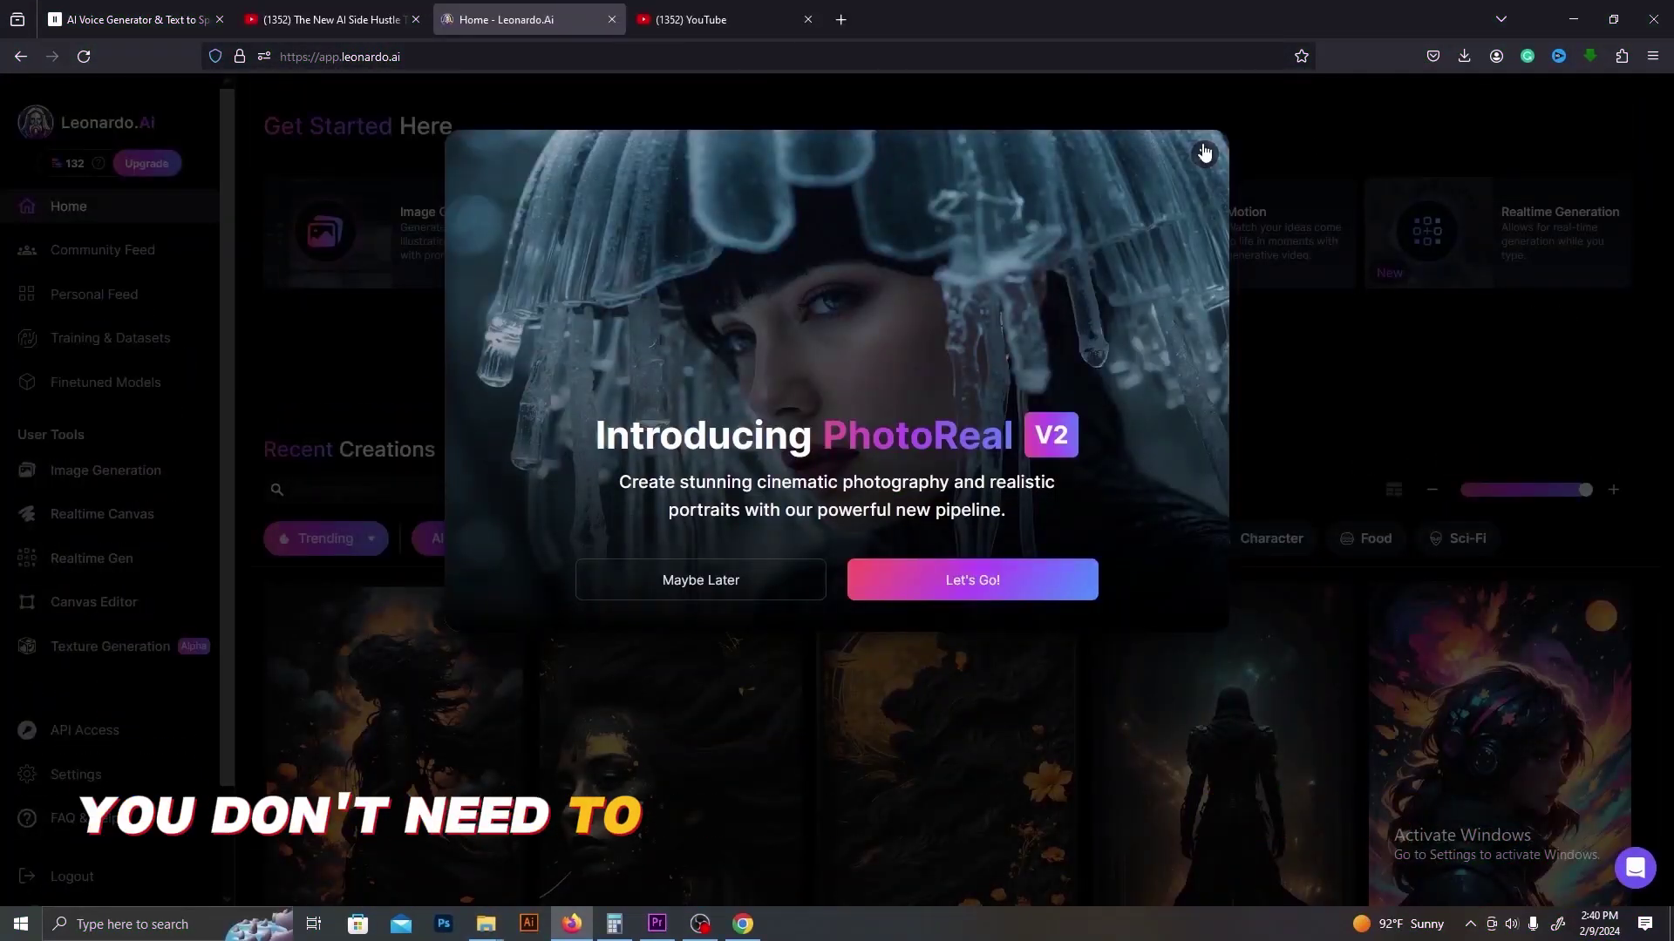
Step: Dismiss the PhotoReal announcement and browse the Leonardo.Ai community gallery
click(1324, 178)
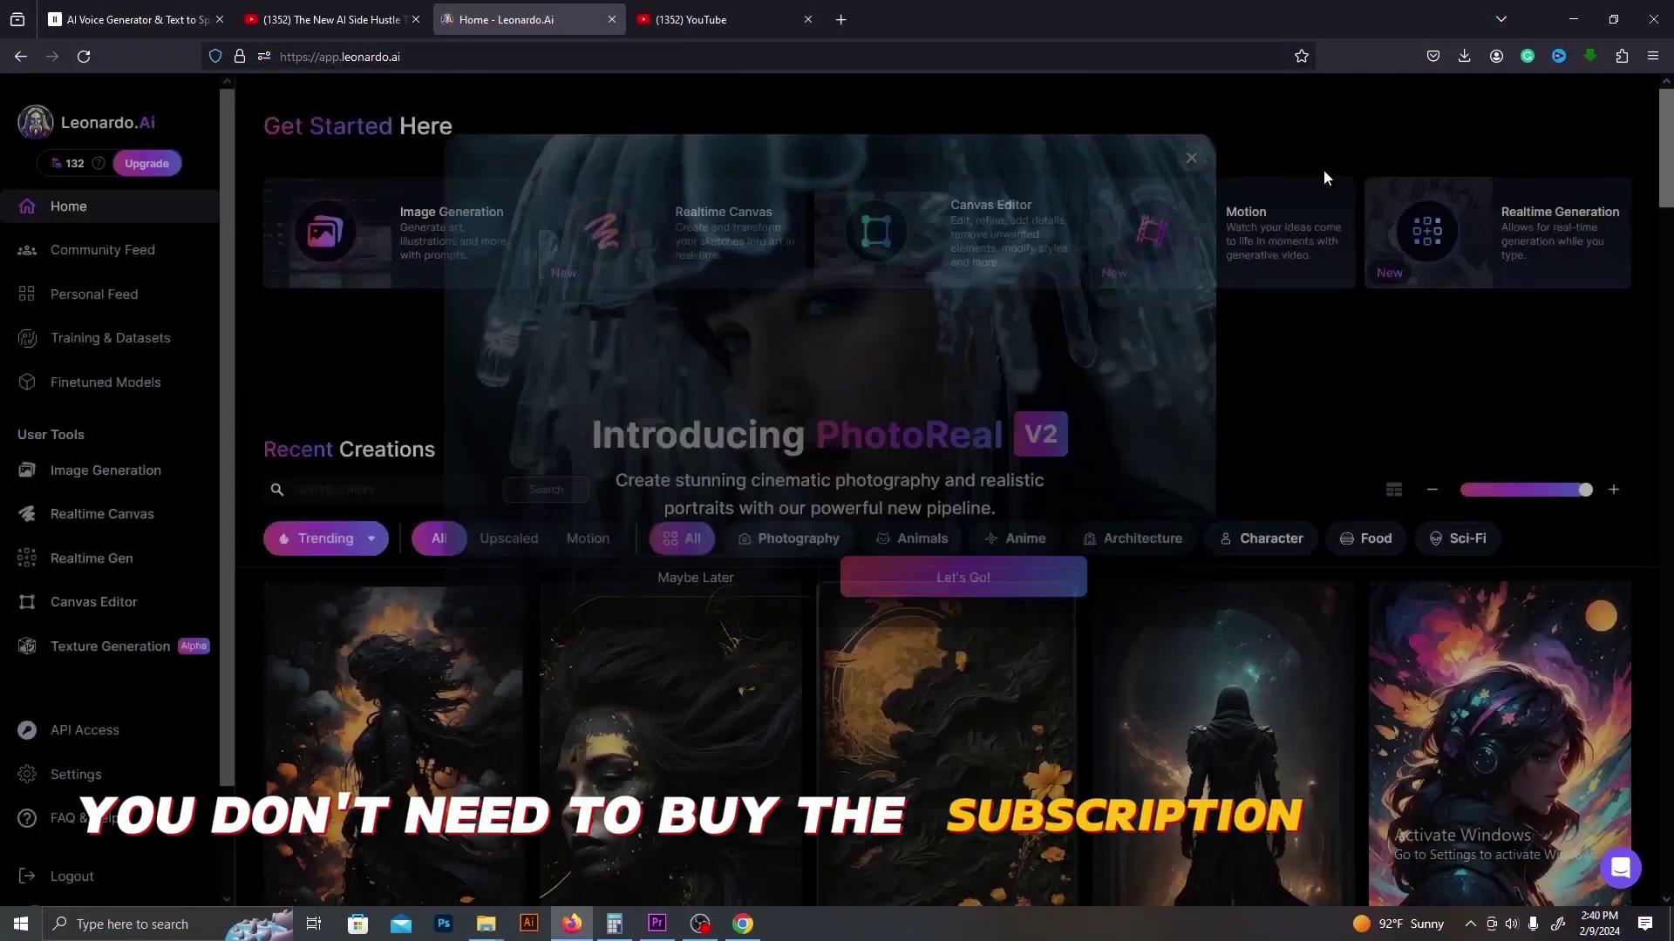
mouse_move(100, 161)
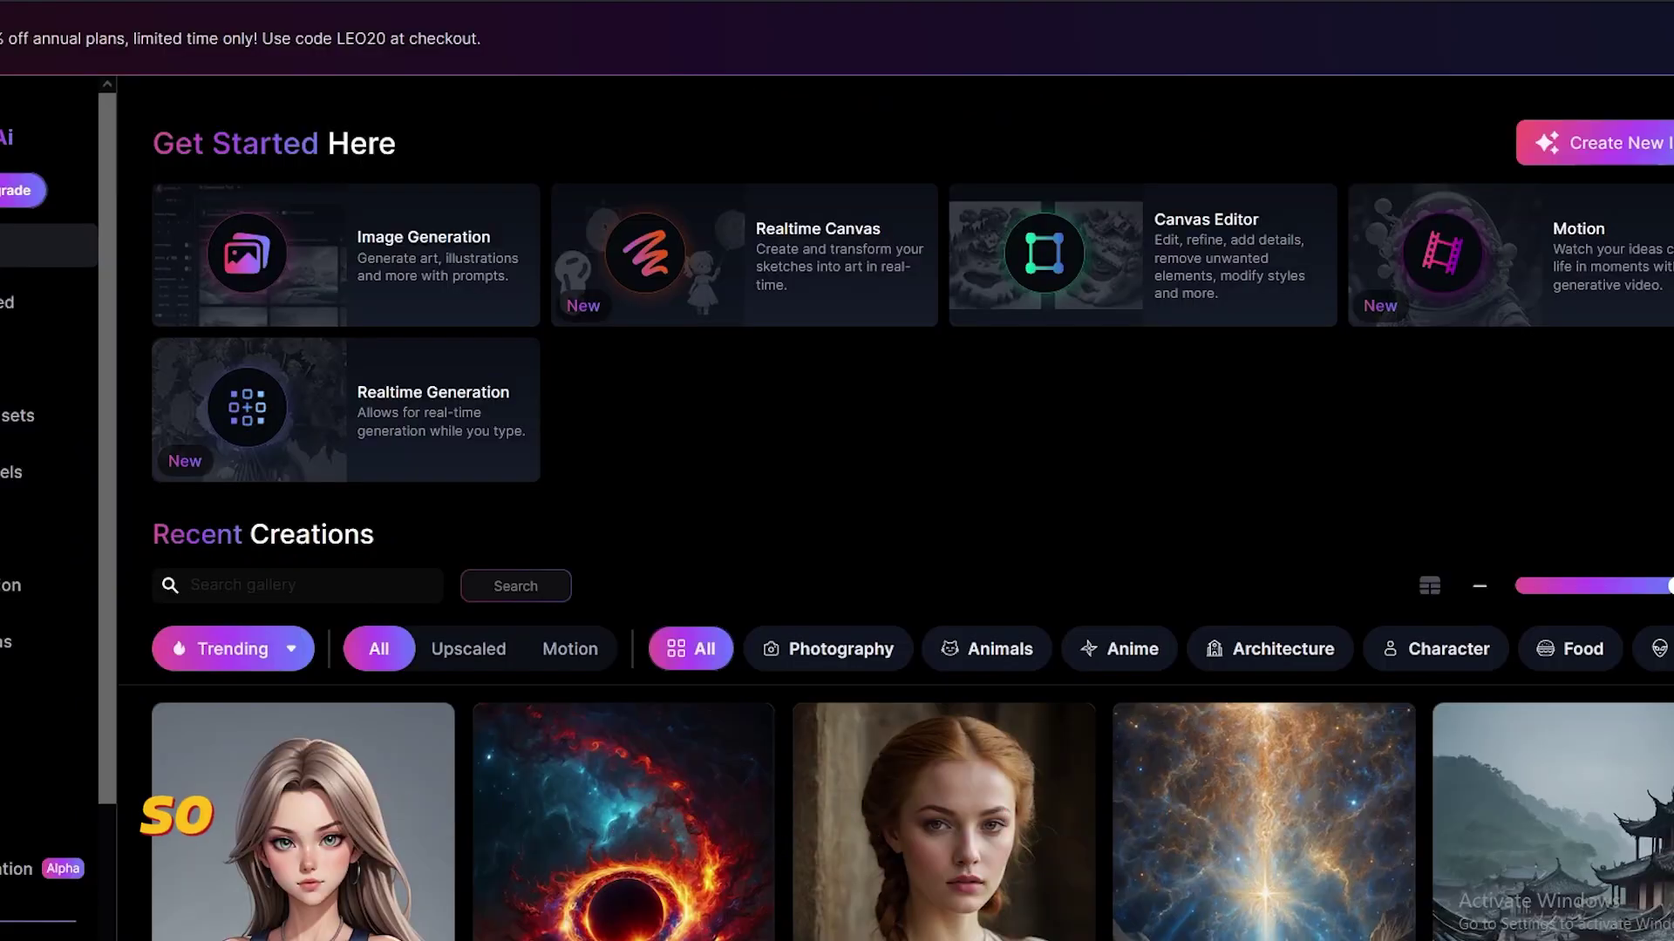
scroll(896, 488, down, 10)
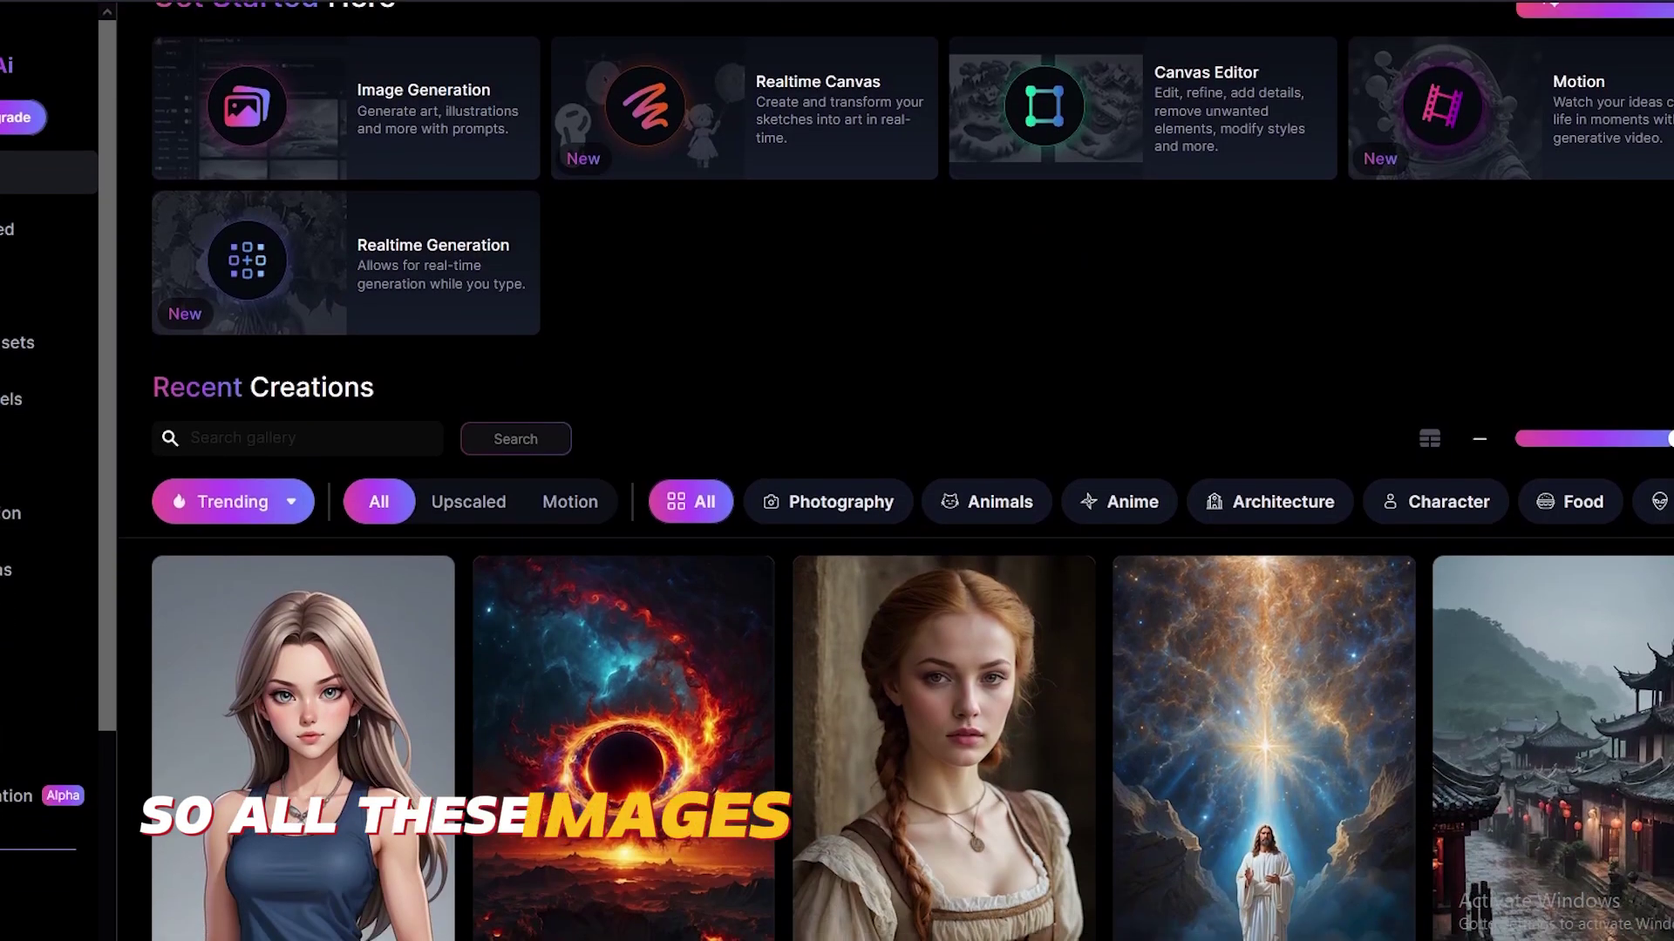
scroll(913, 471, down, 8)
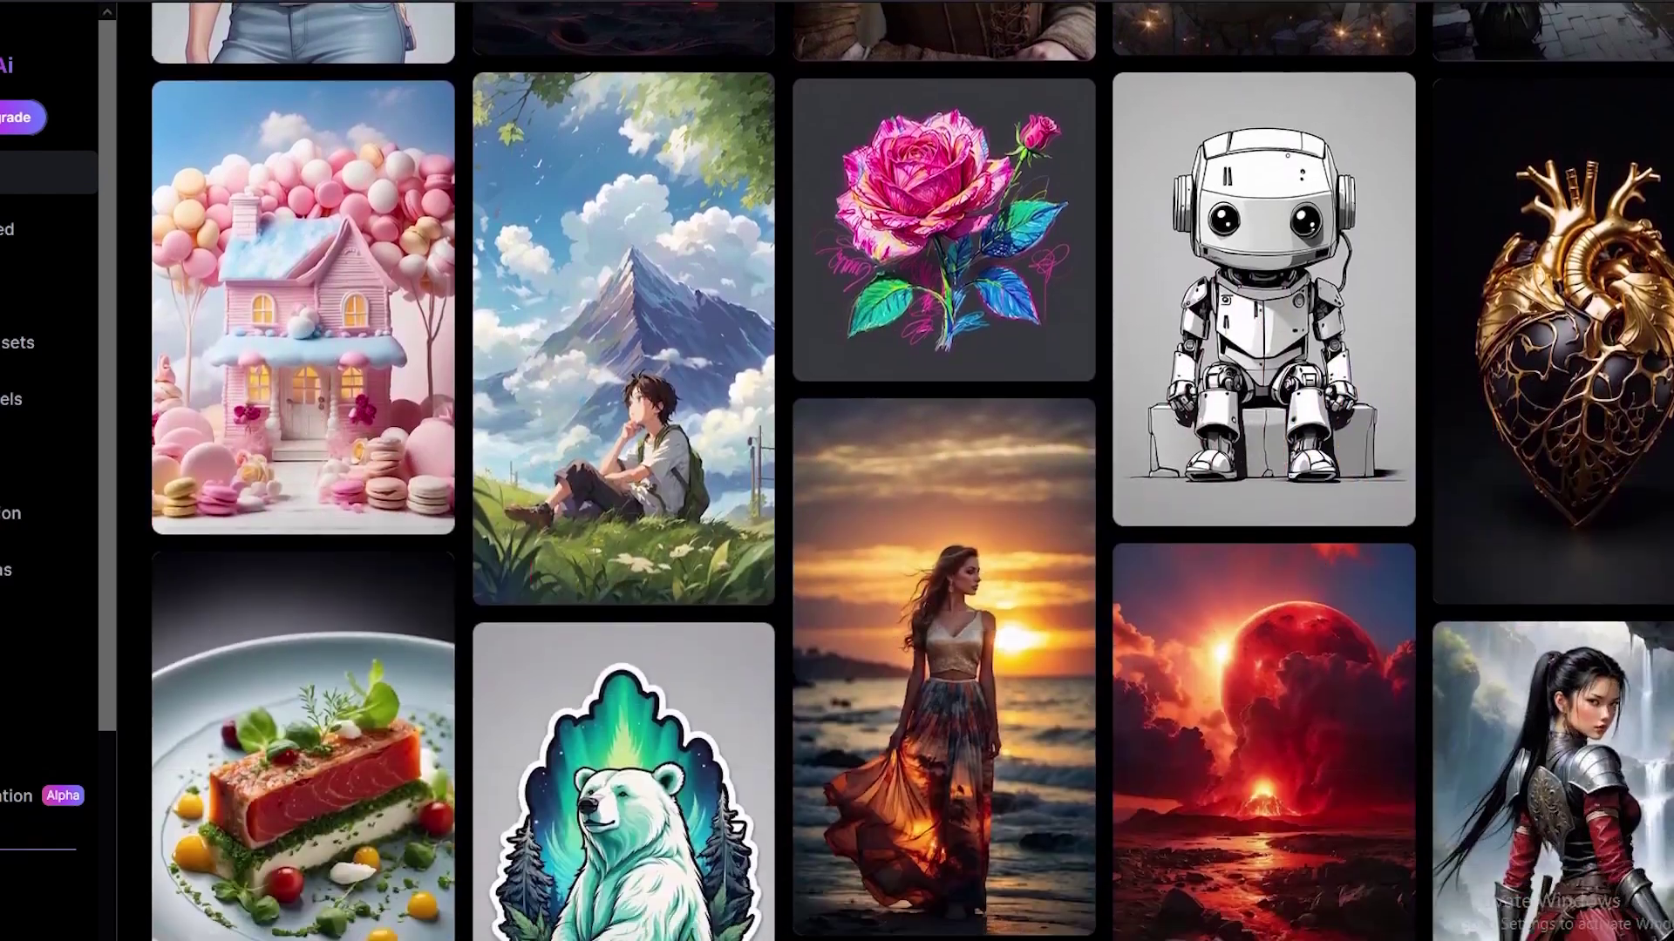
scroll(913, 470, down, 17)
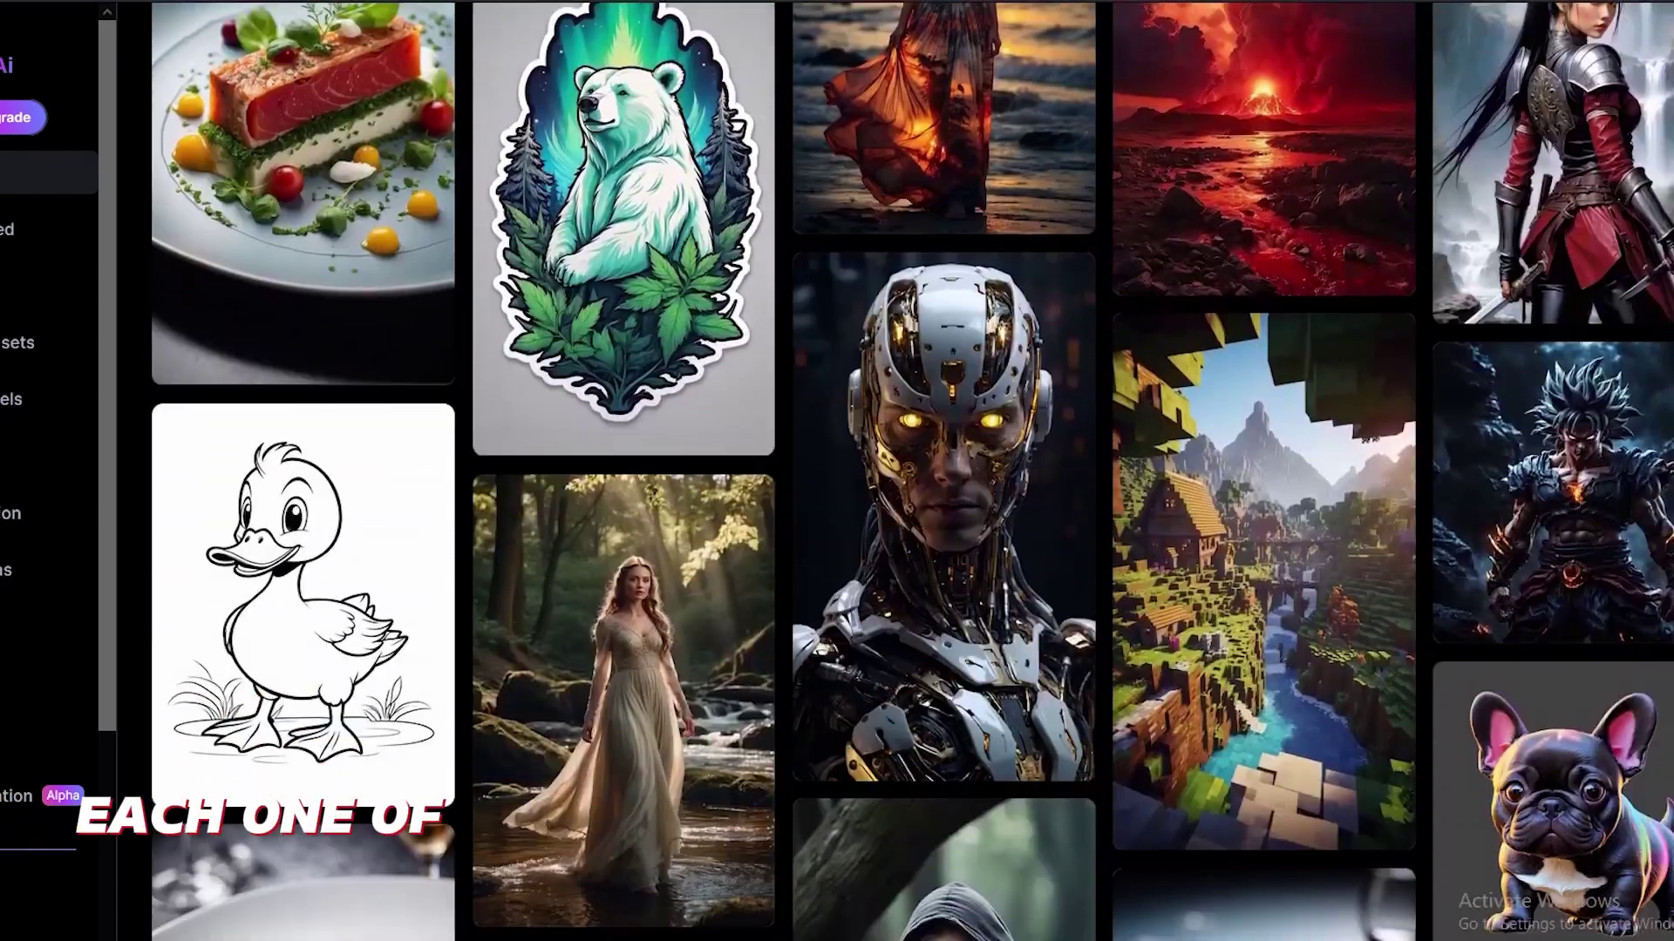
scroll(1624, 344, down, 10)
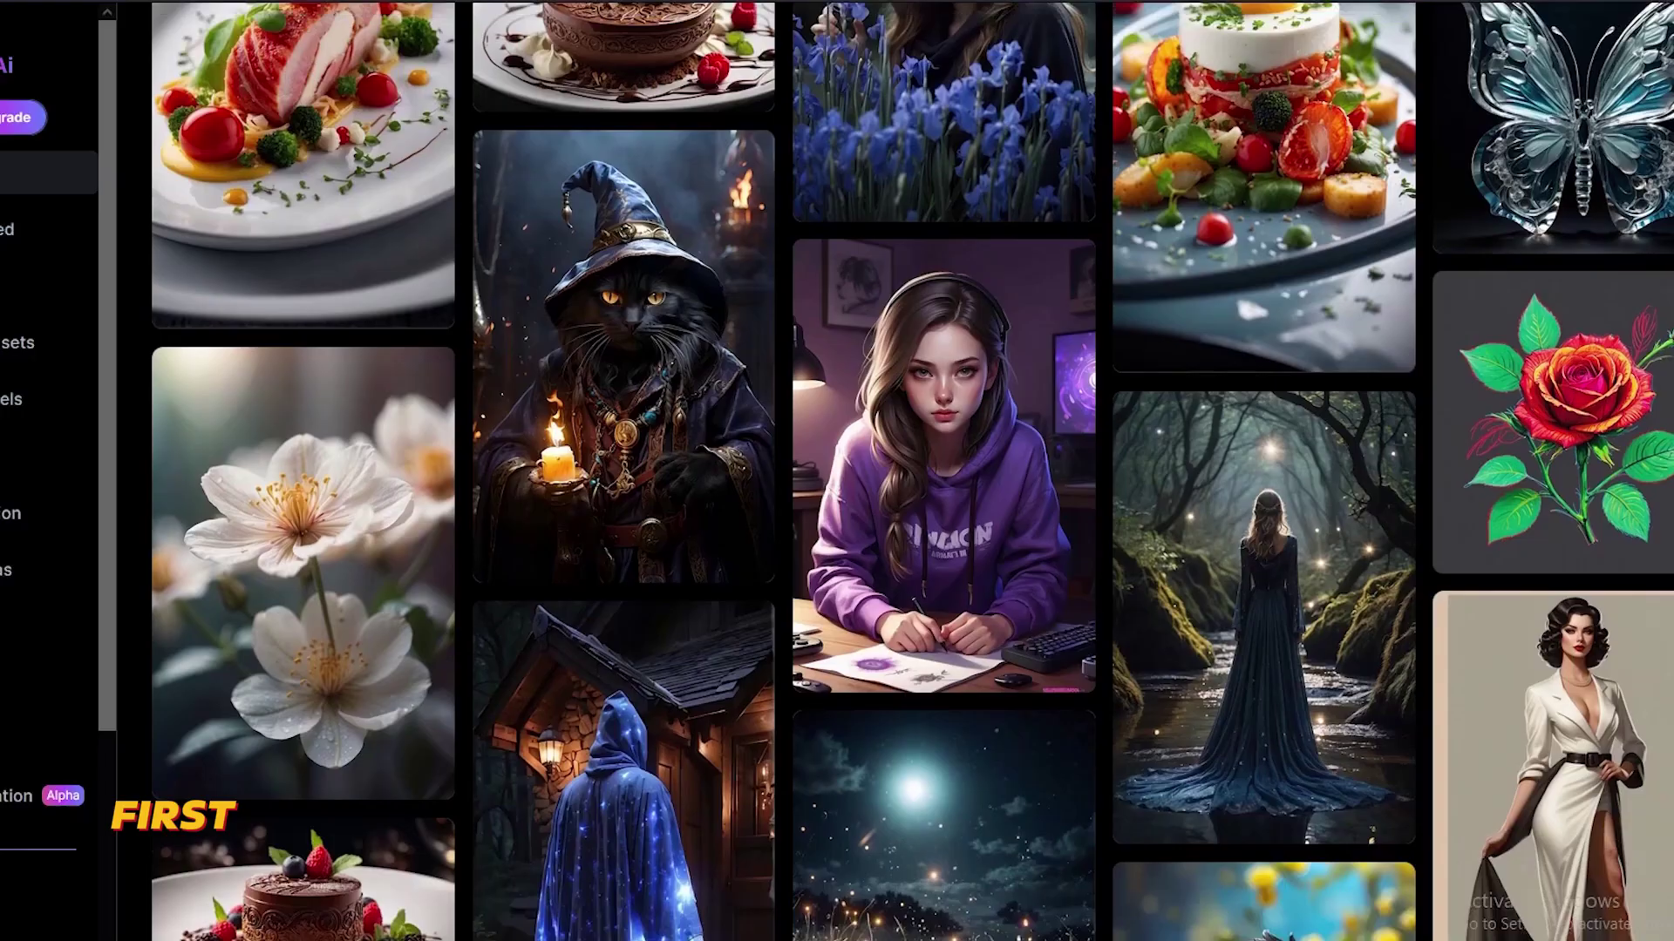
scroll(1624, 345, down, 9)
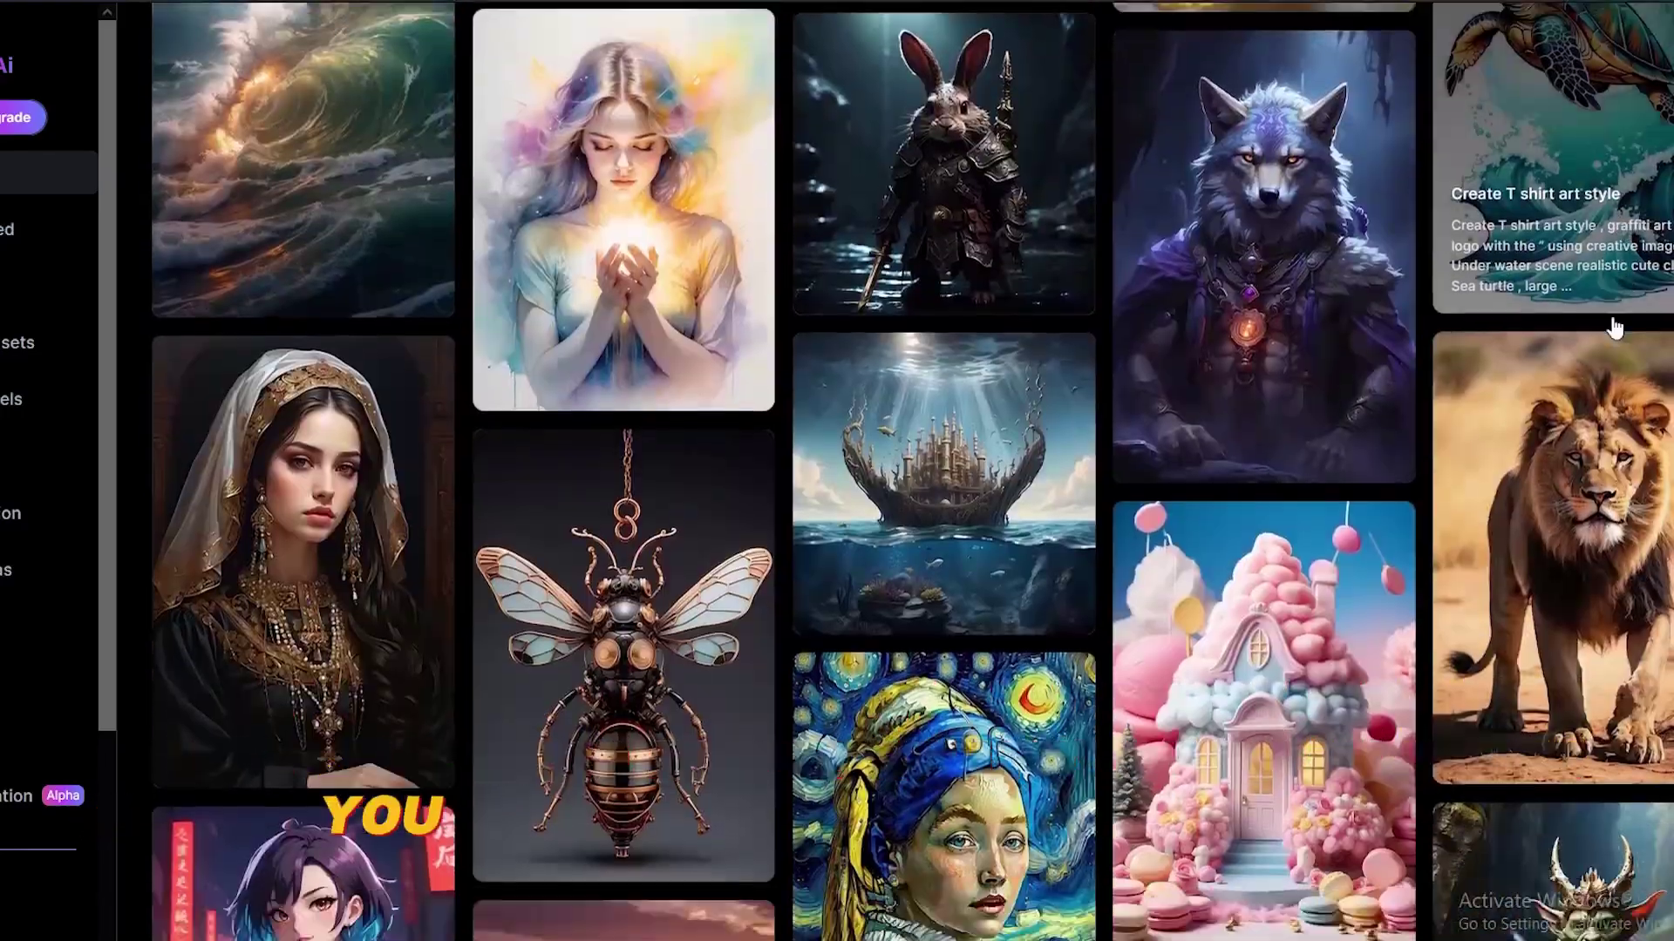
scroll(1617, 332, up, 14)
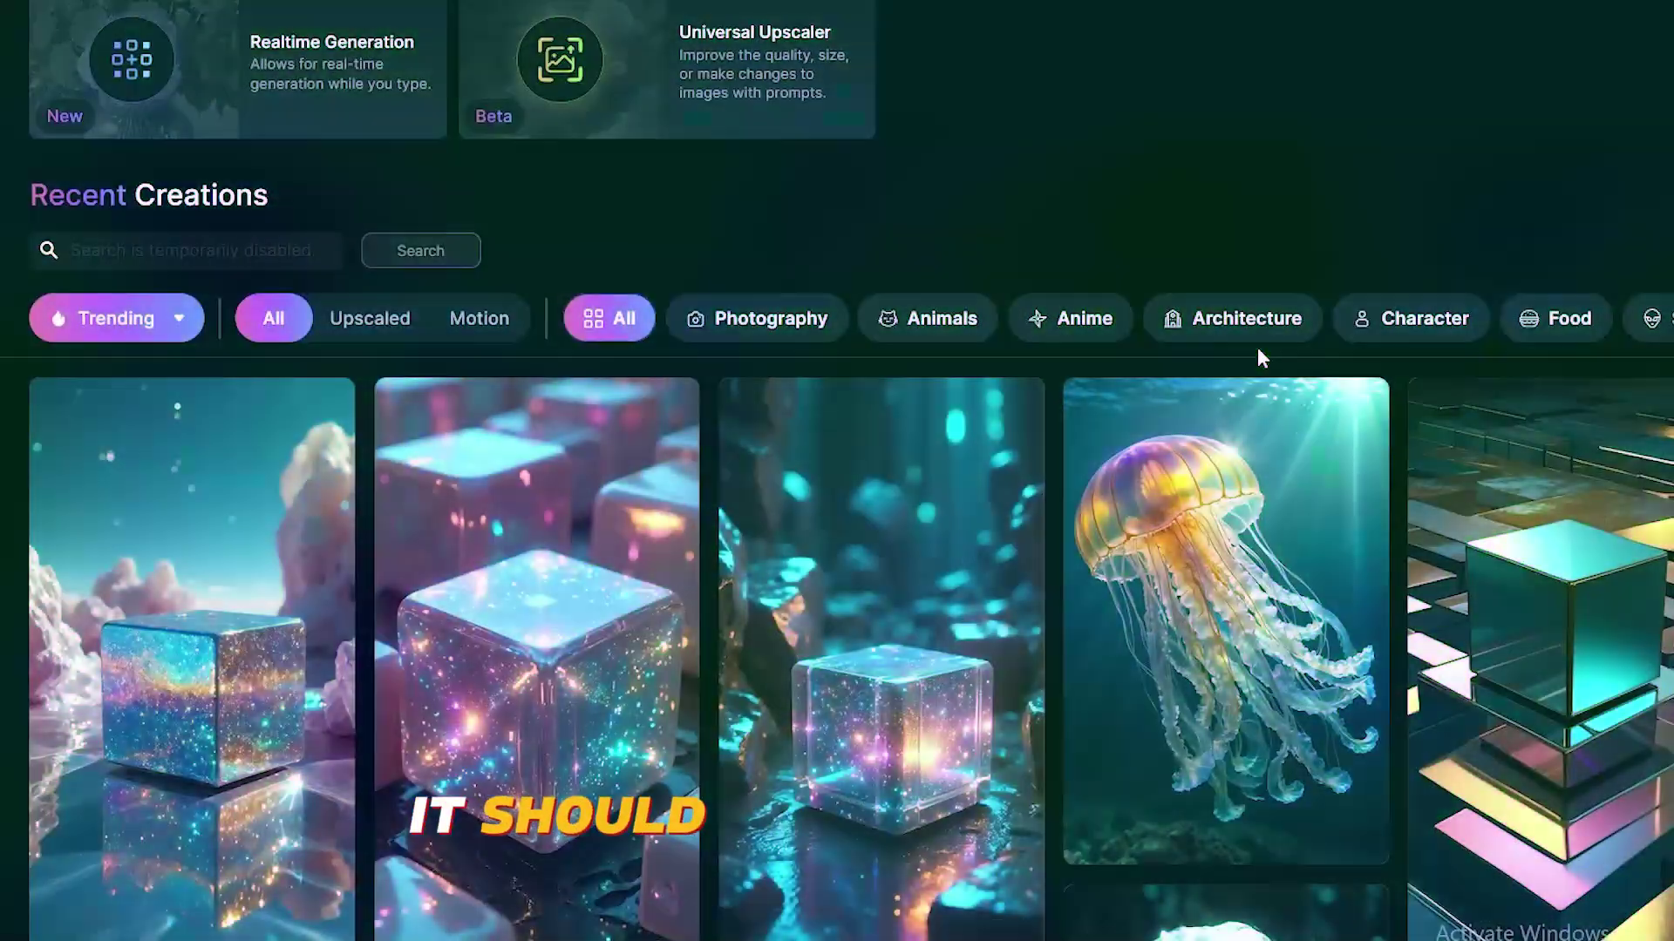
scroll(1330, 272, up, 2)
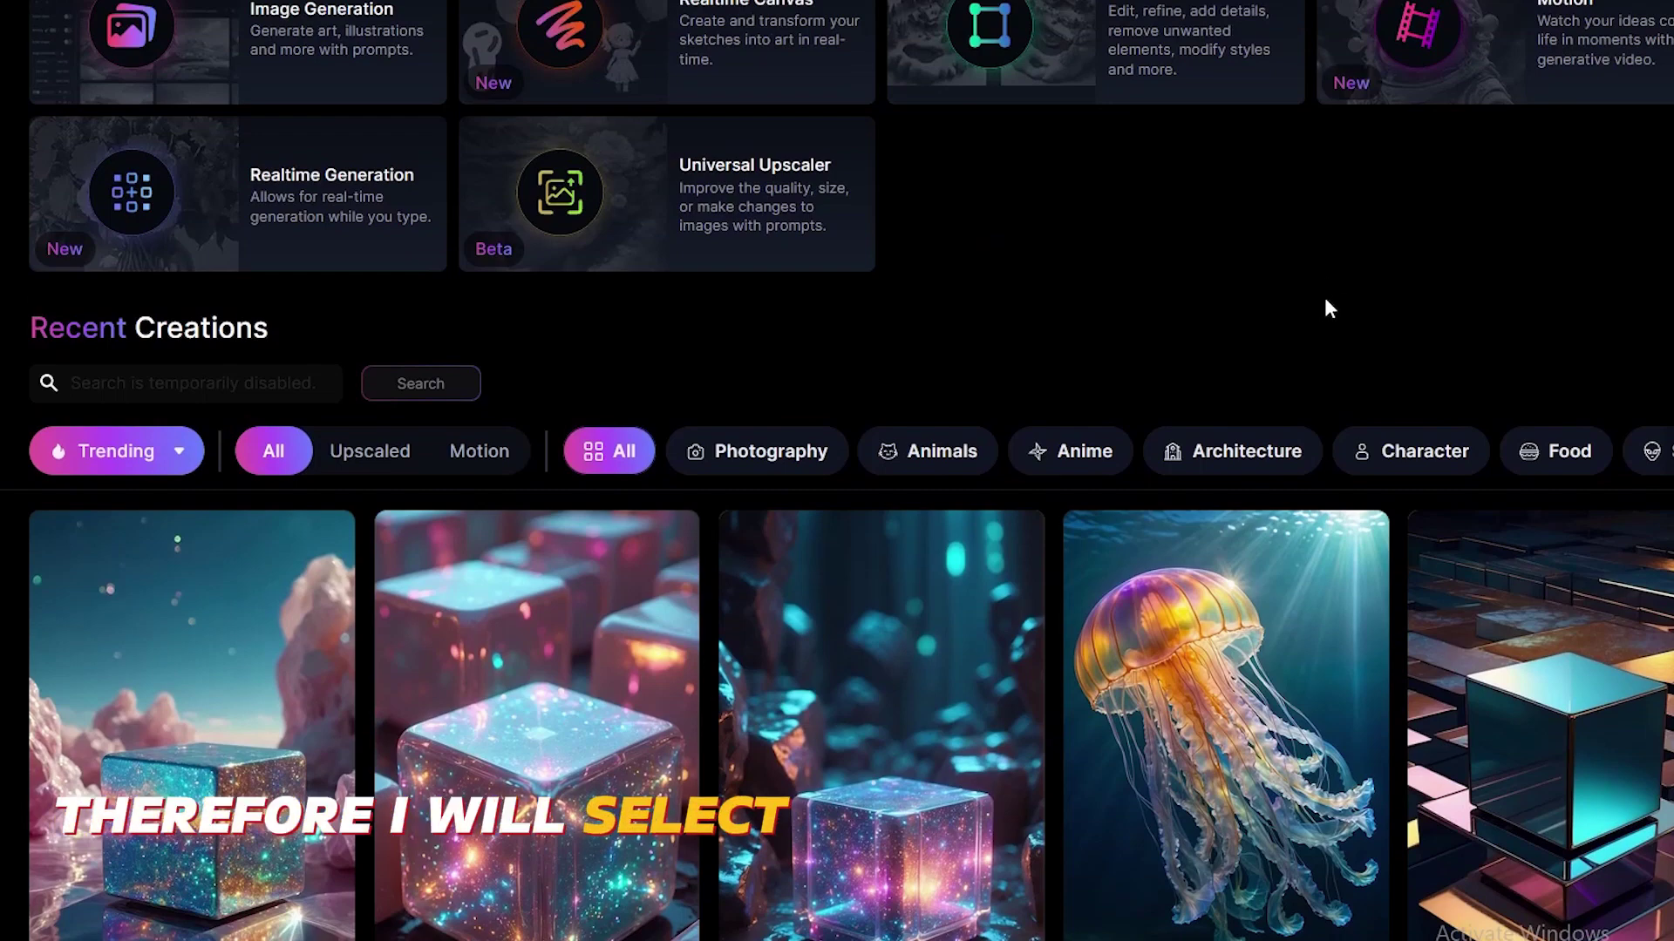
Step: Filter the gallery by Anime and reuse the Masterpiece image's settings (Colorpop 0.60, Dark Arts 0.20)
click(1081, 454)
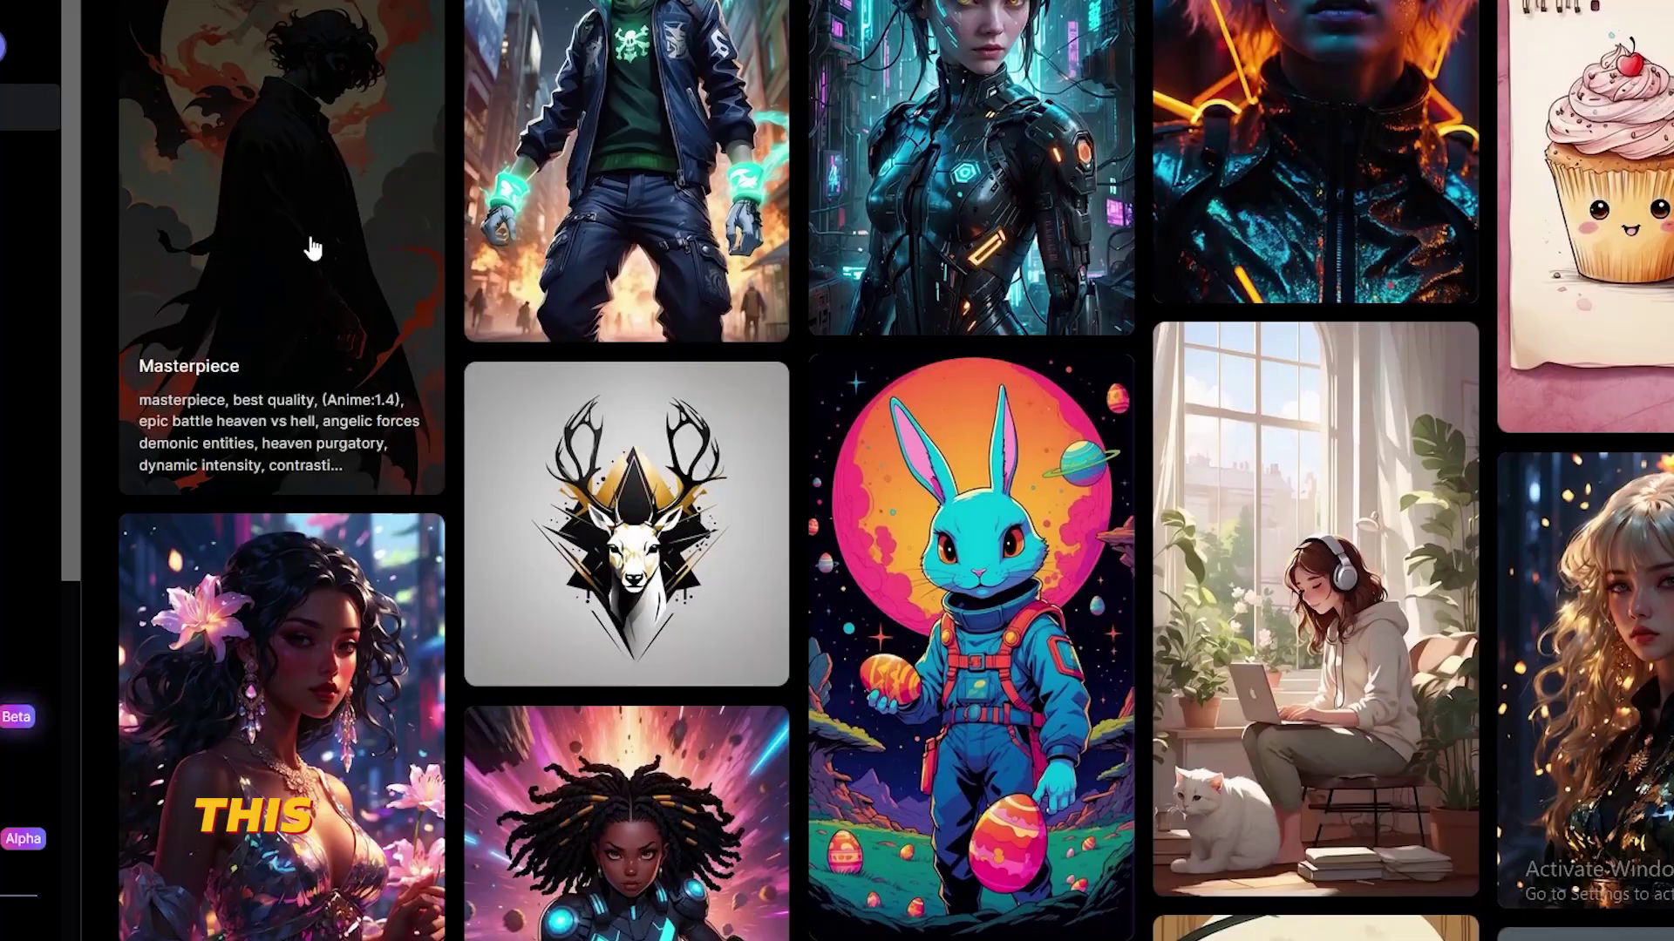
click(313, 247)
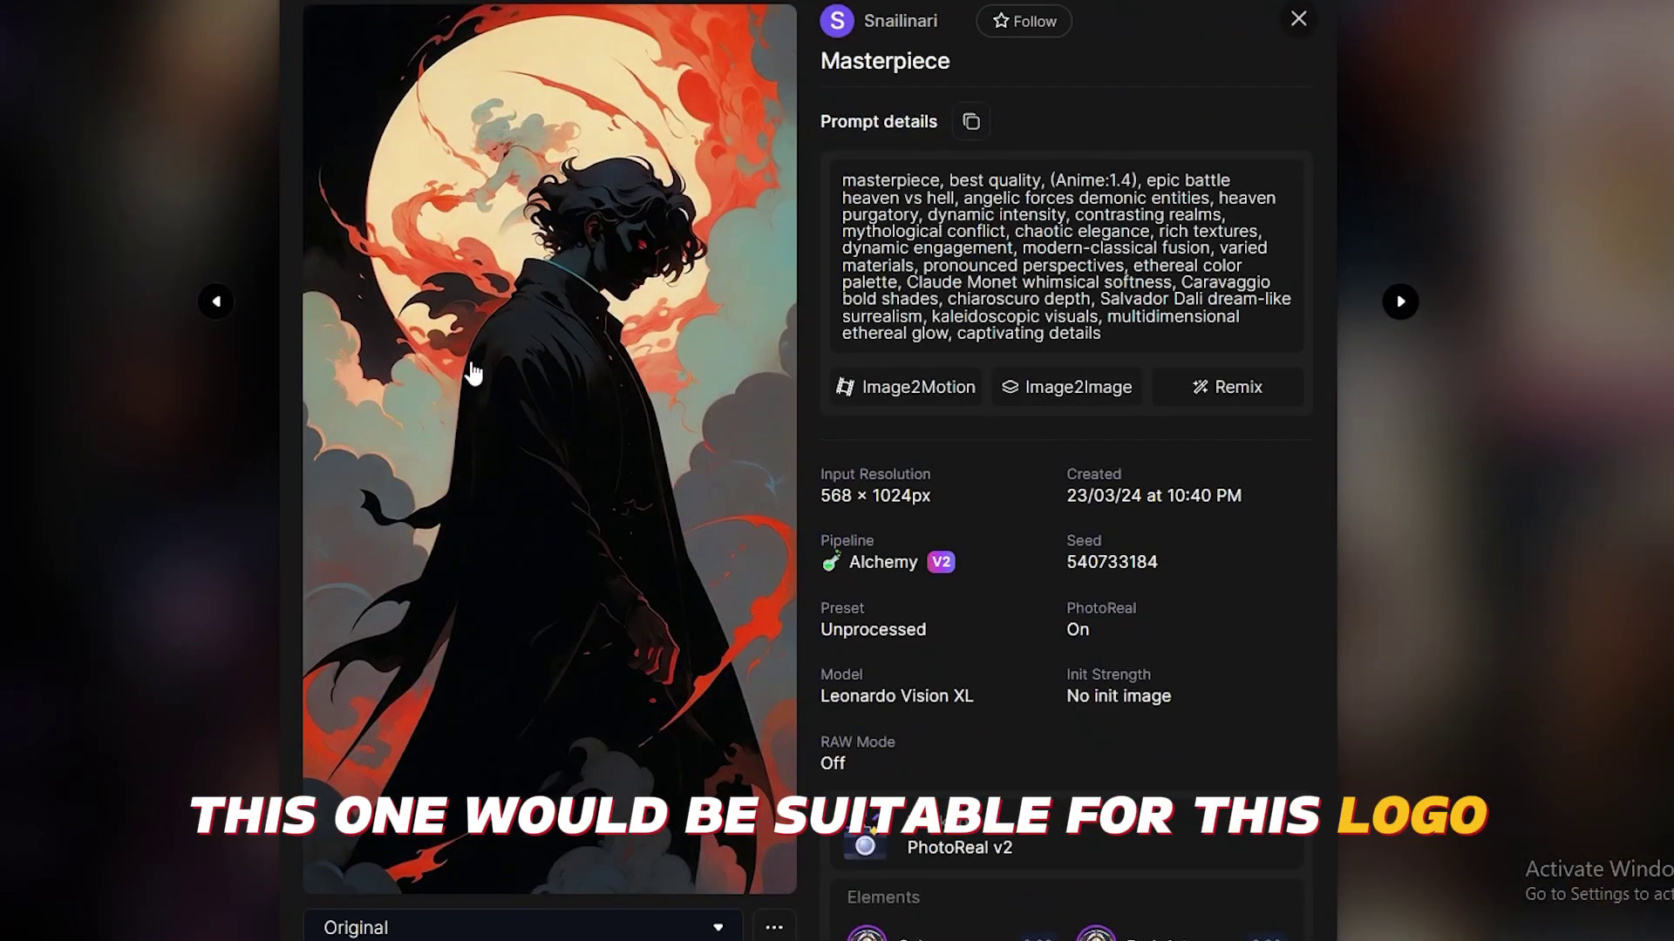
scroll(1021, 741, down, 3)
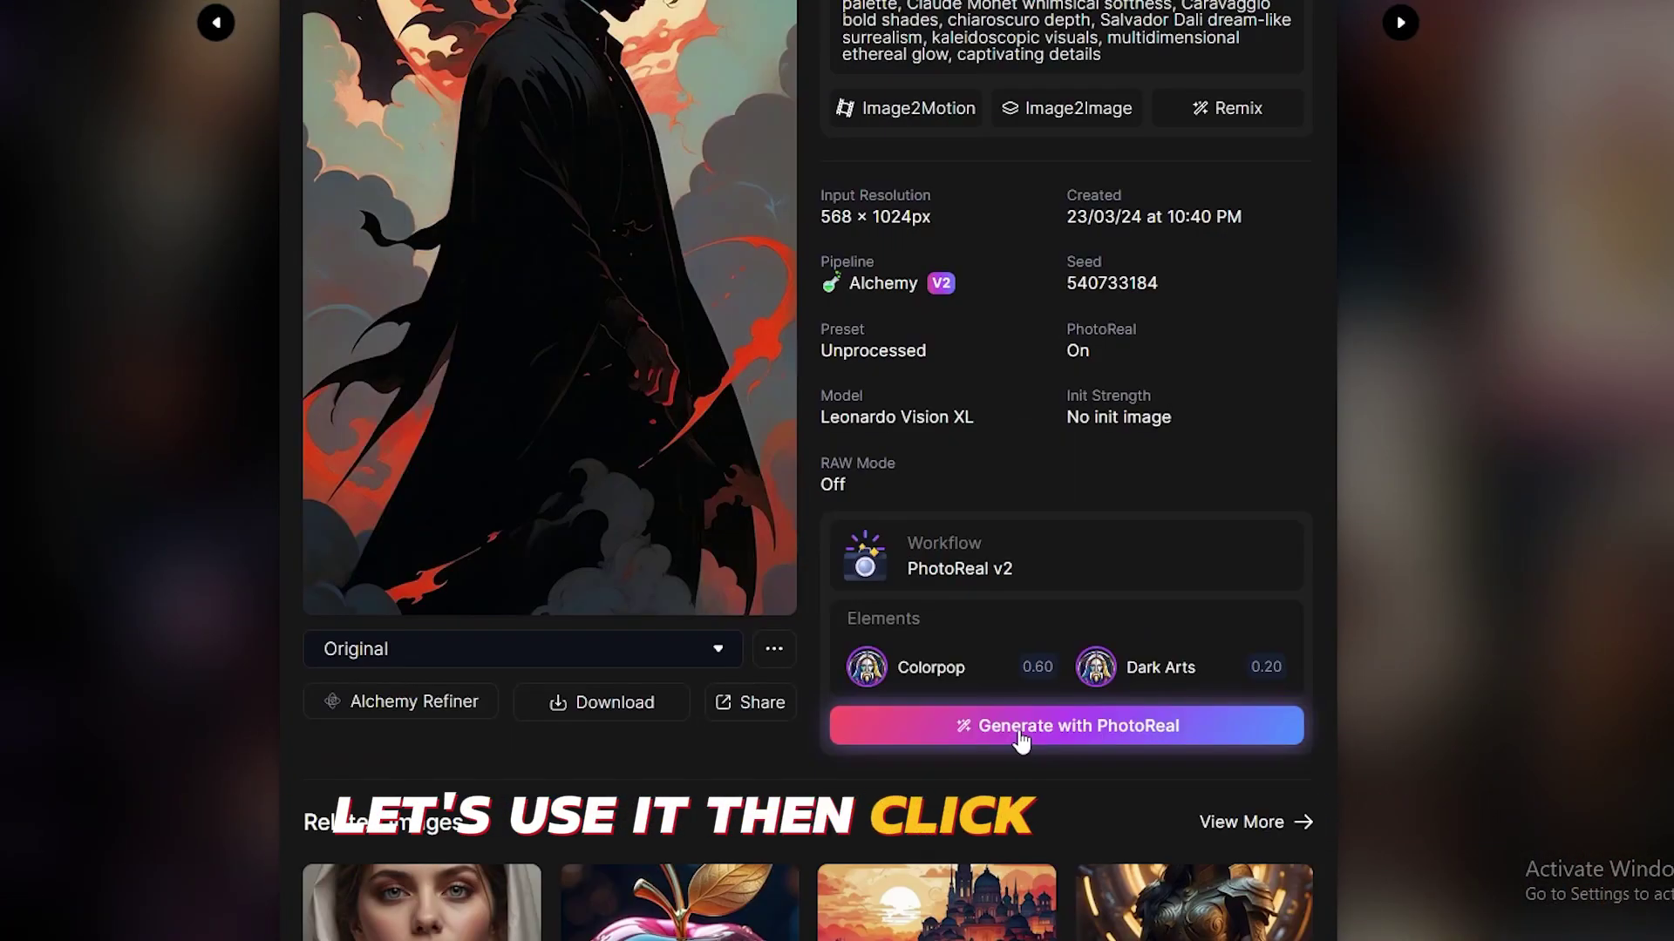
click(1022, 739)
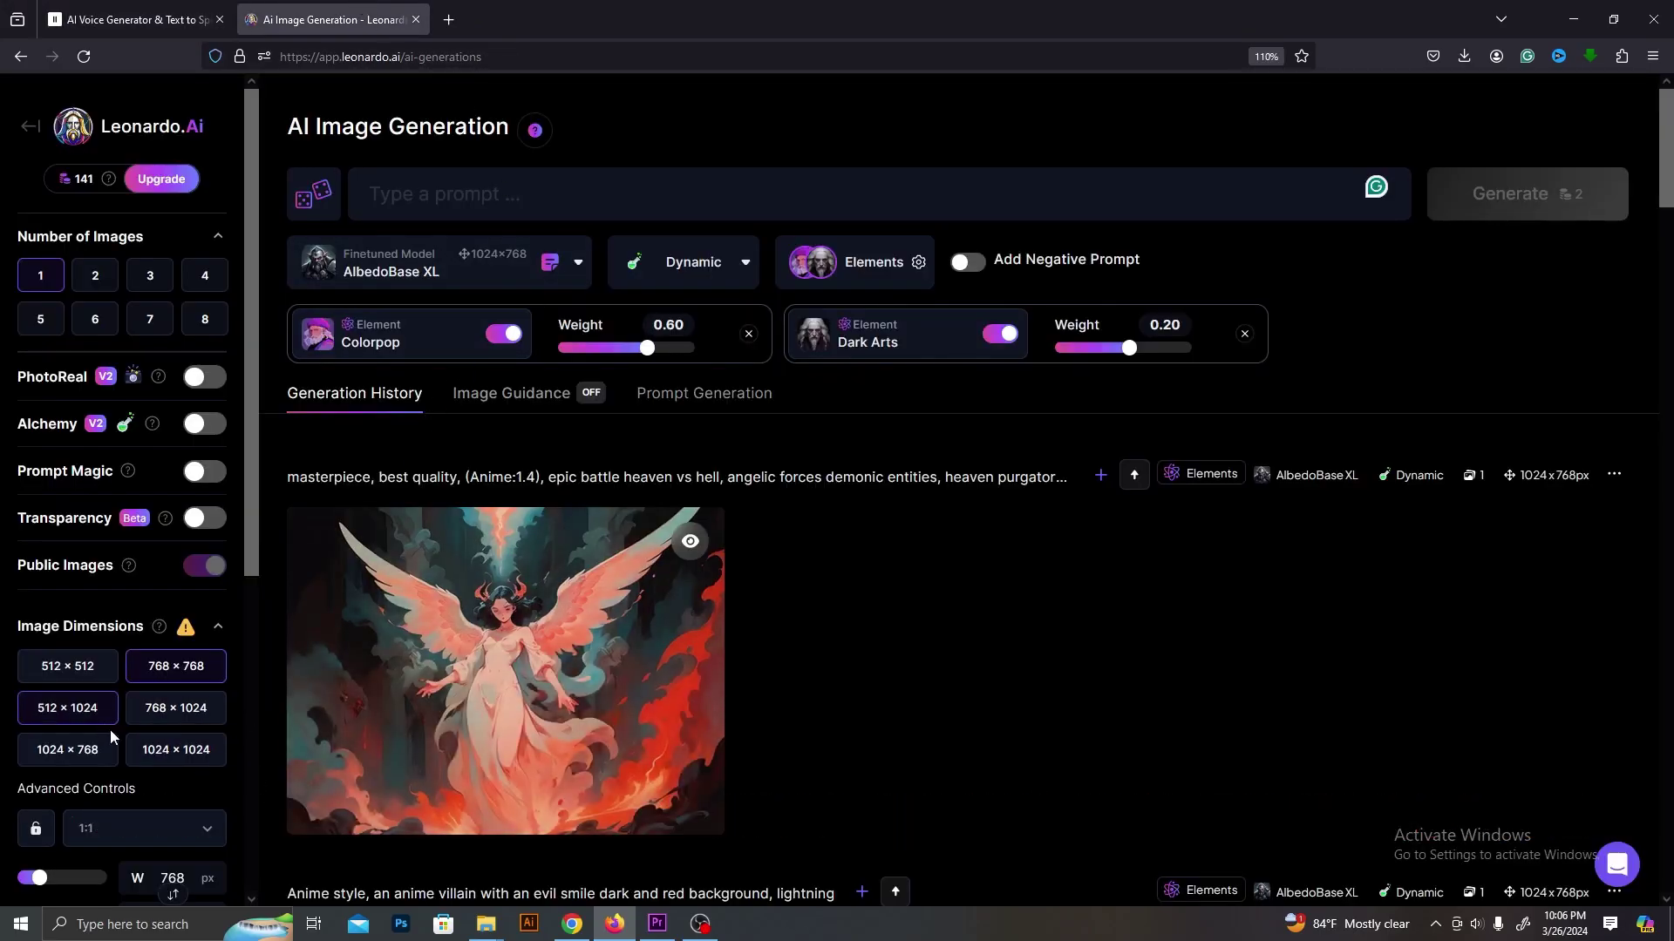
Step: Paste the dark anime character prompt and generate images
scroll(610, 665, down, 2)
scroll(610, 665, up, 2)
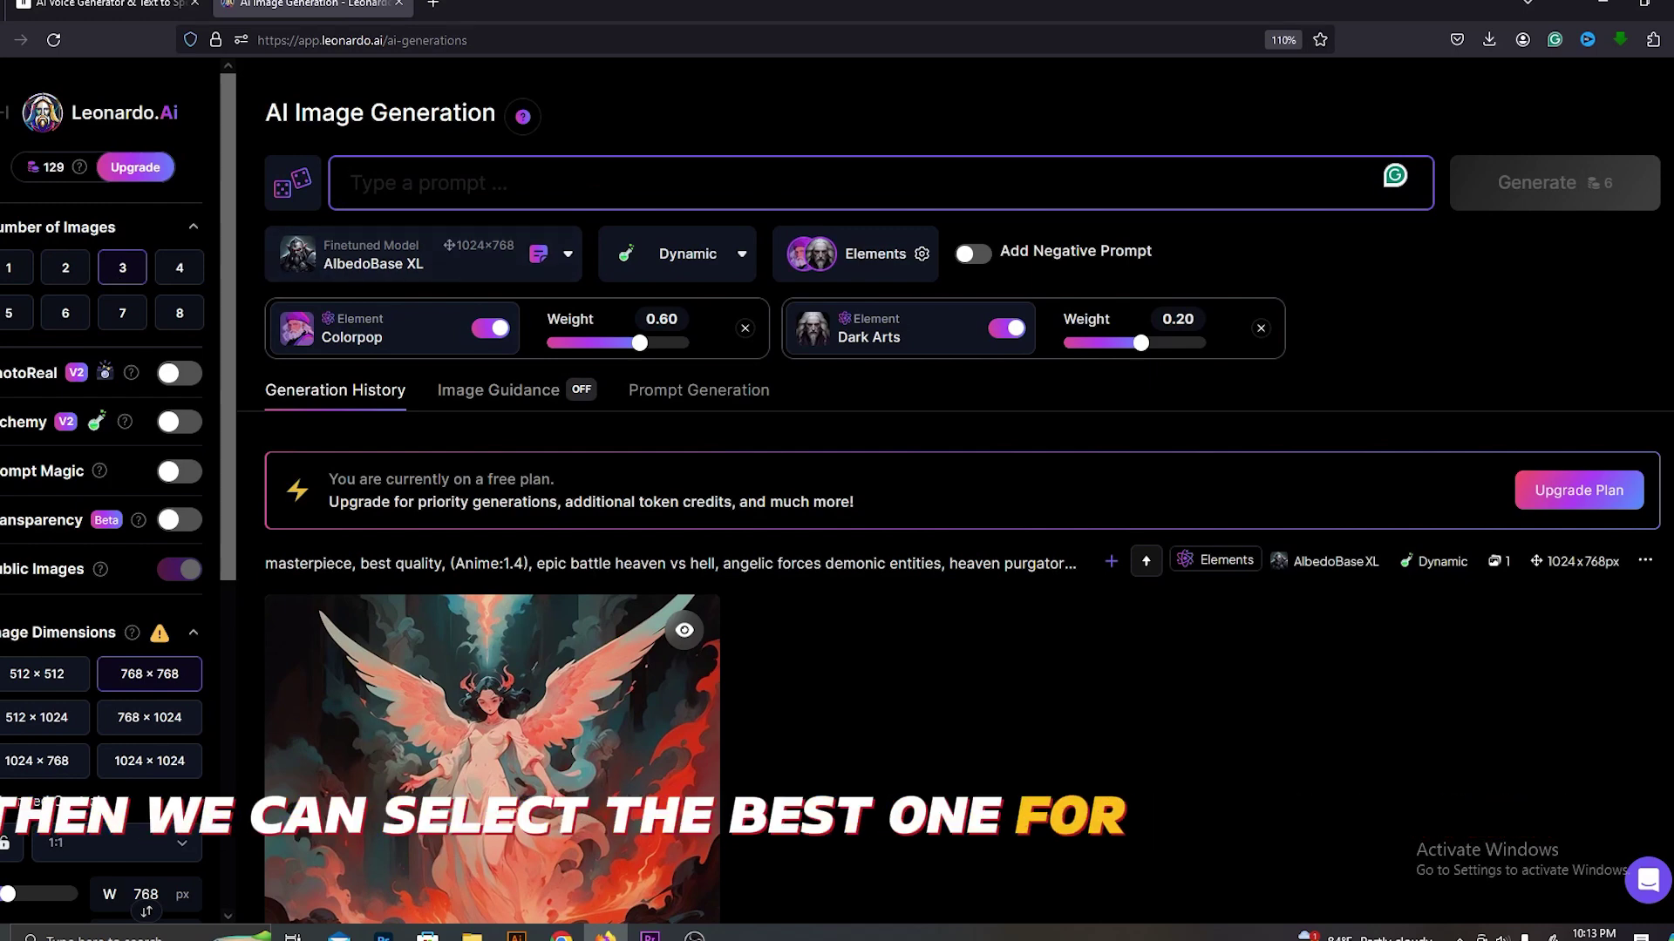
text(Generate an image of an anime character embodying darkness. The character should have the appearance of a man, with a sinister smile on their face. The background should be dark and red, setting a menacing tone.)
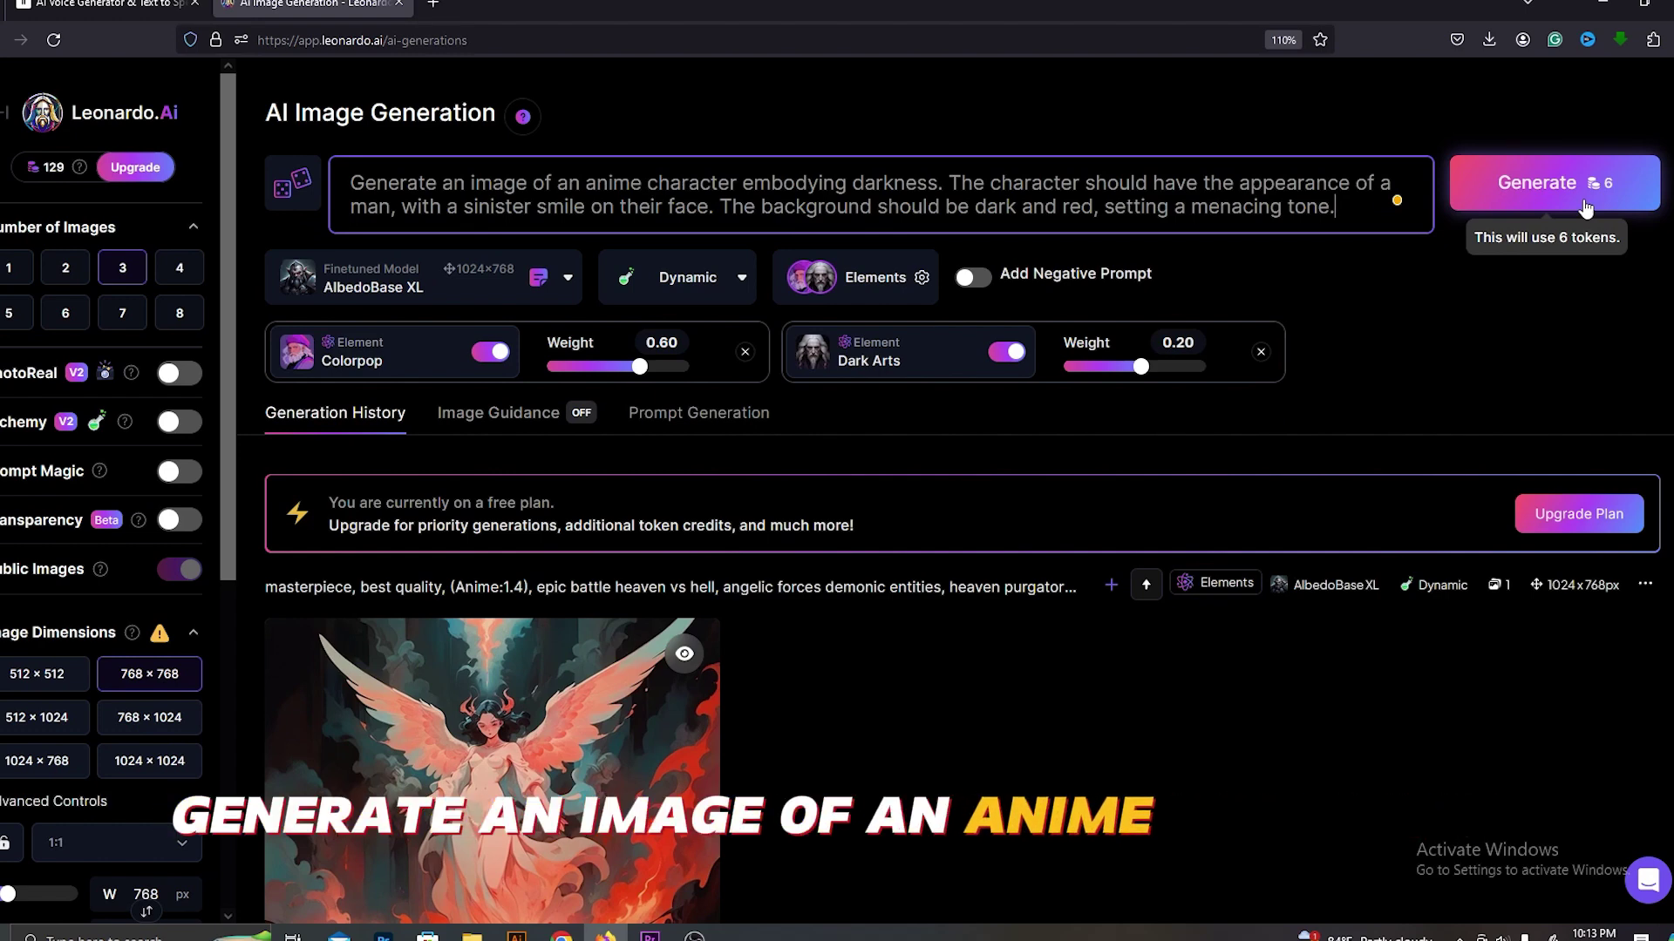
click(1585, 209)
Step: Enlarge the first red-eyed villain image and download it
scroll(1436, 295, down, 5)
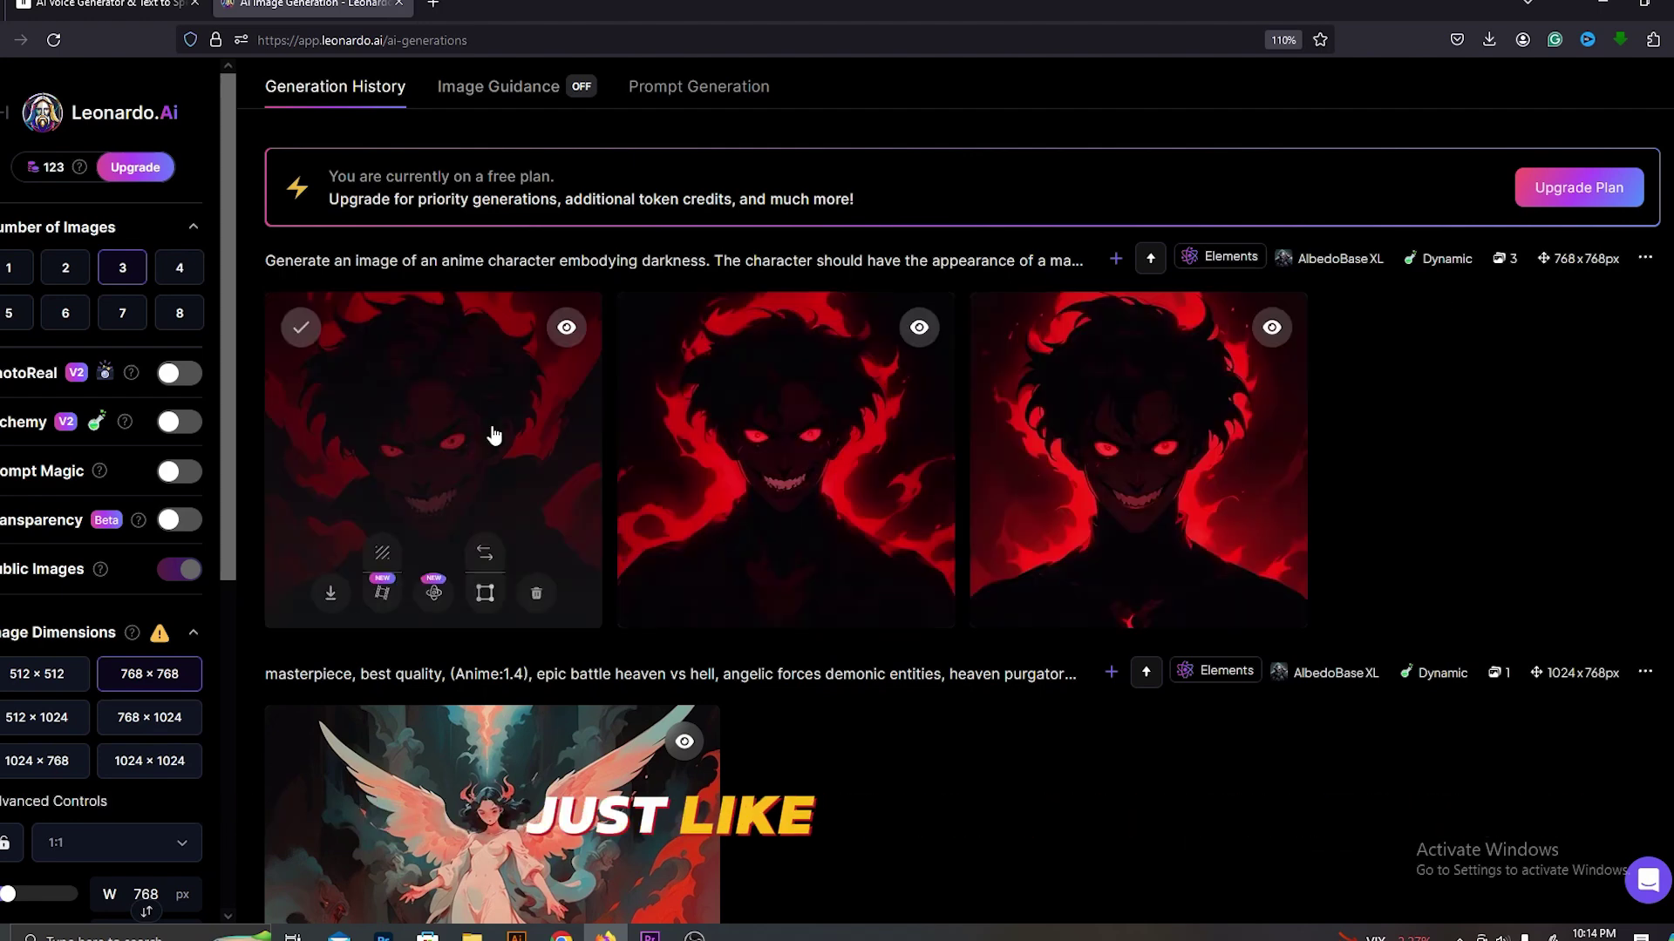
click(488, 433)
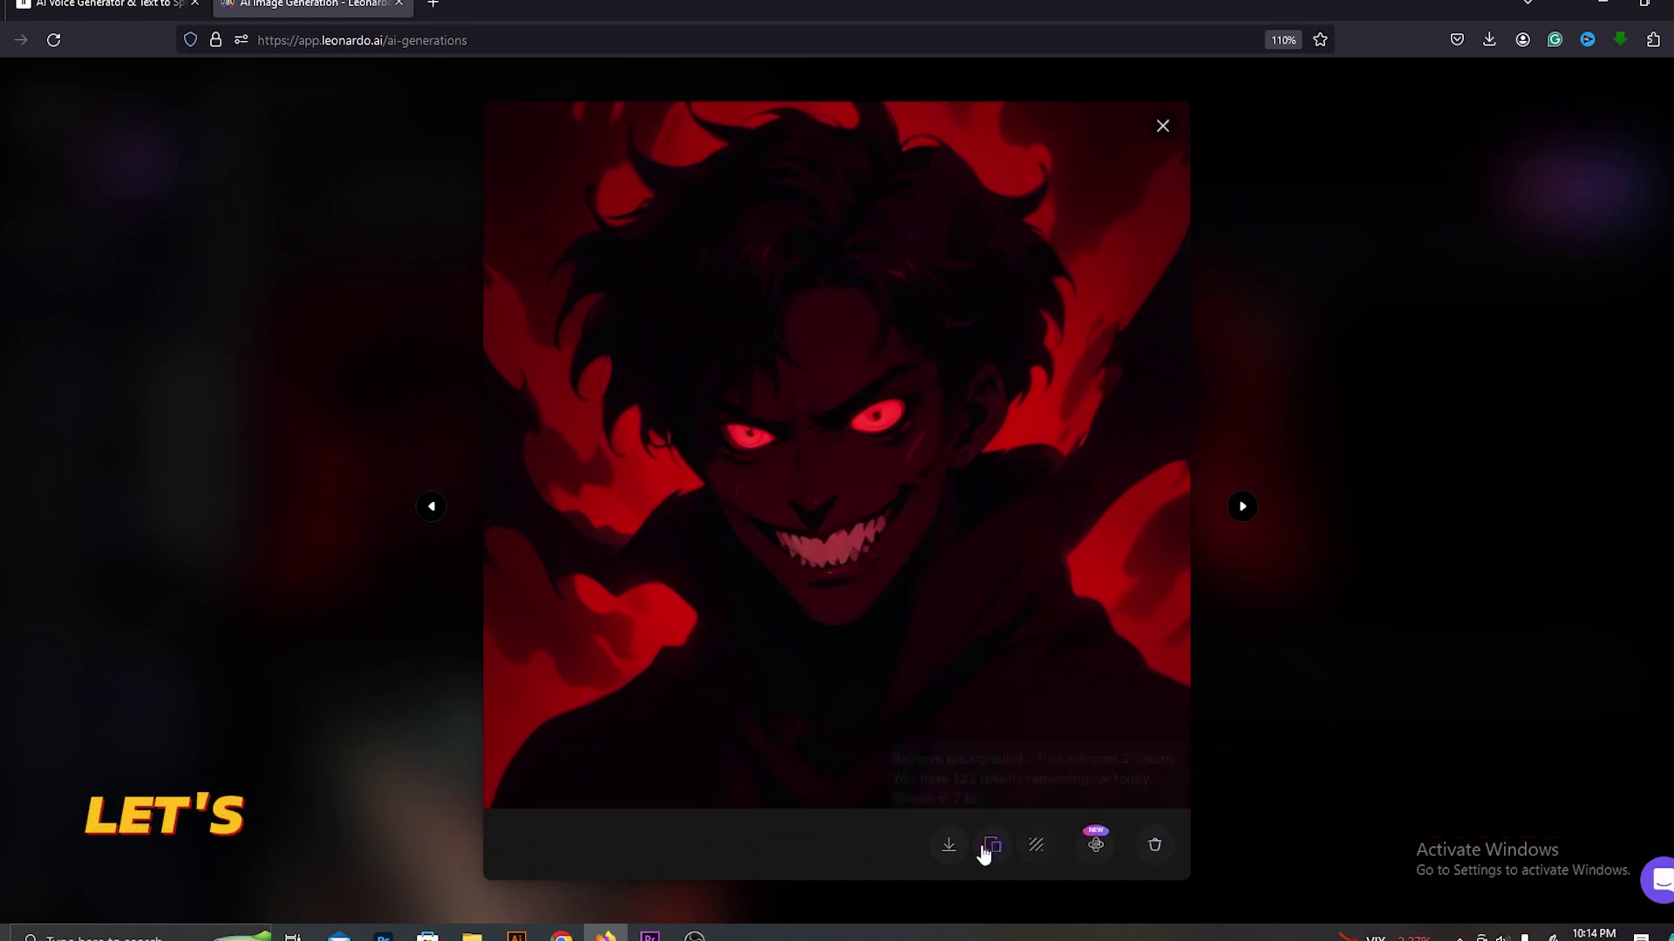
click(950, 846)
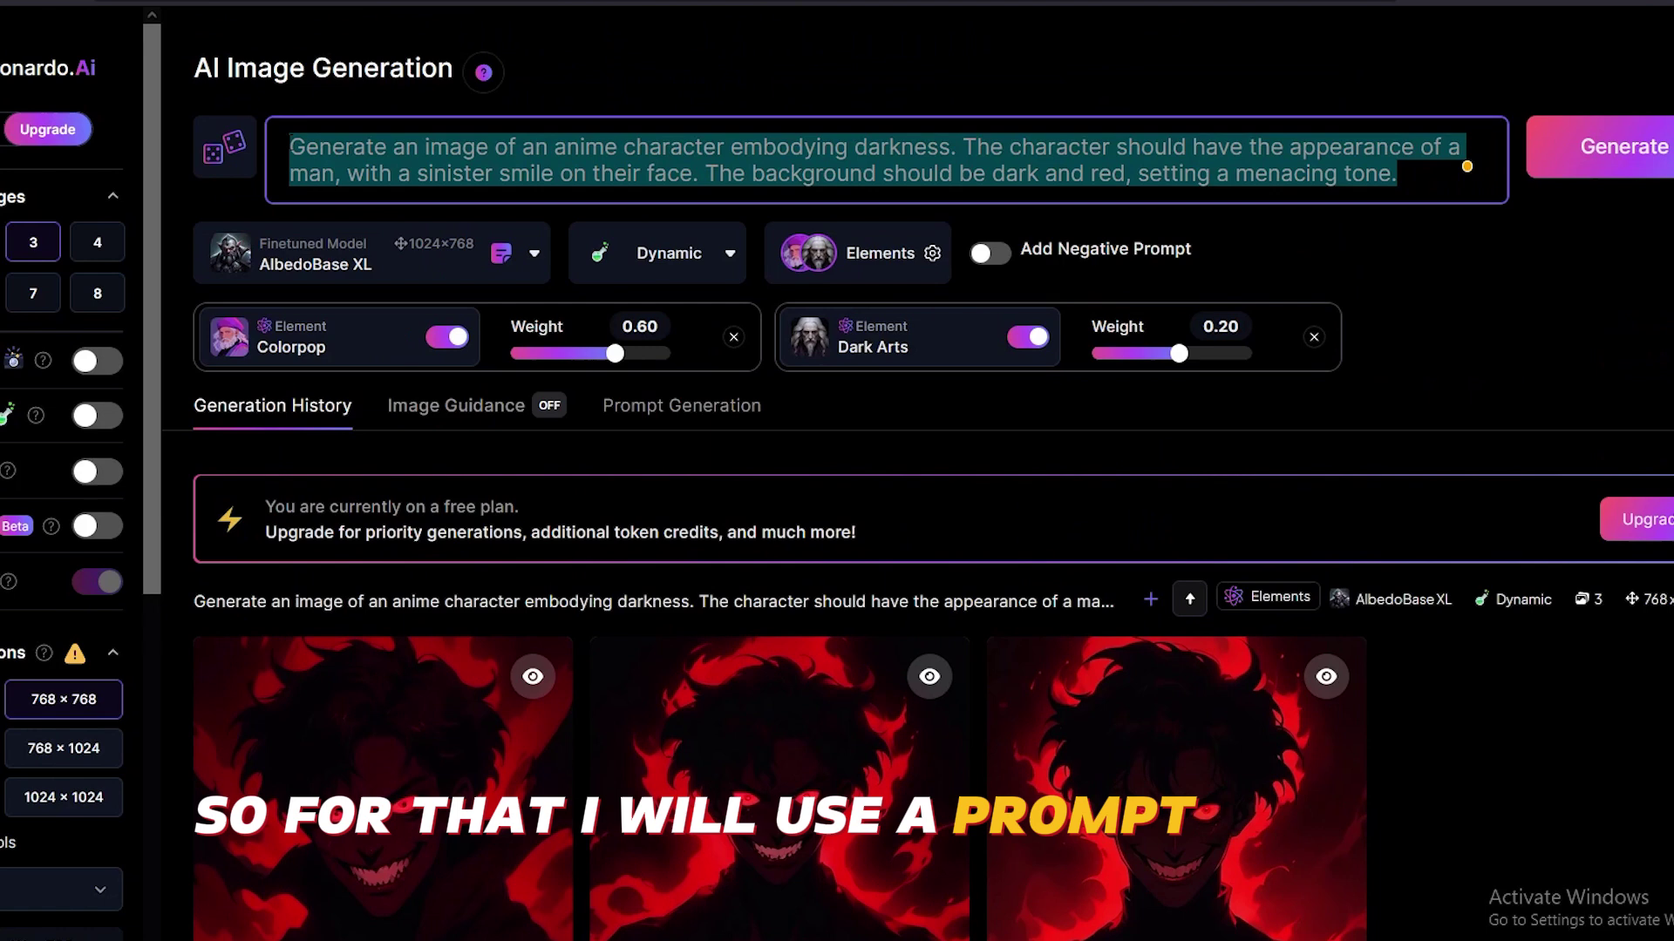
Step: Replace the prompt with the dark mountains under a moon prompt and generate images
key(BackSpace)
text(Generate an anime-style image depicting dark mountains under a full moon. The background should be dark and red, creating a sense of foreboding and mystery.)
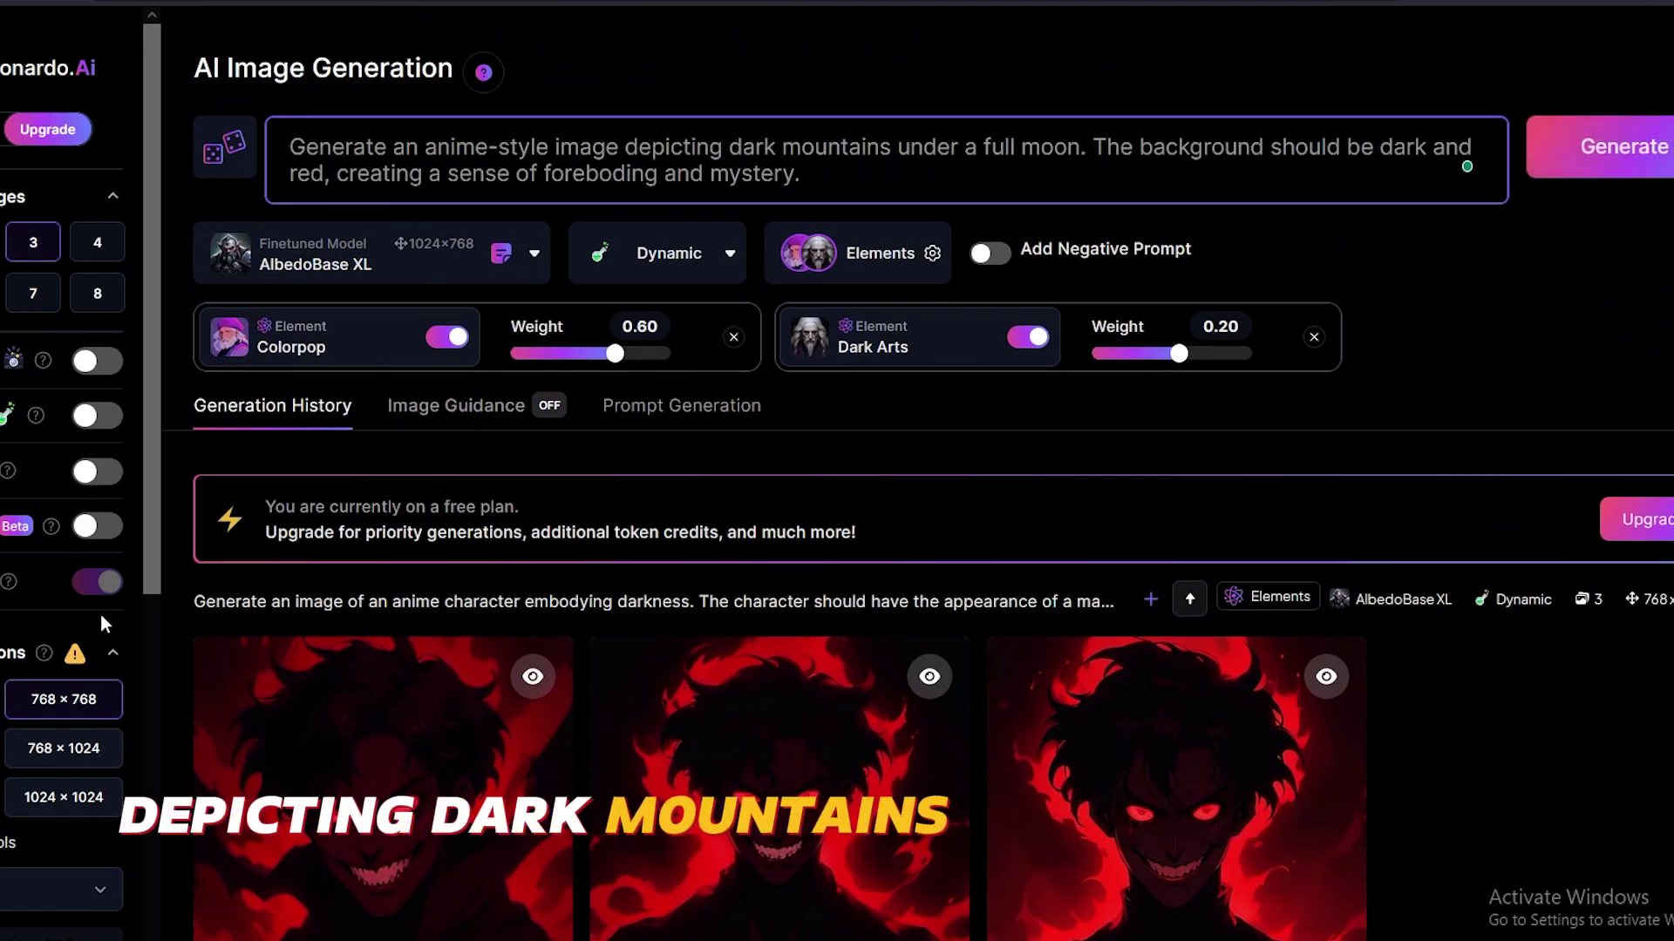
scroll(101, 614, down, 2)
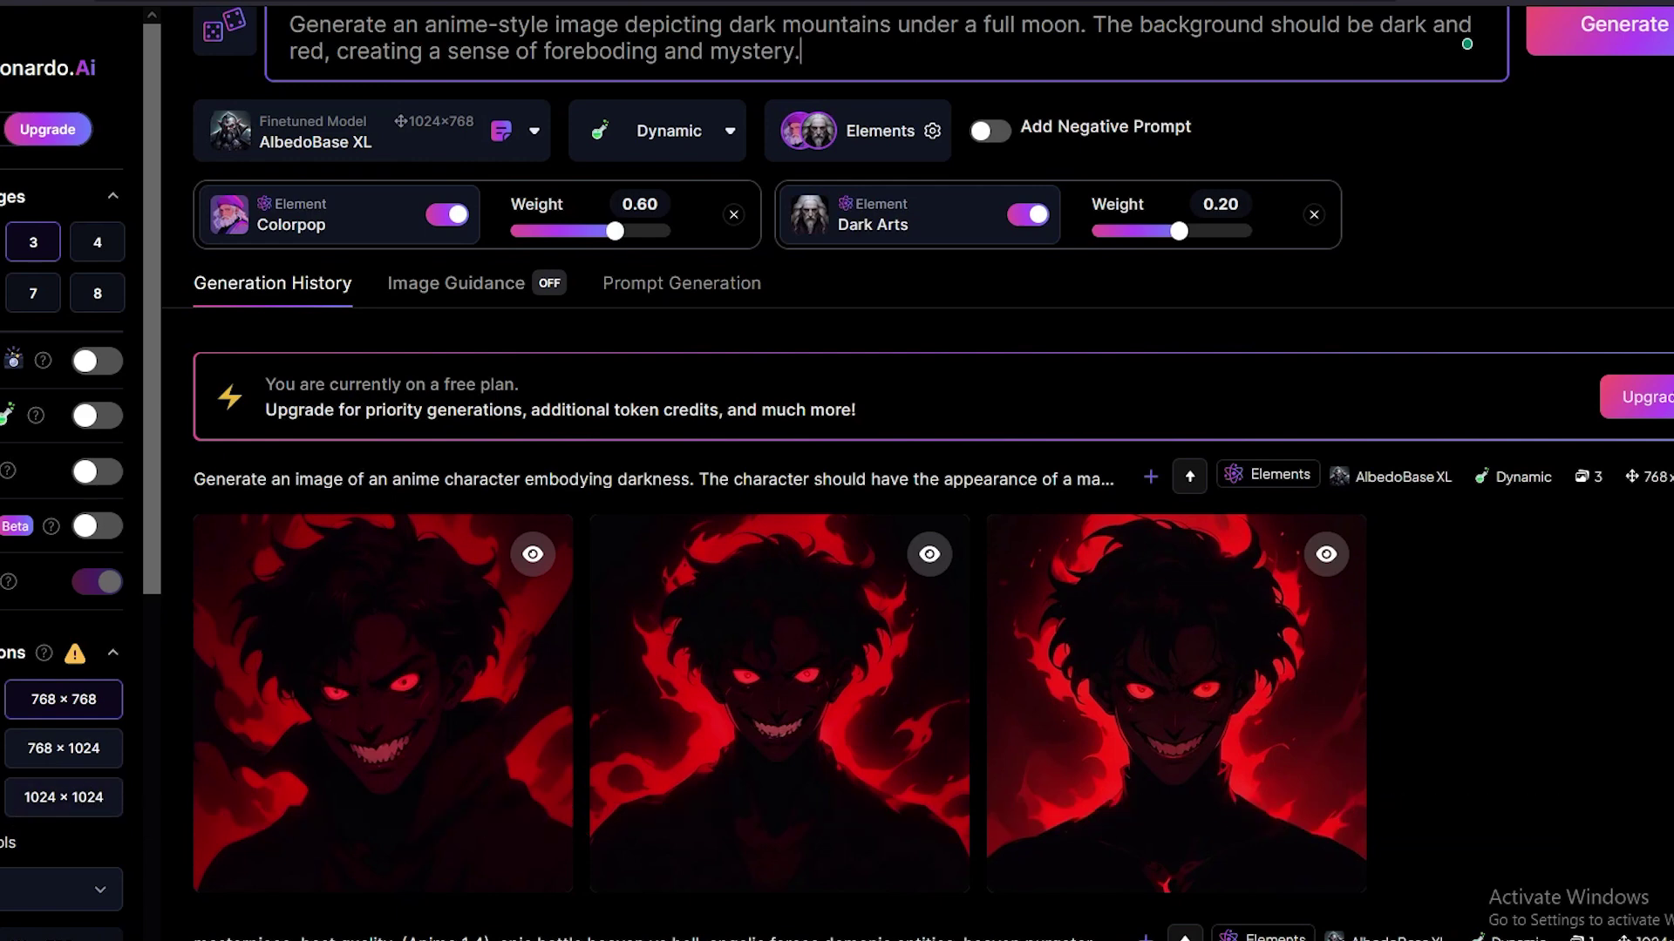
click(1599, 26)
scroll(1555, 164, down, 1)
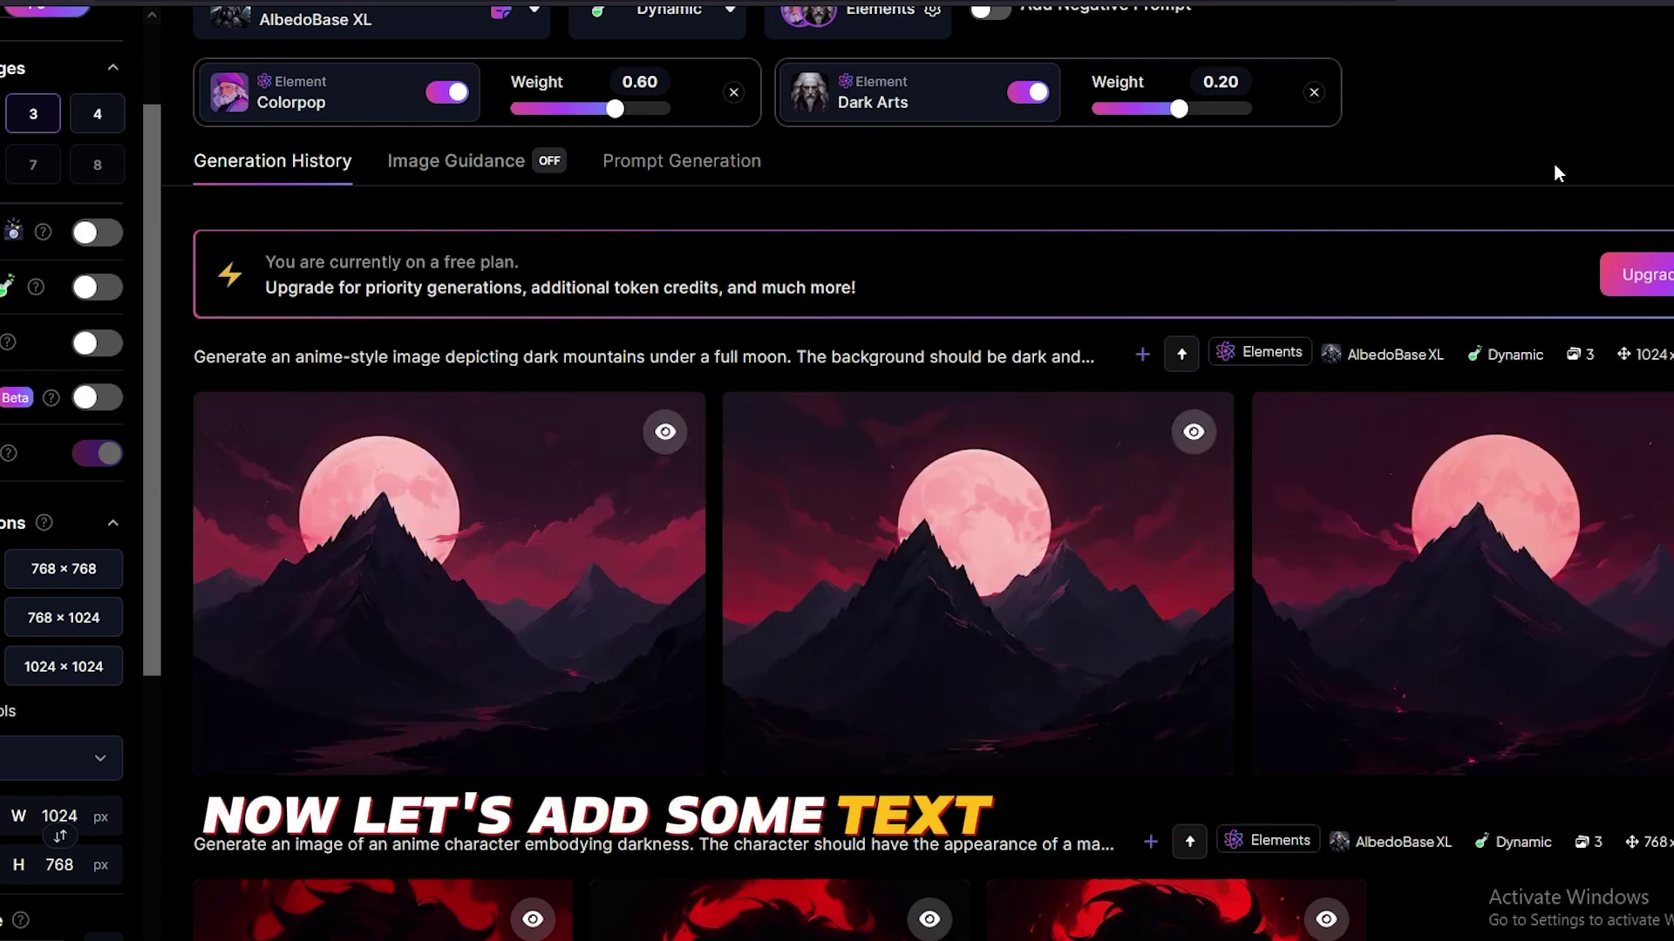
Step: Create a Canva YouTube Banner and stretch the uploaded moonlit mountain image across it
mouse_move(470, 635)
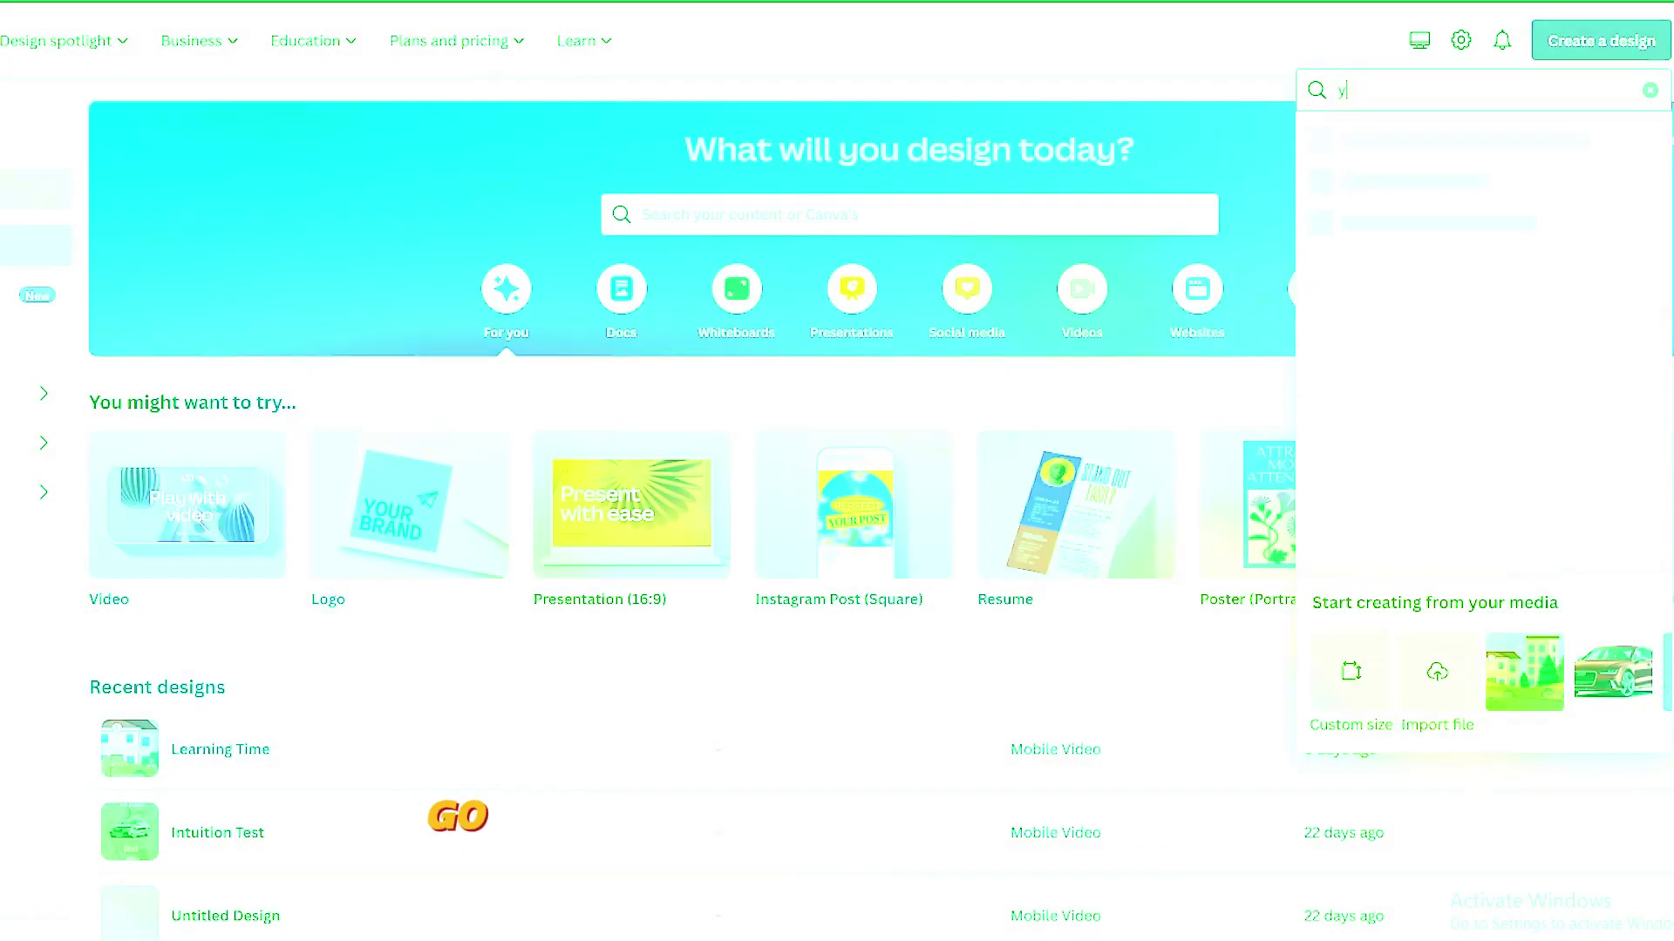
text(outube bann)
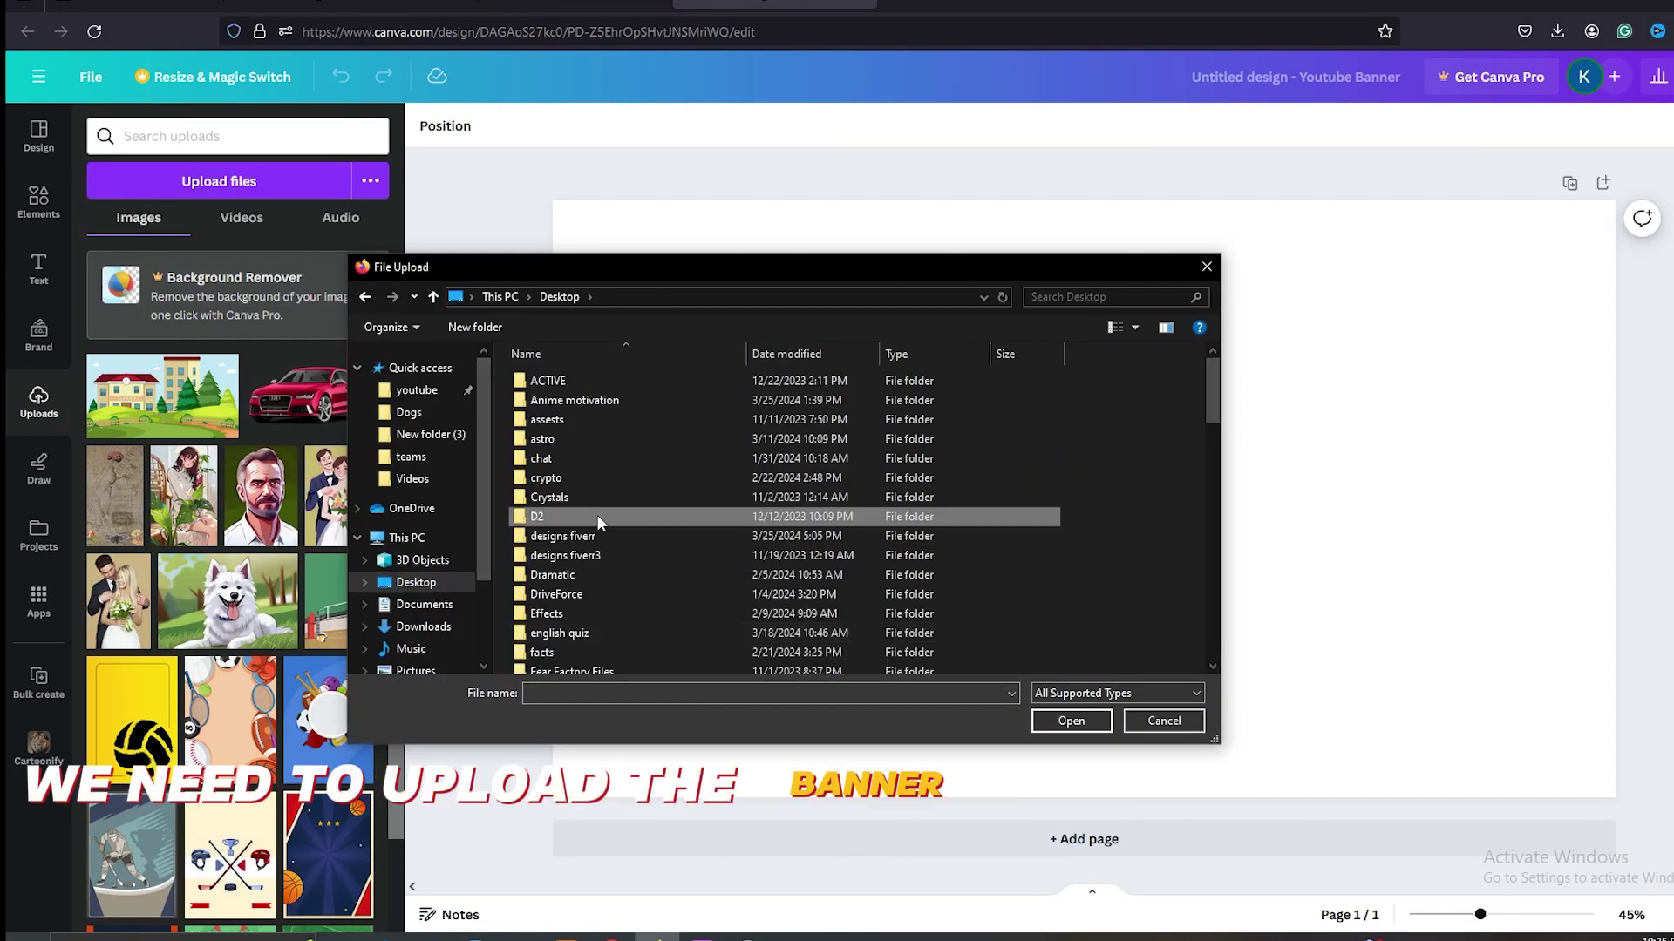
double_click(558, 387)
double_click(572, 406)
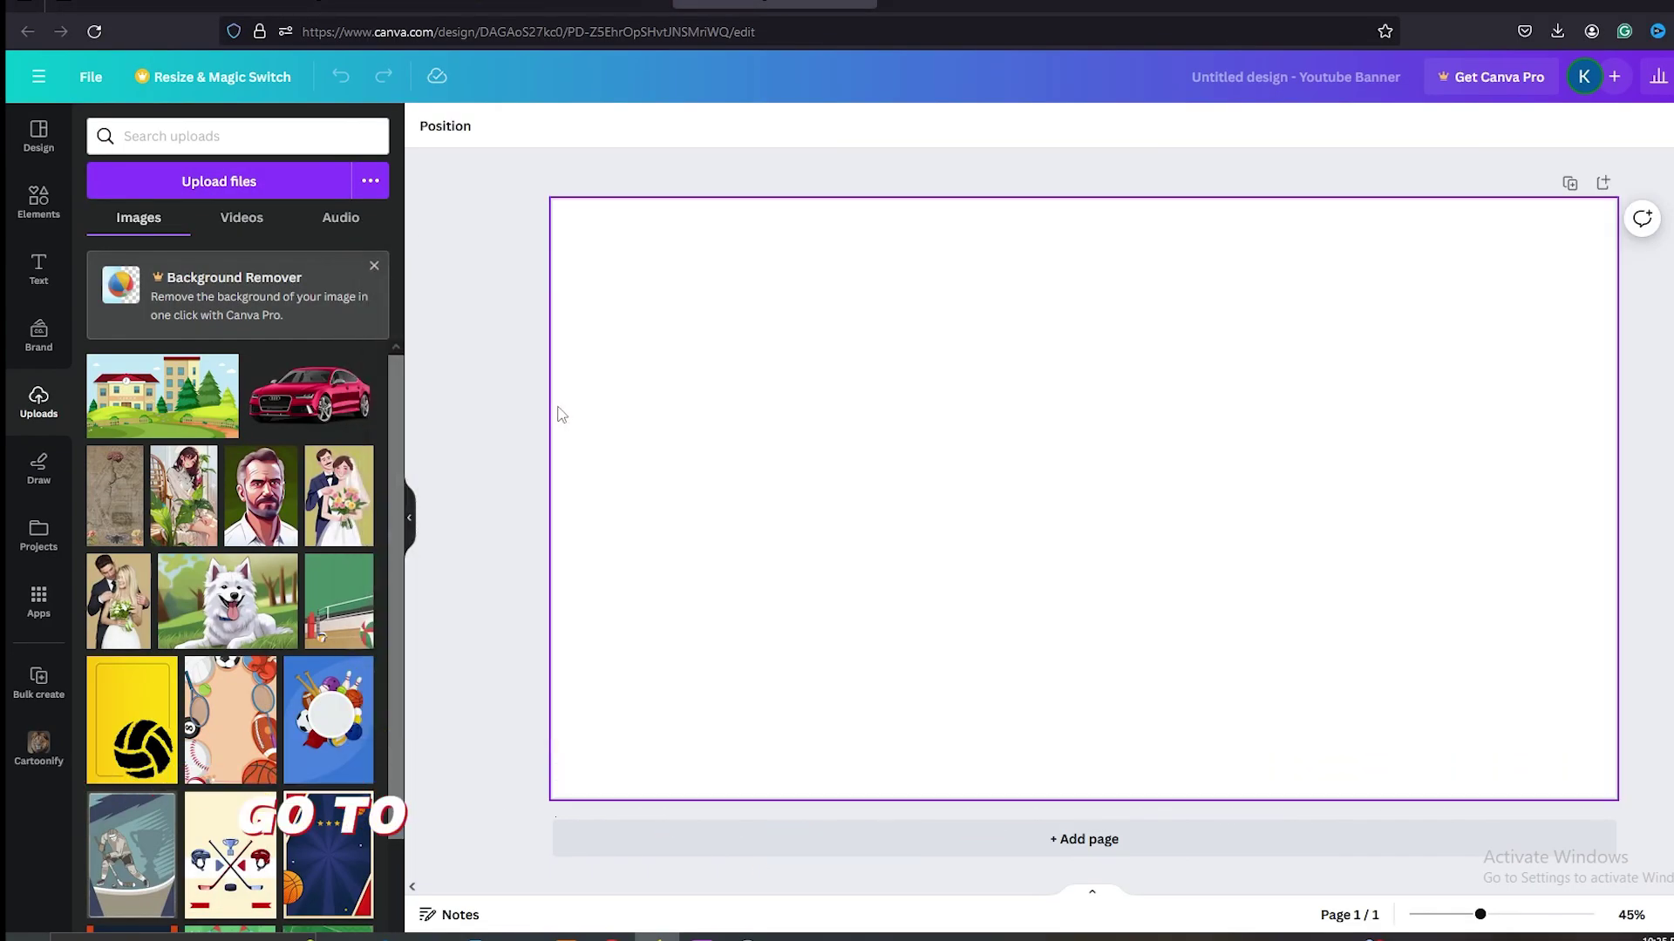
drag(146, 396, 384, 209)
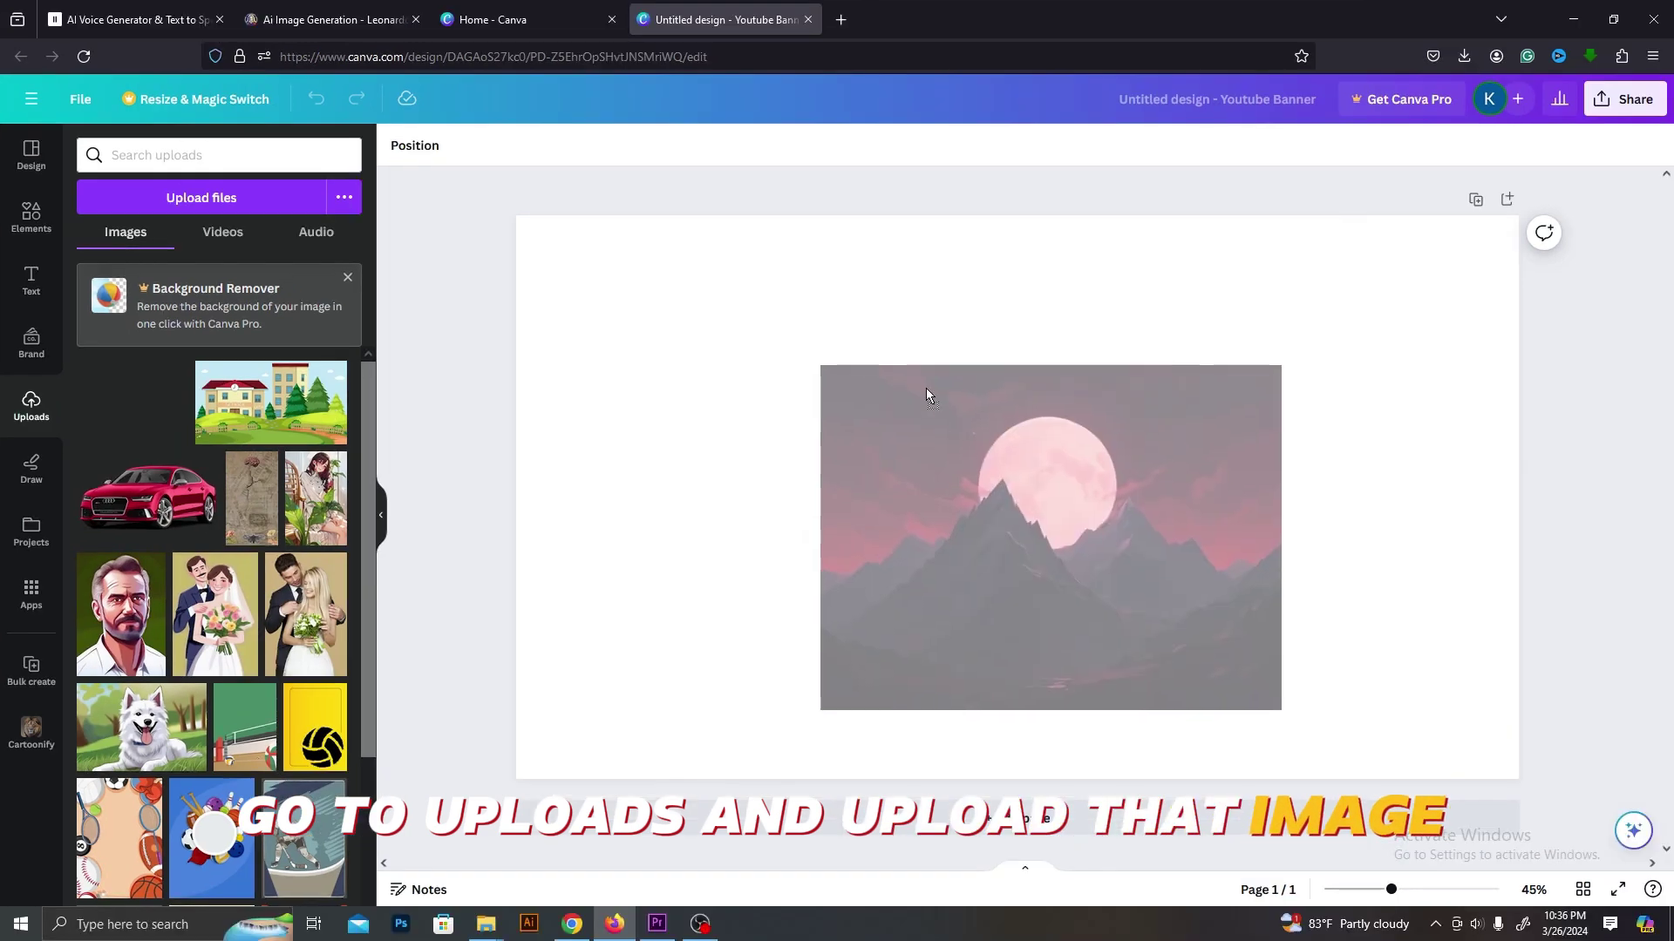
drag(1344, 671, 1499, 767)
drag(1064, 575, 1011, 610)
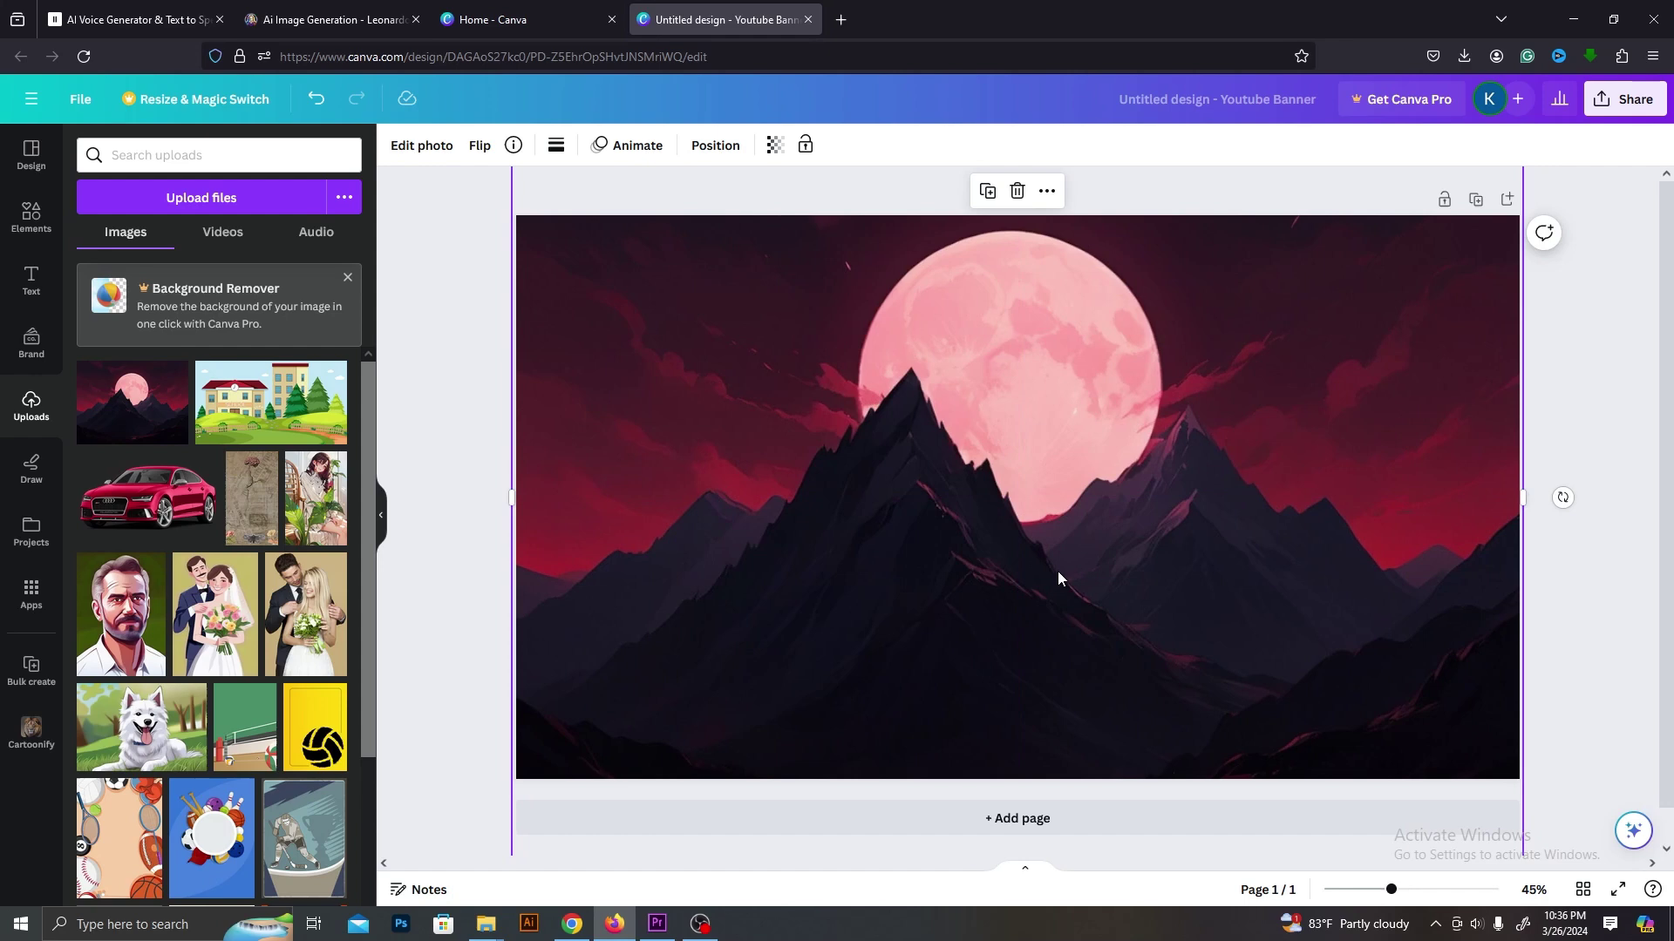
Step: Add the heading 'UNVEILING THE DEPTHS OF MIND' in the Baron font
click(31, 283)
click(174, 363)
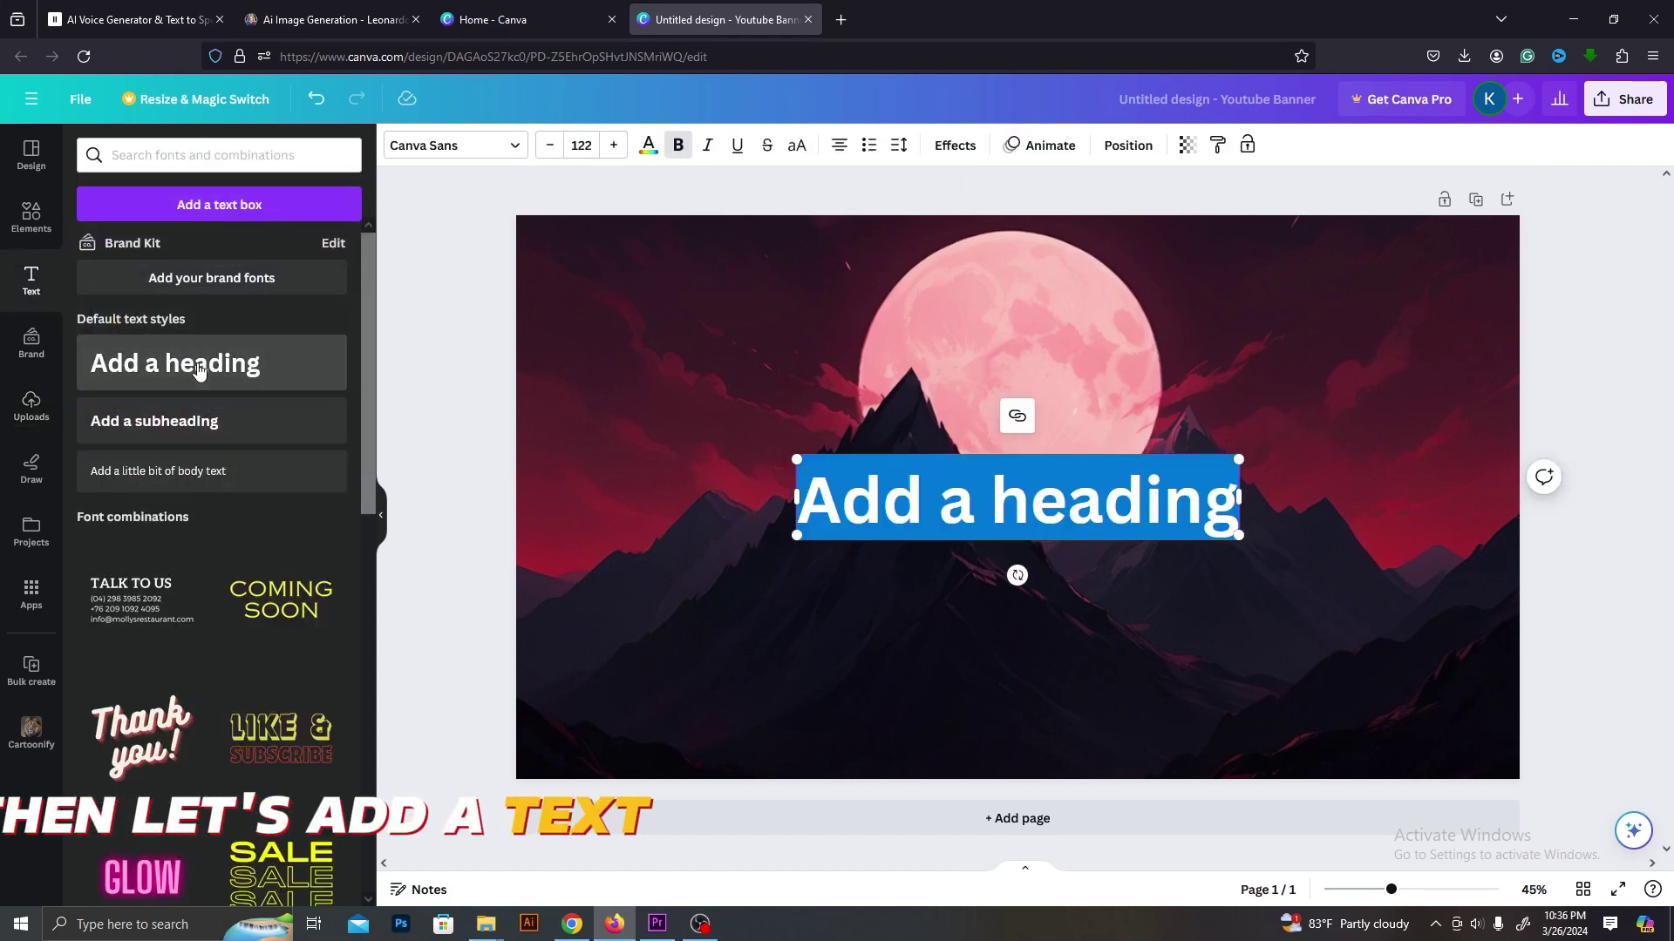
text(Unveiling the Depths of Mind)
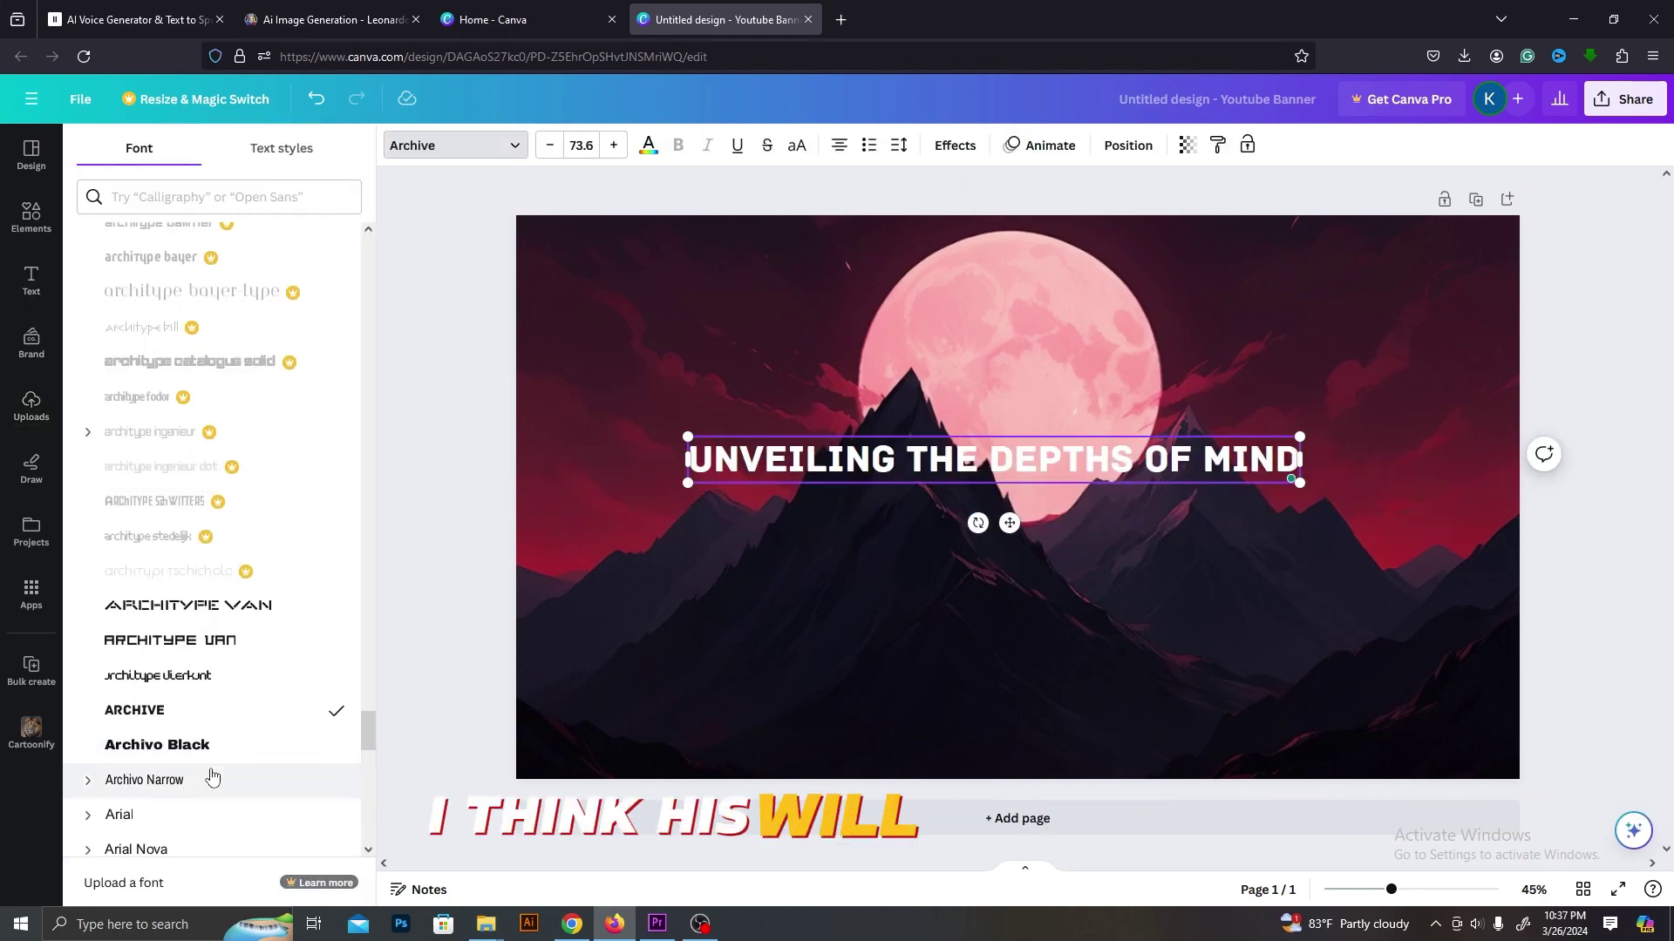
scroll(214, 774, down, 10)
scroll(211, 775, down, 15)
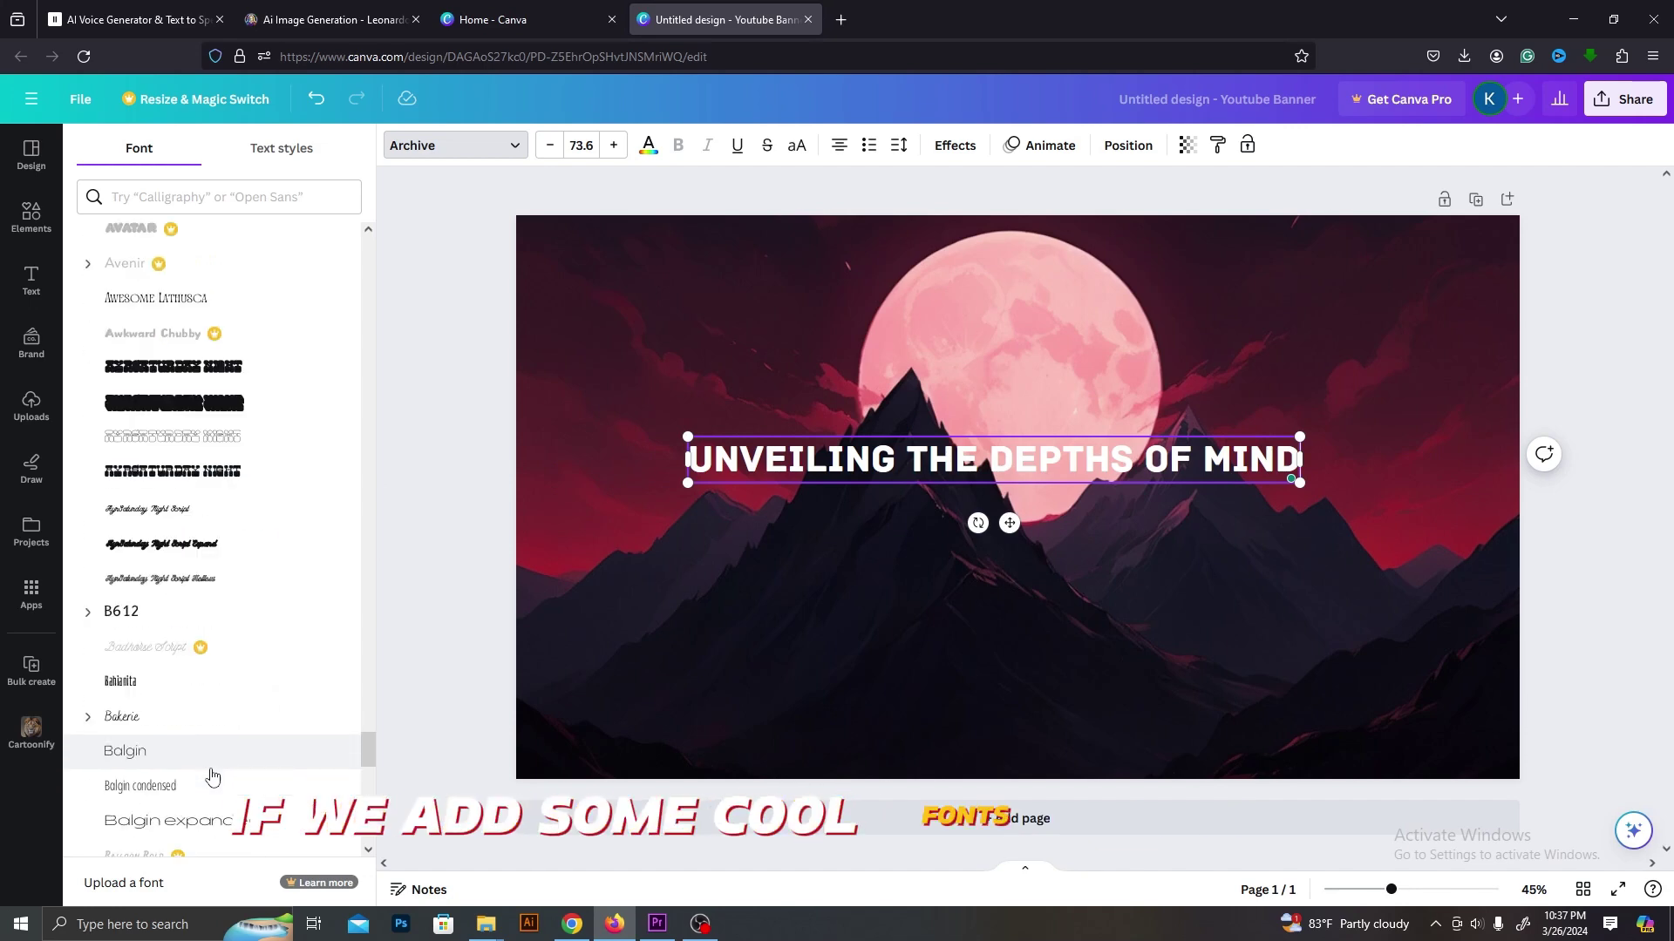
click(221, 674)
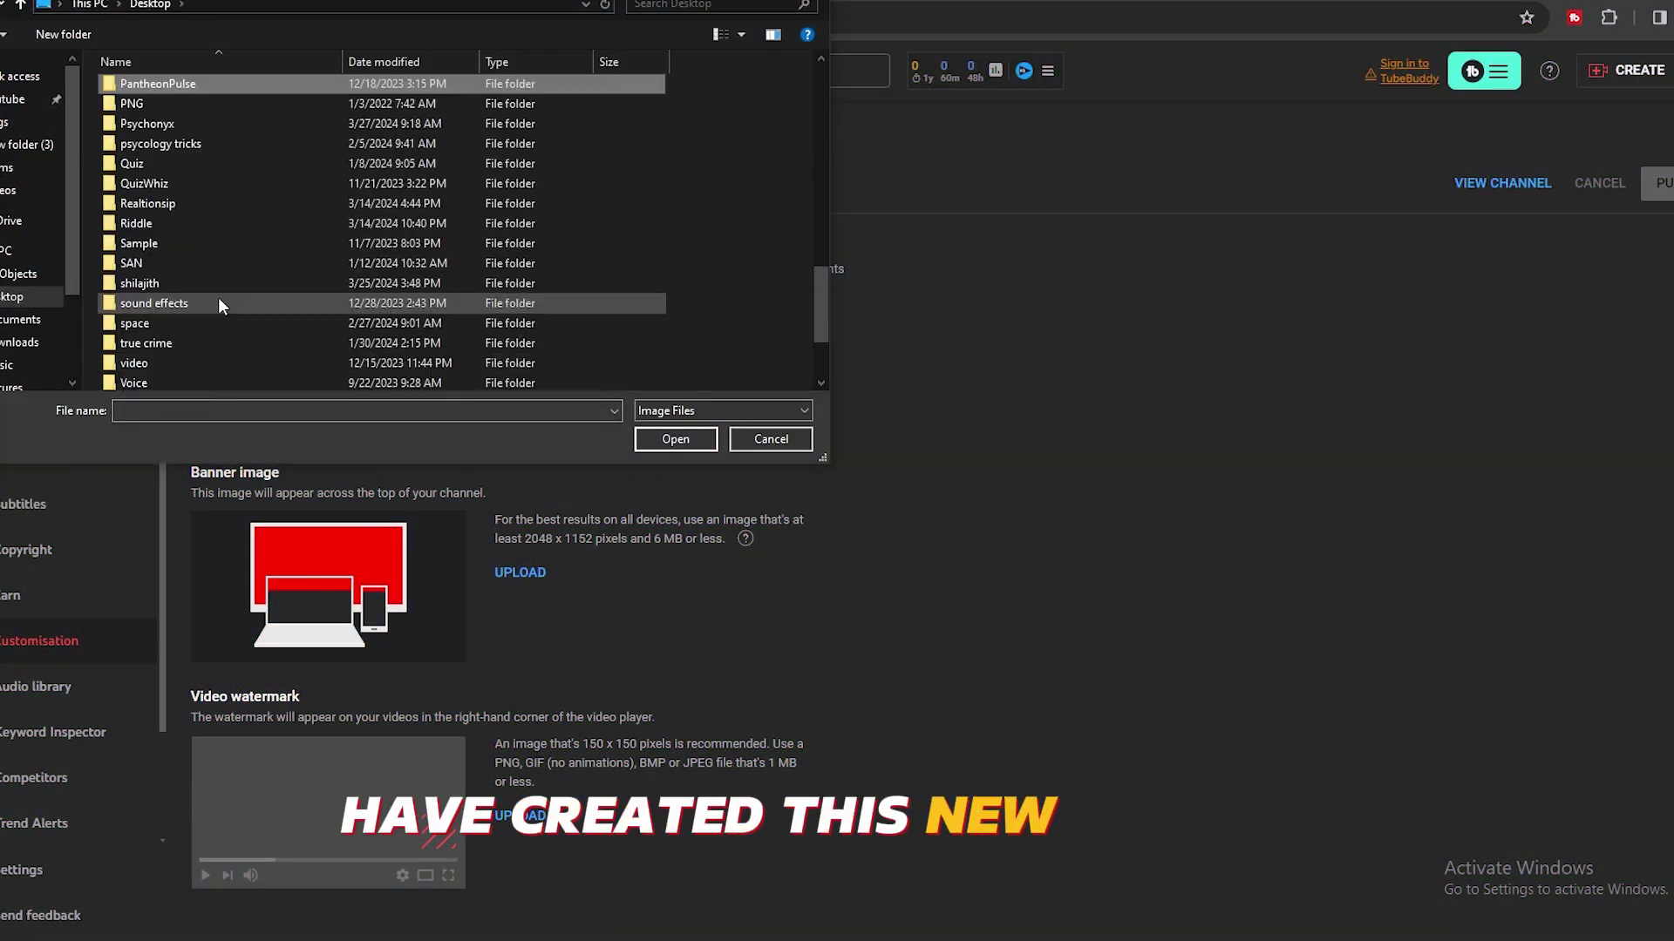
Step: Apply the red-and-black profile picture and the cropped moonlit mountain banner in YouTube branding
double_click(160, 124)
click(1244, 816)
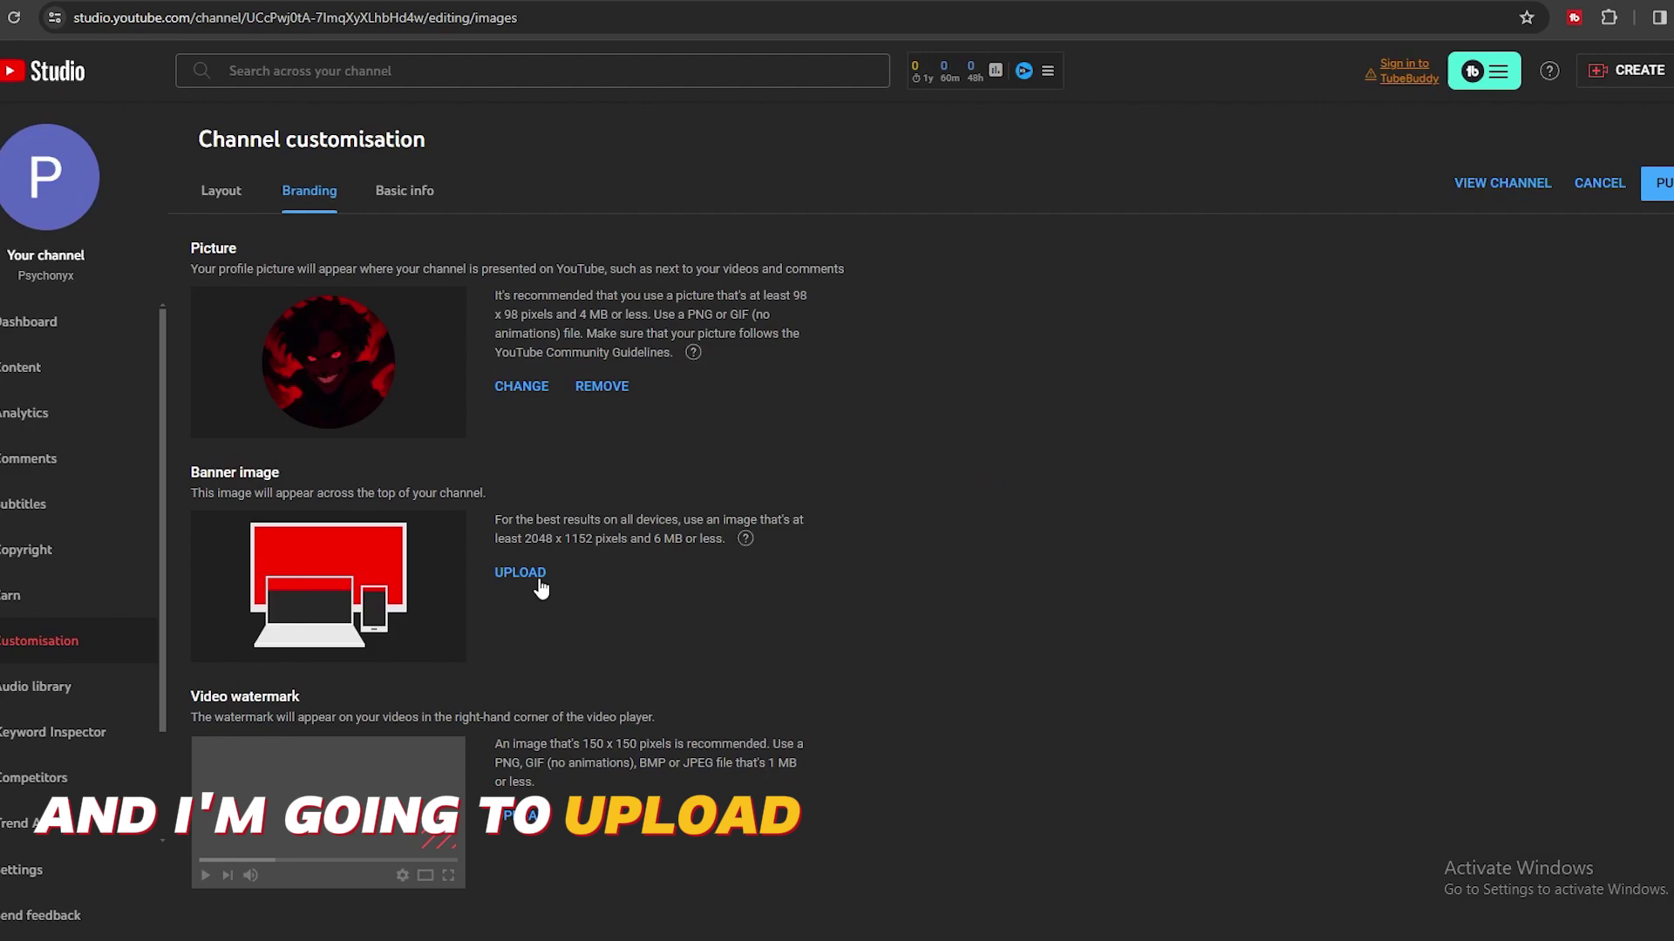
click(526, 573)
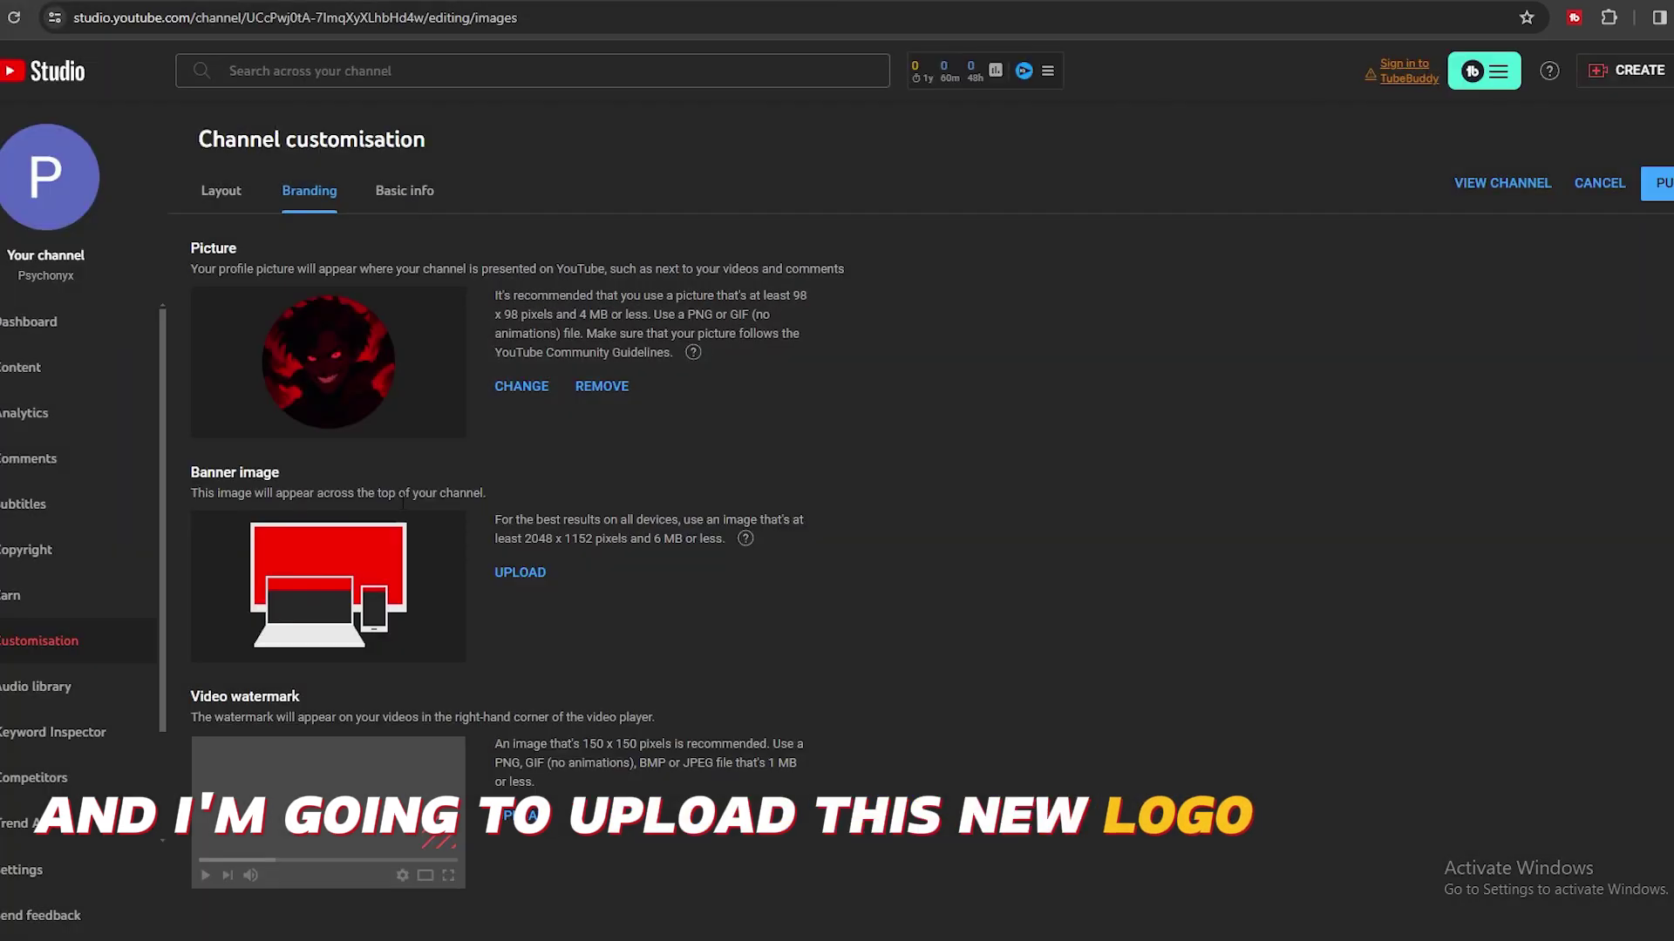
click(526, 573)
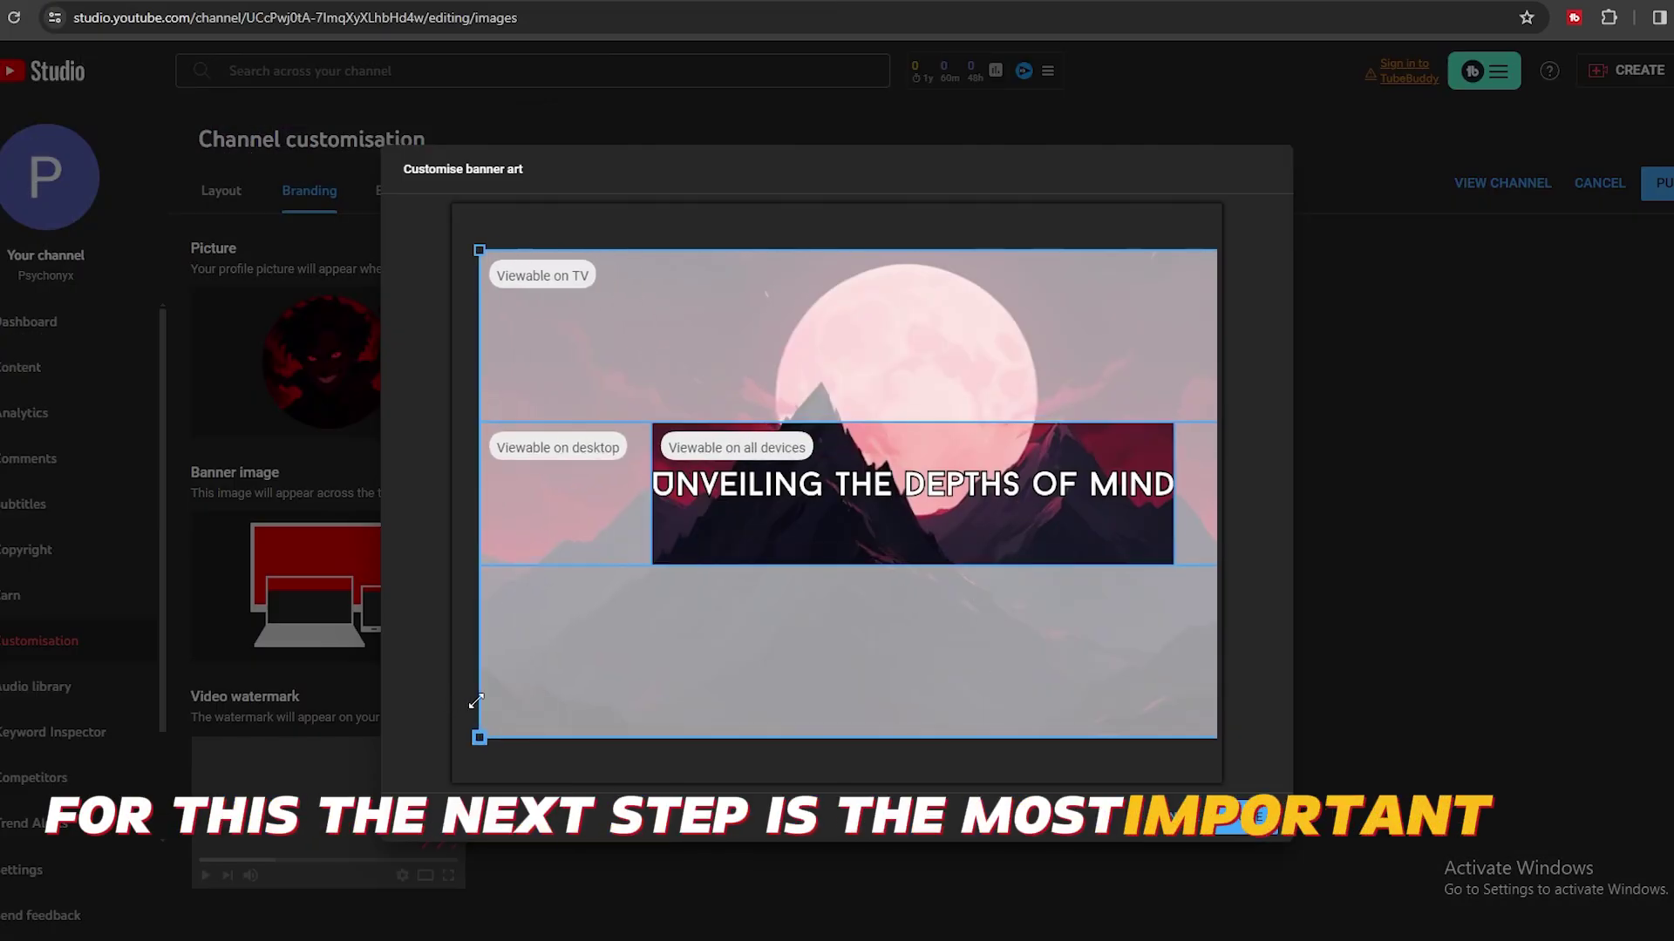
click(1251, 829)
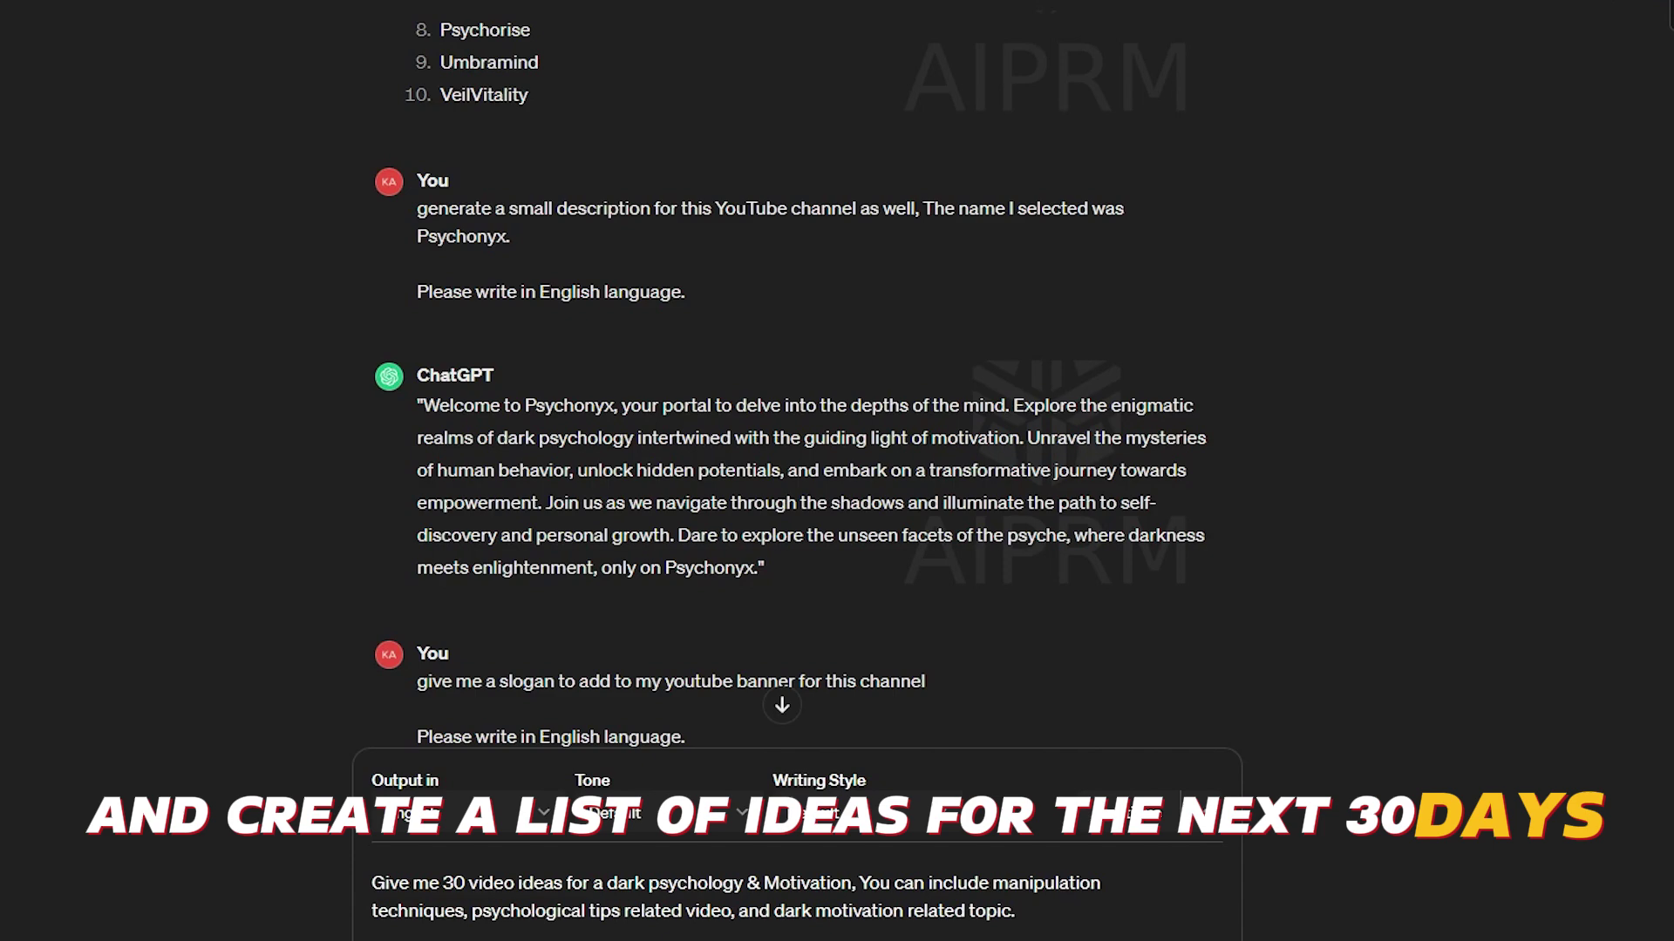
Step: Send the prompt asking for 30 dark psychology and motivation video ideas
key(Return)
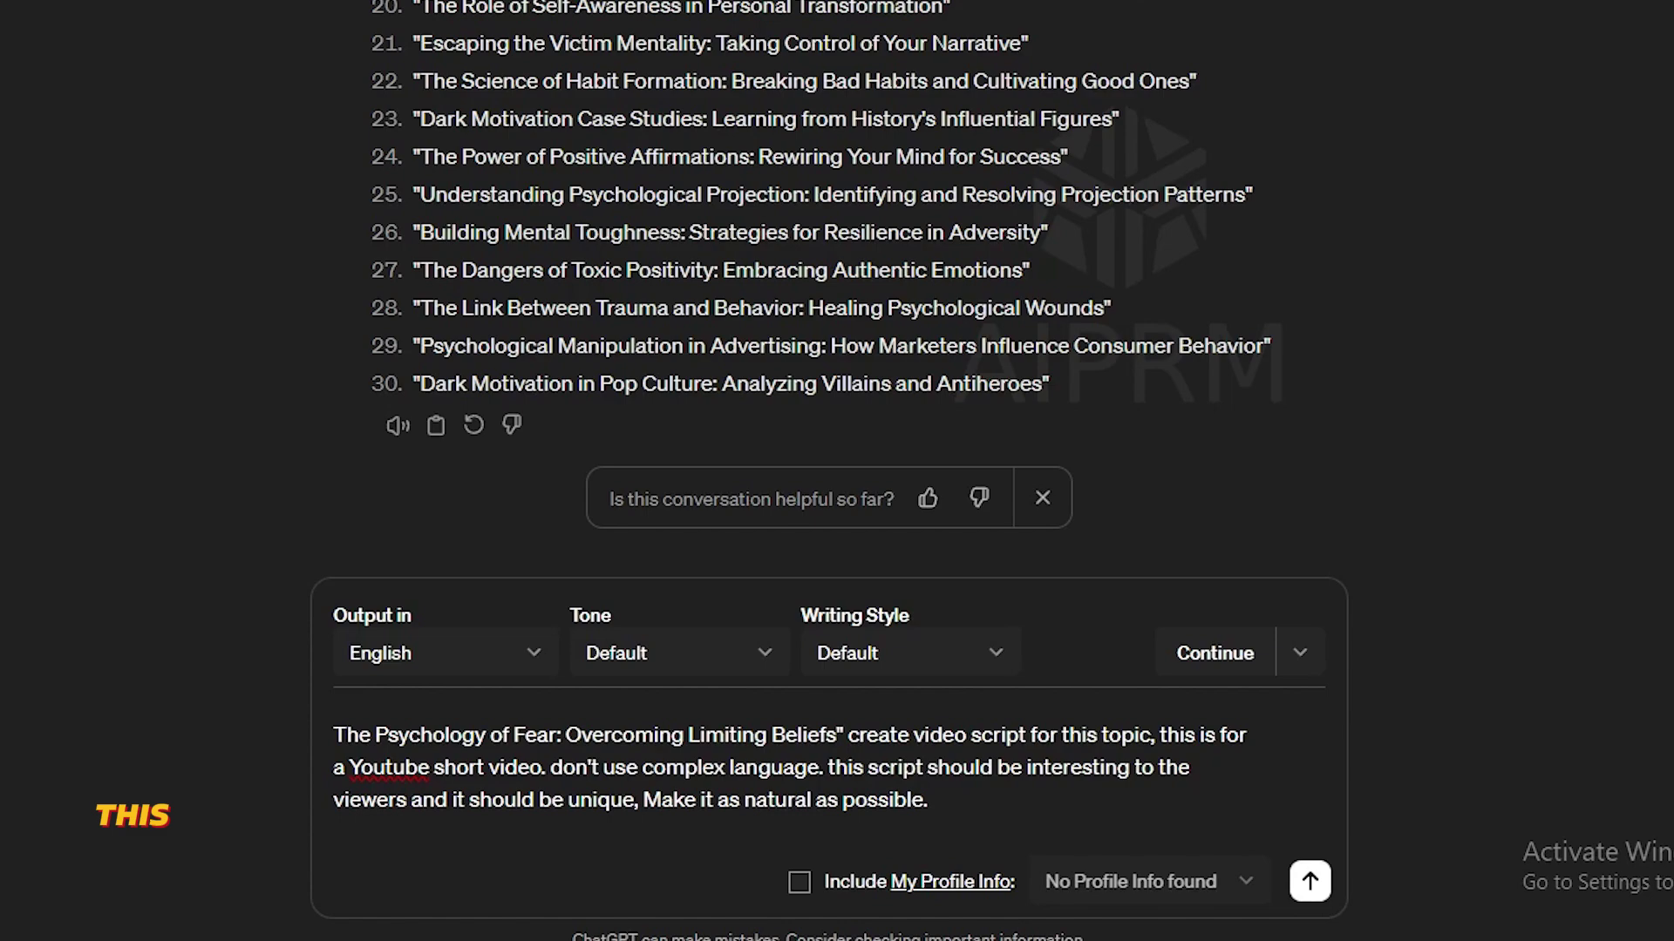
Step: Send the script request for 'The Psychology of Fear: Overcoming Limiting Beliefs' and review the reply
click(1312, 883)
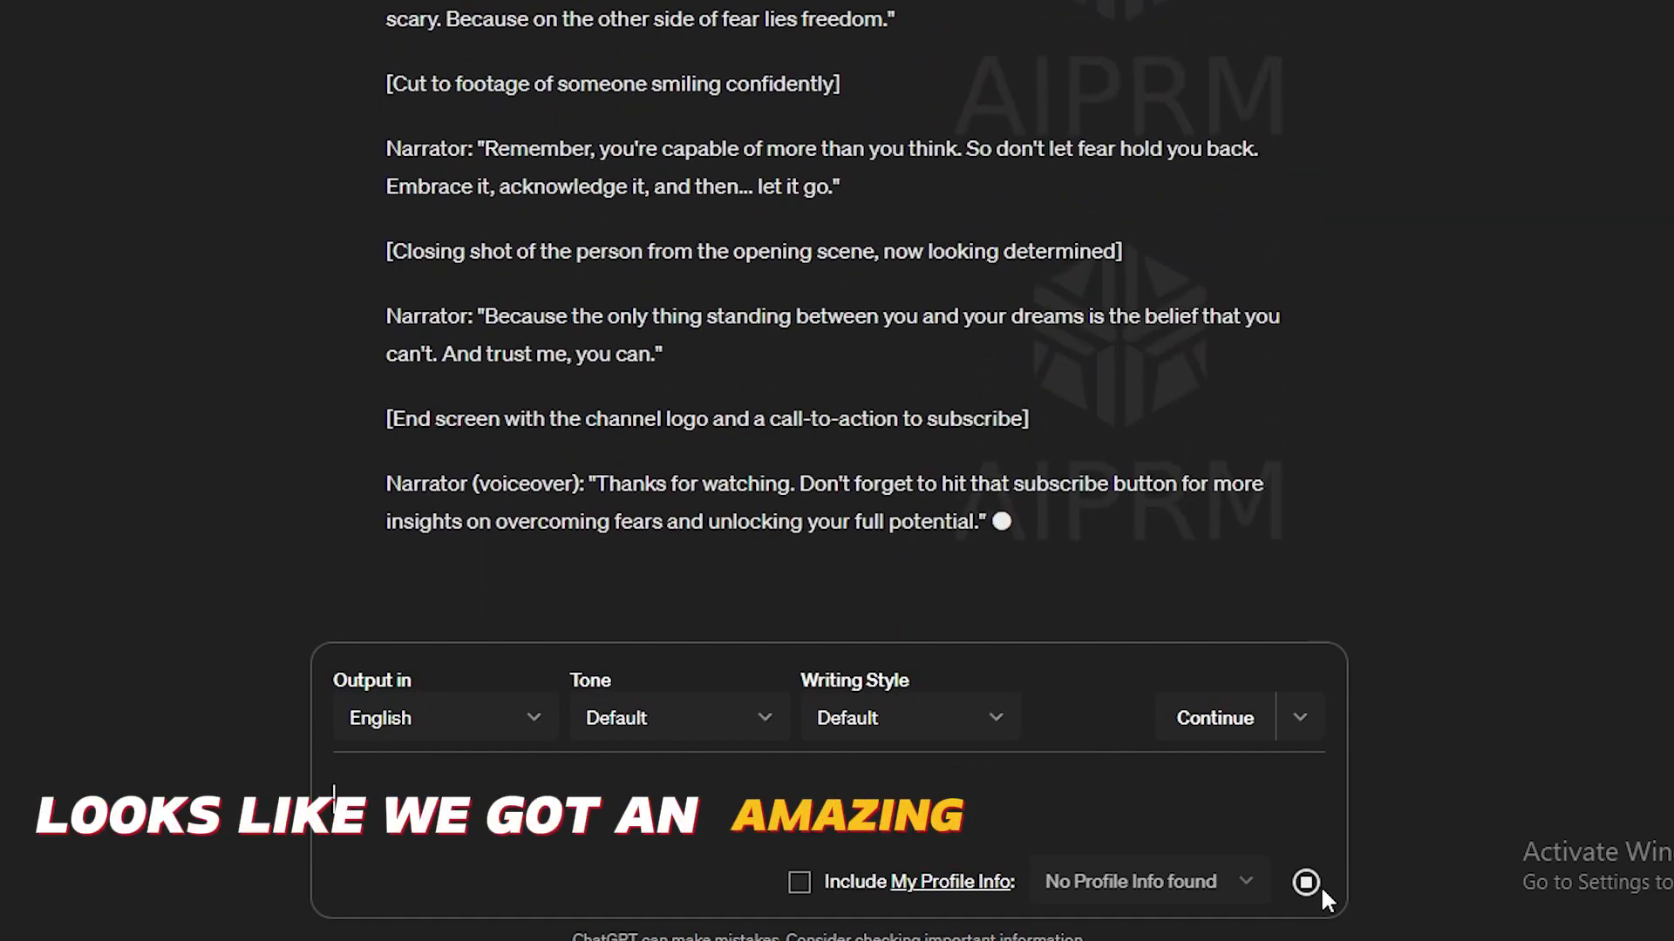
scroll(1132, 619, up, 10)
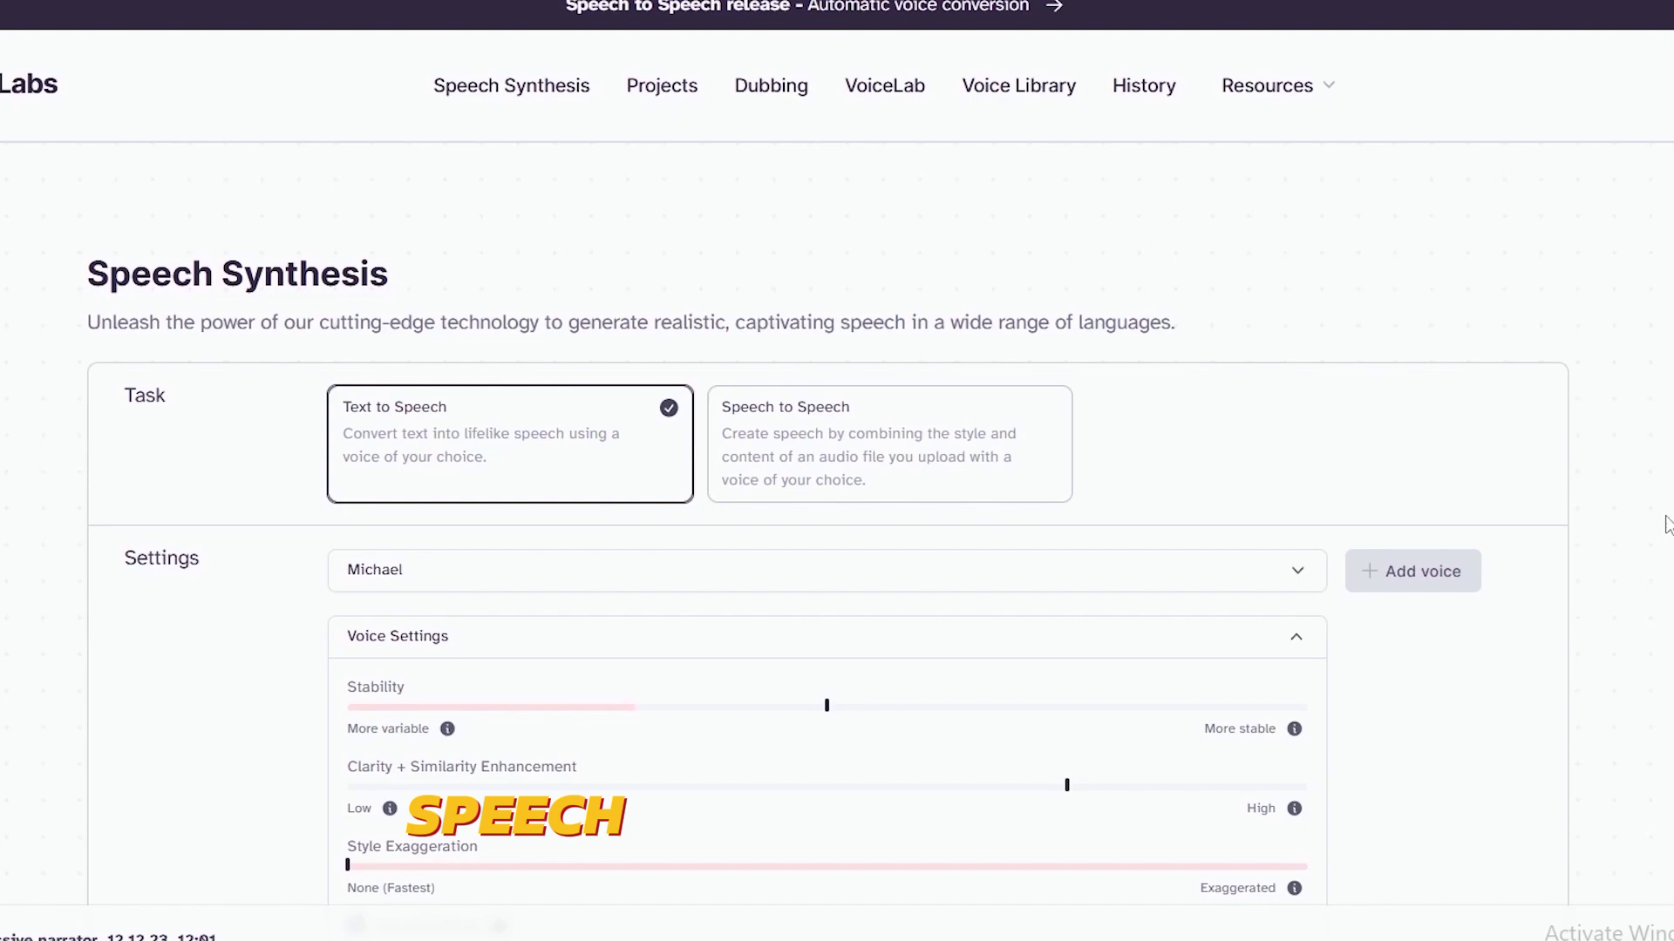
Step: Go from Voice Library to VoiceLab, then open and close the Instant Voice Cloning form
click(1460, 577)
click(830, 578)
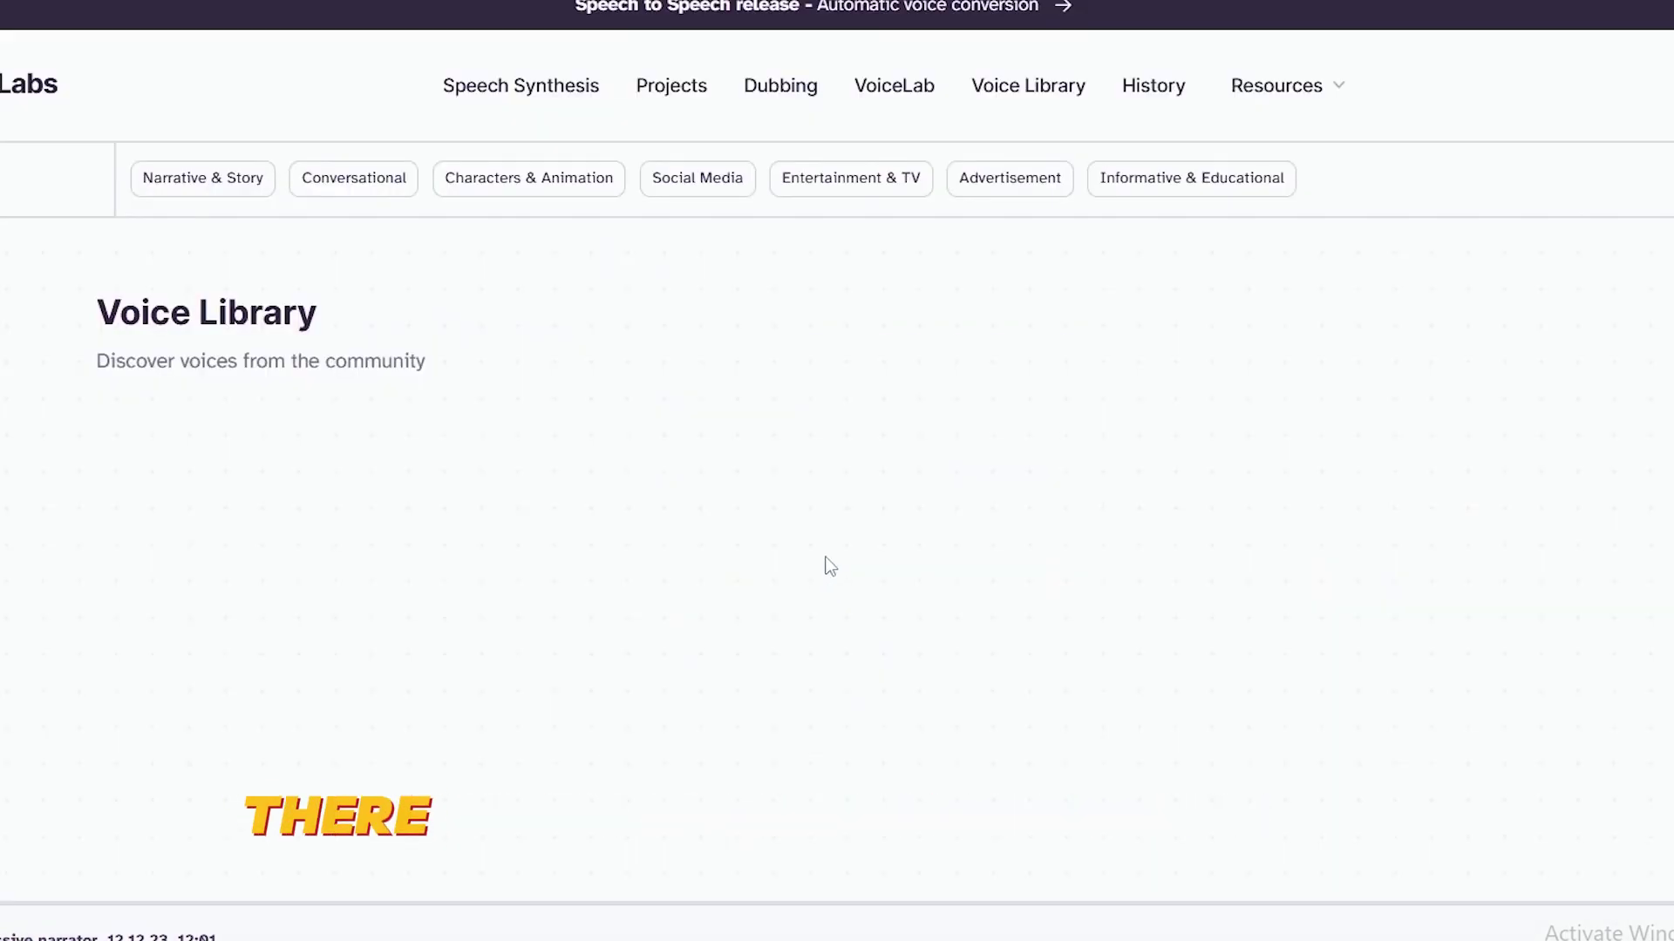
scroll(814, 515, down, 2)
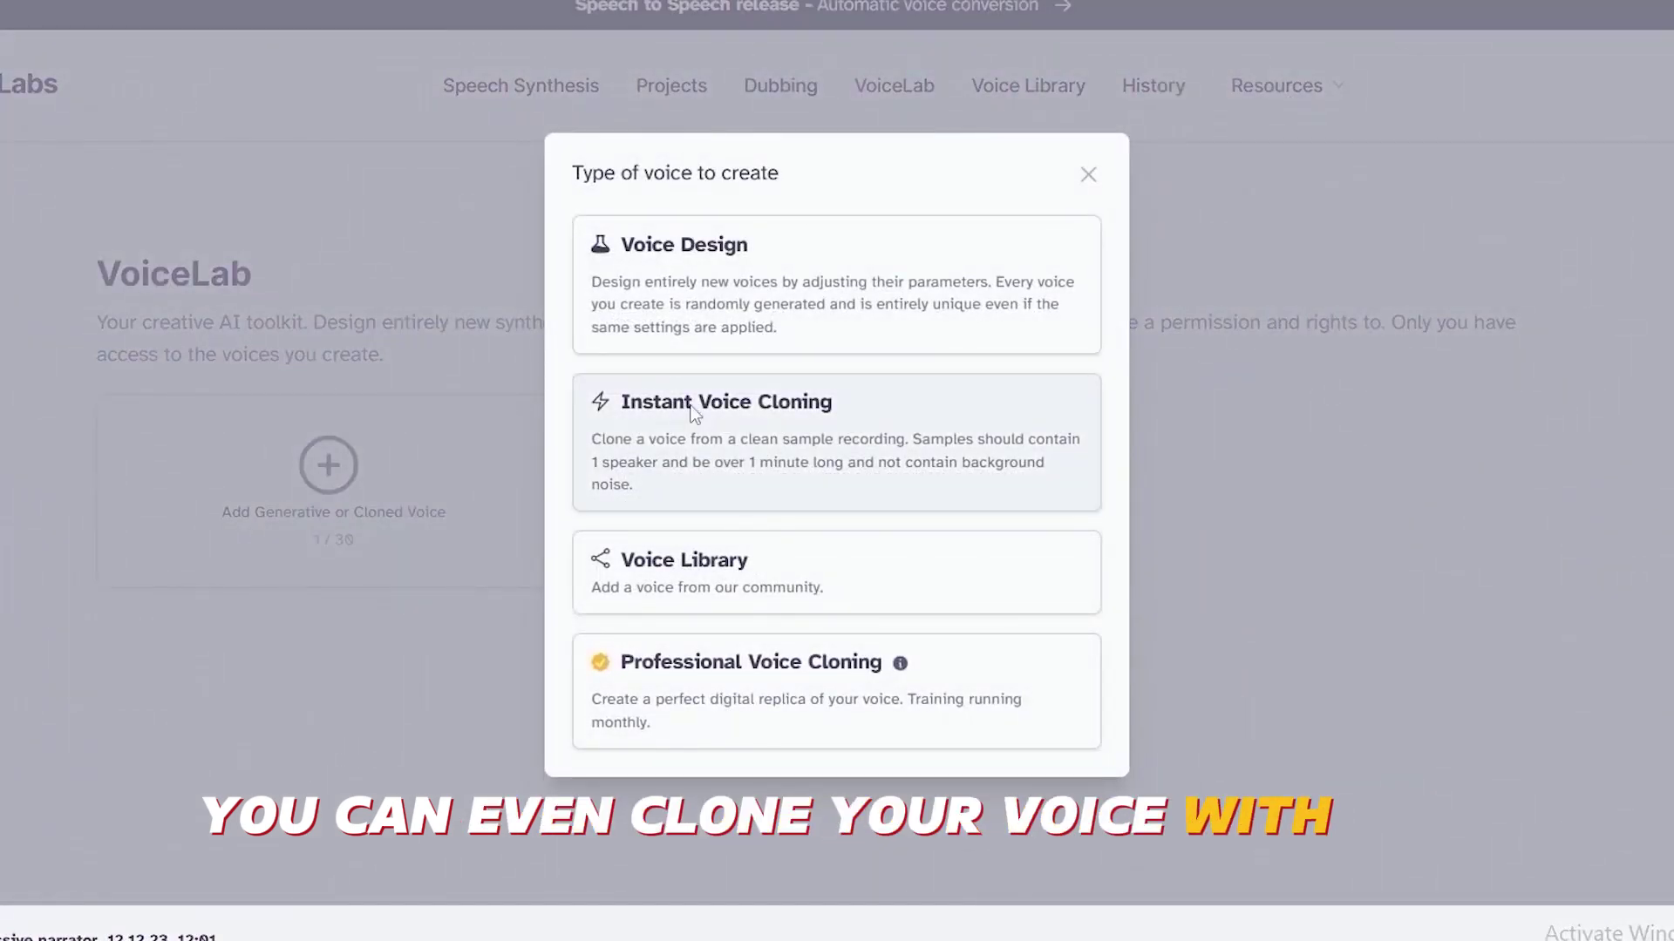
click(693, 409)
scroll(725, 387, down, 2)
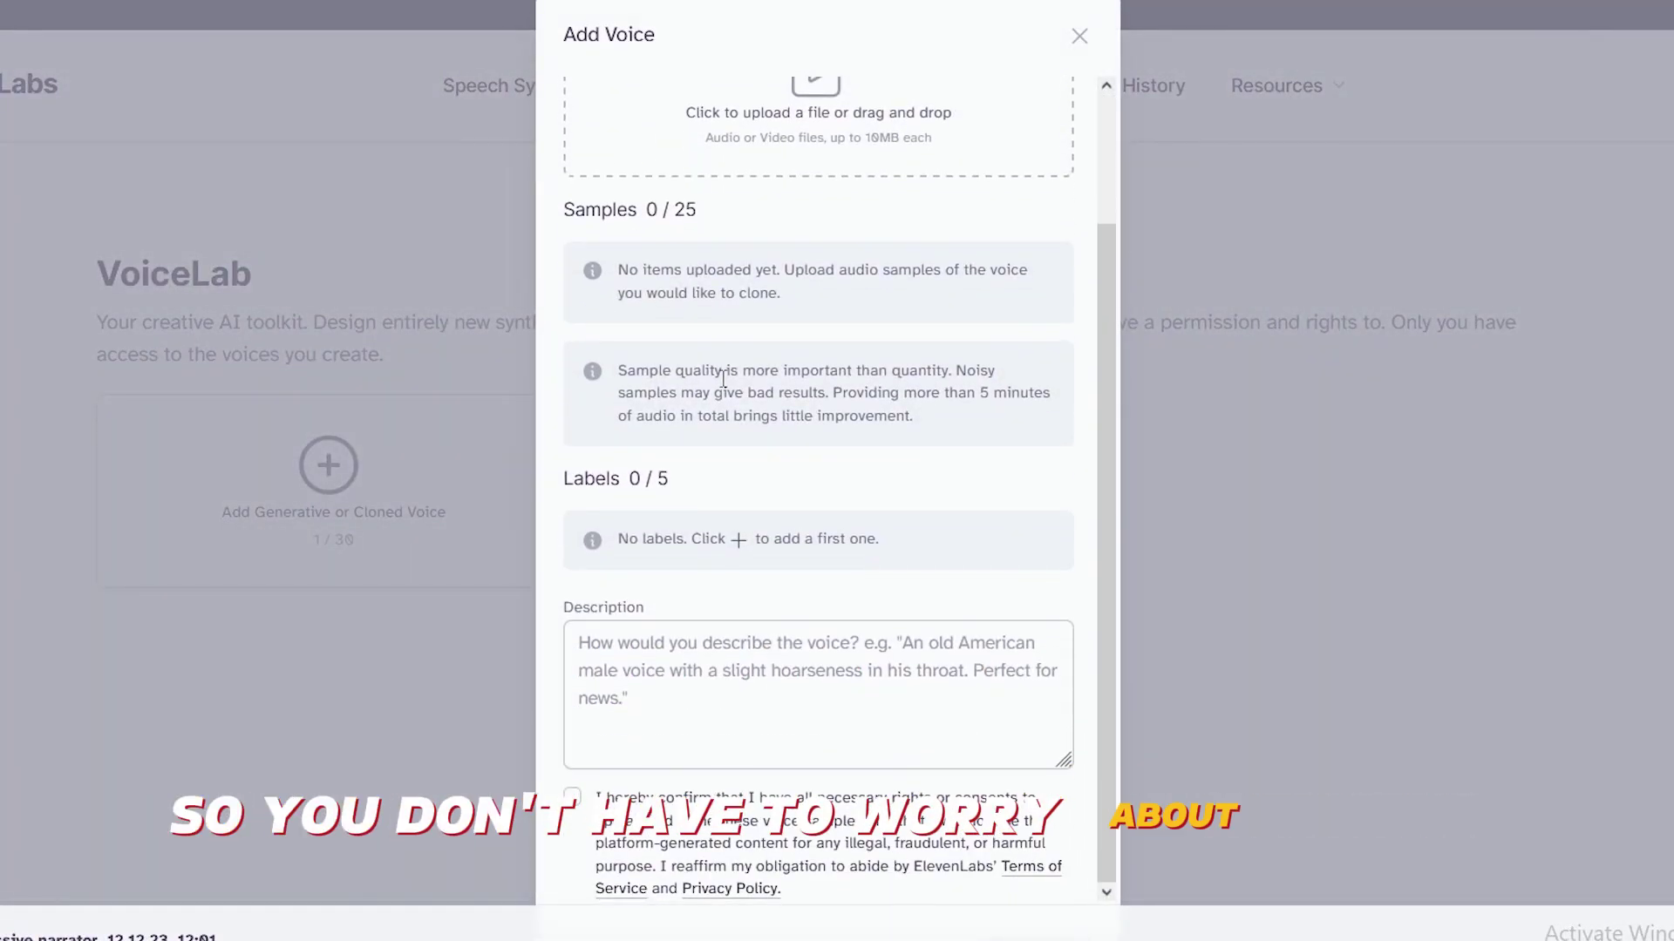
scroll(697, 353, up, 2)
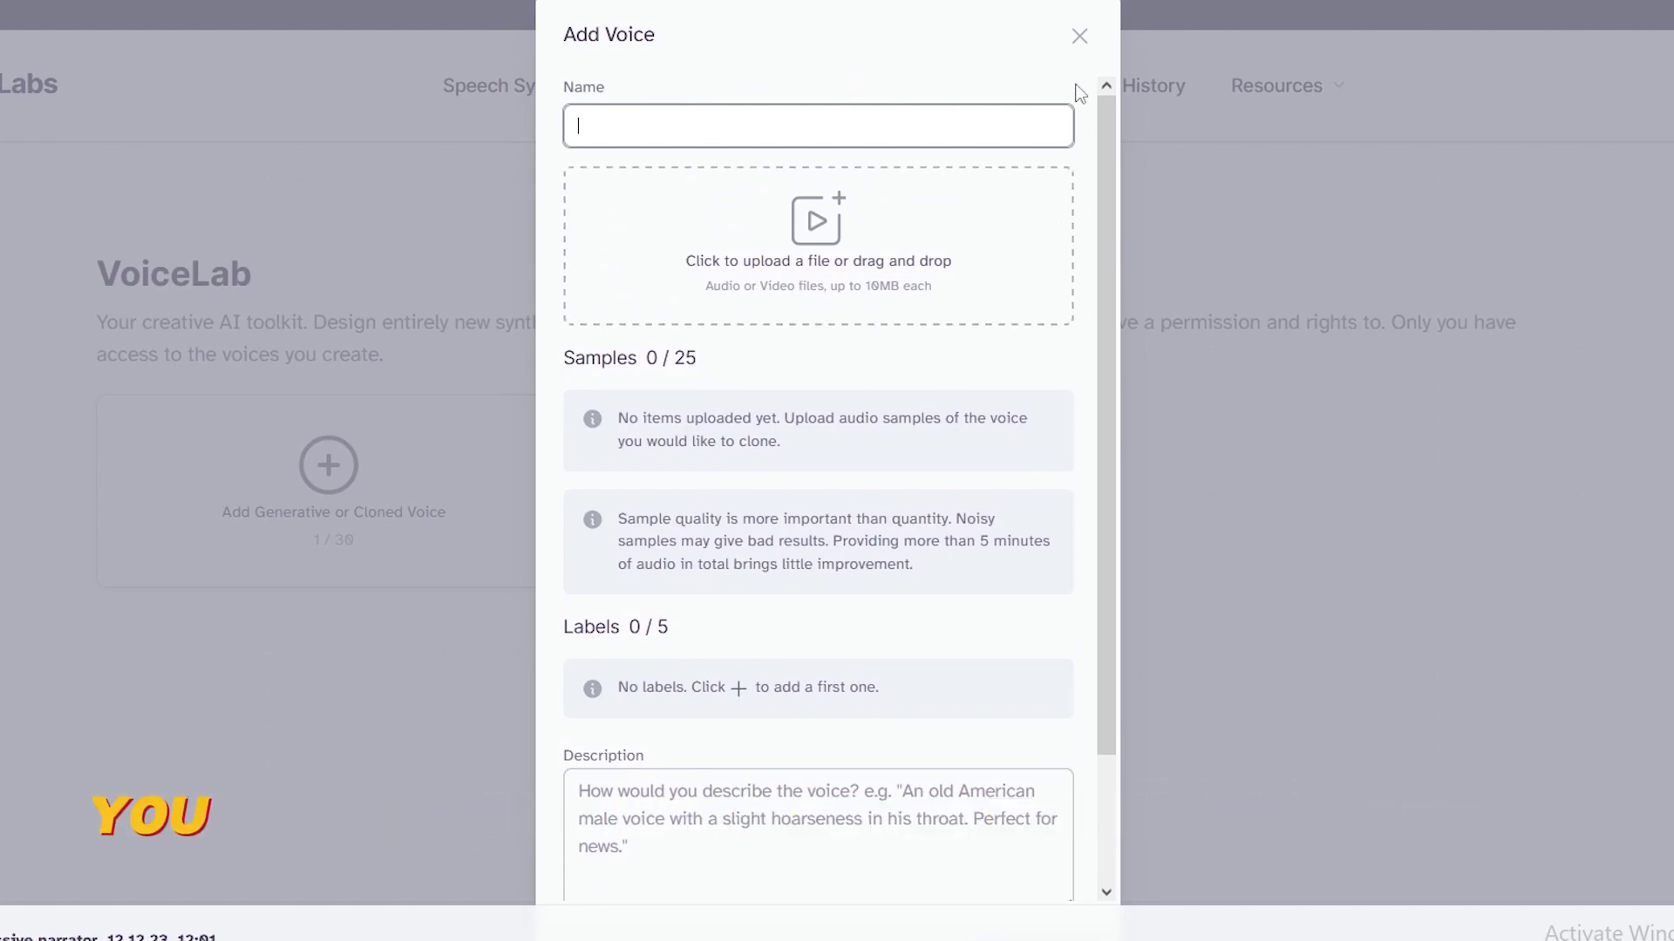
click(1081, 38)
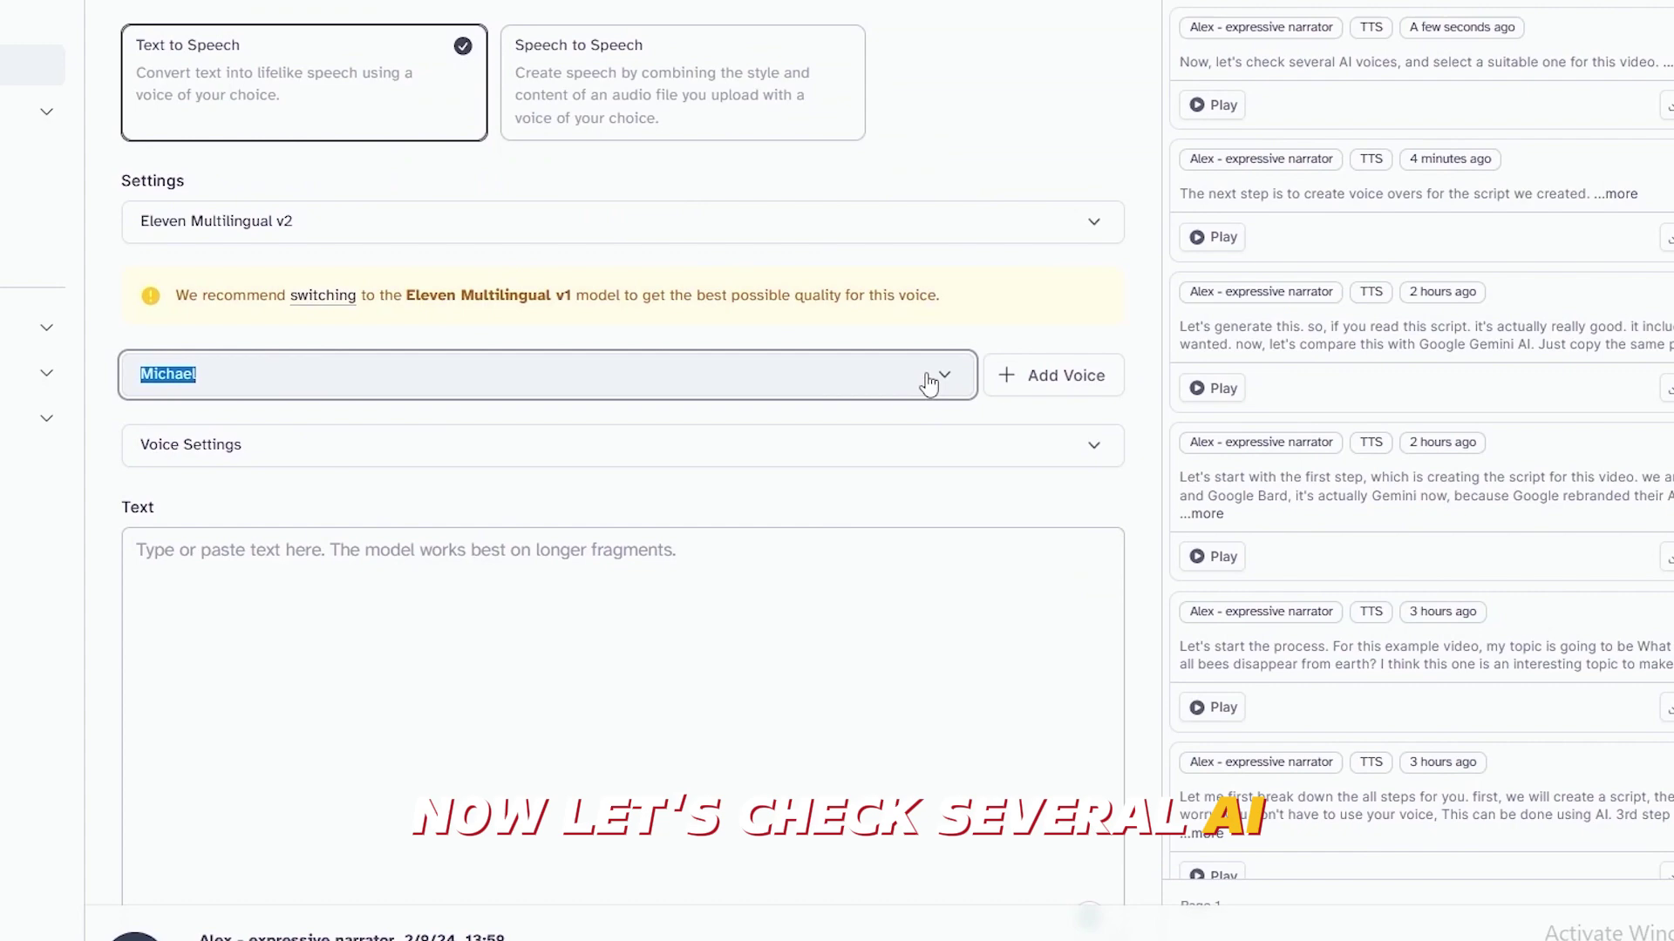
Step: From VoiceLab, open the community Voice Library through the Add Voice options
click(929, 382)
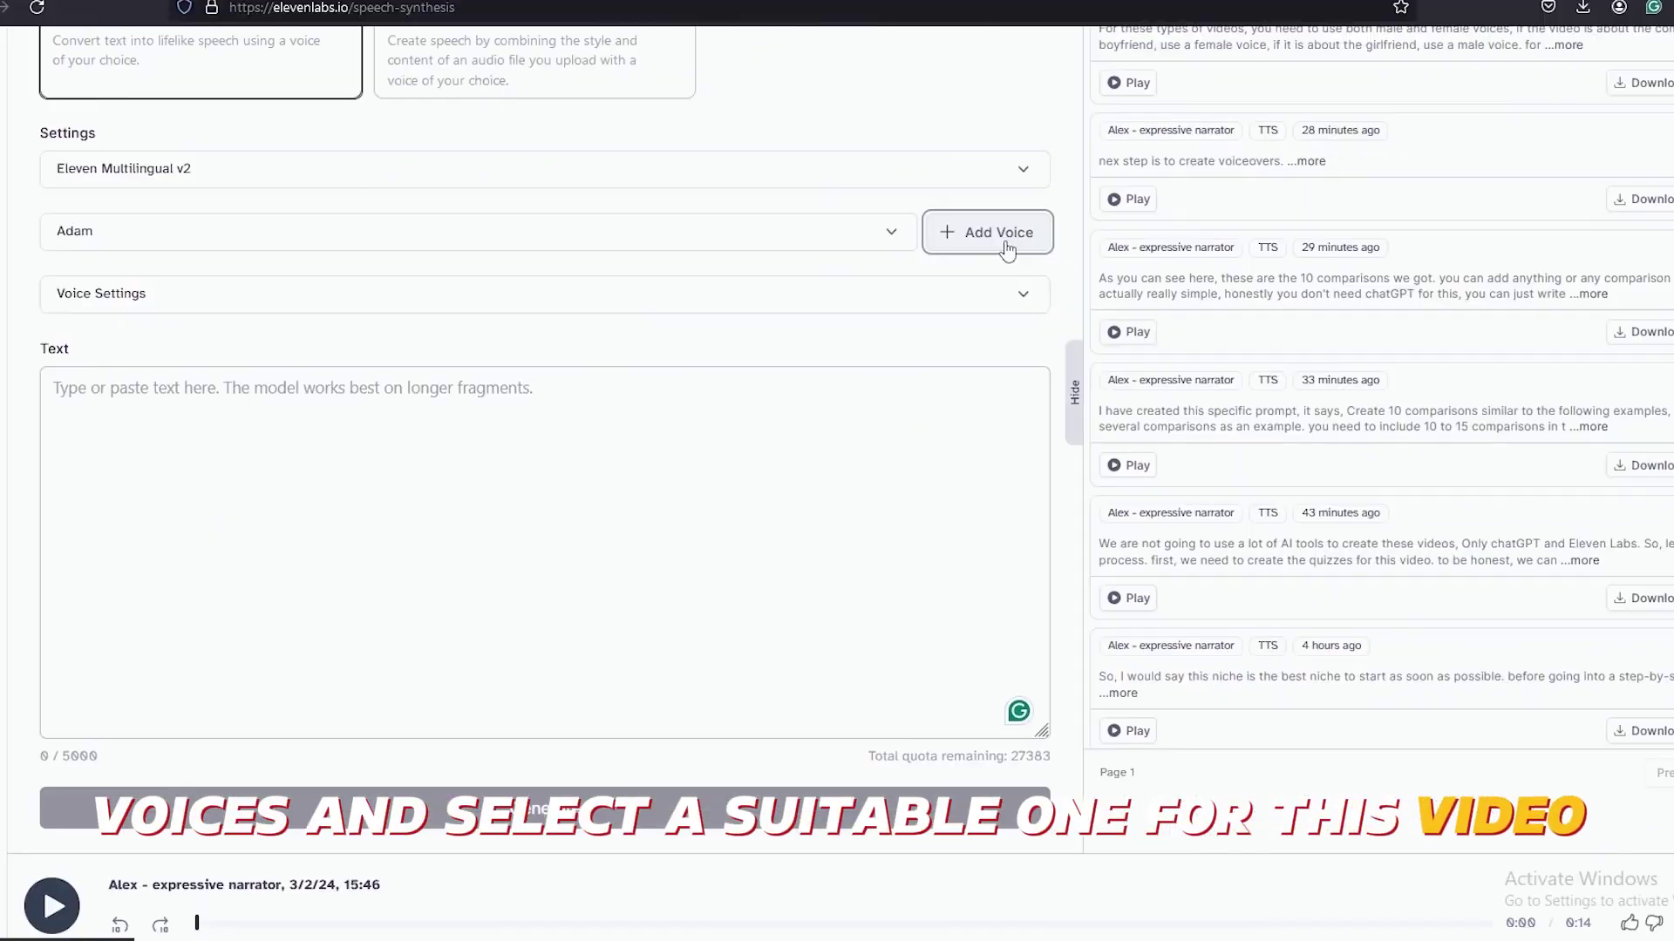
click(1001, 240)
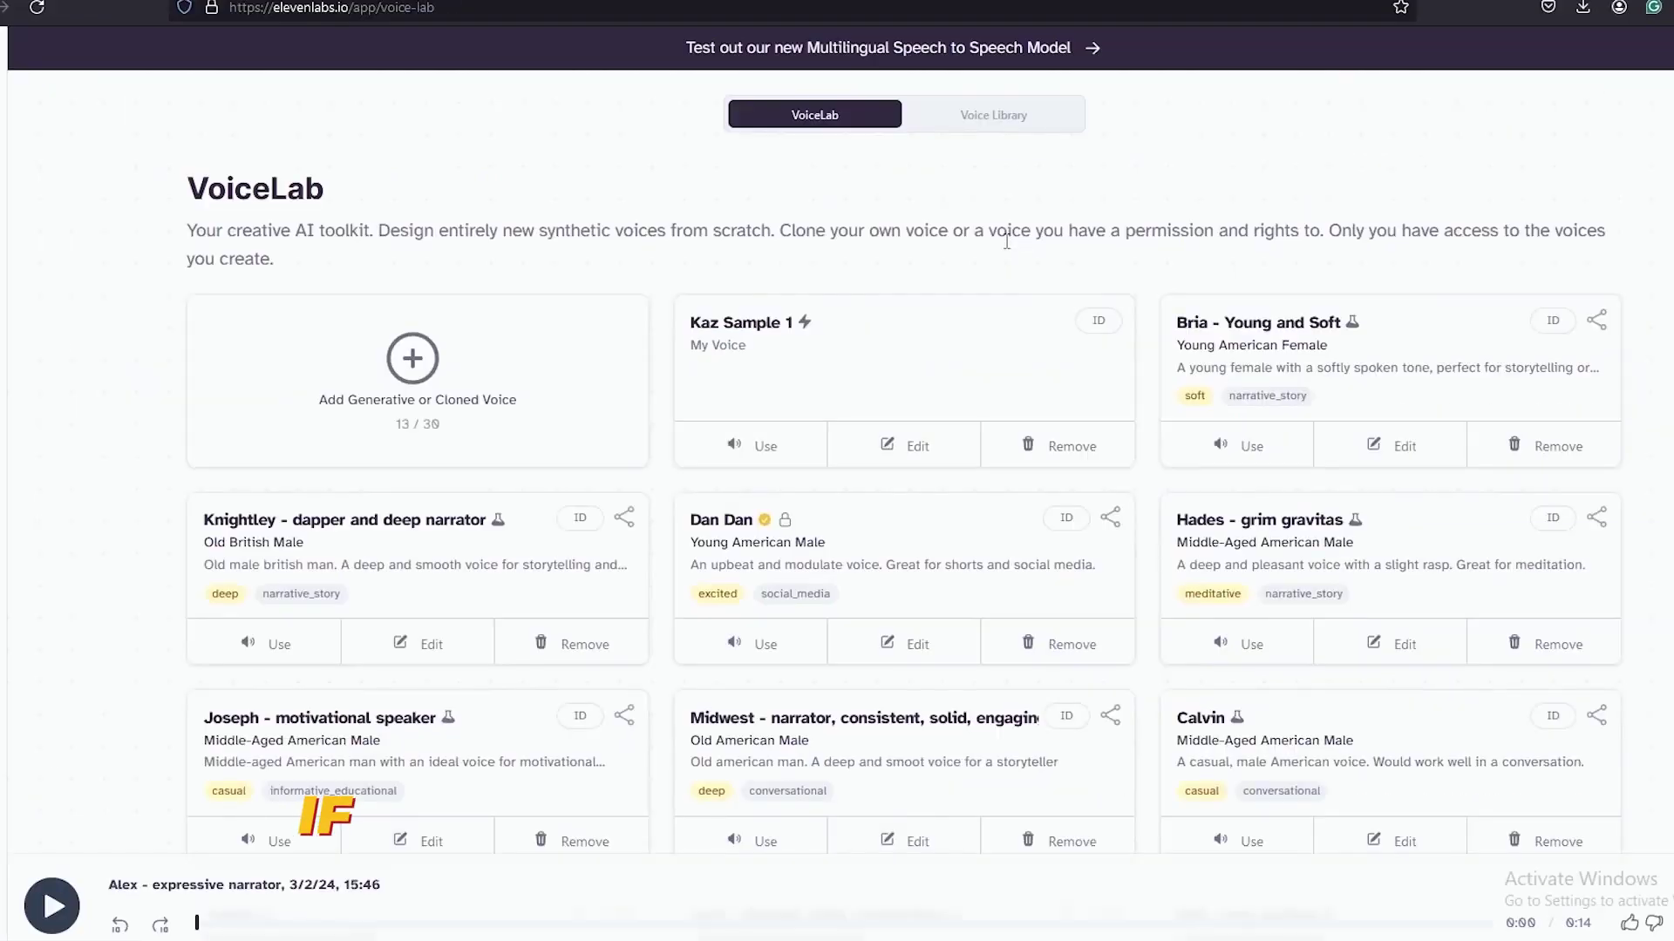
click(521, 359)
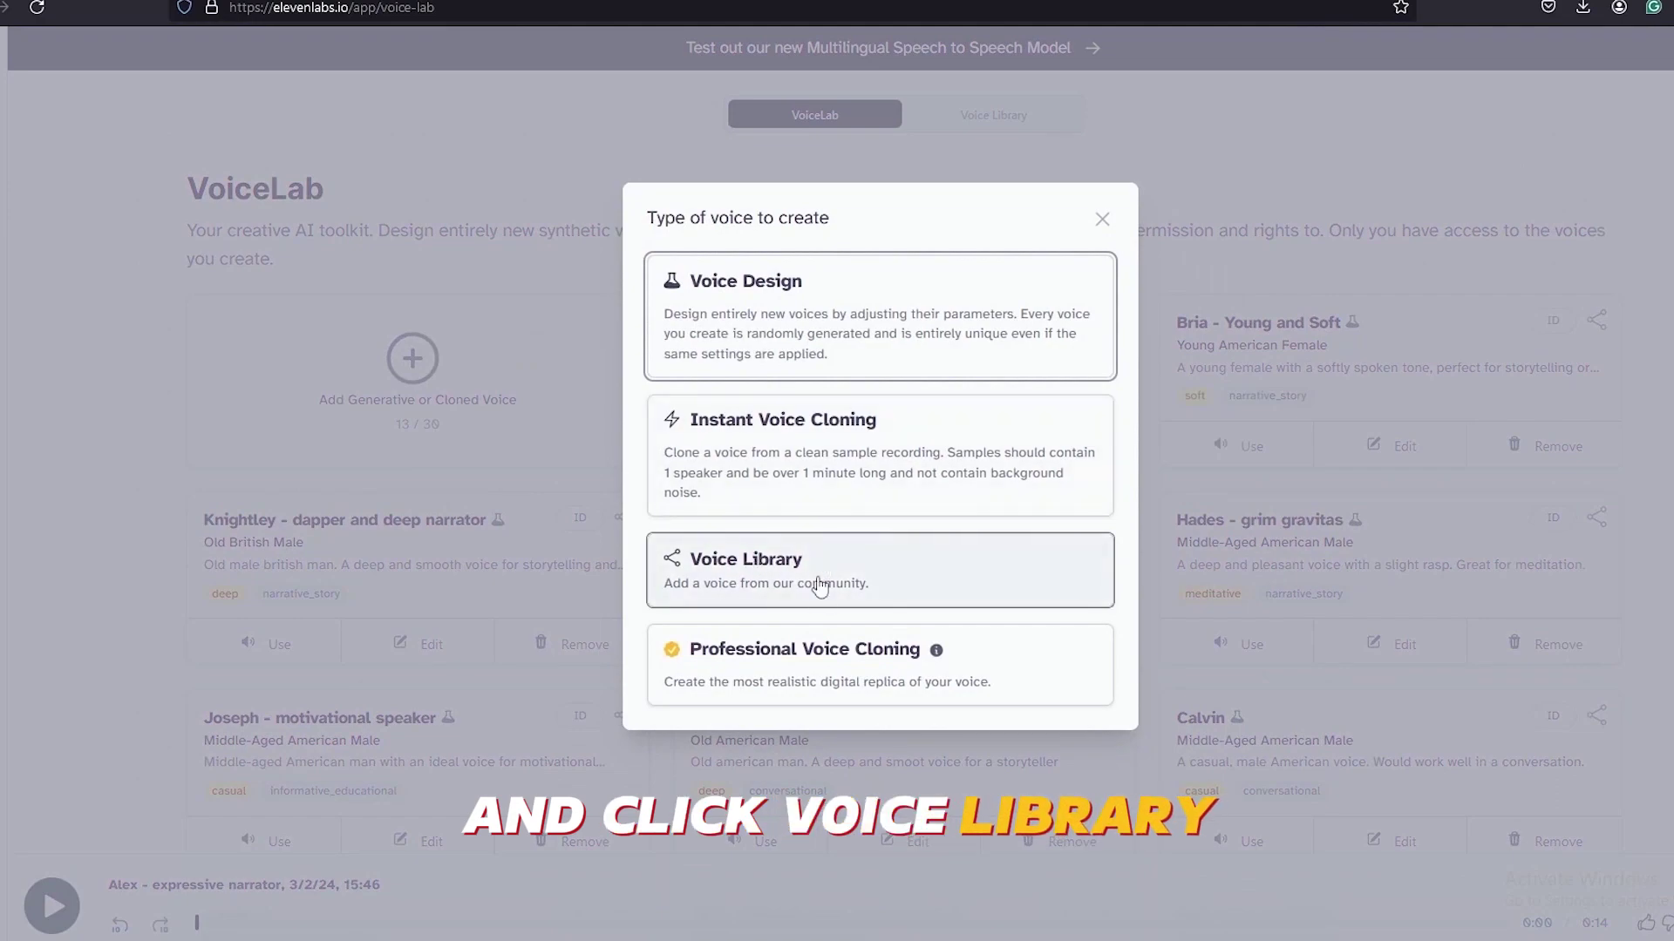
click(828, 588)
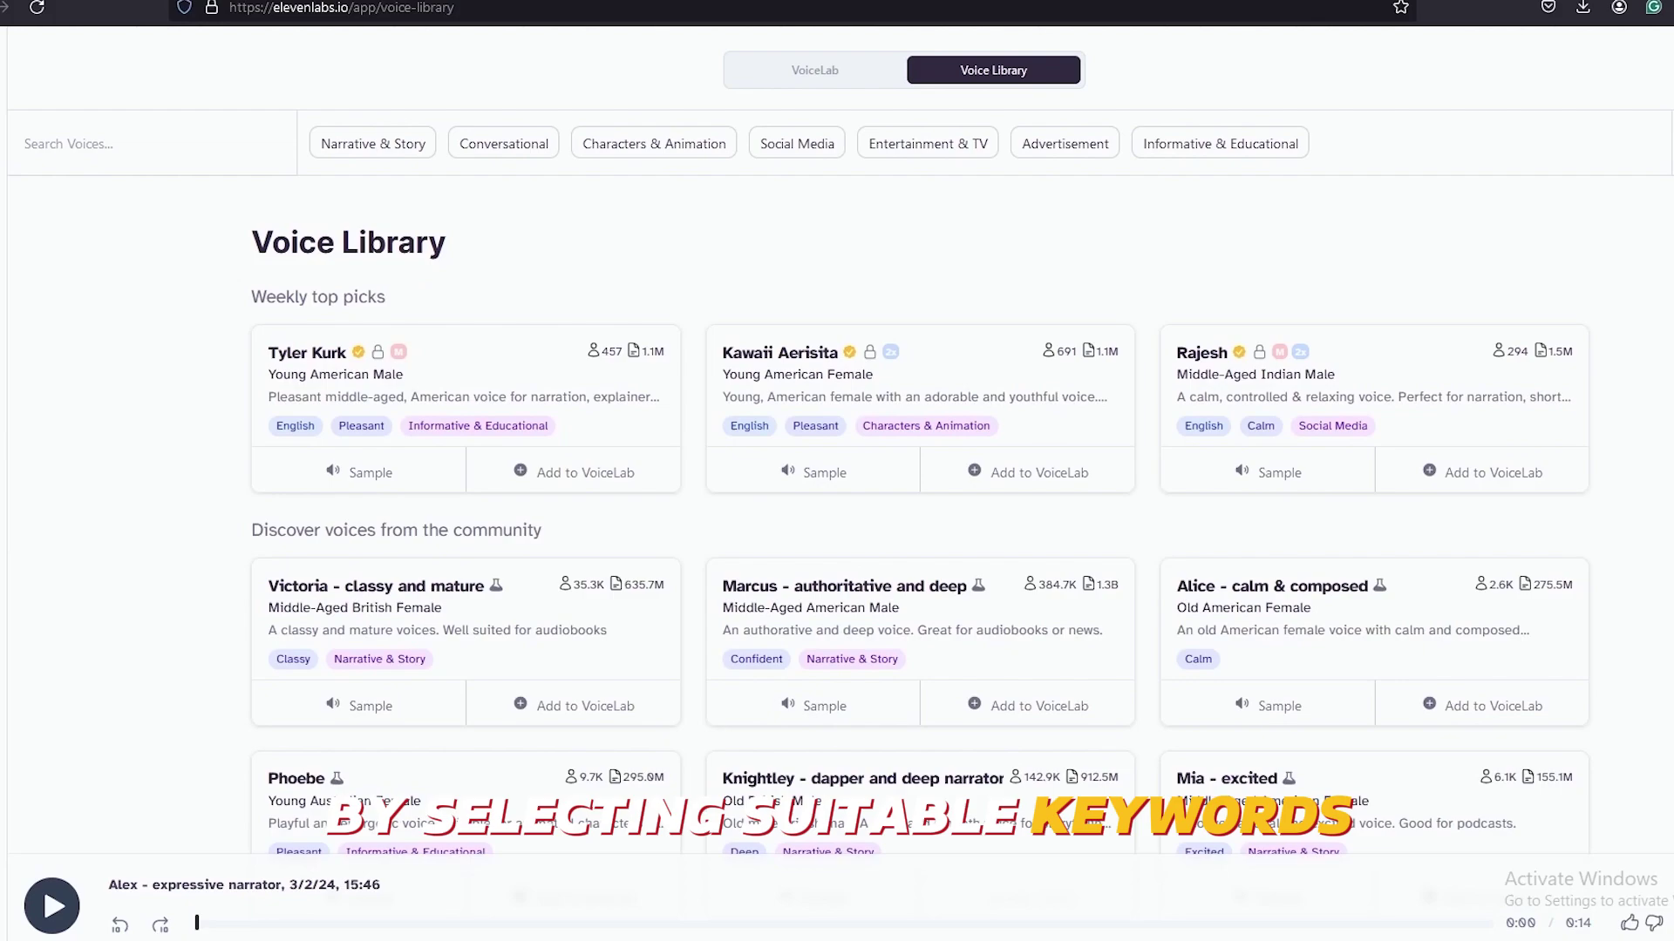
scroll(836, 471, down, 18)
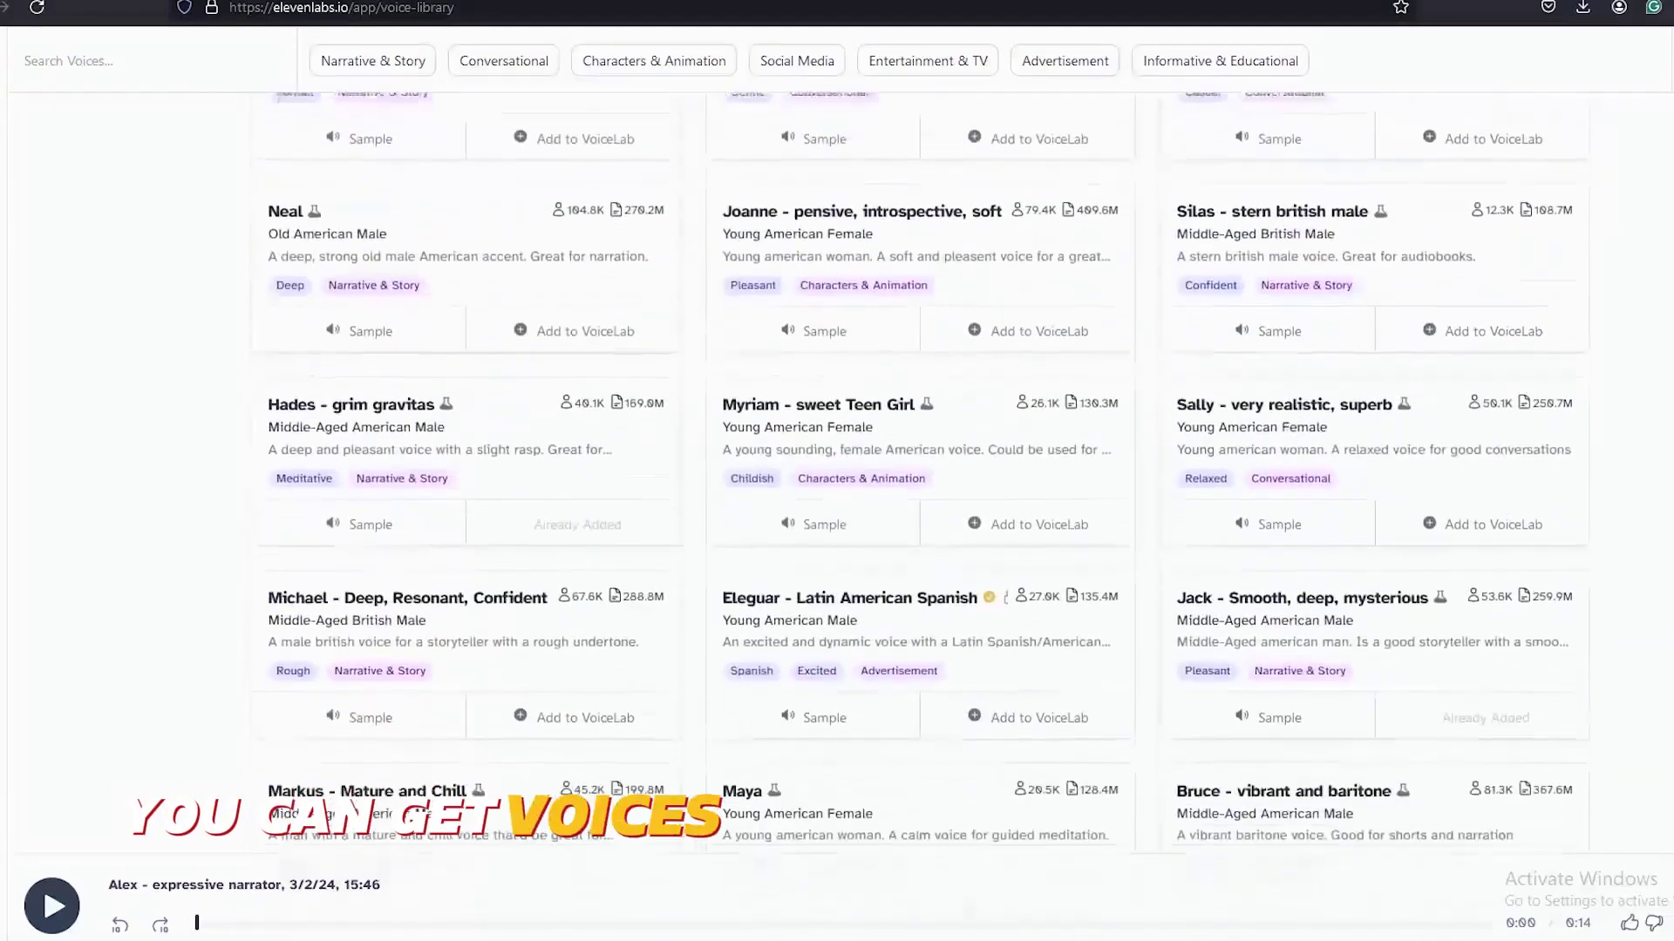
scroll(804, 153, up, 15)
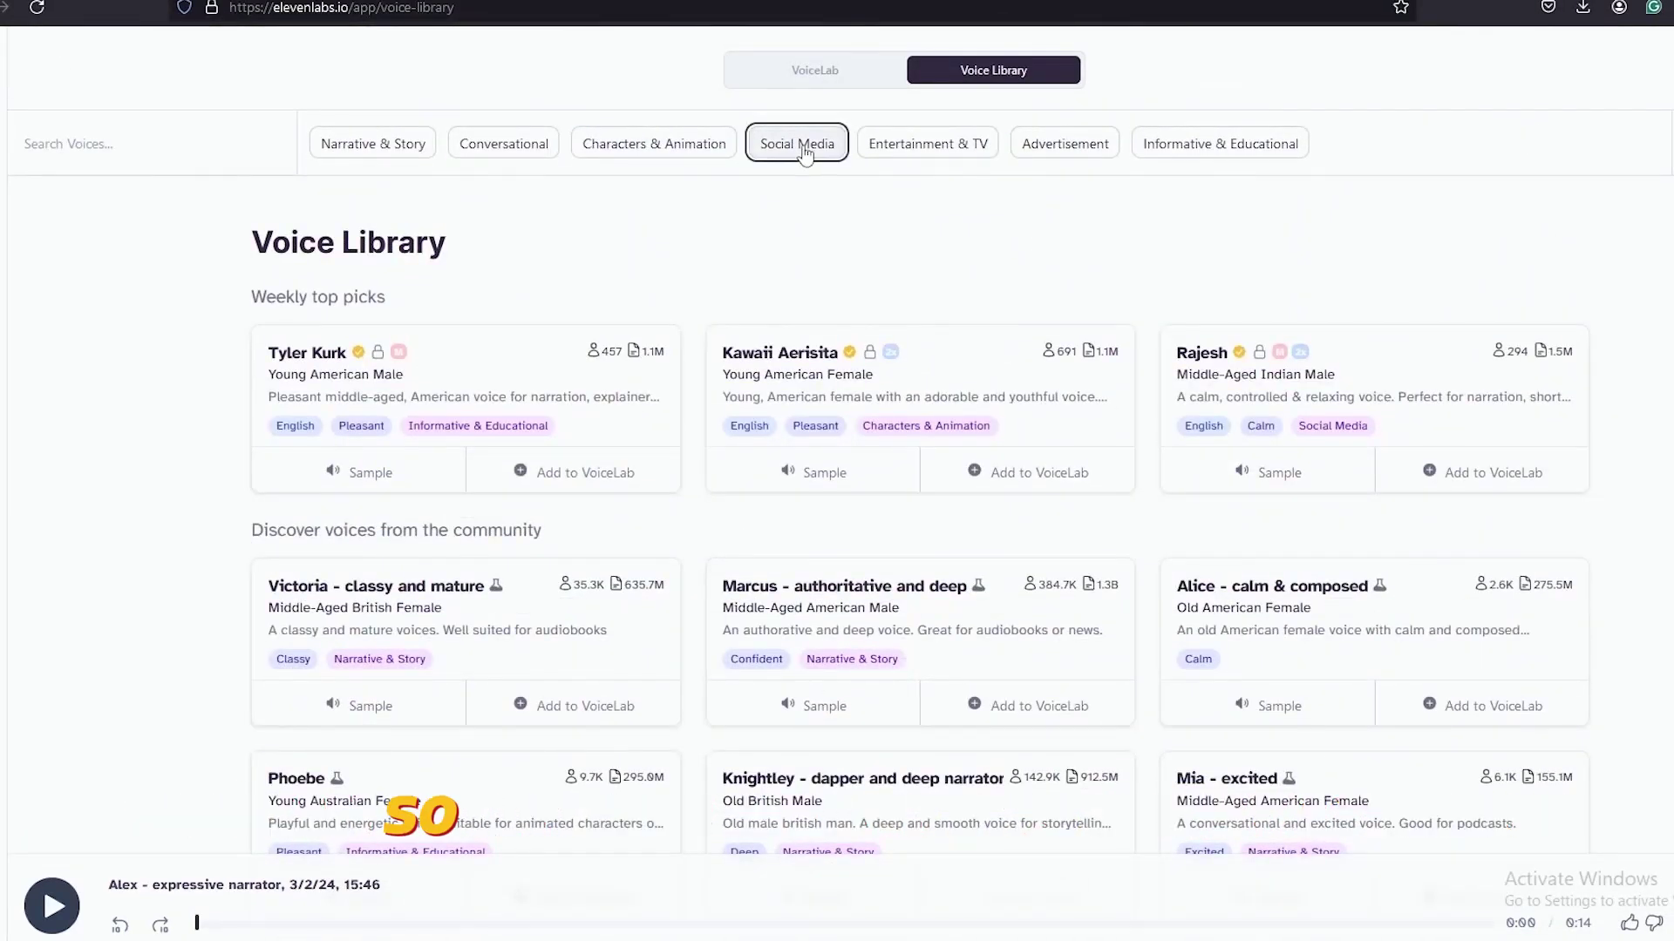
Step: Filter to Social Media, preview Marcus, and start adding 'Bruce - American narrator. WOW!' to VoiceLab
click(801, 147)
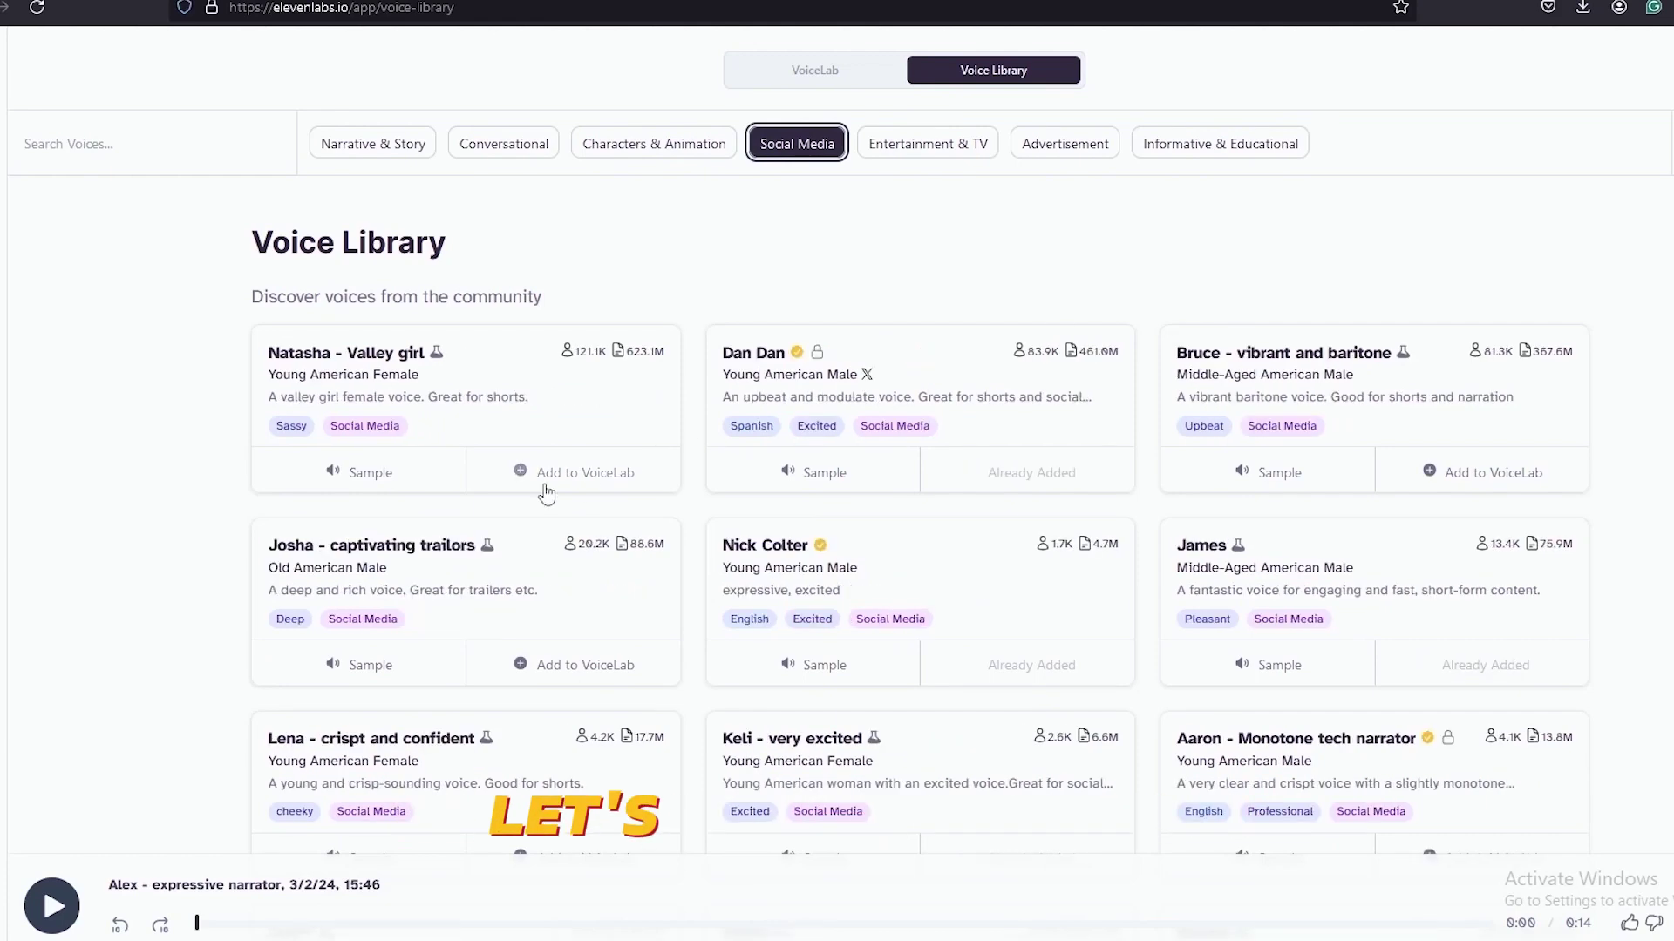
click(767, 670)
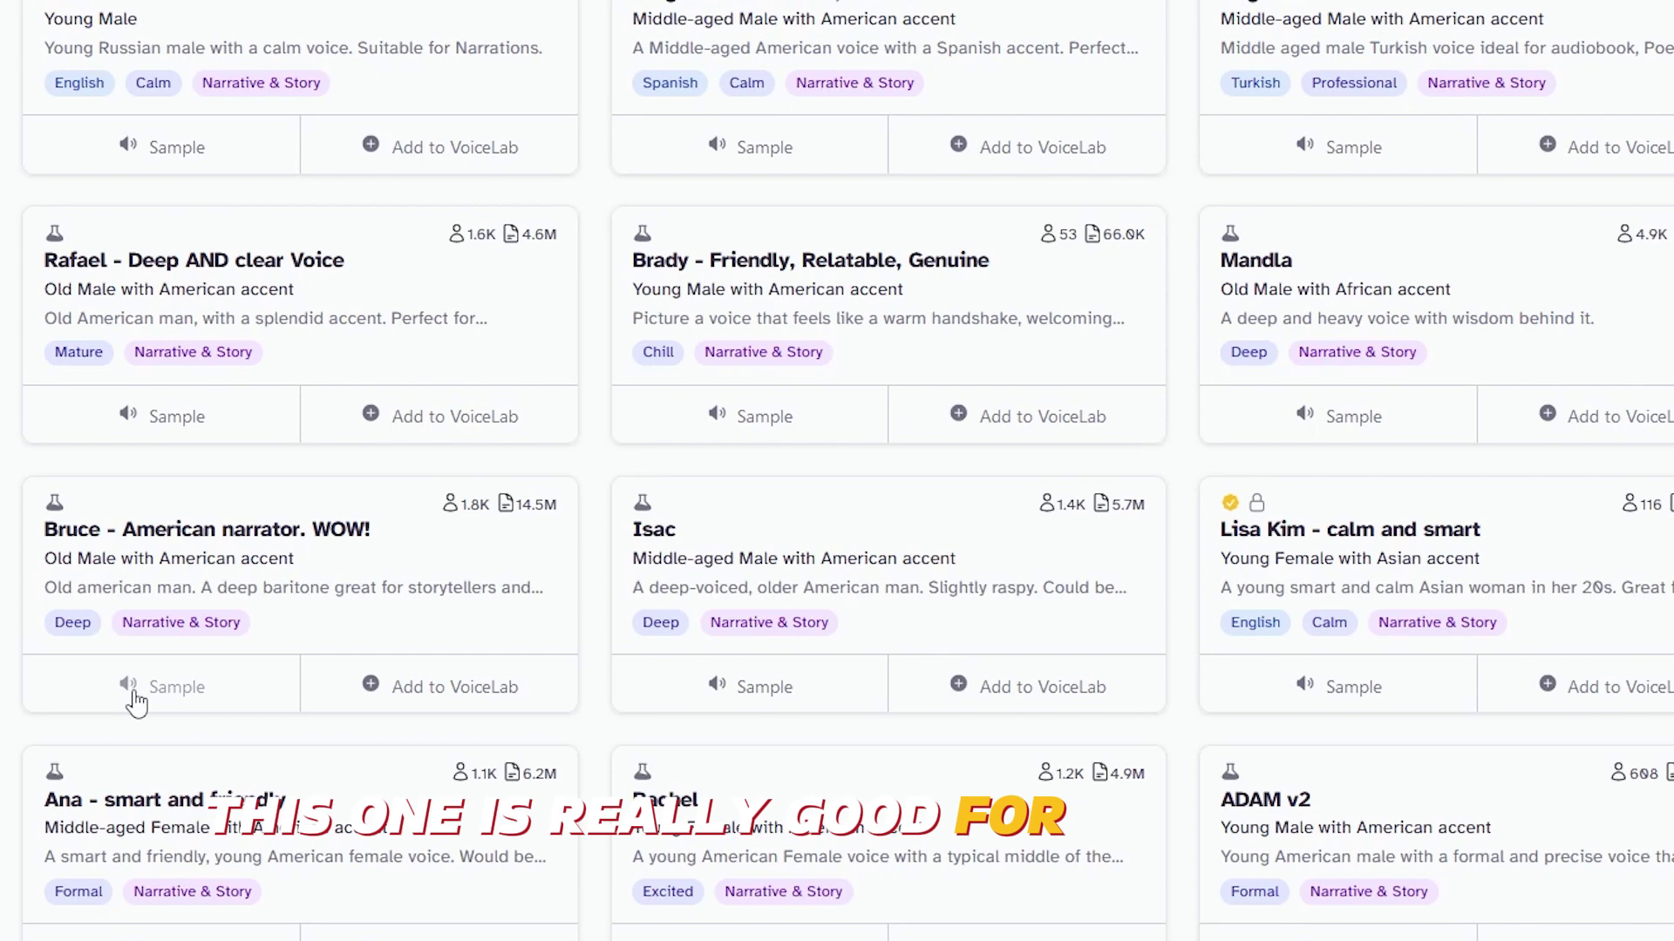
click(449, 708)
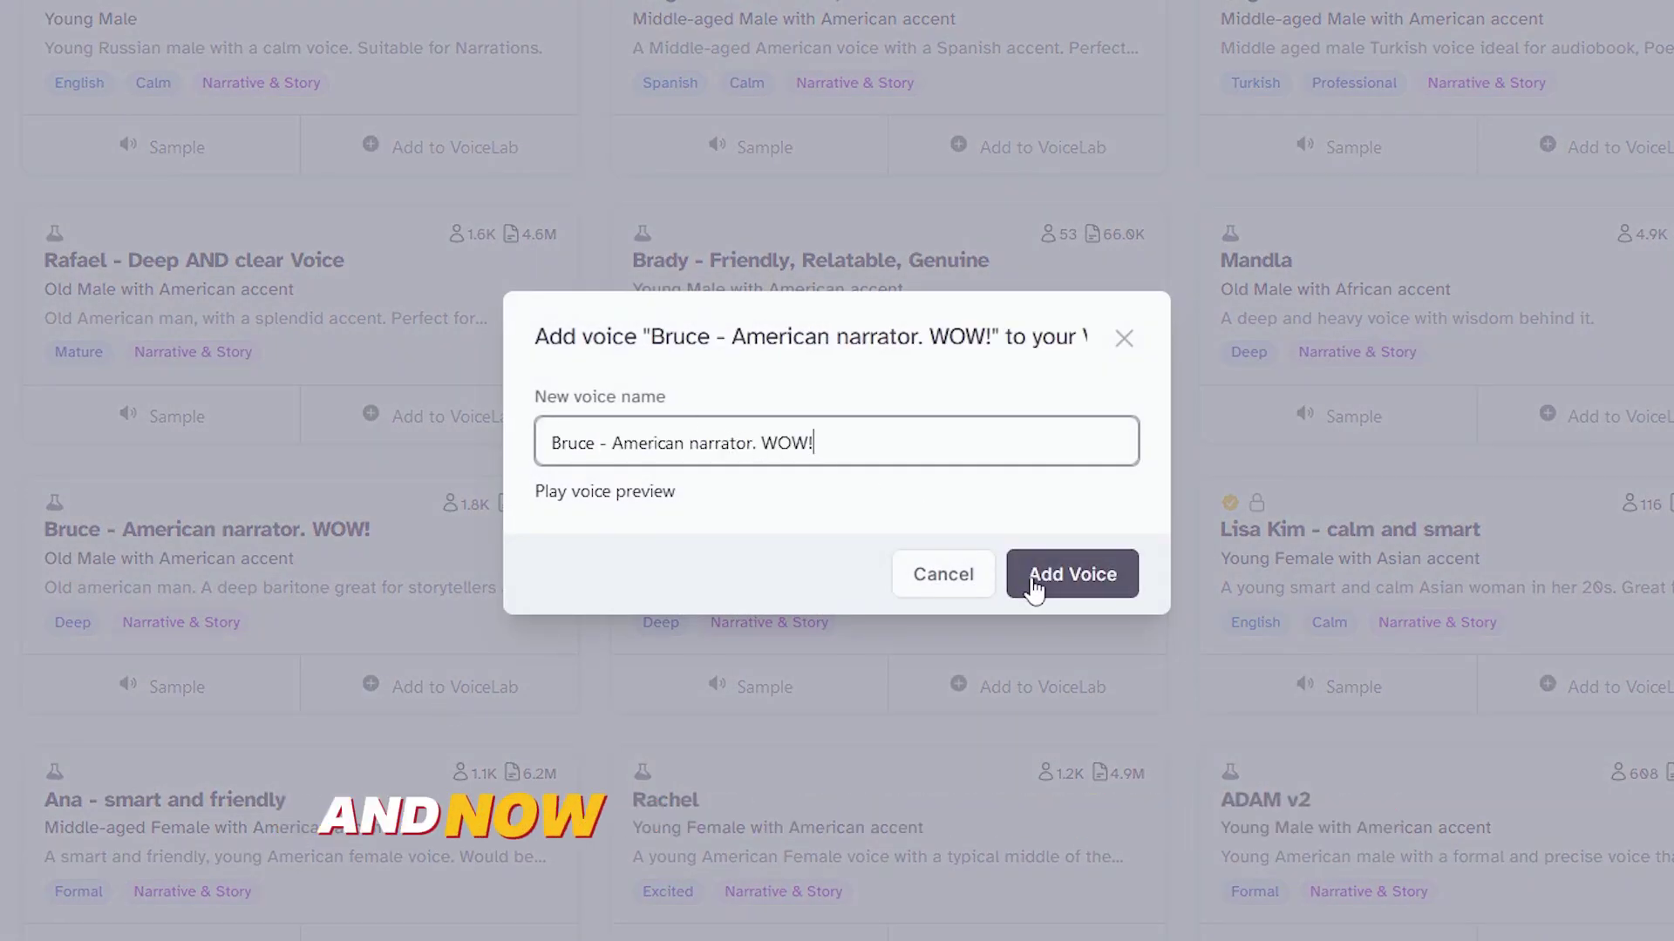
Step: Confirm adding Bruce and select 'Bruce - American narrator' as the voice
click(1035, 586)
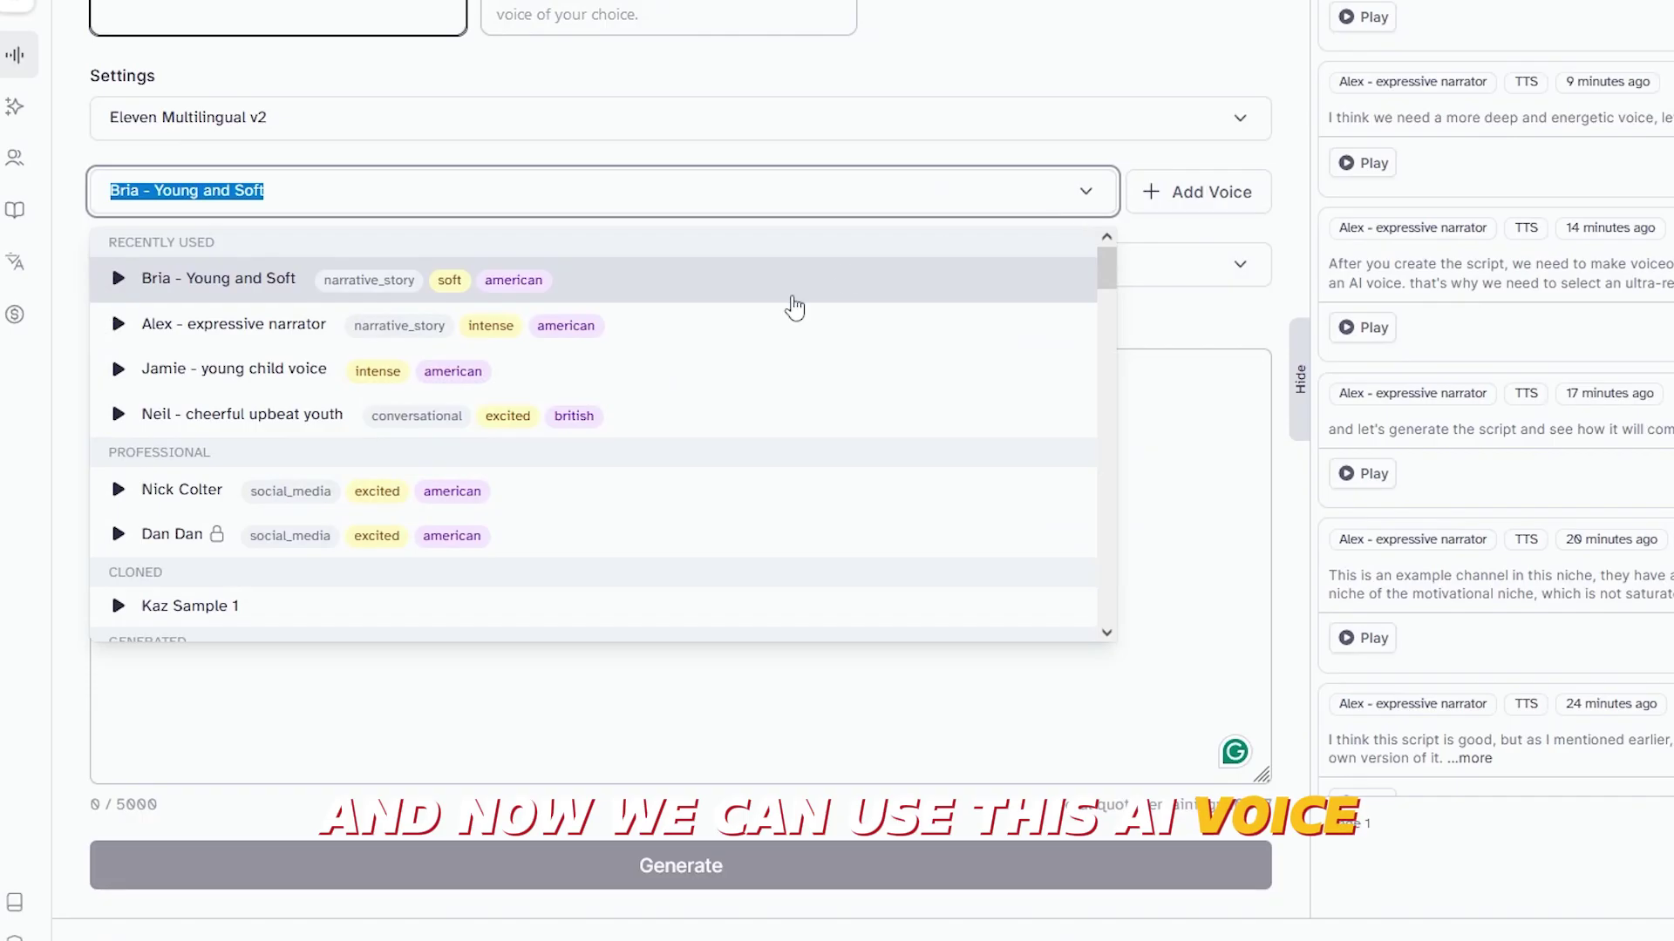
scroll(741, 348, down, 8)
click(568, 398)
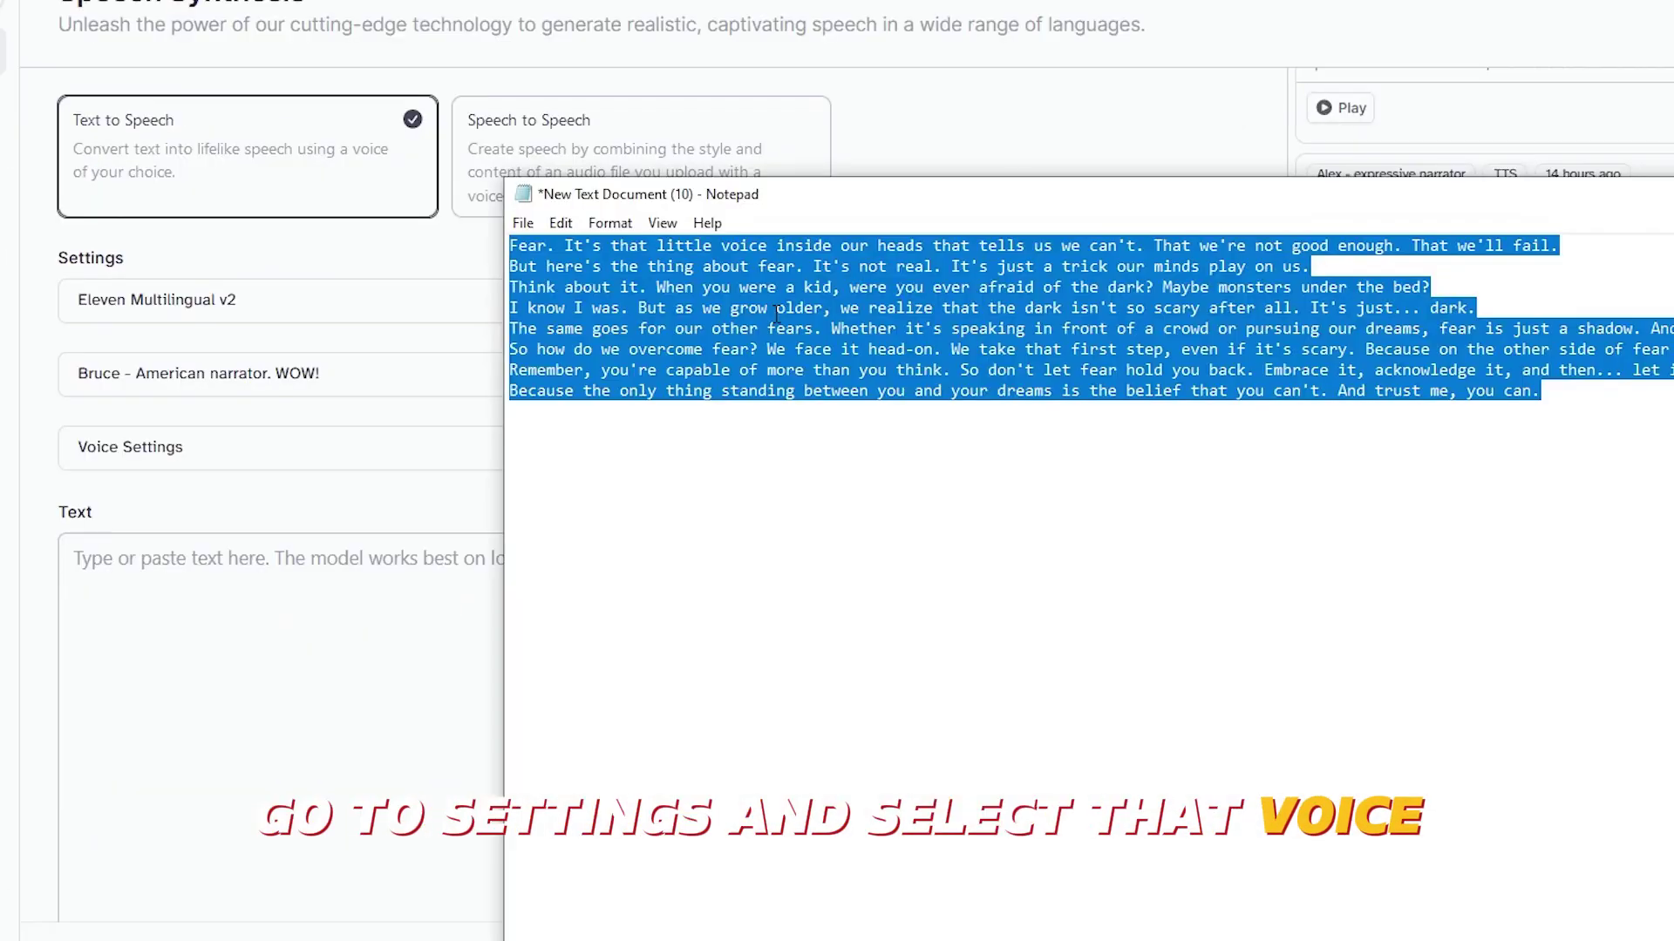
Step: Copy the fear script from Notepad and paste it into the text-to-speech box
right_click(773, 309)
click(832, 388)
right_click(363, 660)
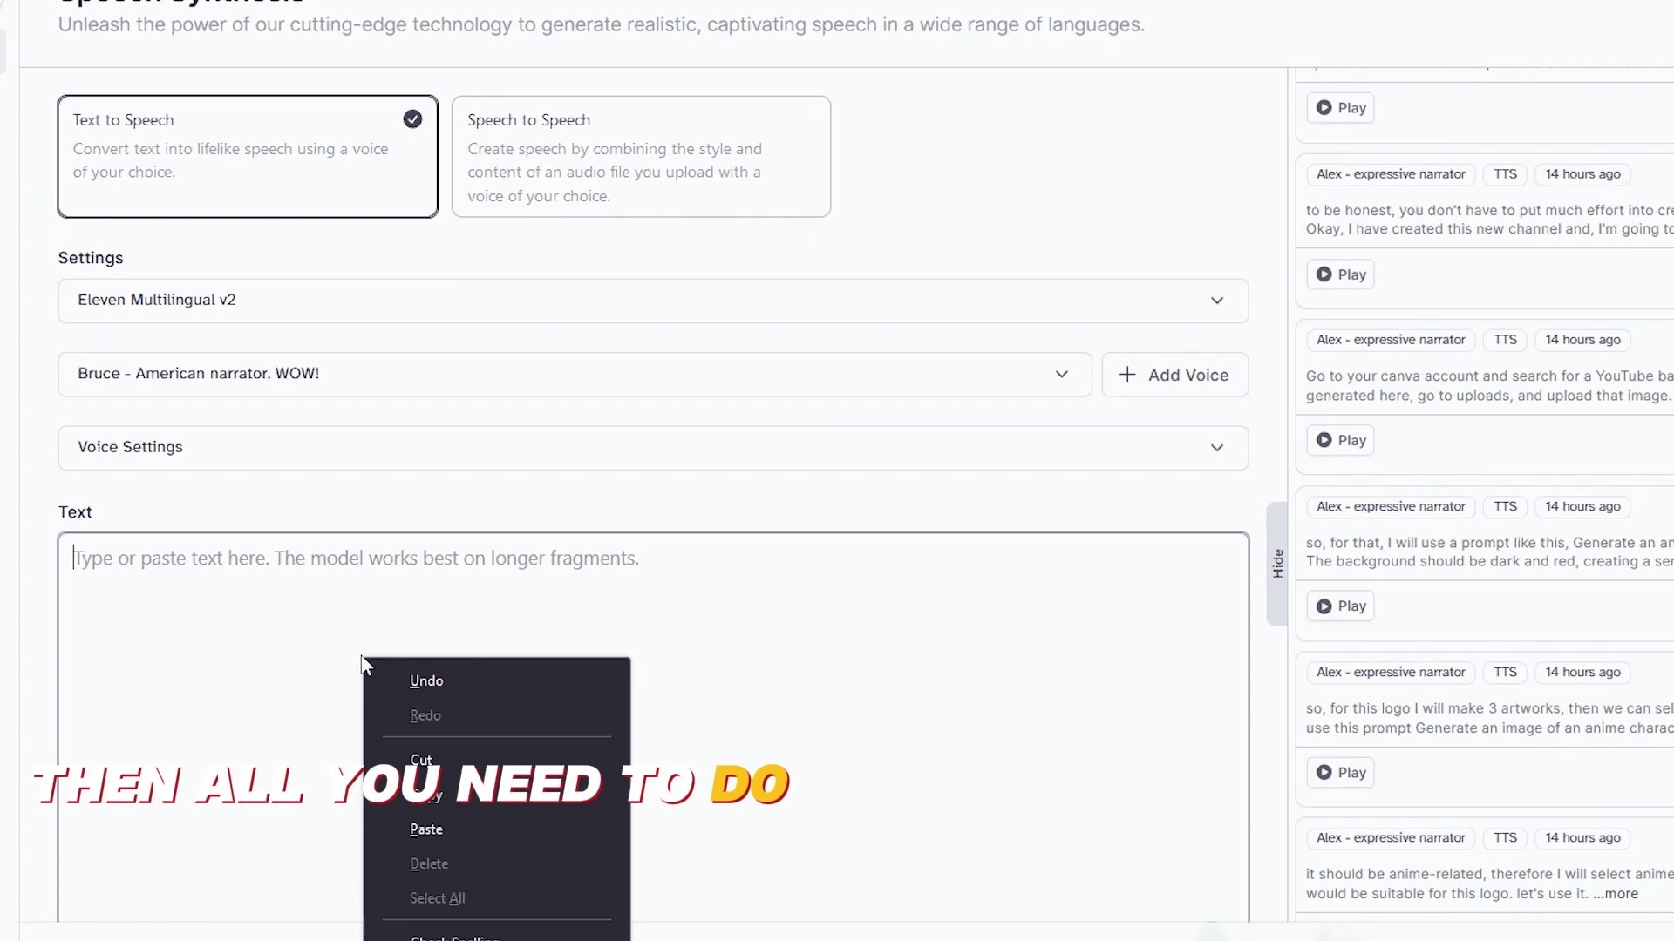
click(452, 828)
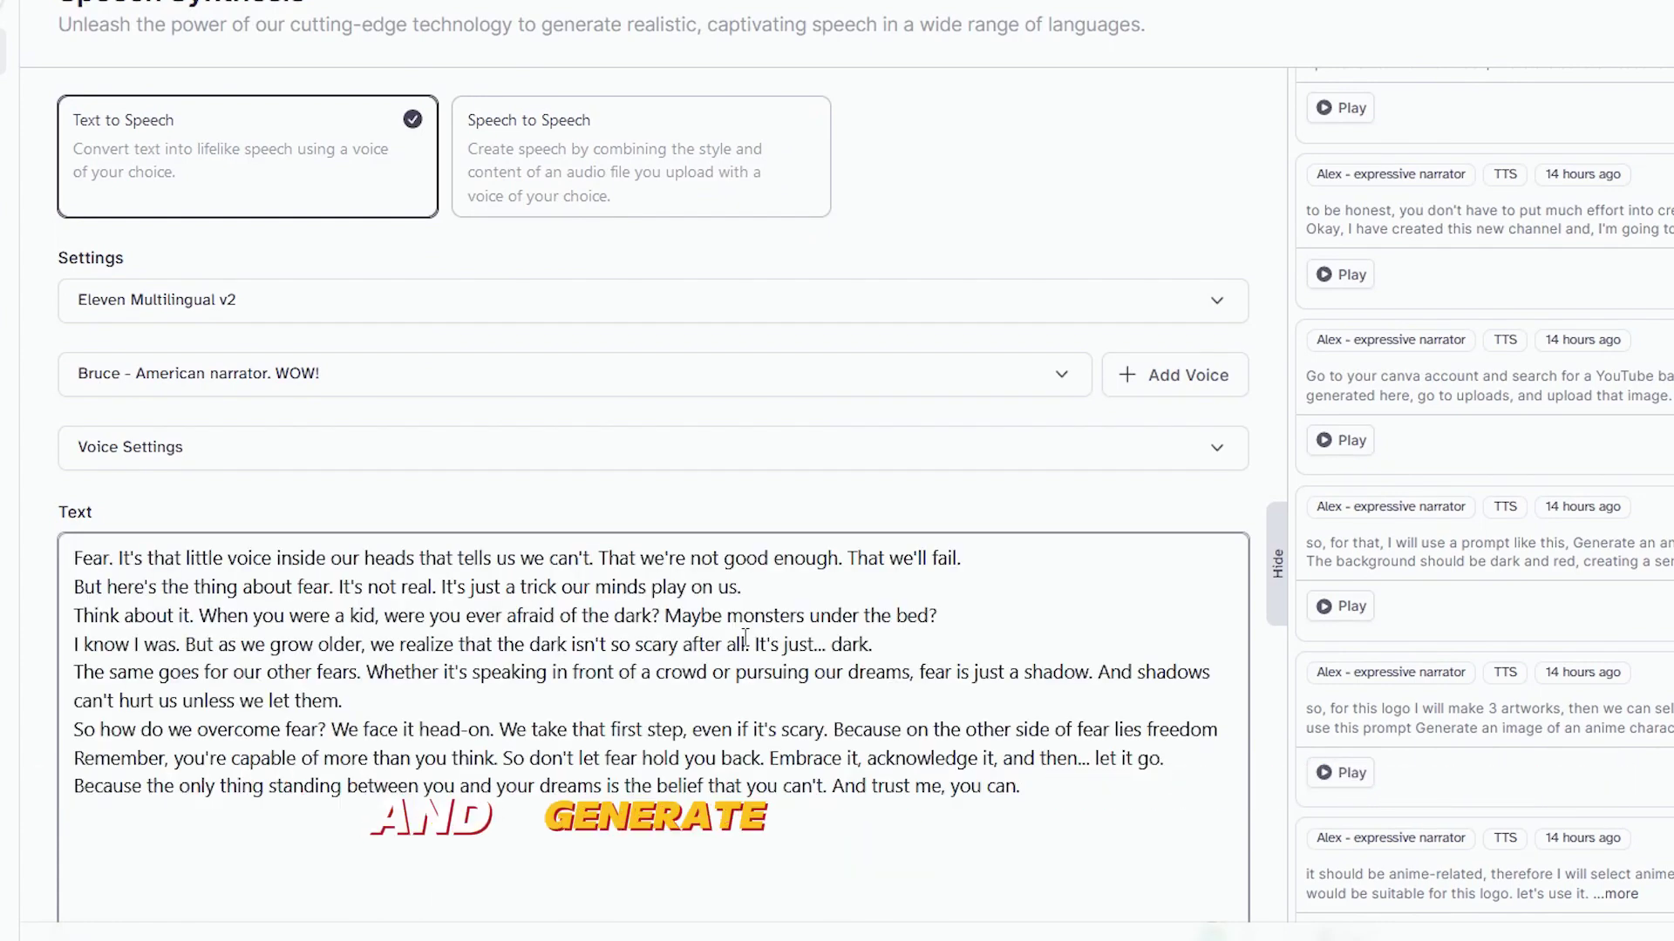
scroll(601, 715, down, 2)
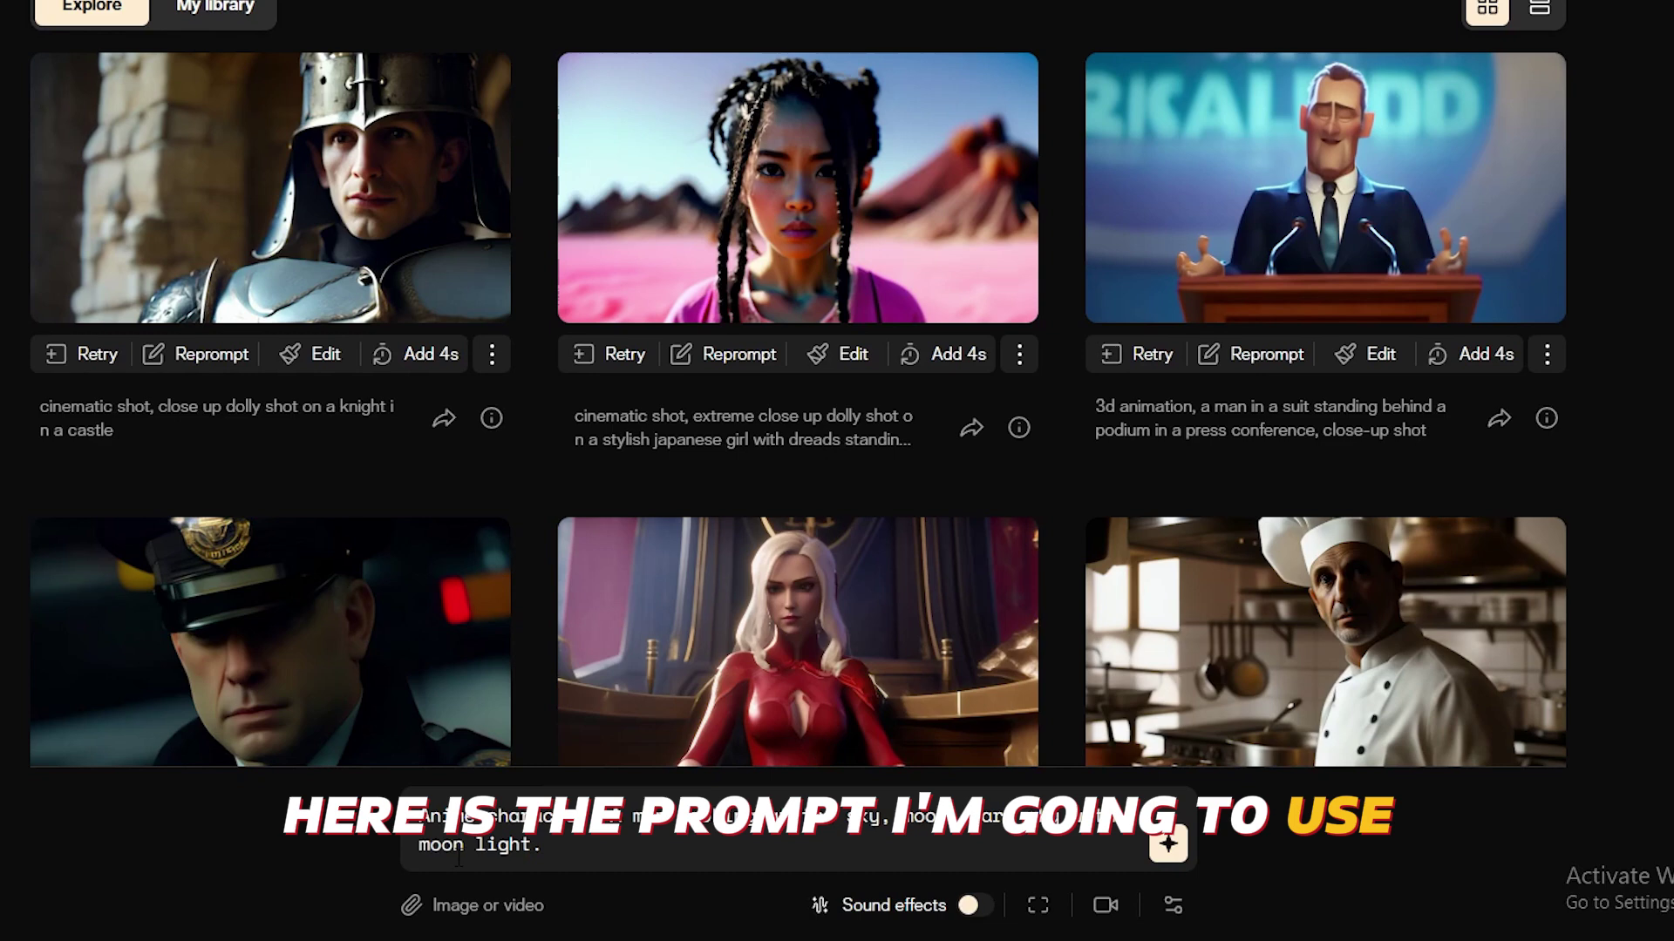
Step: Set the moon prompt to 9:16 portrait and lower the frame rate from 24 to 20 fps
click(1036, 909)
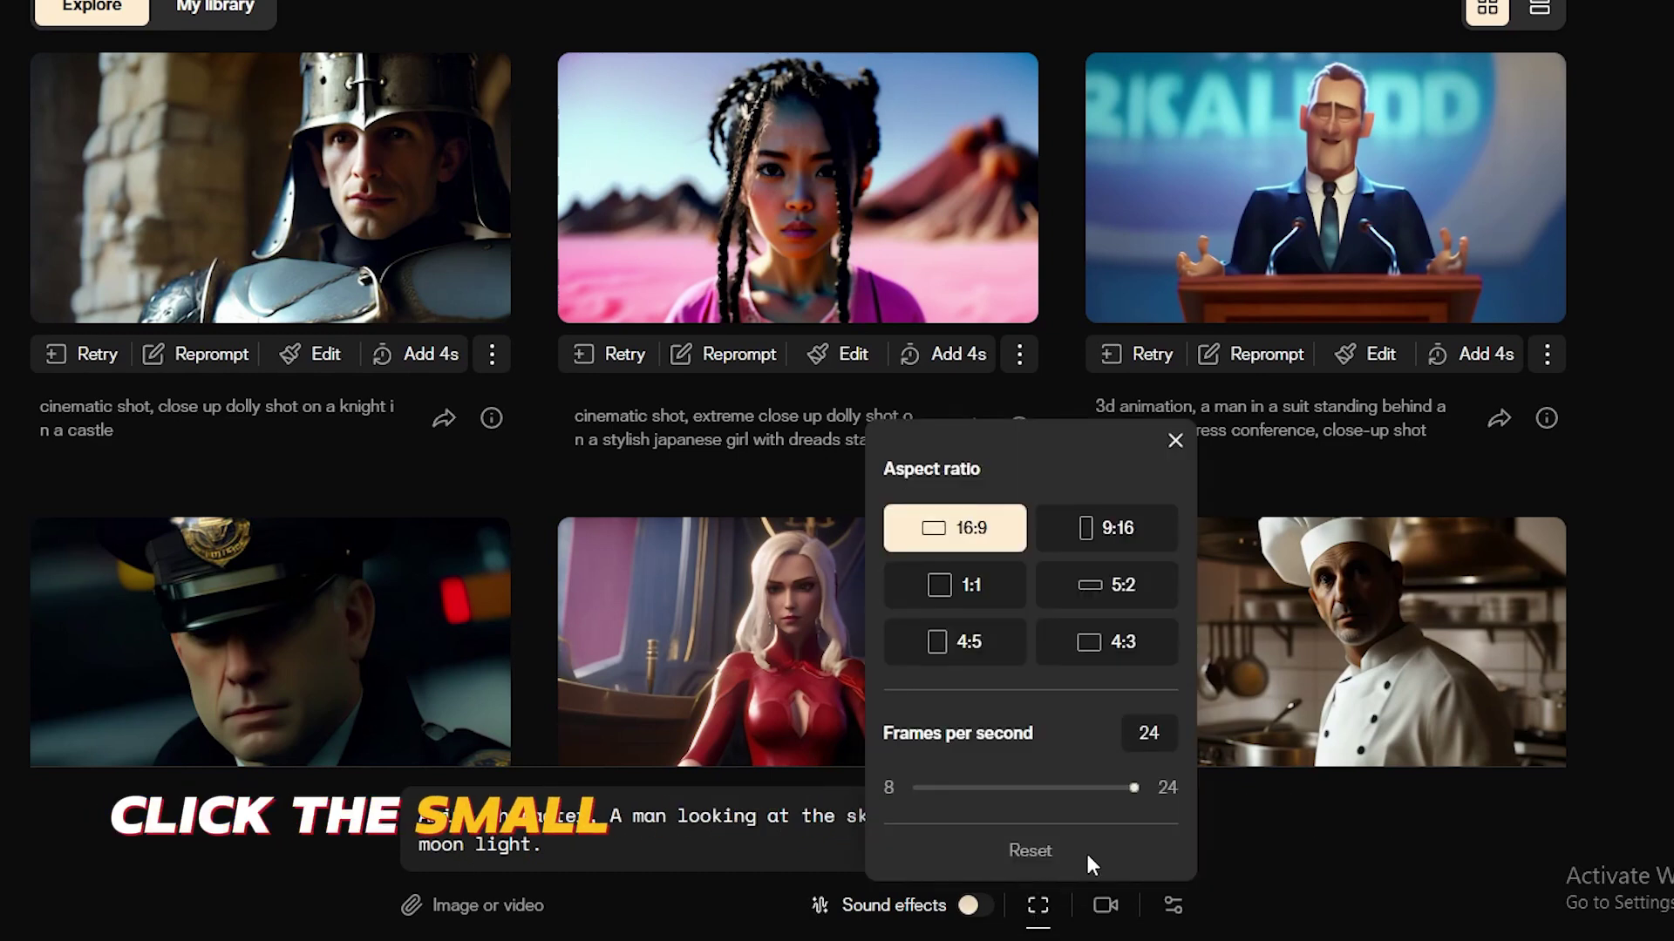
click(1109, 542)
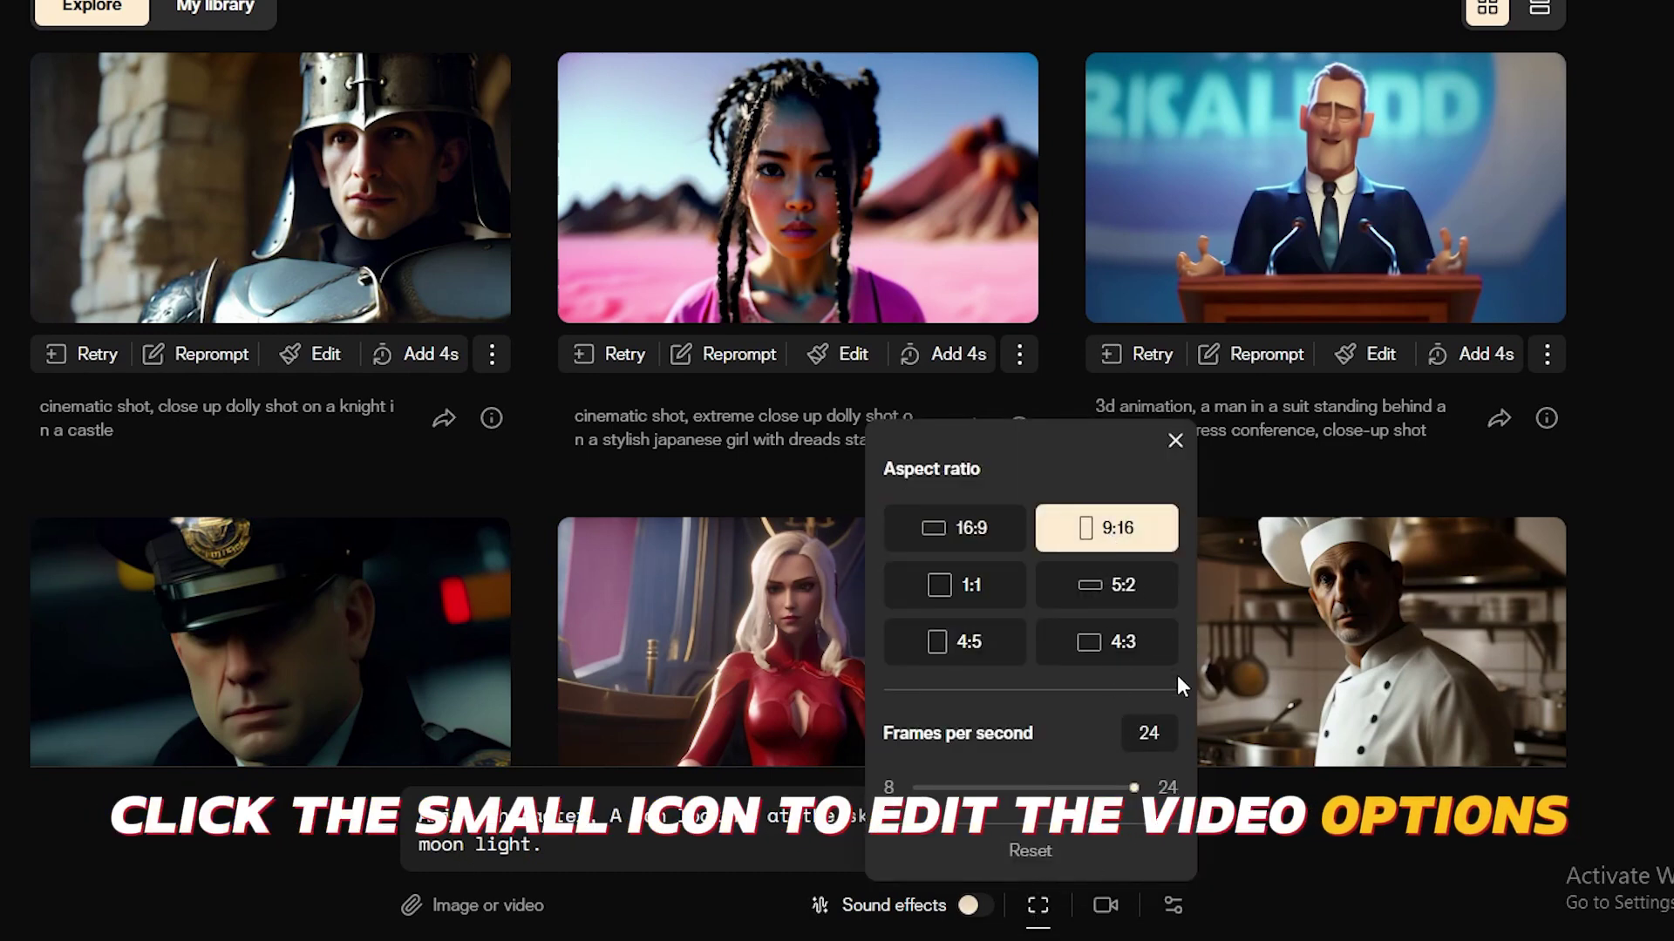
double_click(1129, 735)
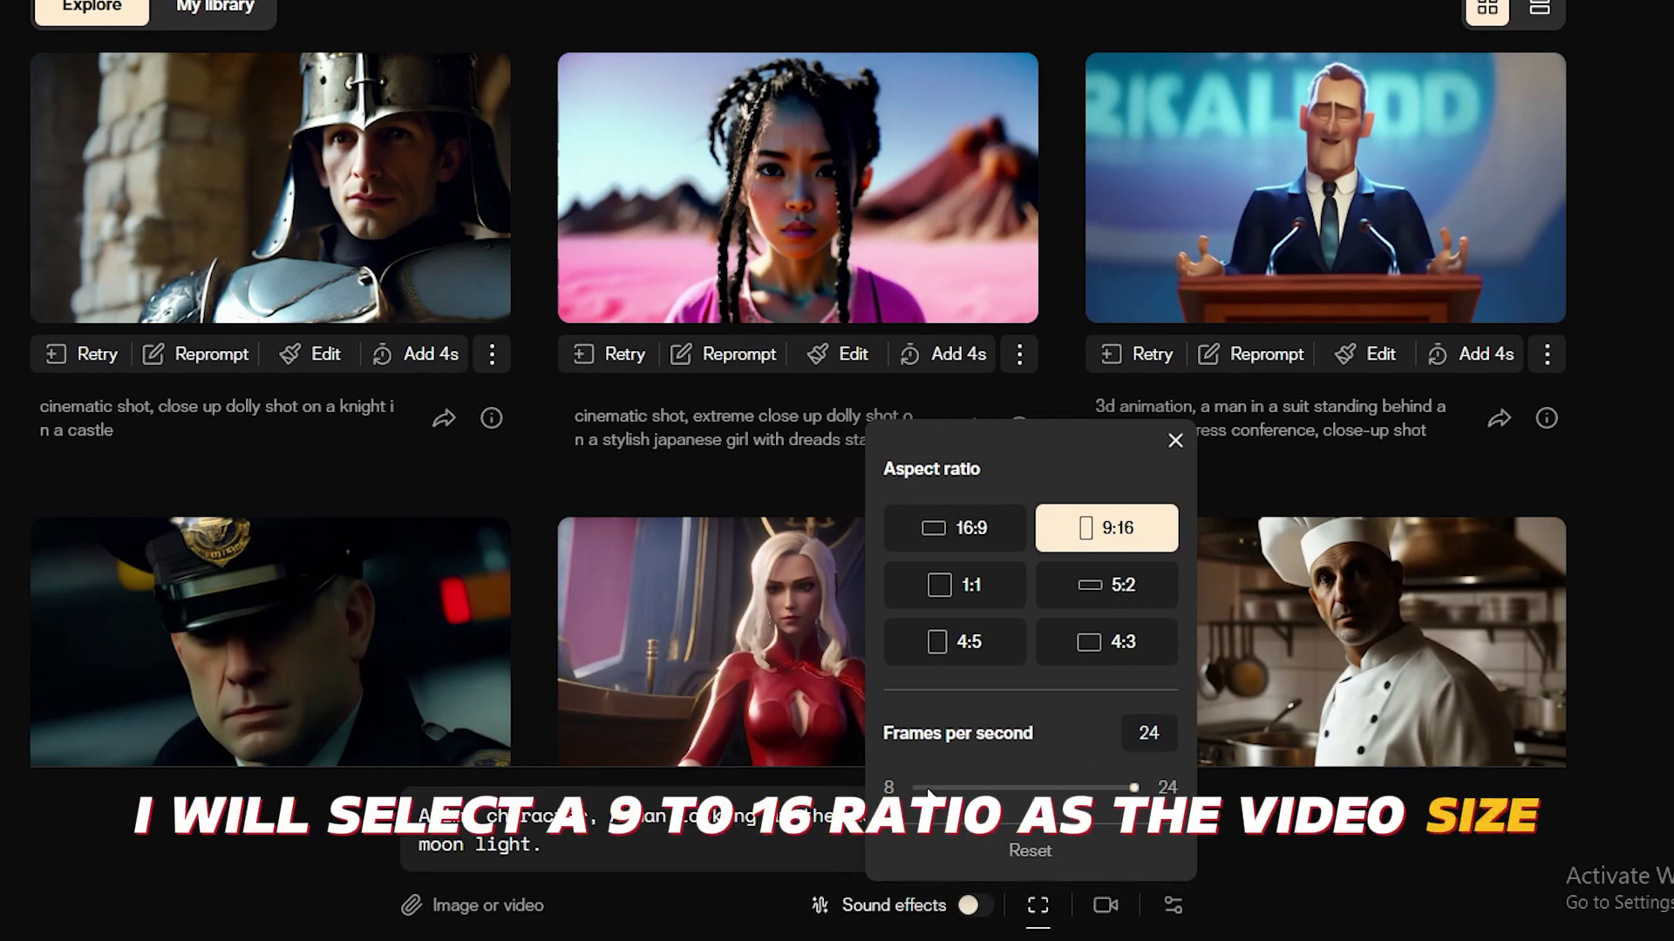
drag(1133, 787, 1081, 788)
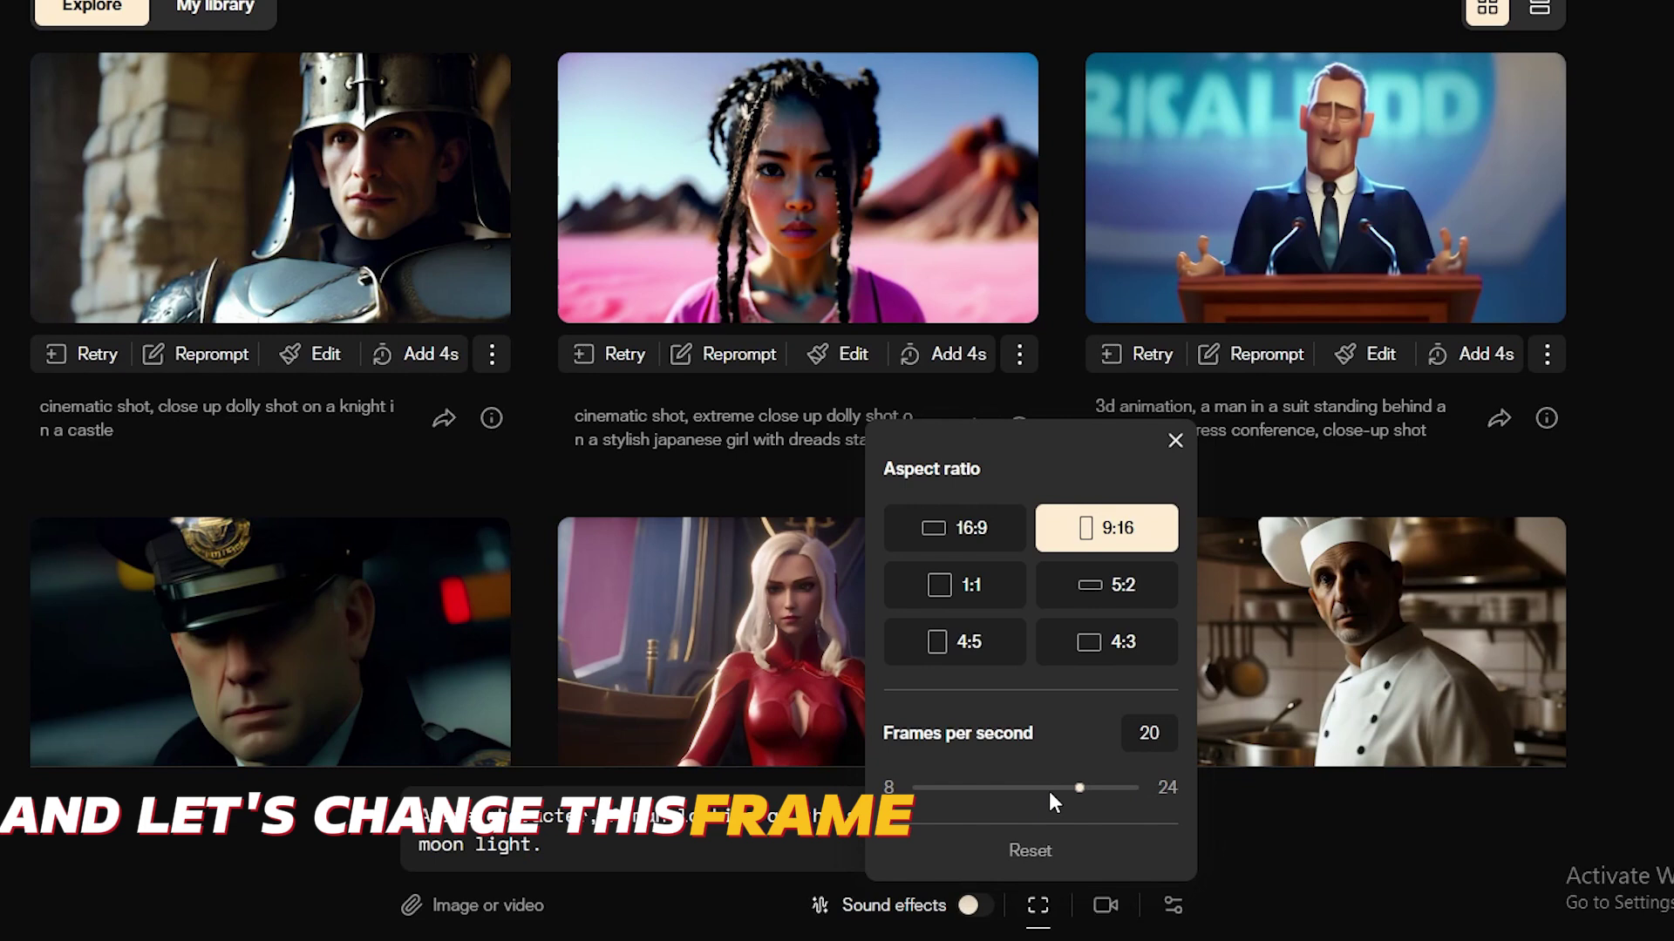
Step: Set camera strength of motion to 4 and generate the moon-sky clip
click(1298, 850)
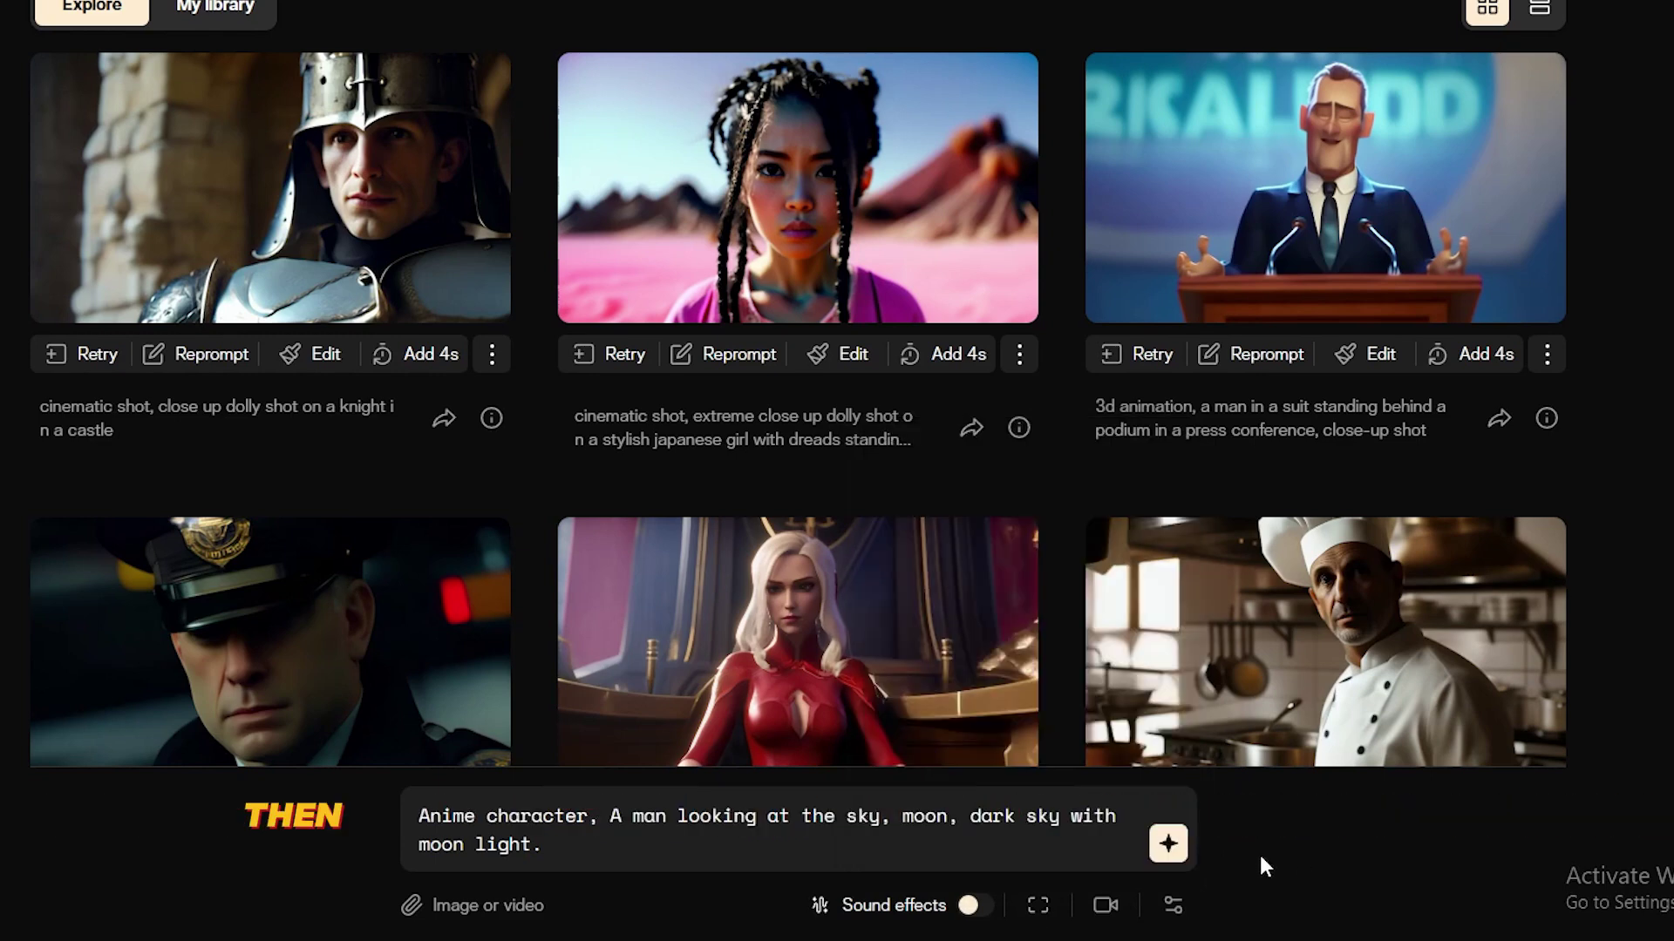
click(1106, 904)
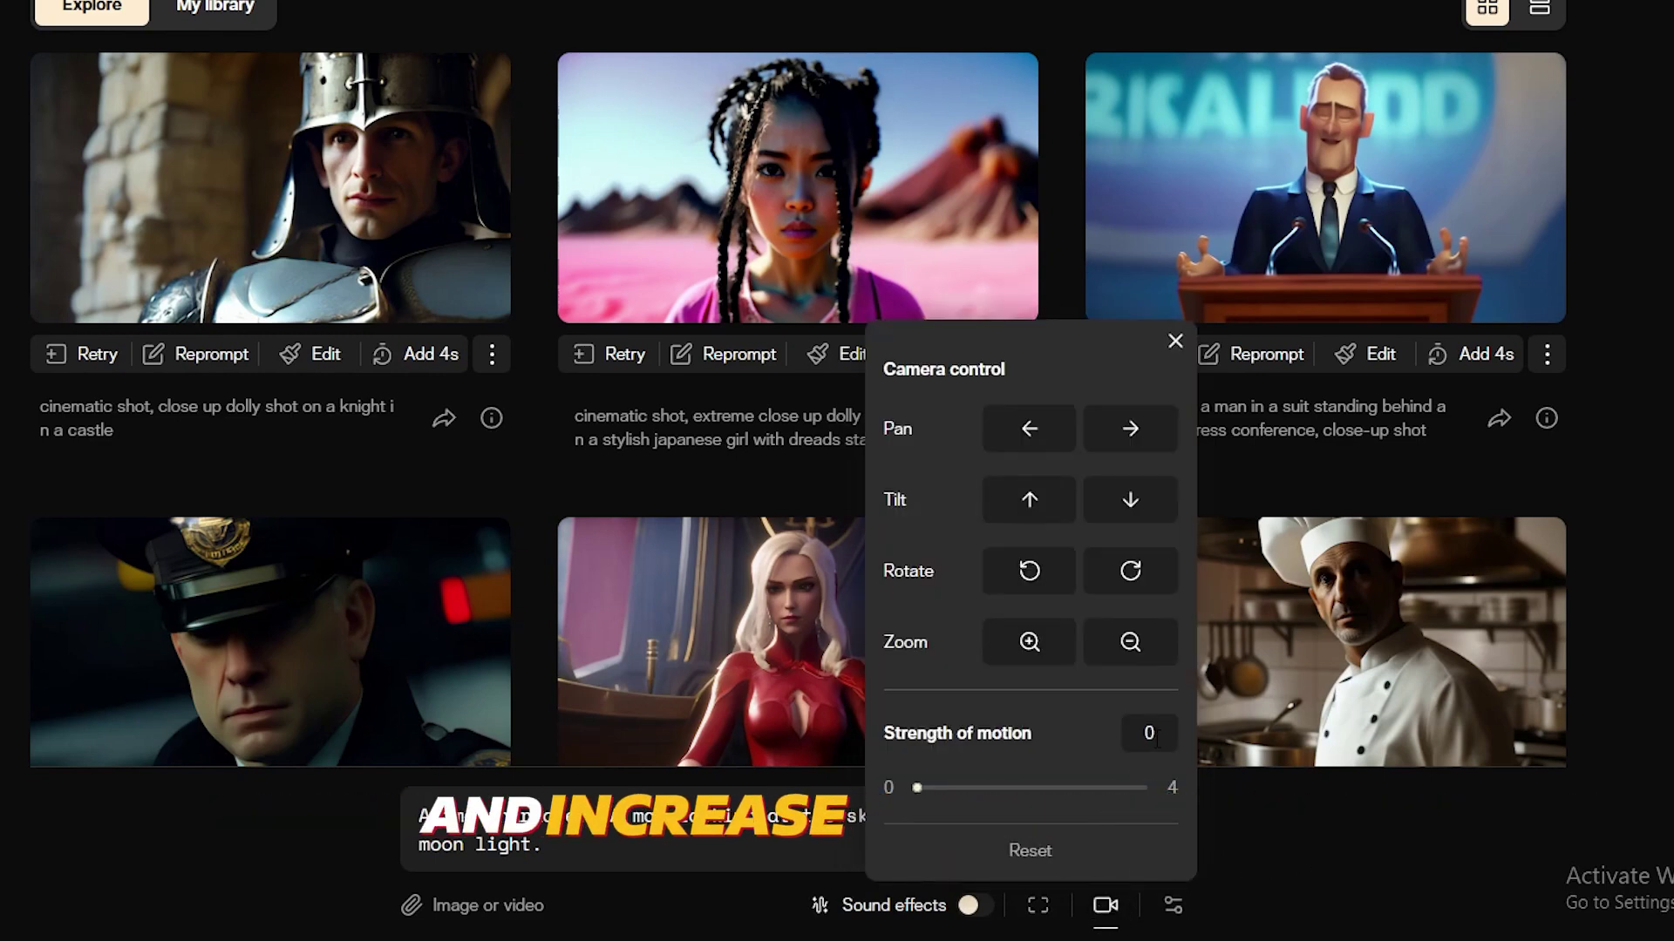
click(920, 792)
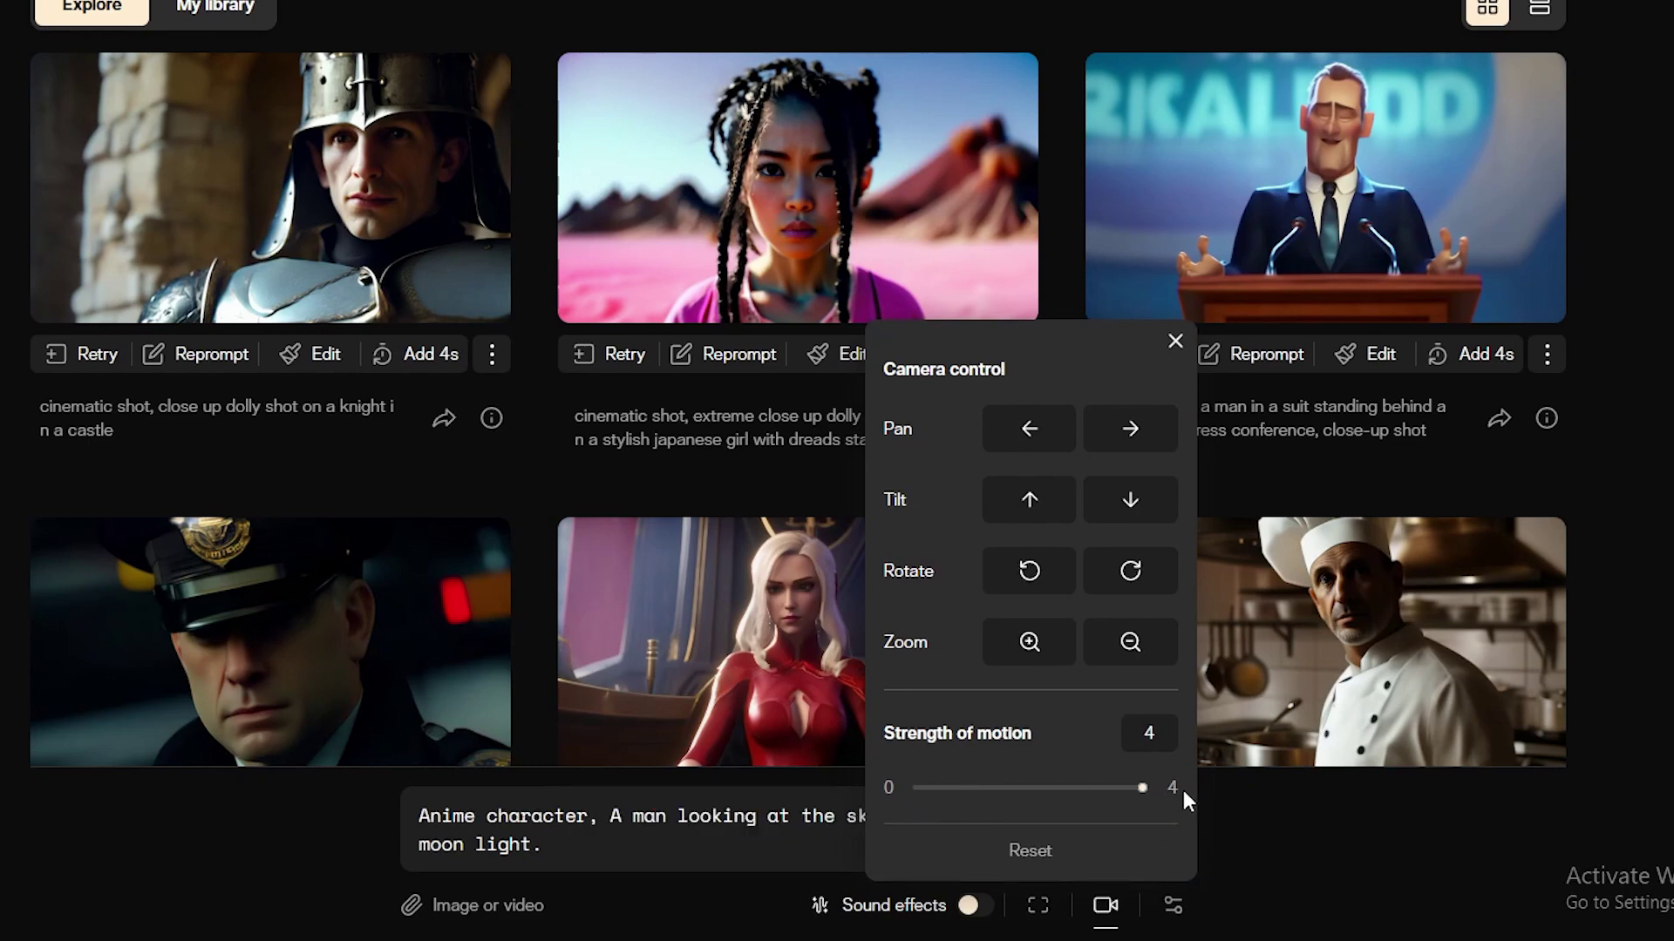
click(1303, 825)
click(1168, 843)
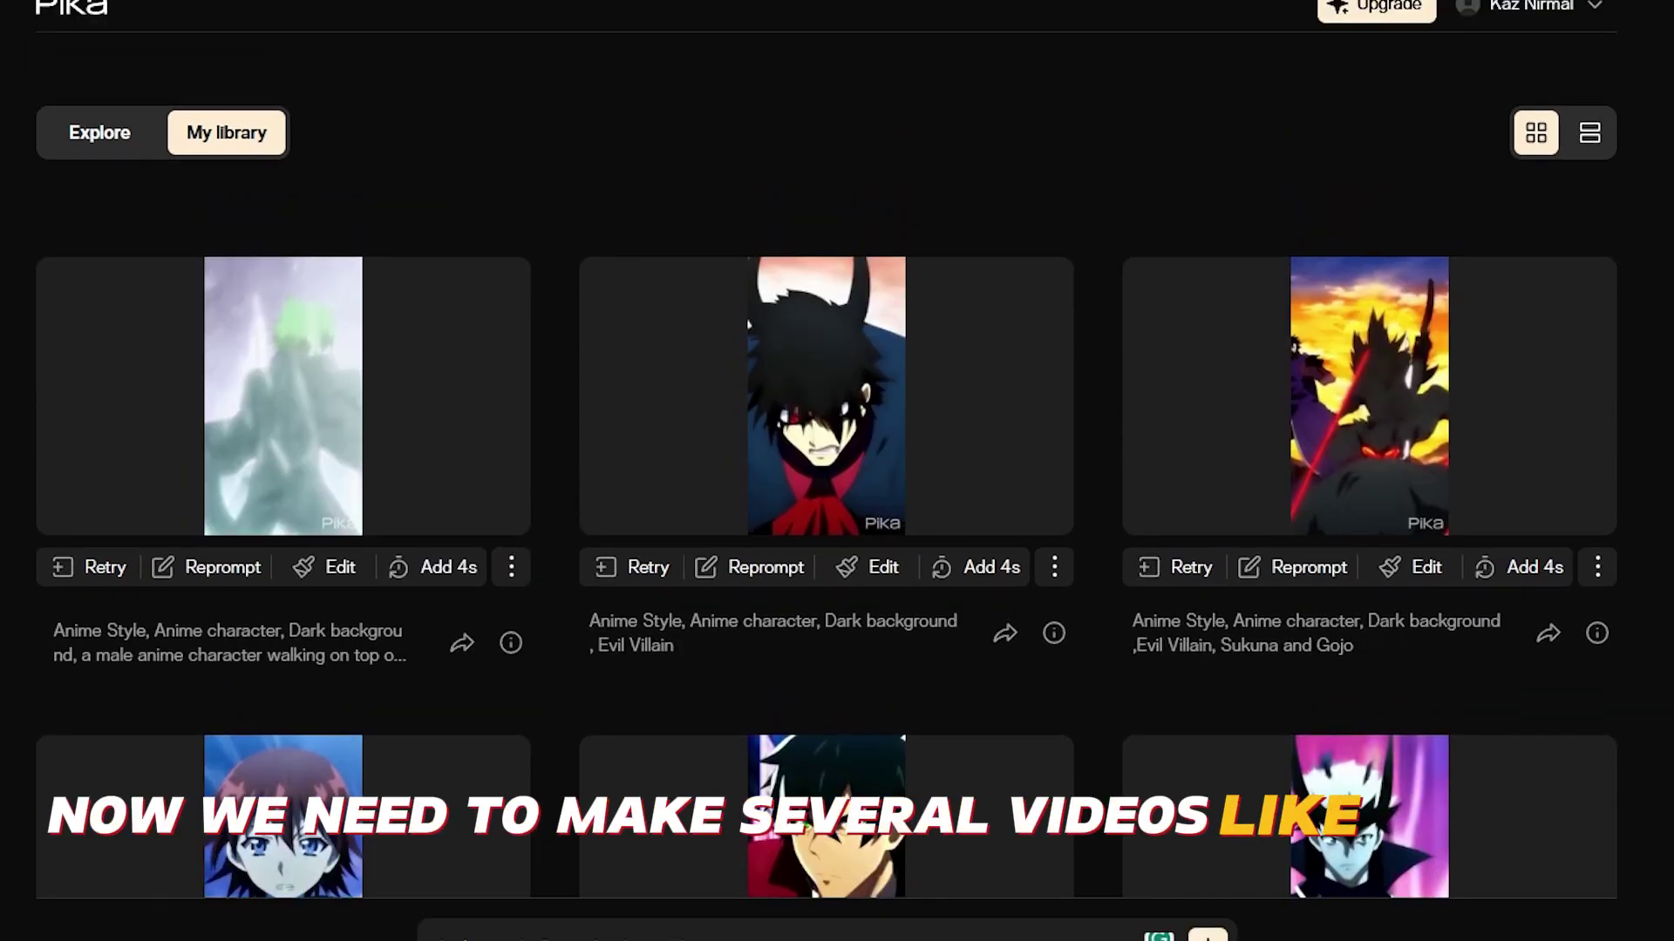
Step: Scroll through My library to review the generated vertical anime clips
scroll(826, 488, down, 3)
scroll(827, 489, down, 5)
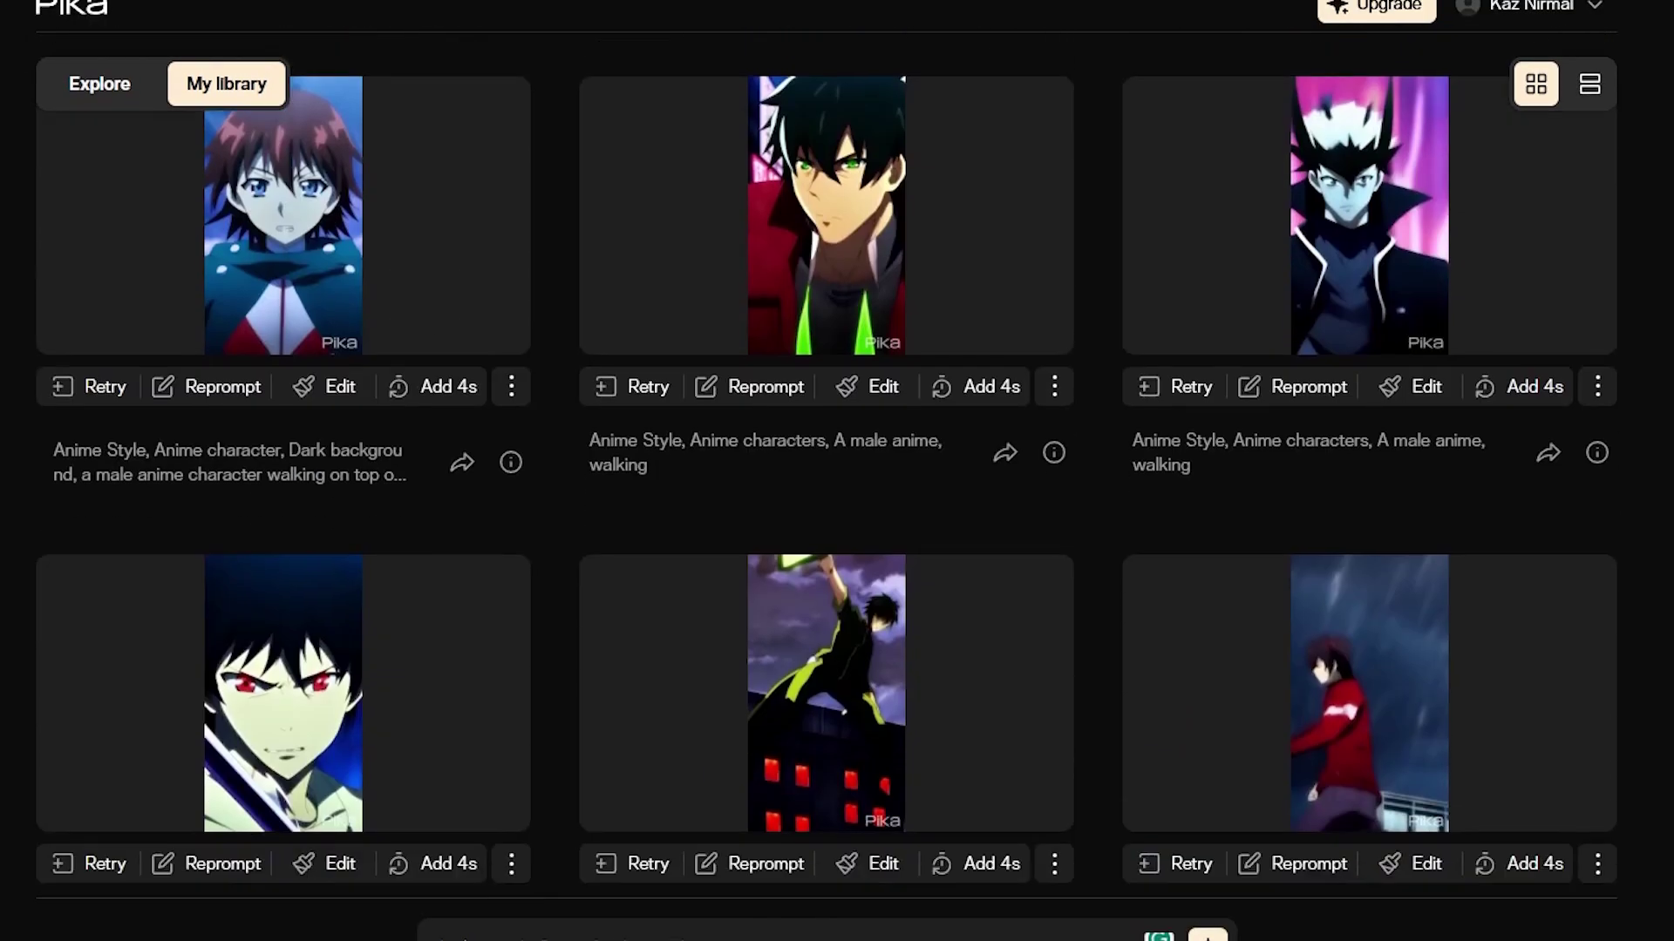
scroll(827, 489, down, 14)
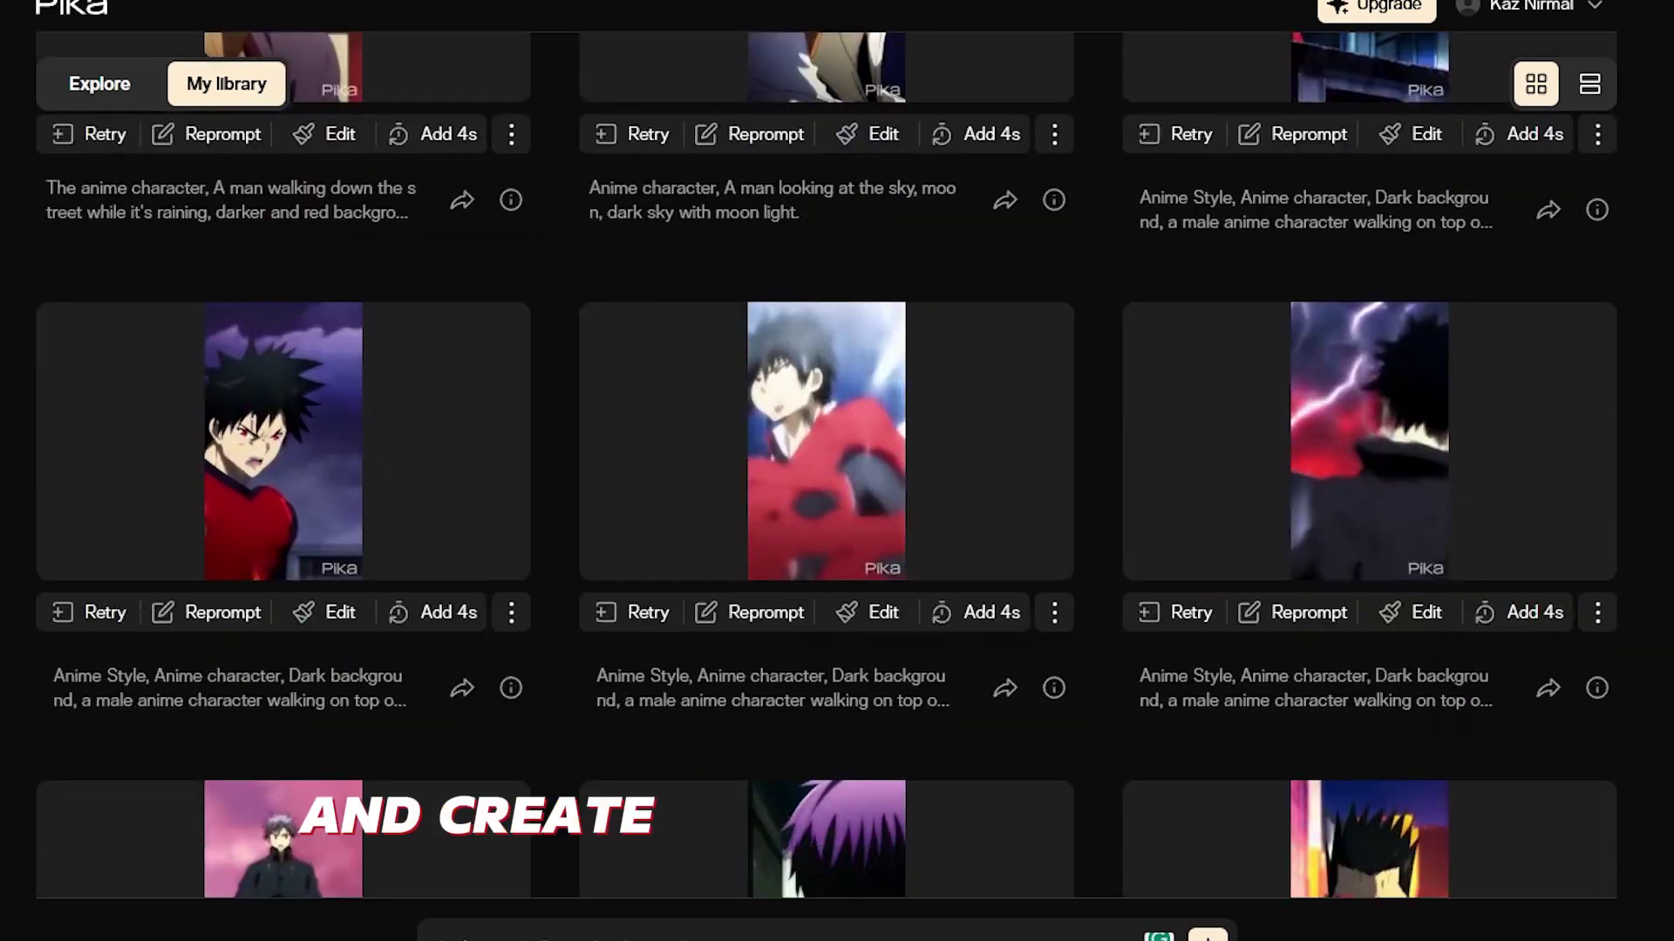
scroll(826, 489, down, 20)
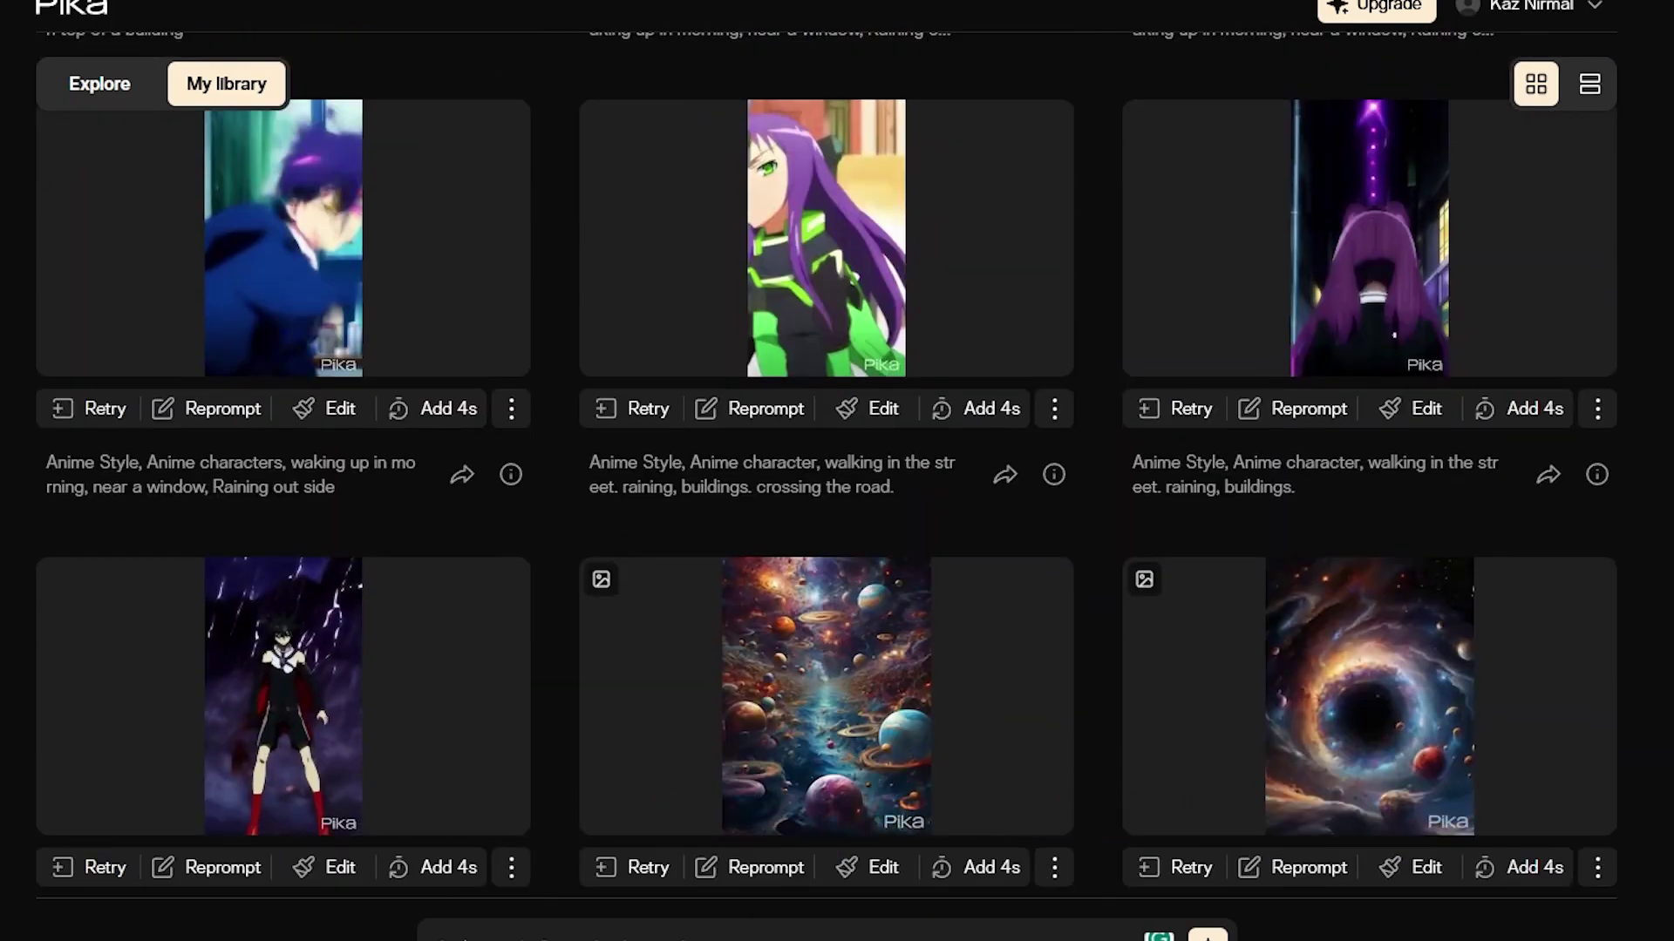
scroll(827, 488, down, 20)
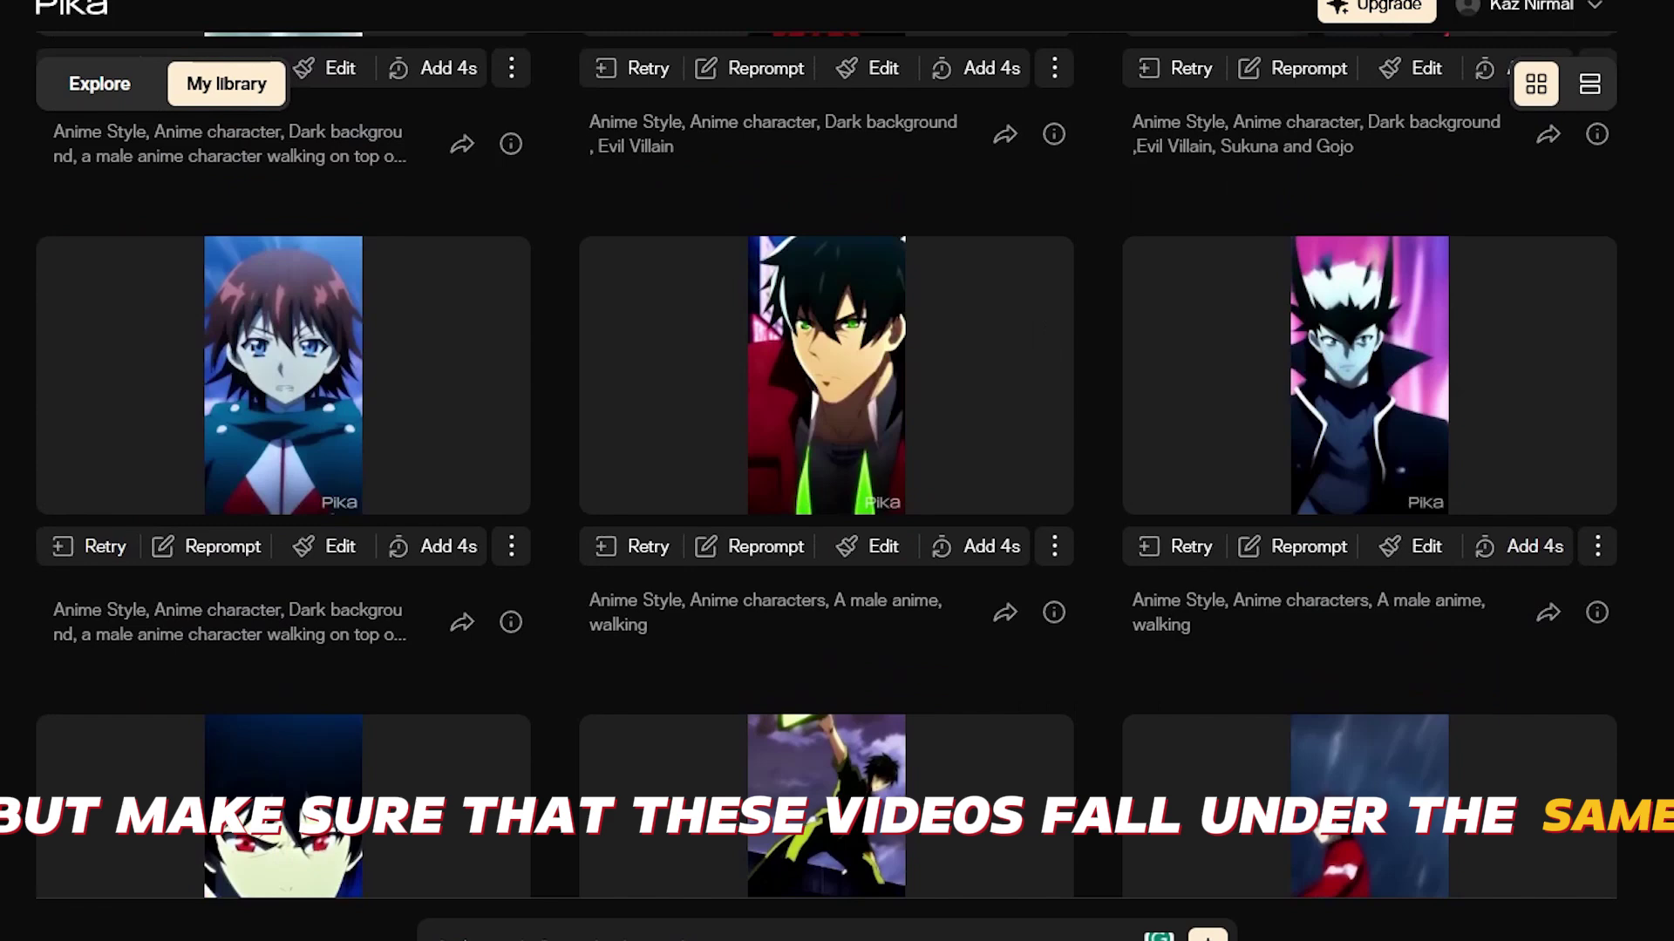
scroll(826, 488, up, 5)
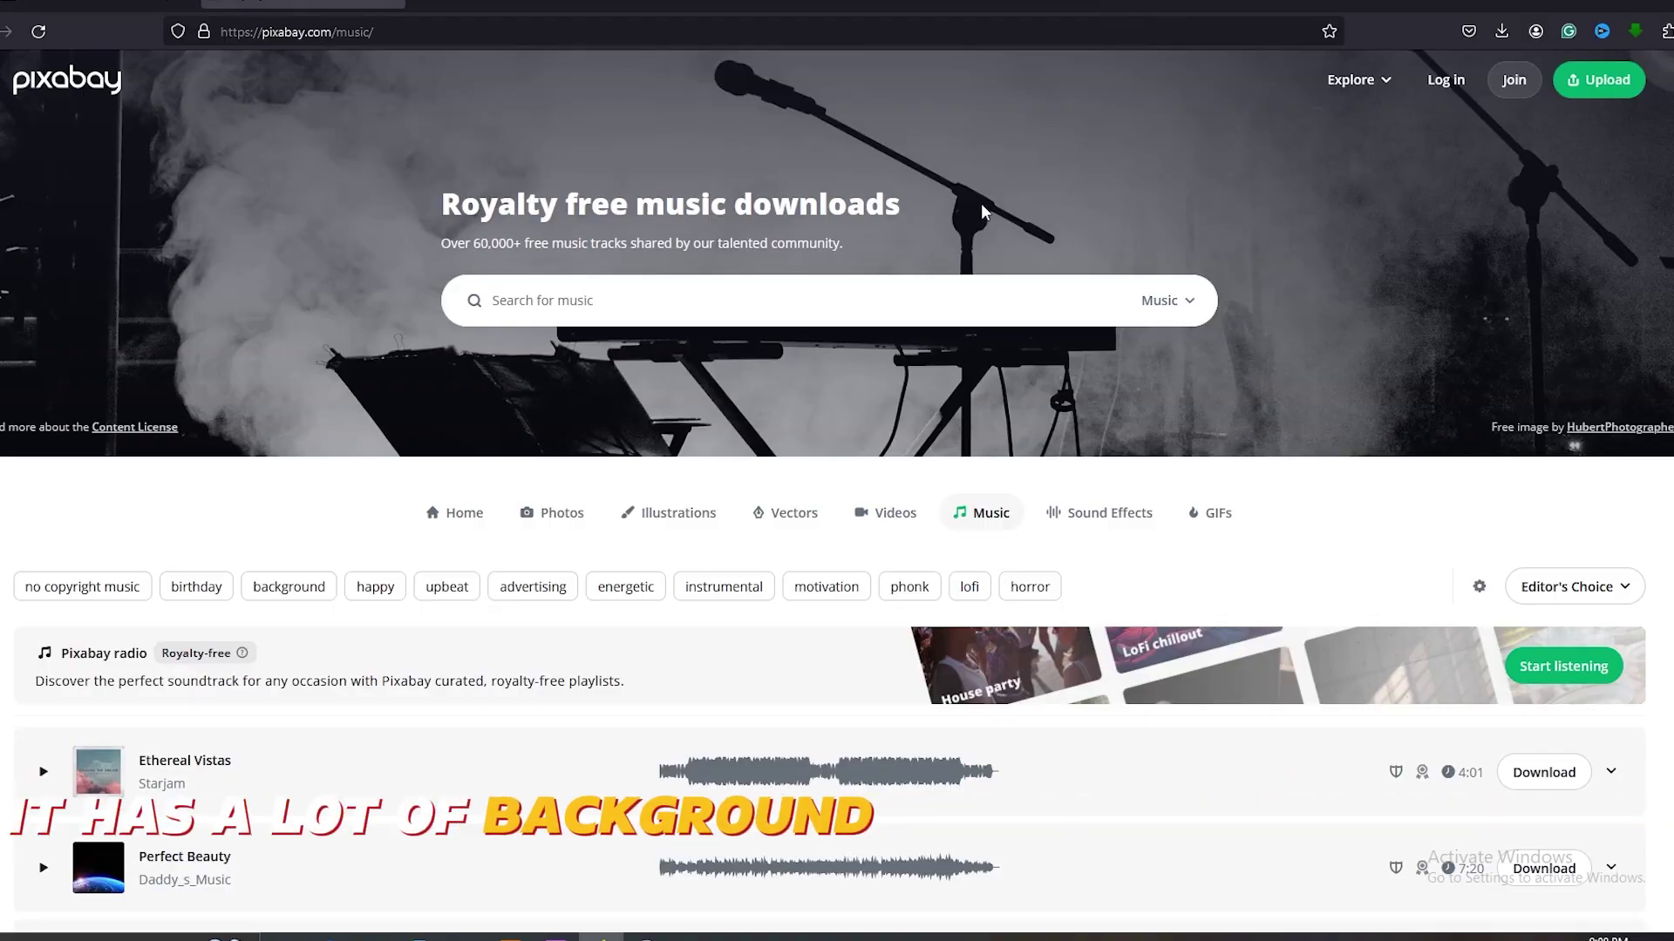
Step: Search Pixabay's royalty-free music for 'motivation'
scroll(791, 283, down, 5)
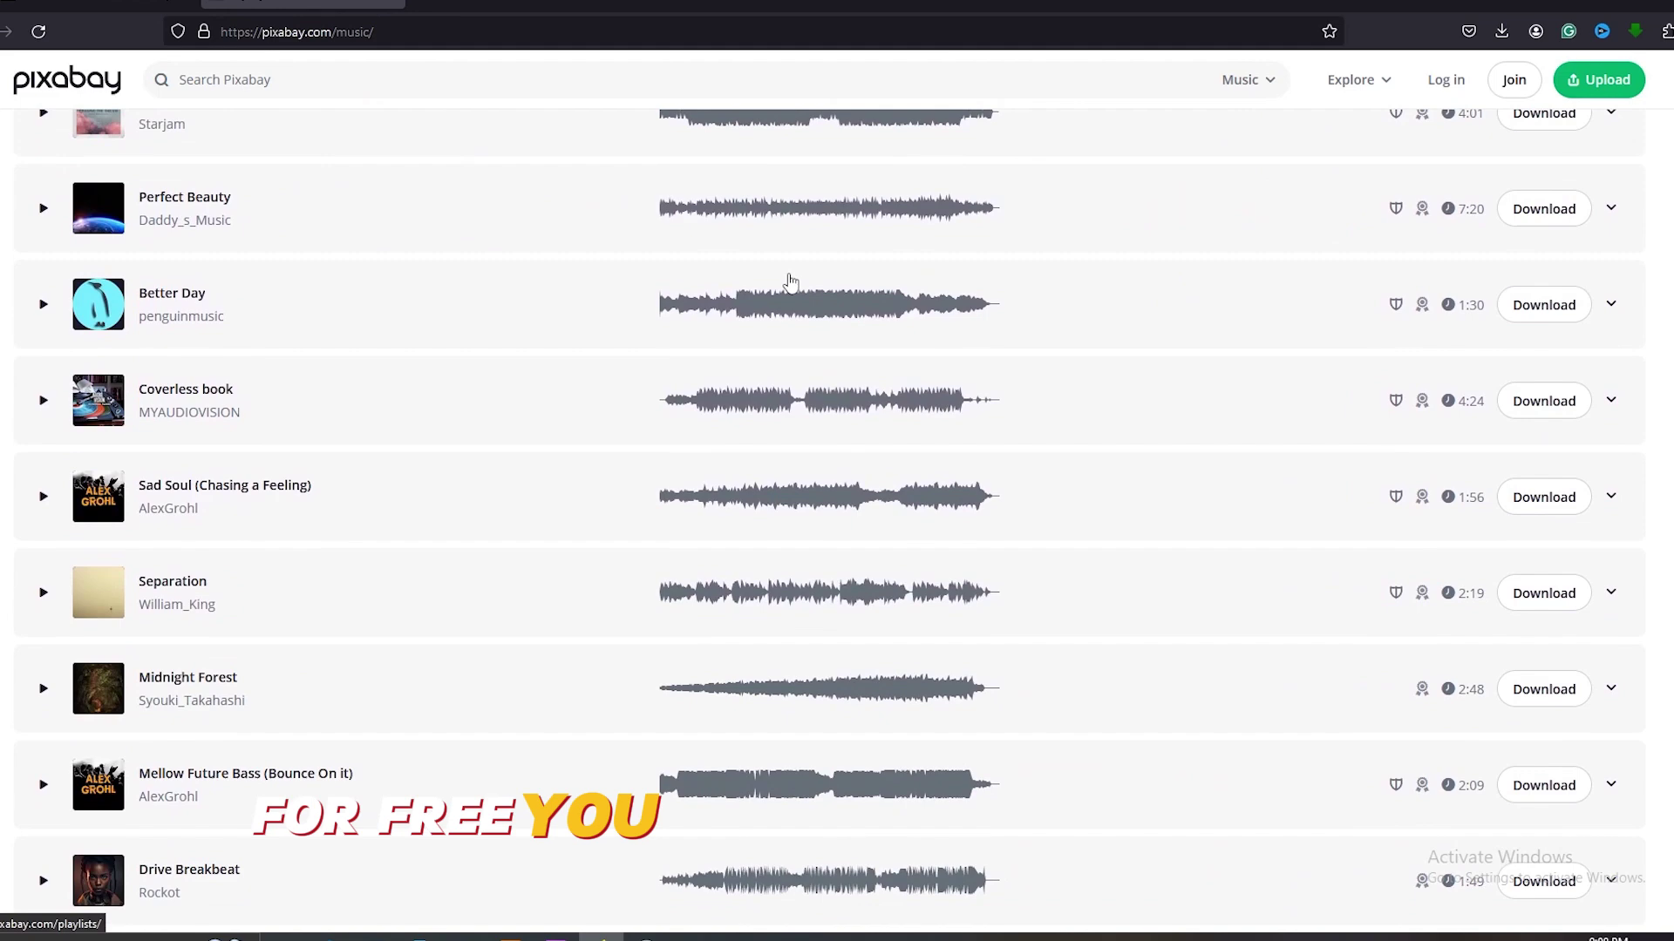
scroll(791, 280, down, 2)
scroll(788, 280, up, 10)
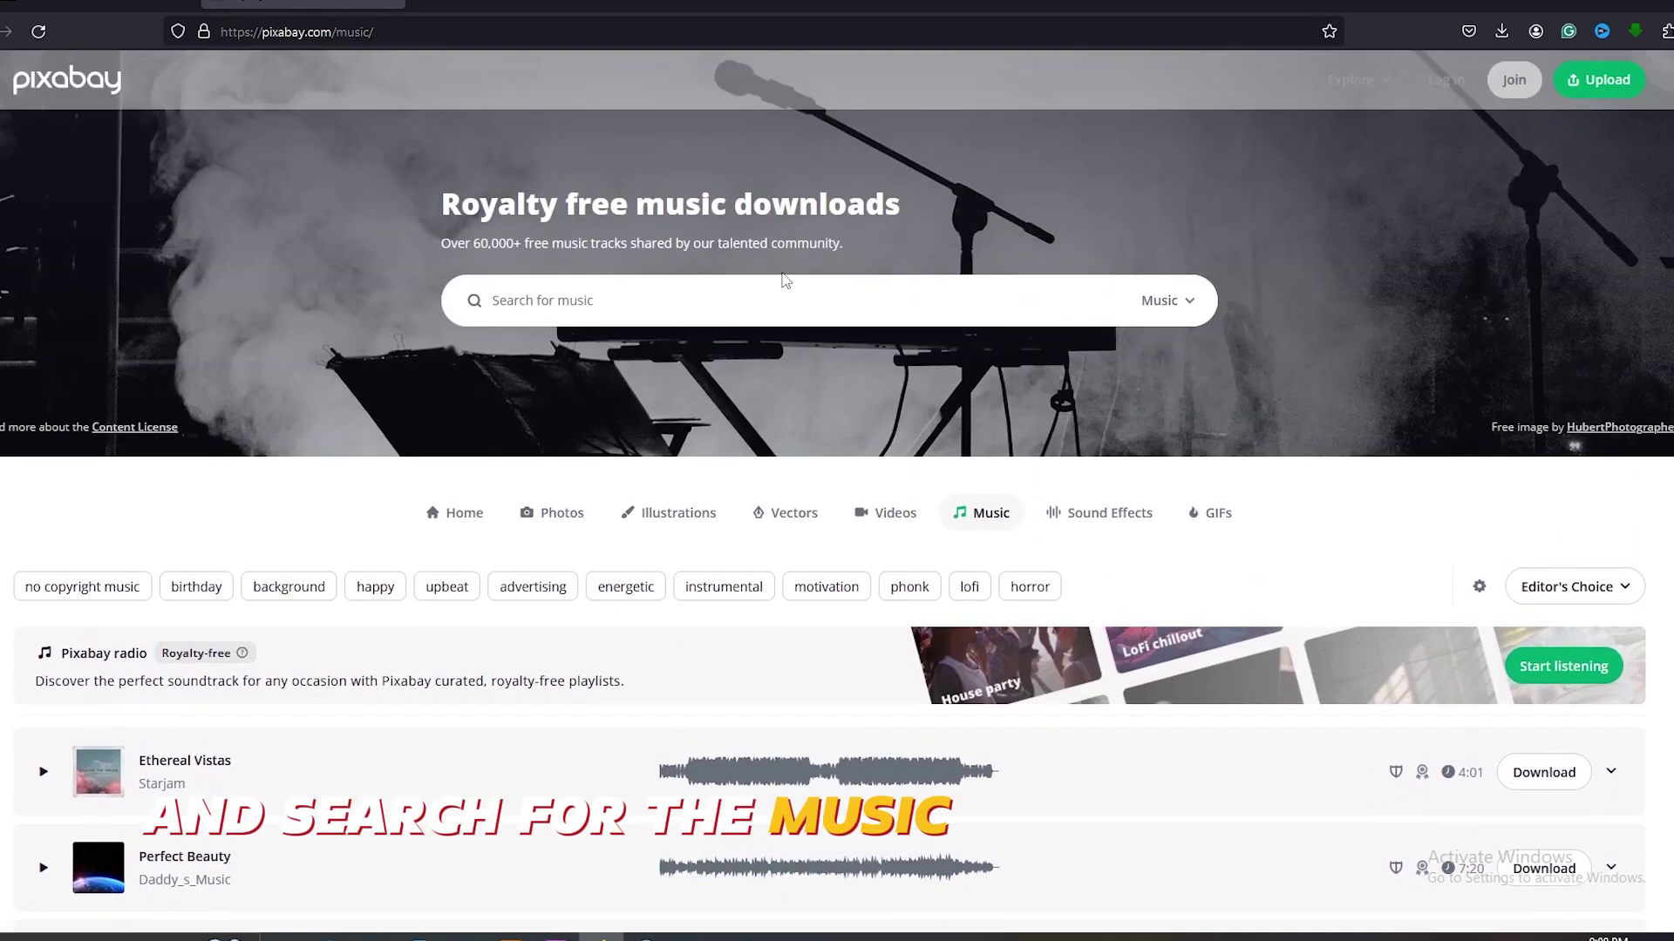
text(tivation)
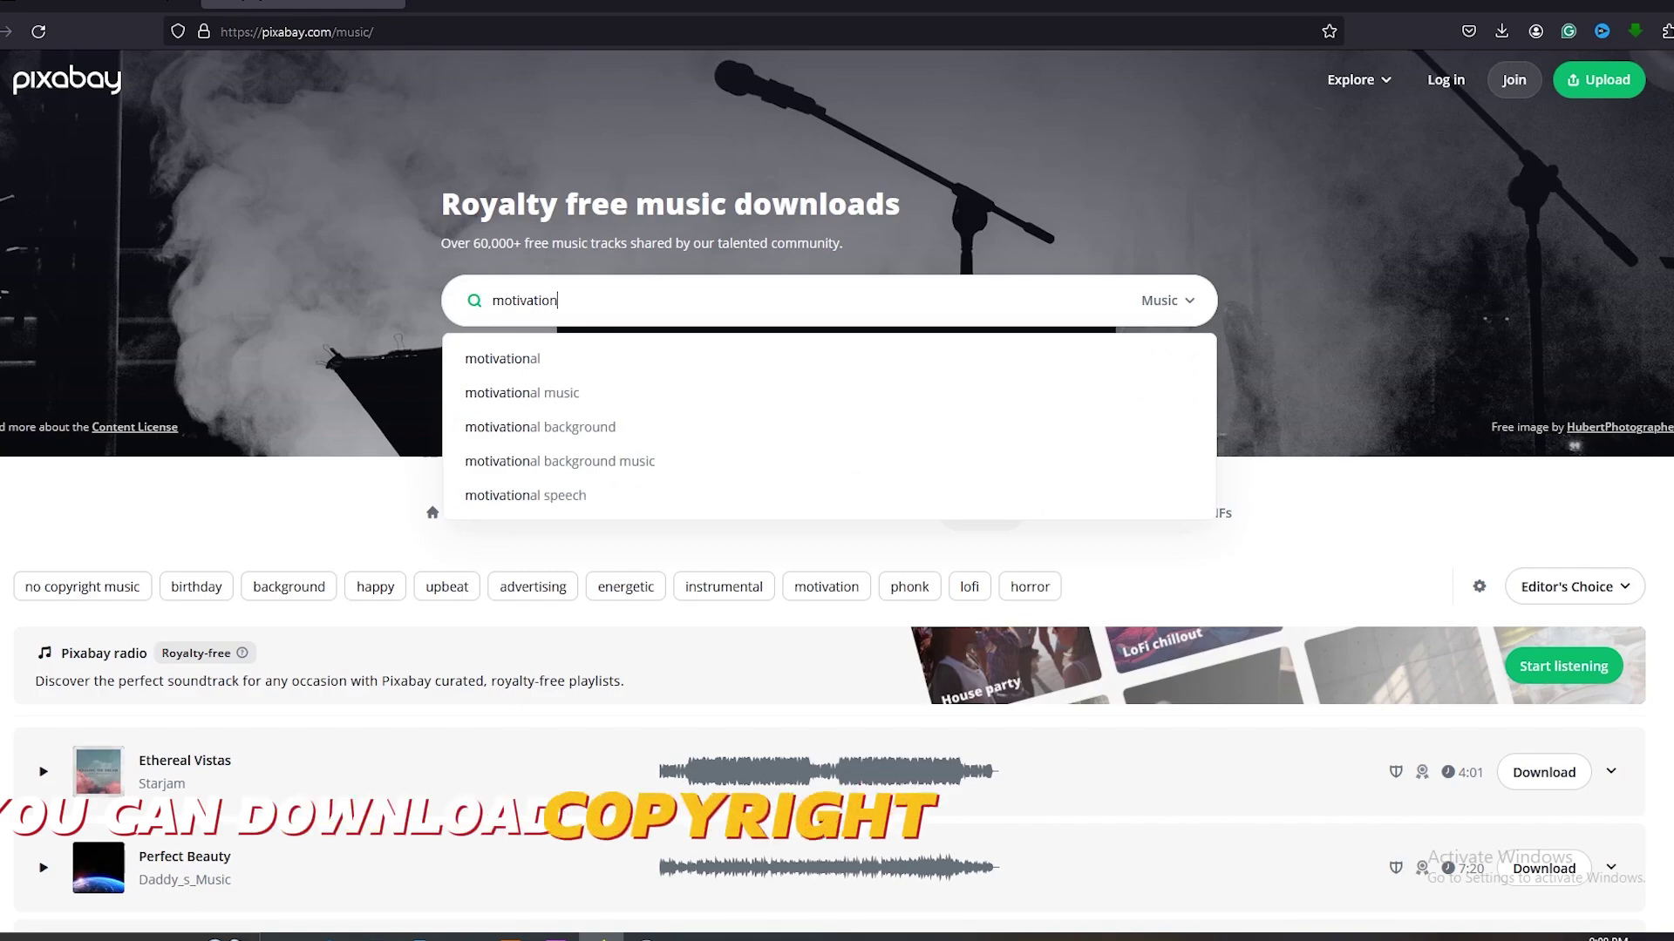
key(Return)
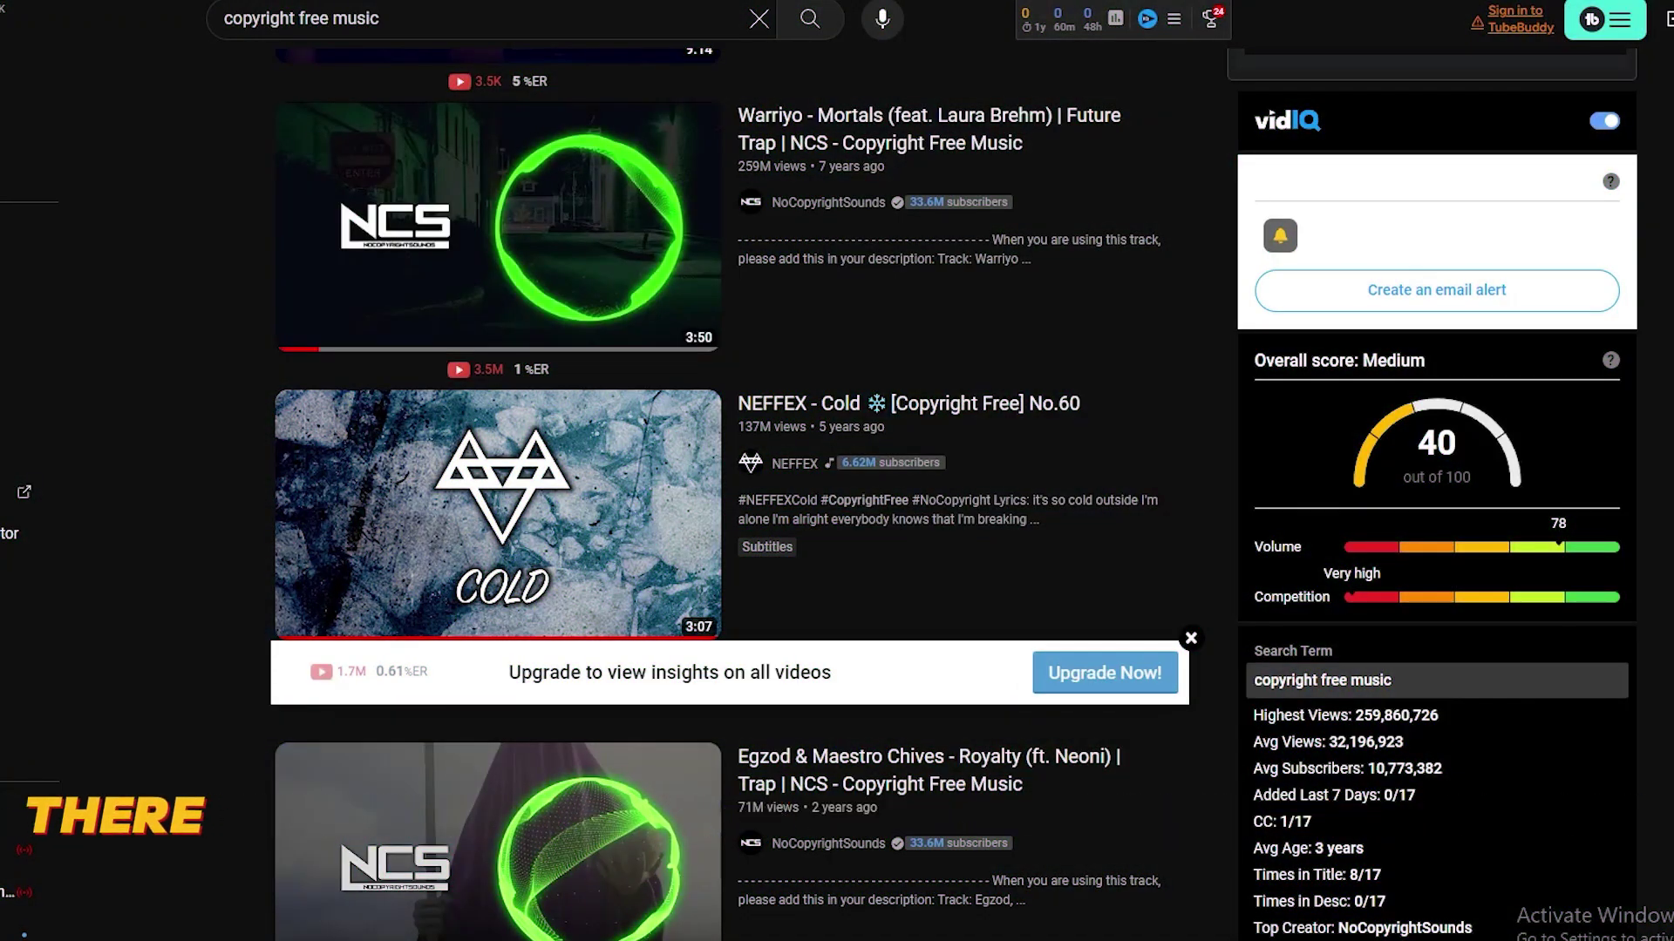
scroll(733, 488, down, 15)
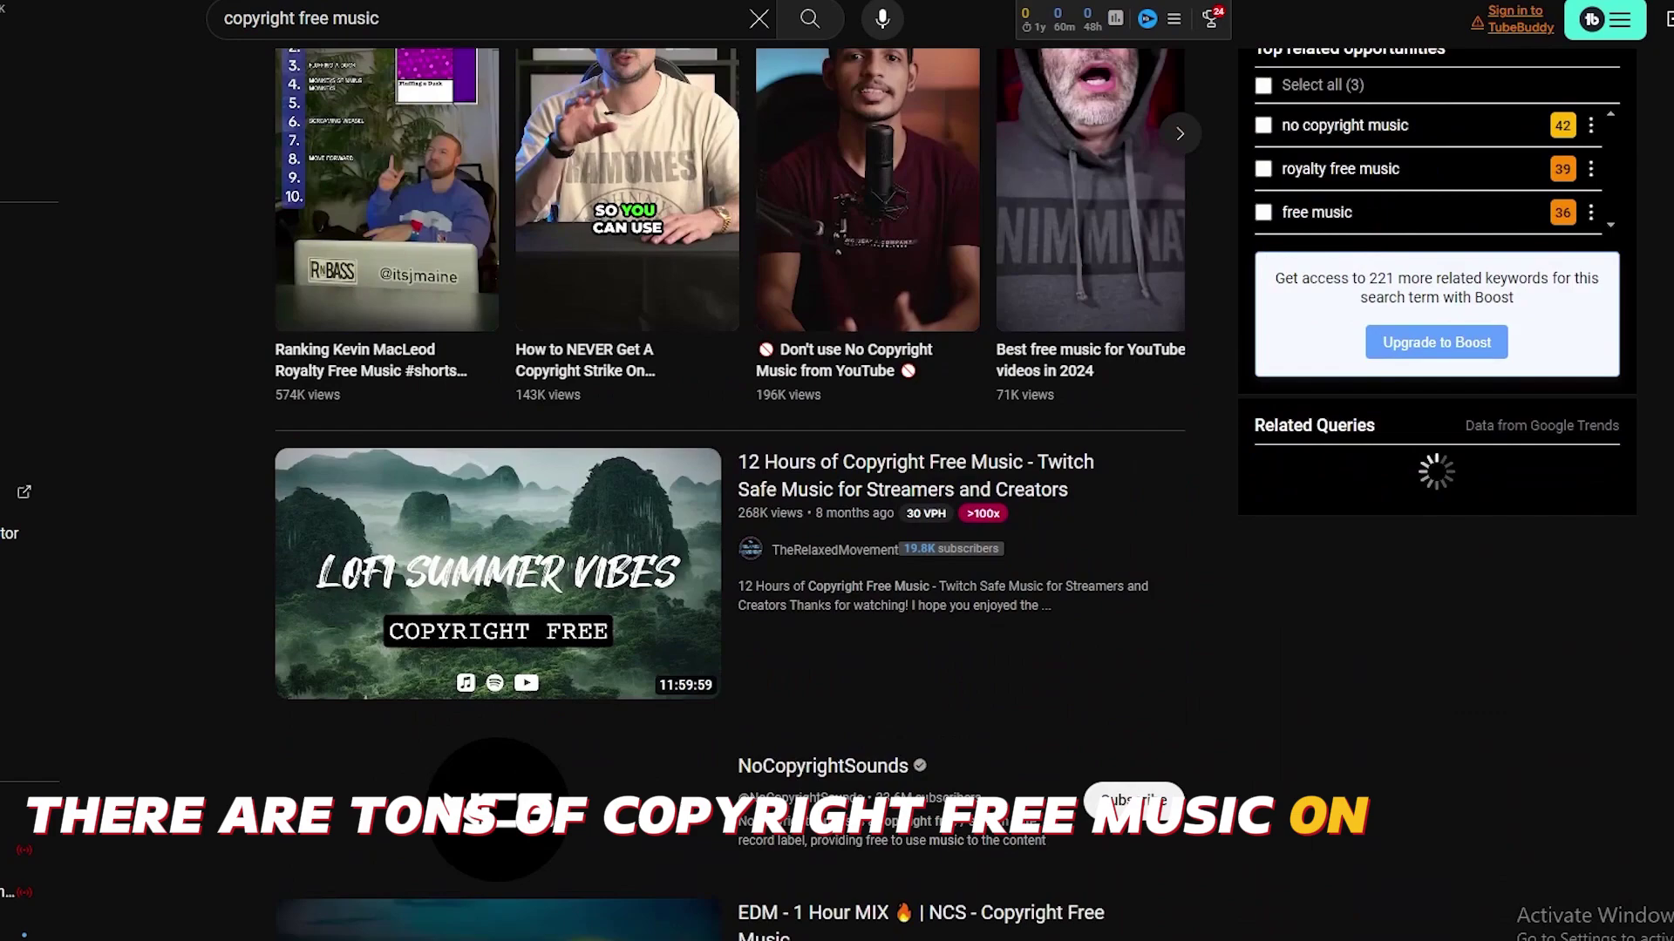
scroll(732, 488, down, 13)
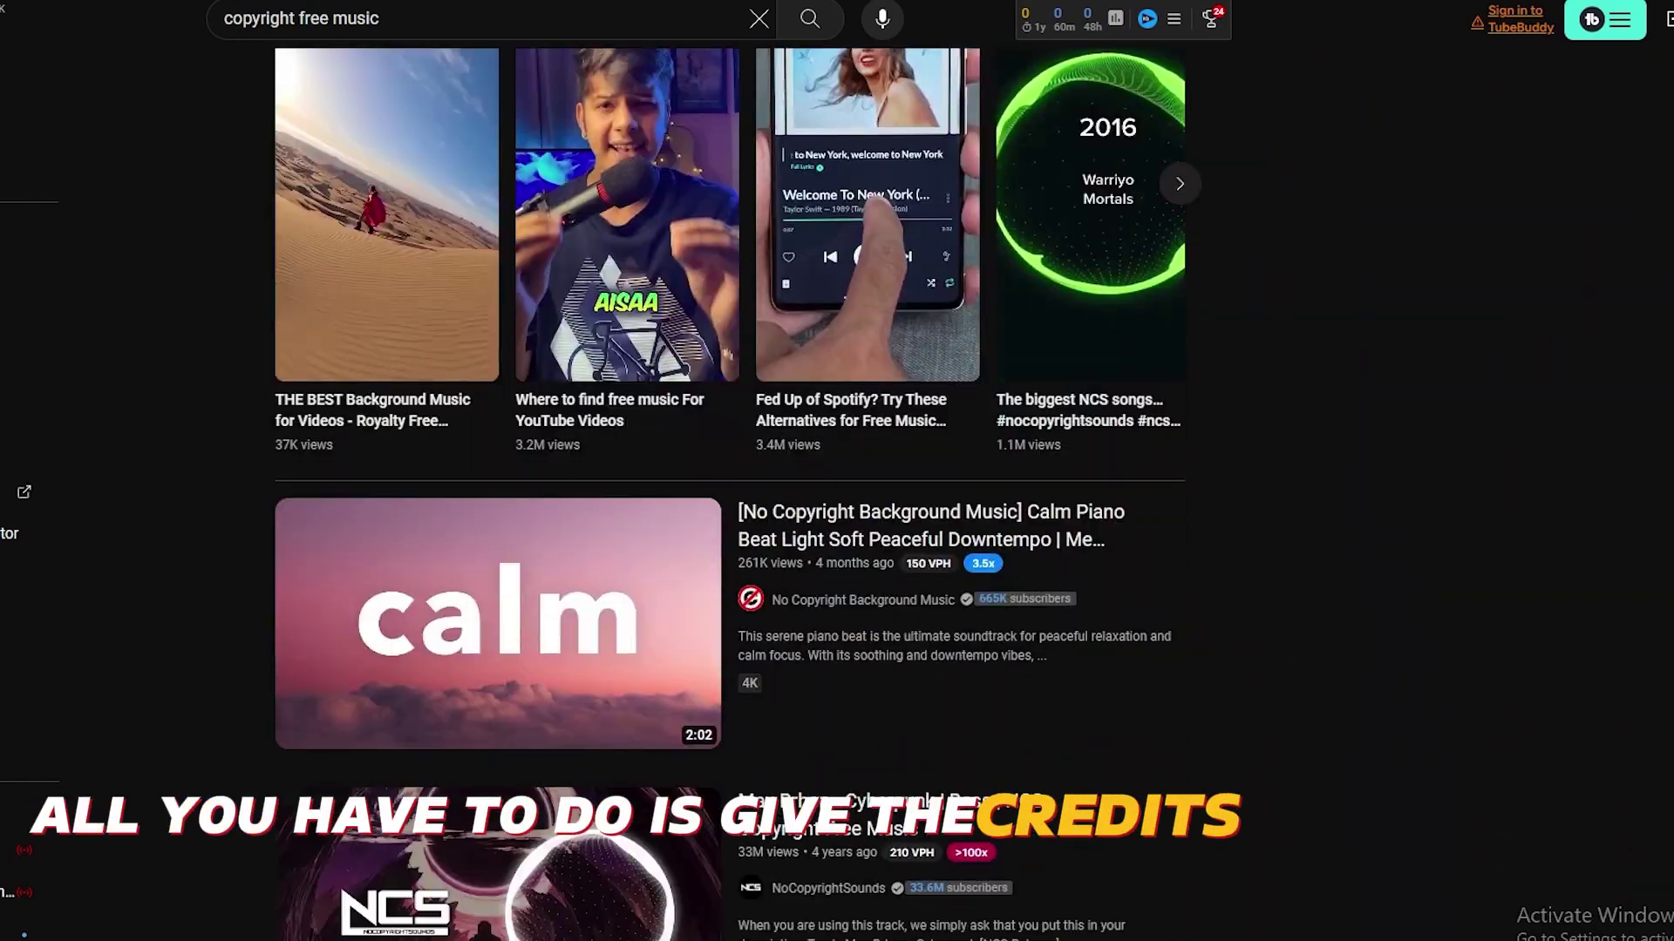
scroll(612, 242, down, 2)
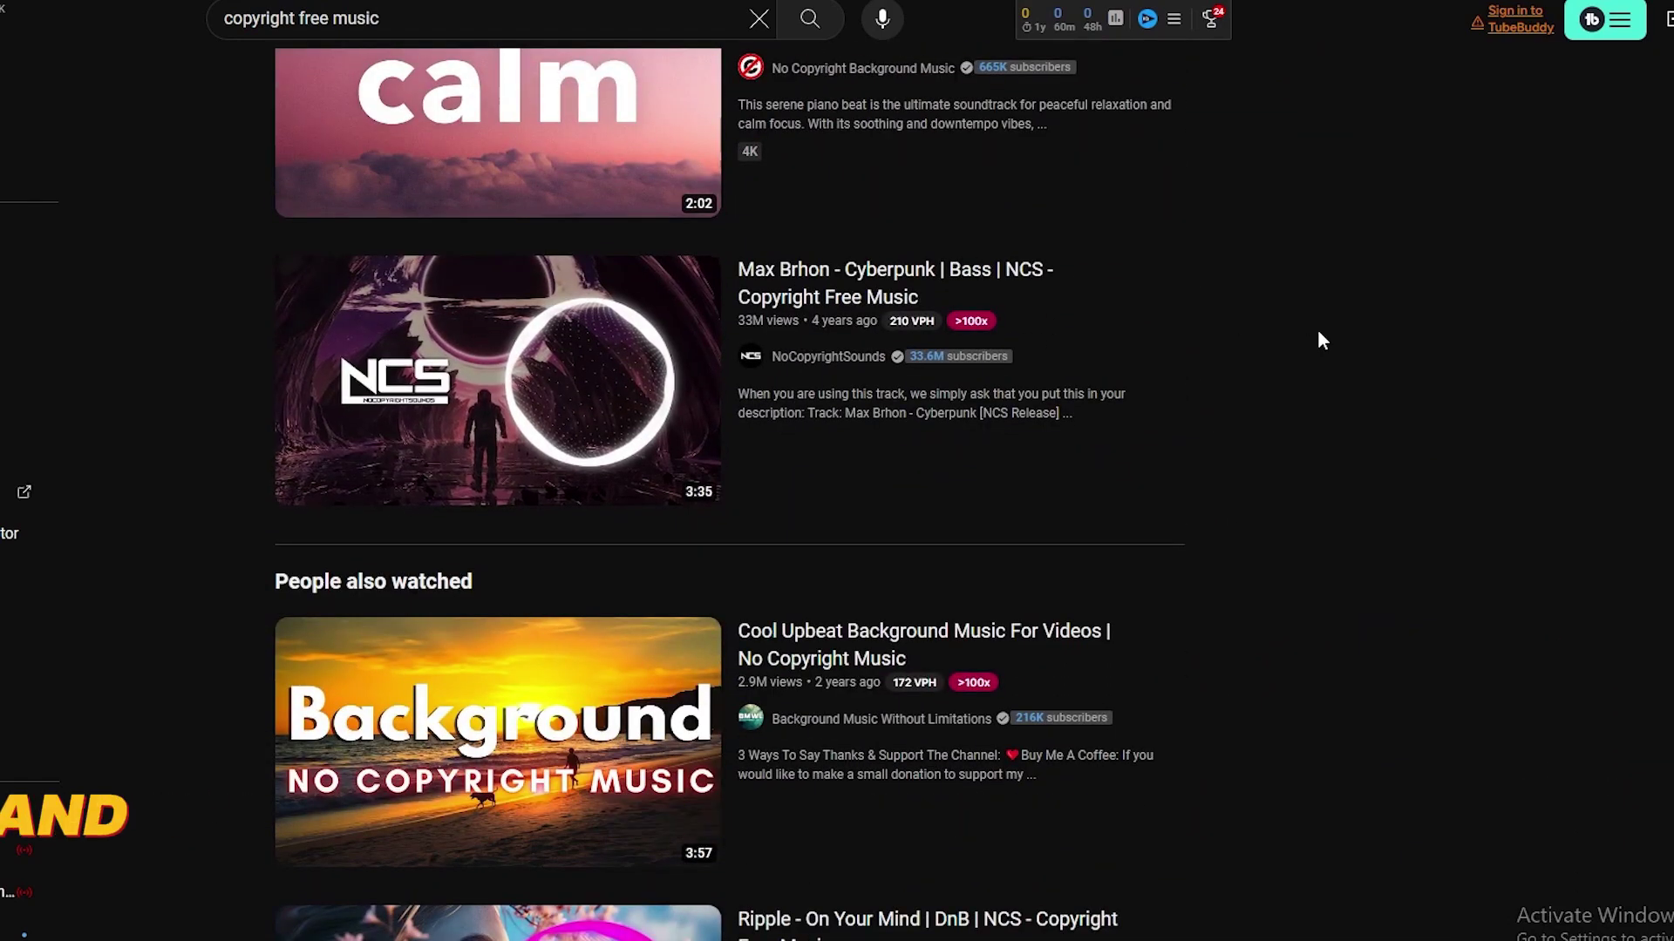
scroll(1318, 338, down, 12)
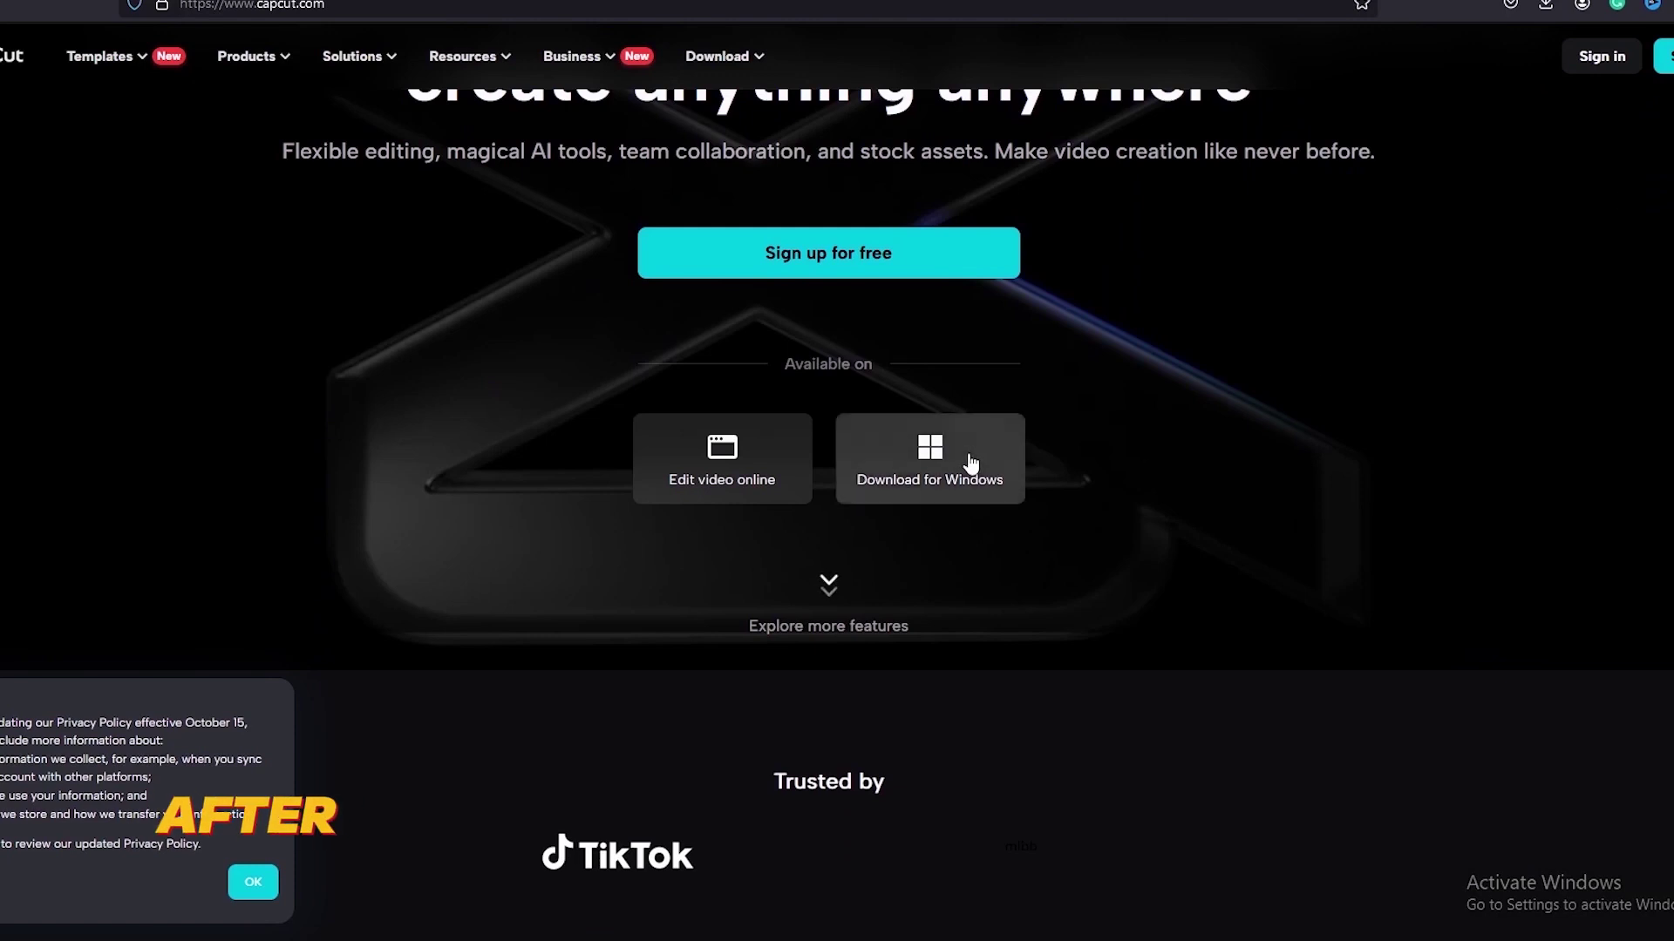
Step: Dismiss the privacy policy notice on the CapCut website
click(242, 886)
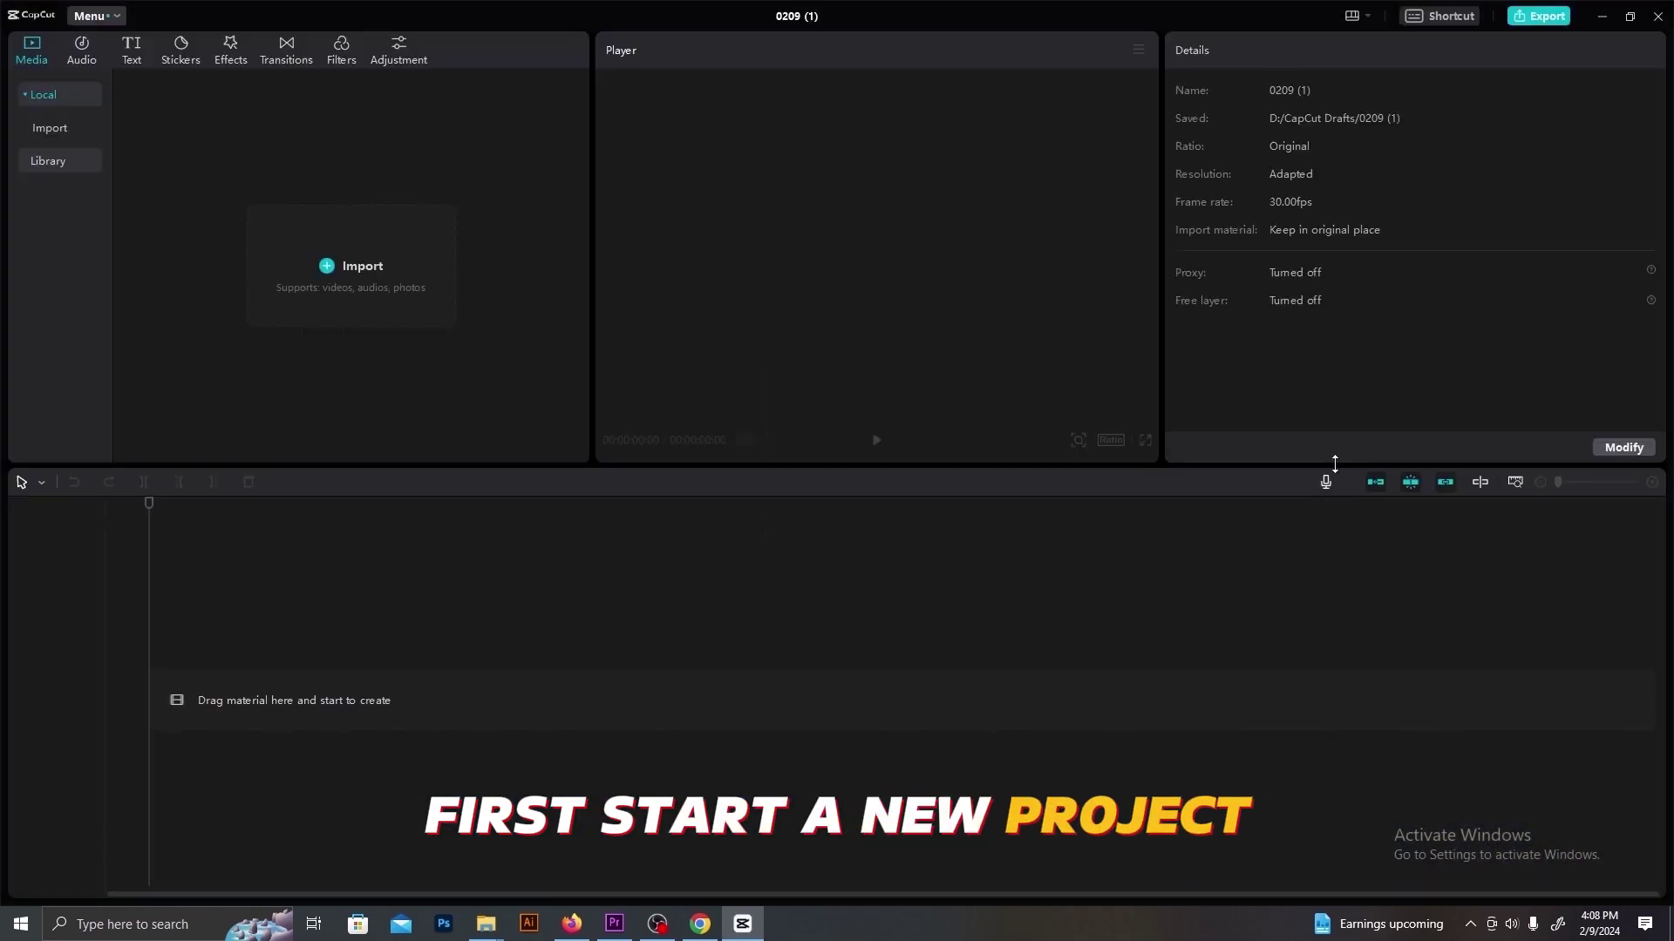
Step: Set the CapCut project aspect ratio to 9:16
click(1626, 449)
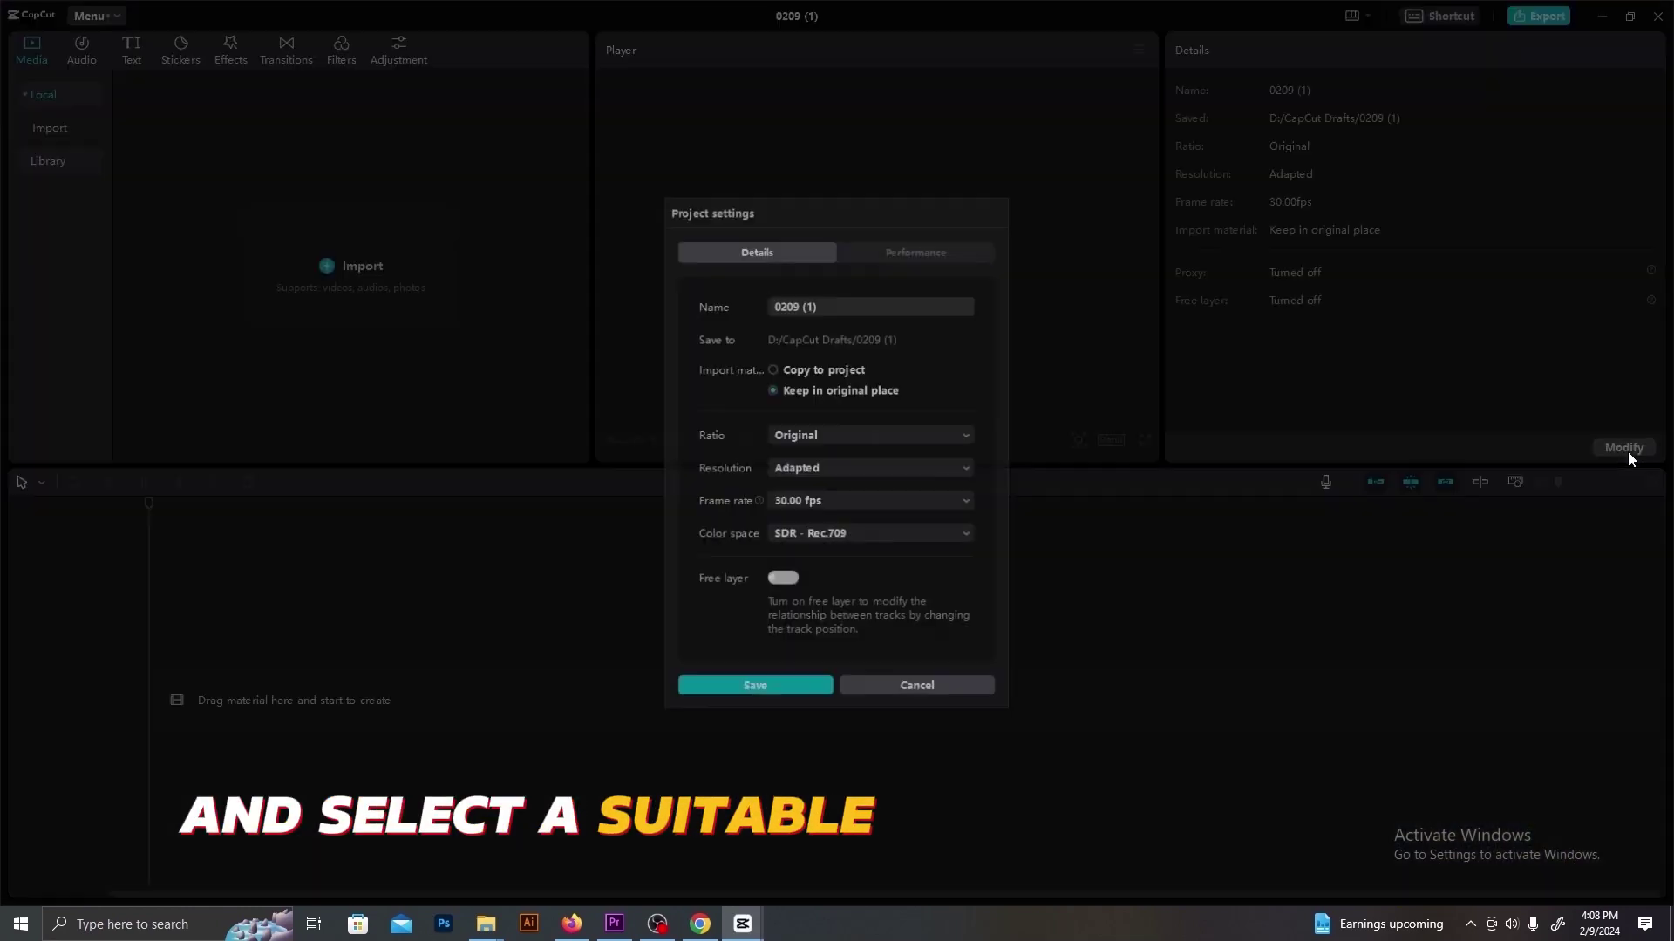
click(960, 437)
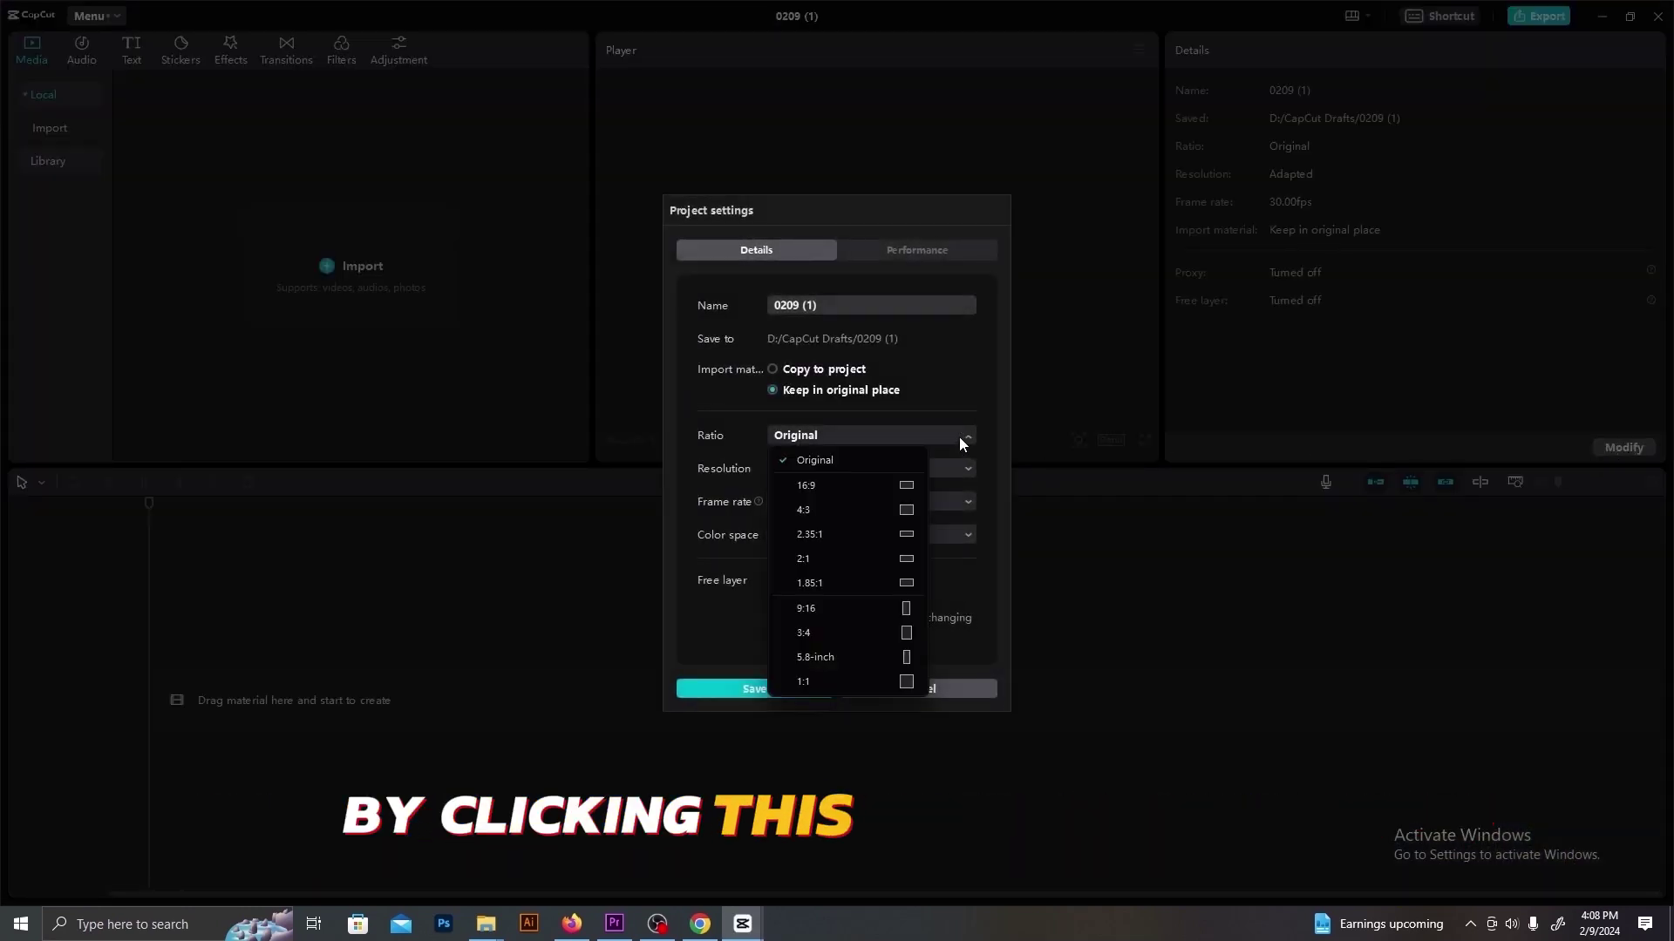
click(838, 605)
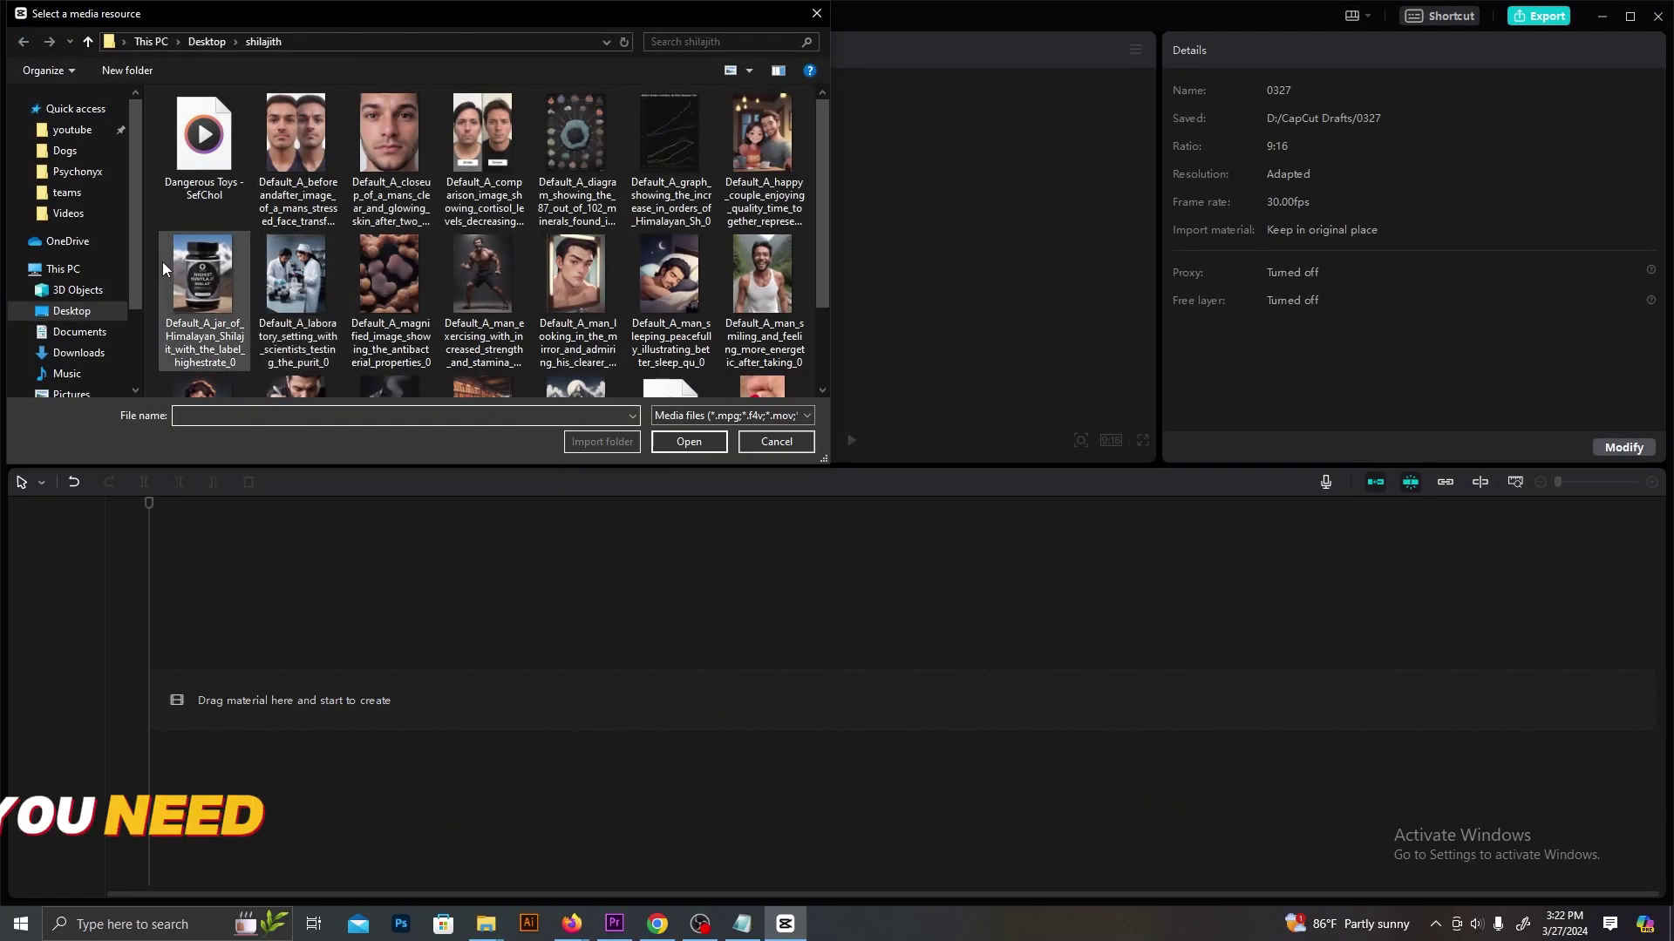
Step: Import all anime mp4 clips and the two mp3 files from the Psychonyx folder
click(71, 311)
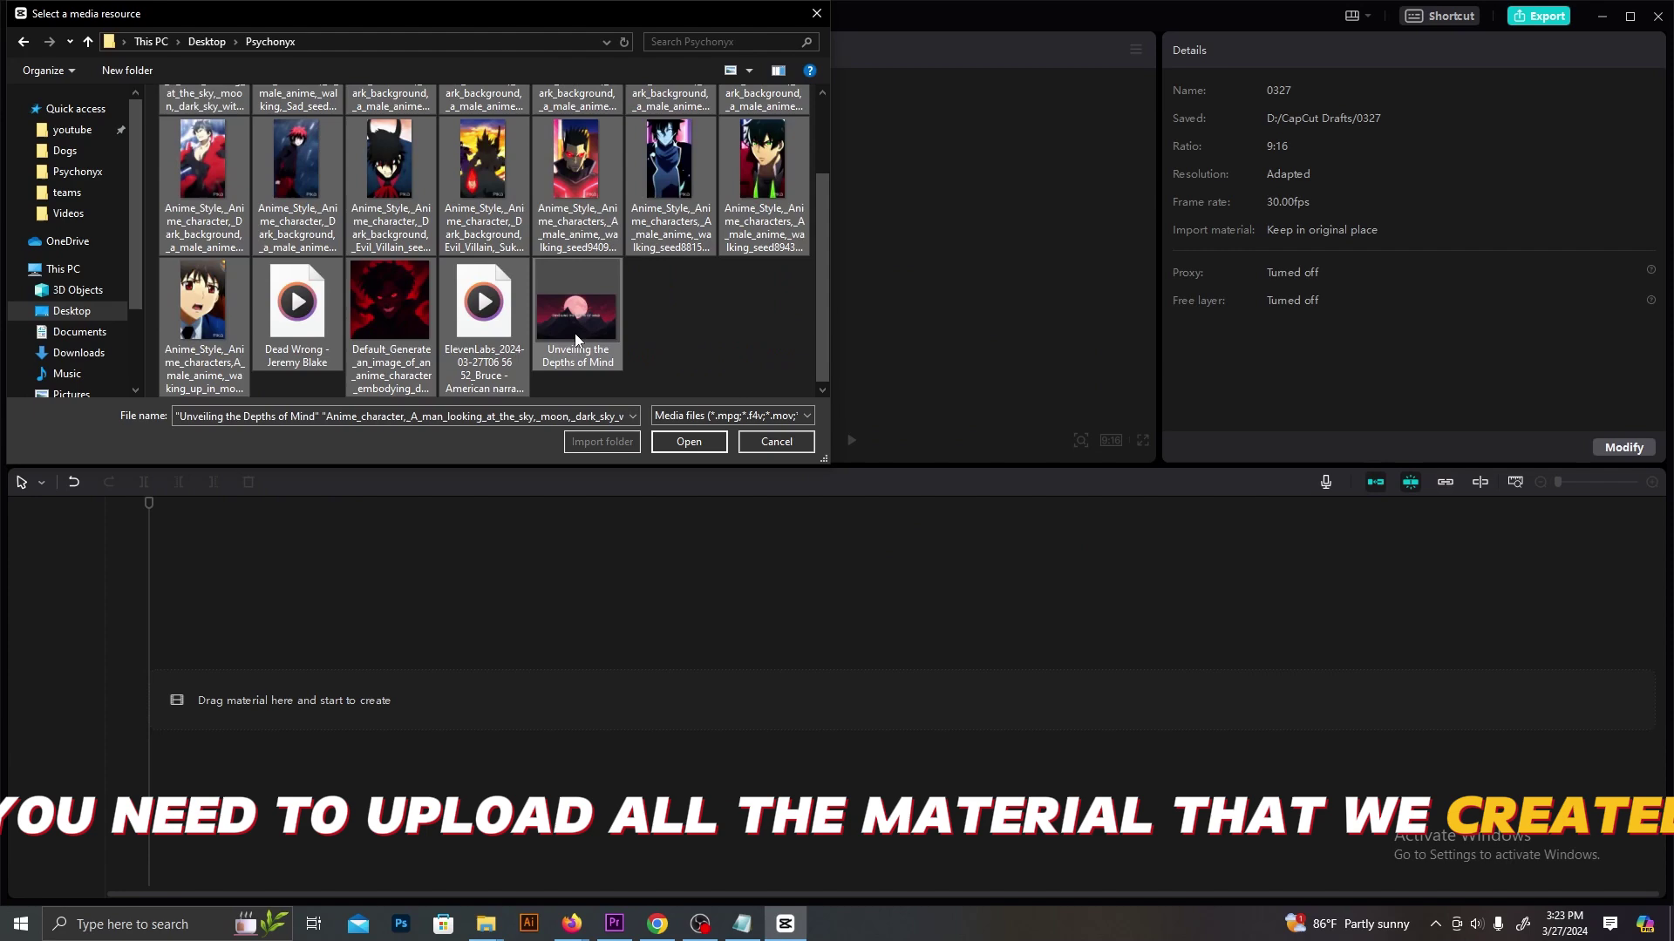
ctrl+click(575, 340)
click(687, 445)
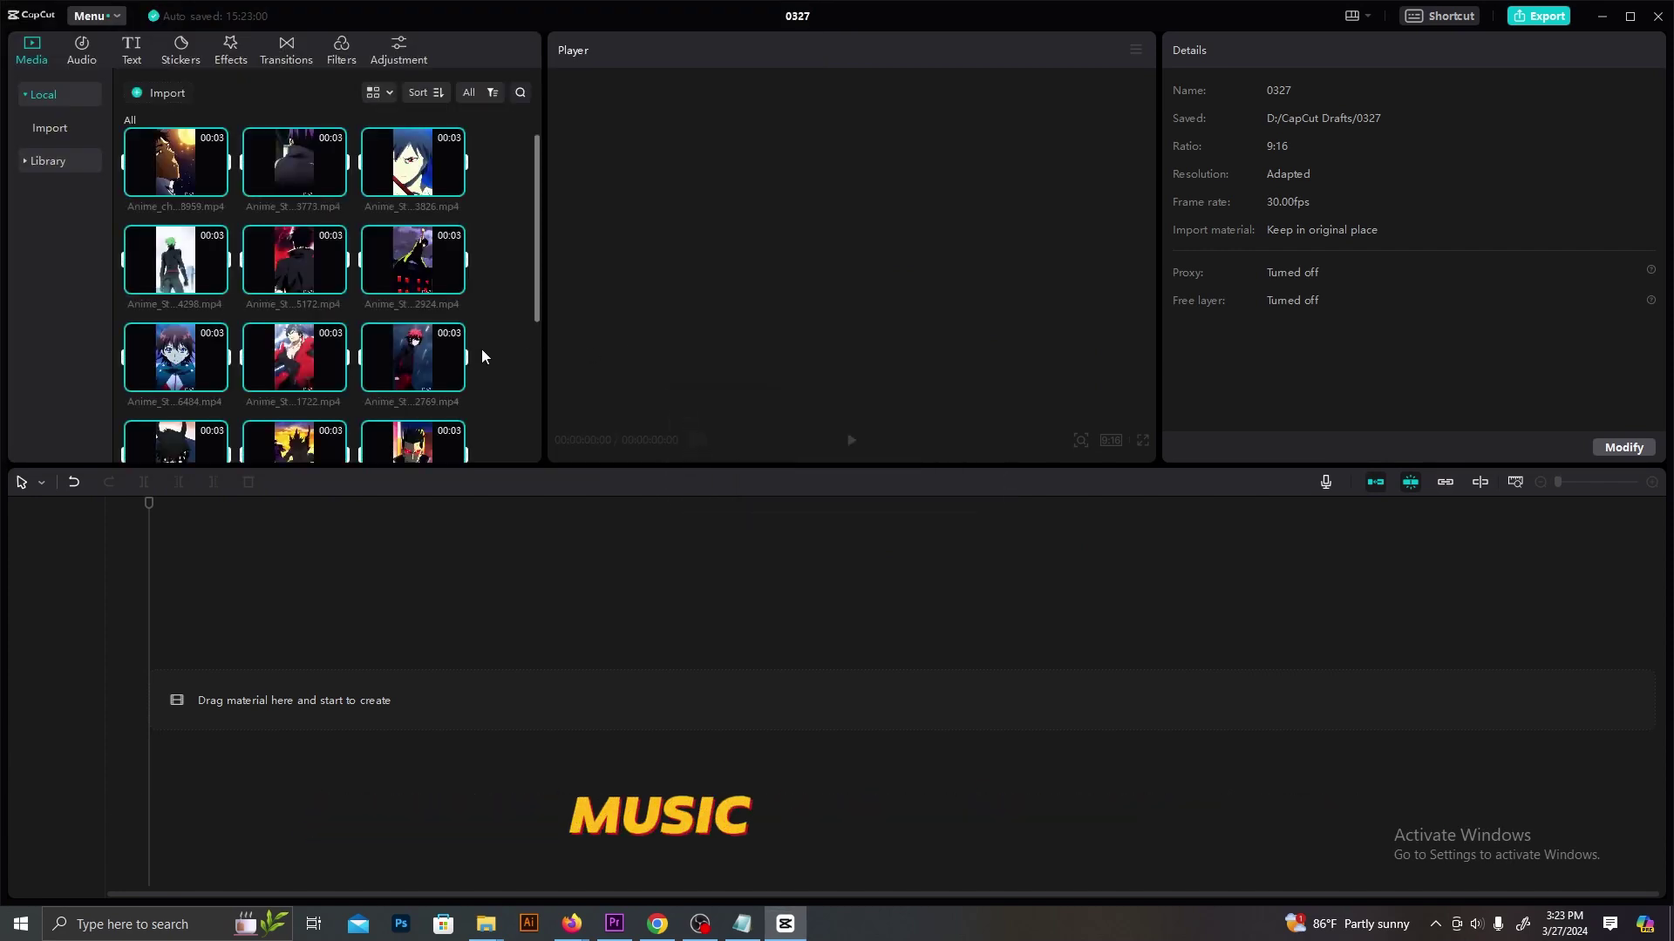
scroll(418, 375, down, 4)
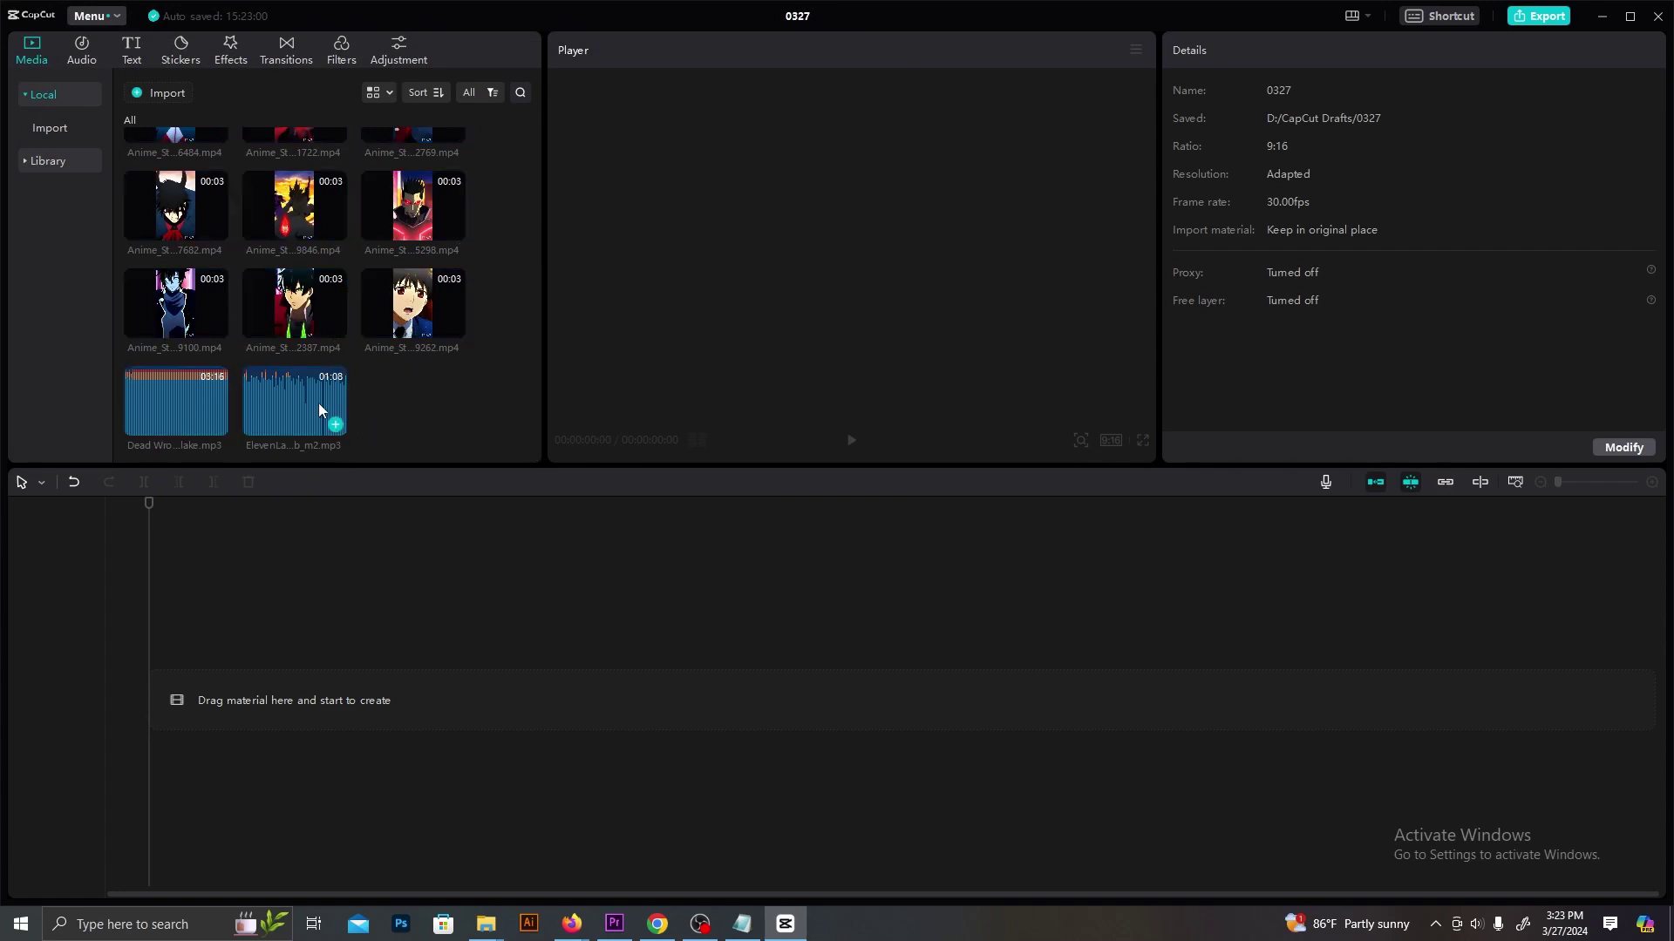
Step: Place the ElevenLabs voiceover on the timeline and delete the silence before the speech starts
drag(318, 403, 153, 706)
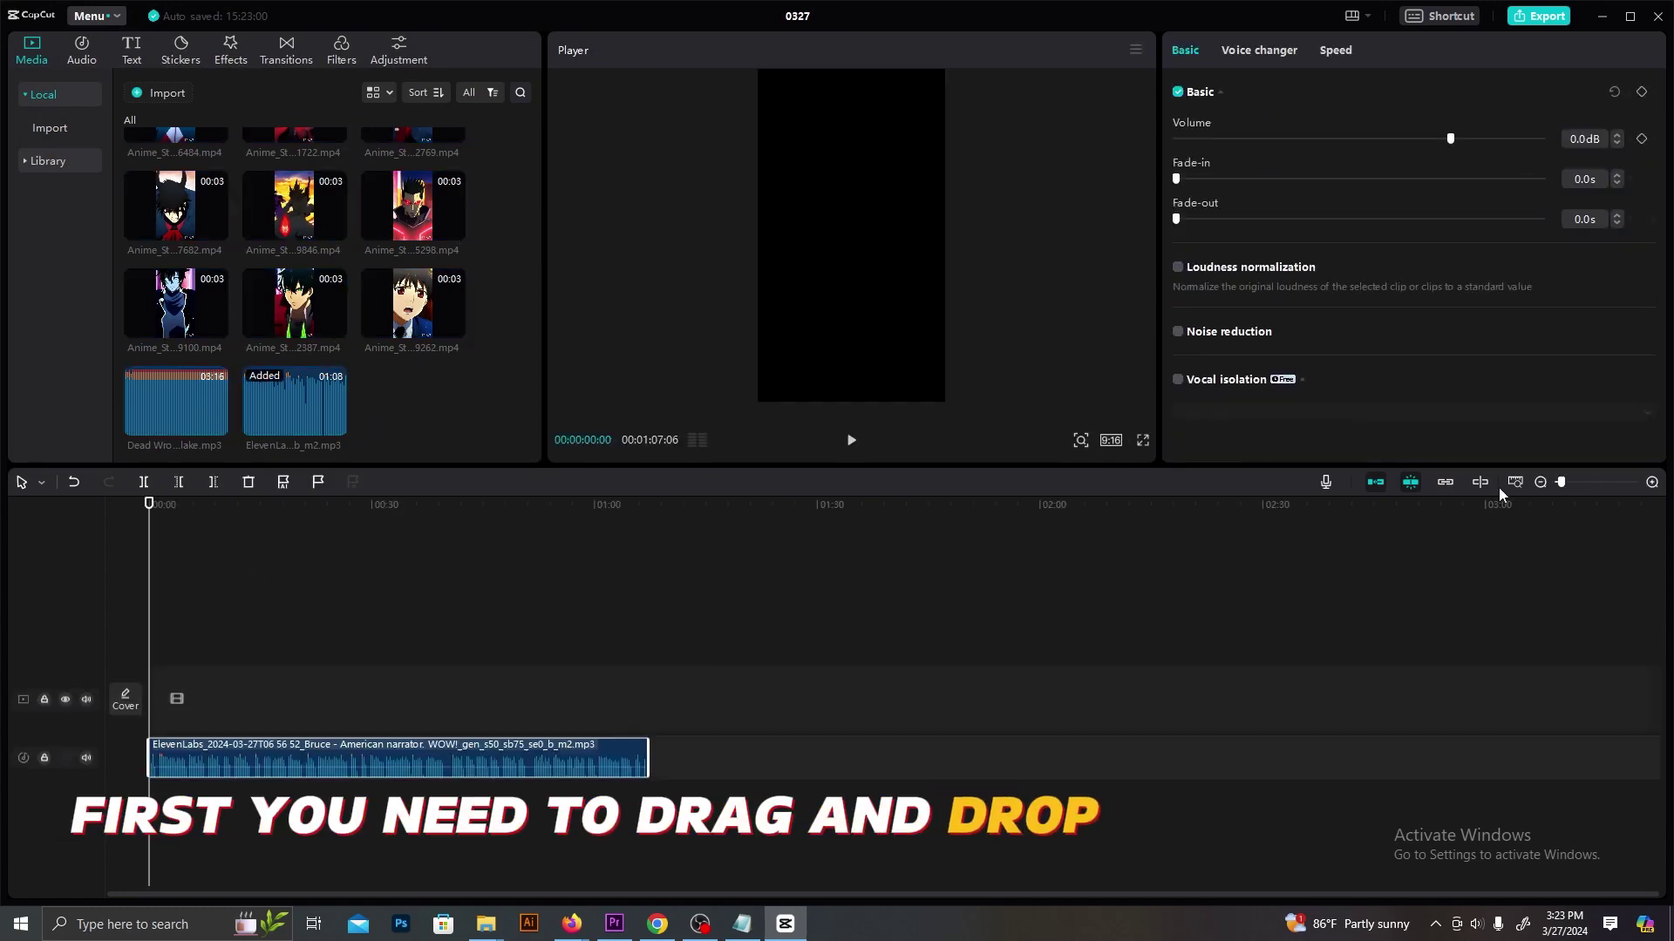
drag(1563, 486, 1600, 488)
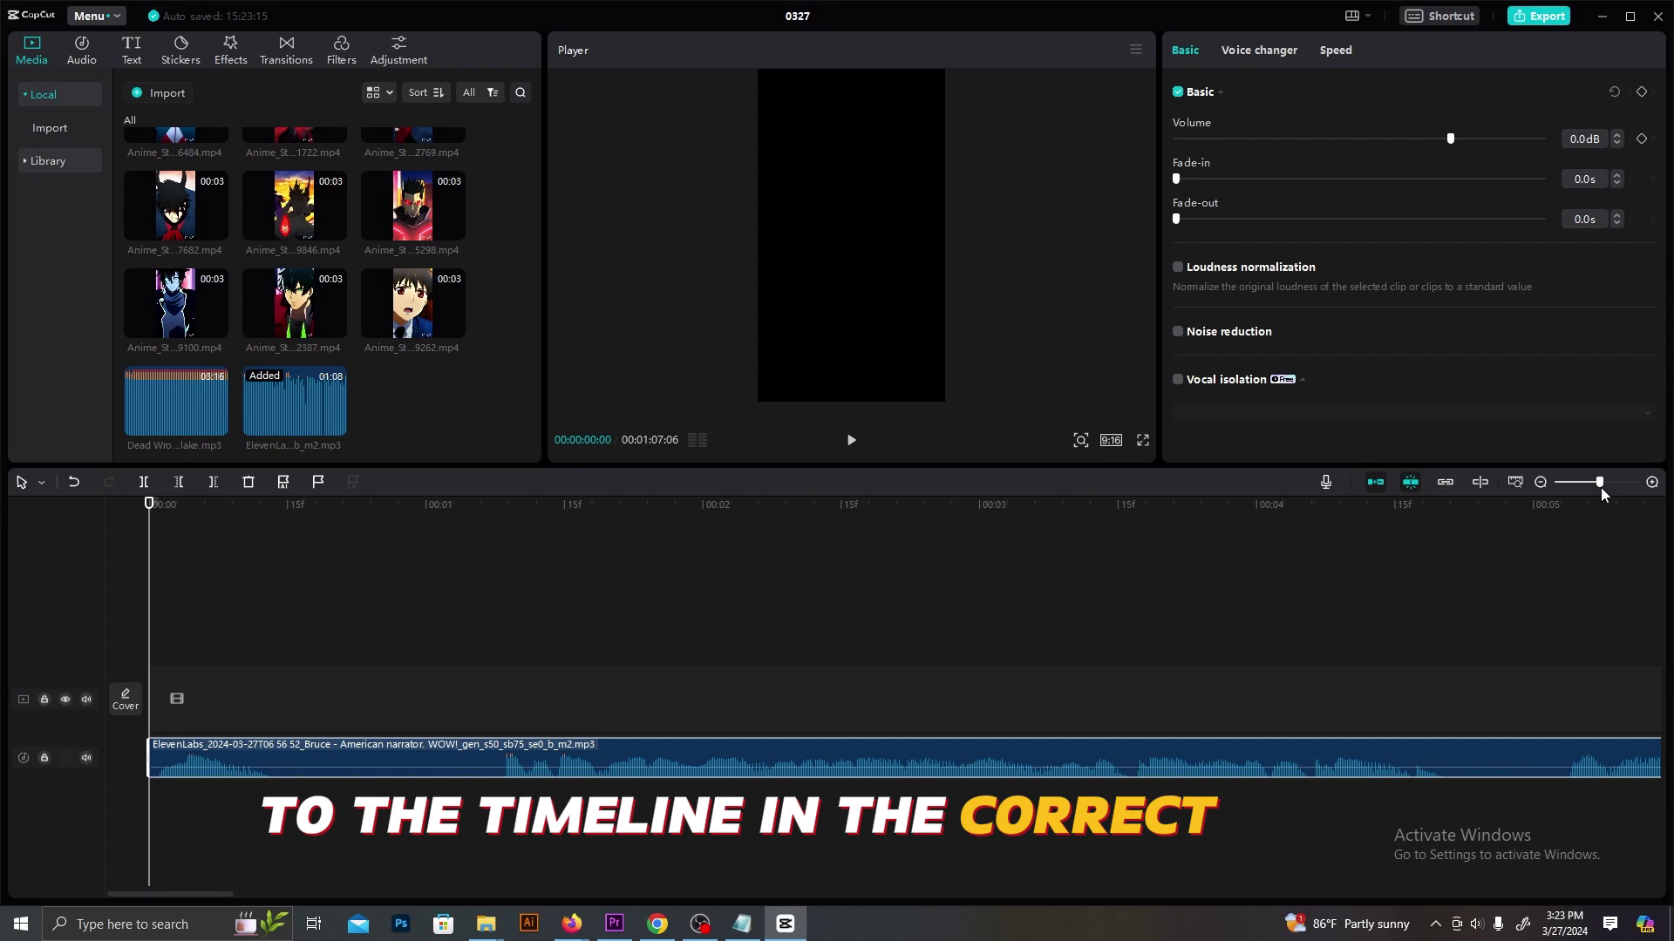
key(space)
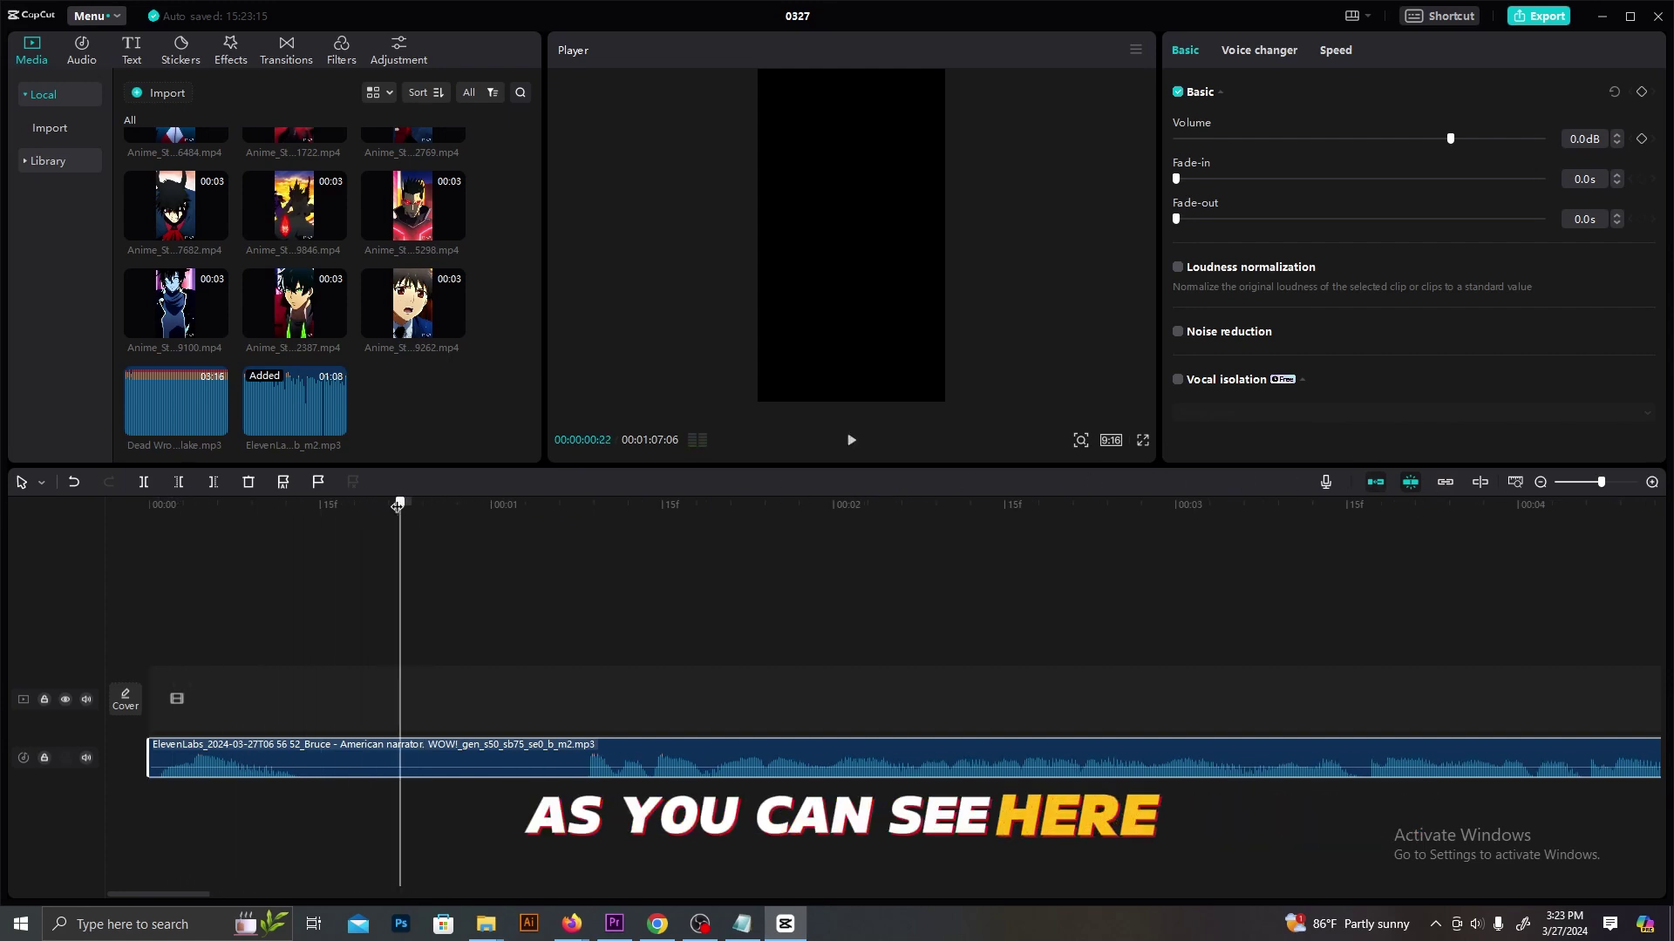
drag(397, 506, 306, 531)
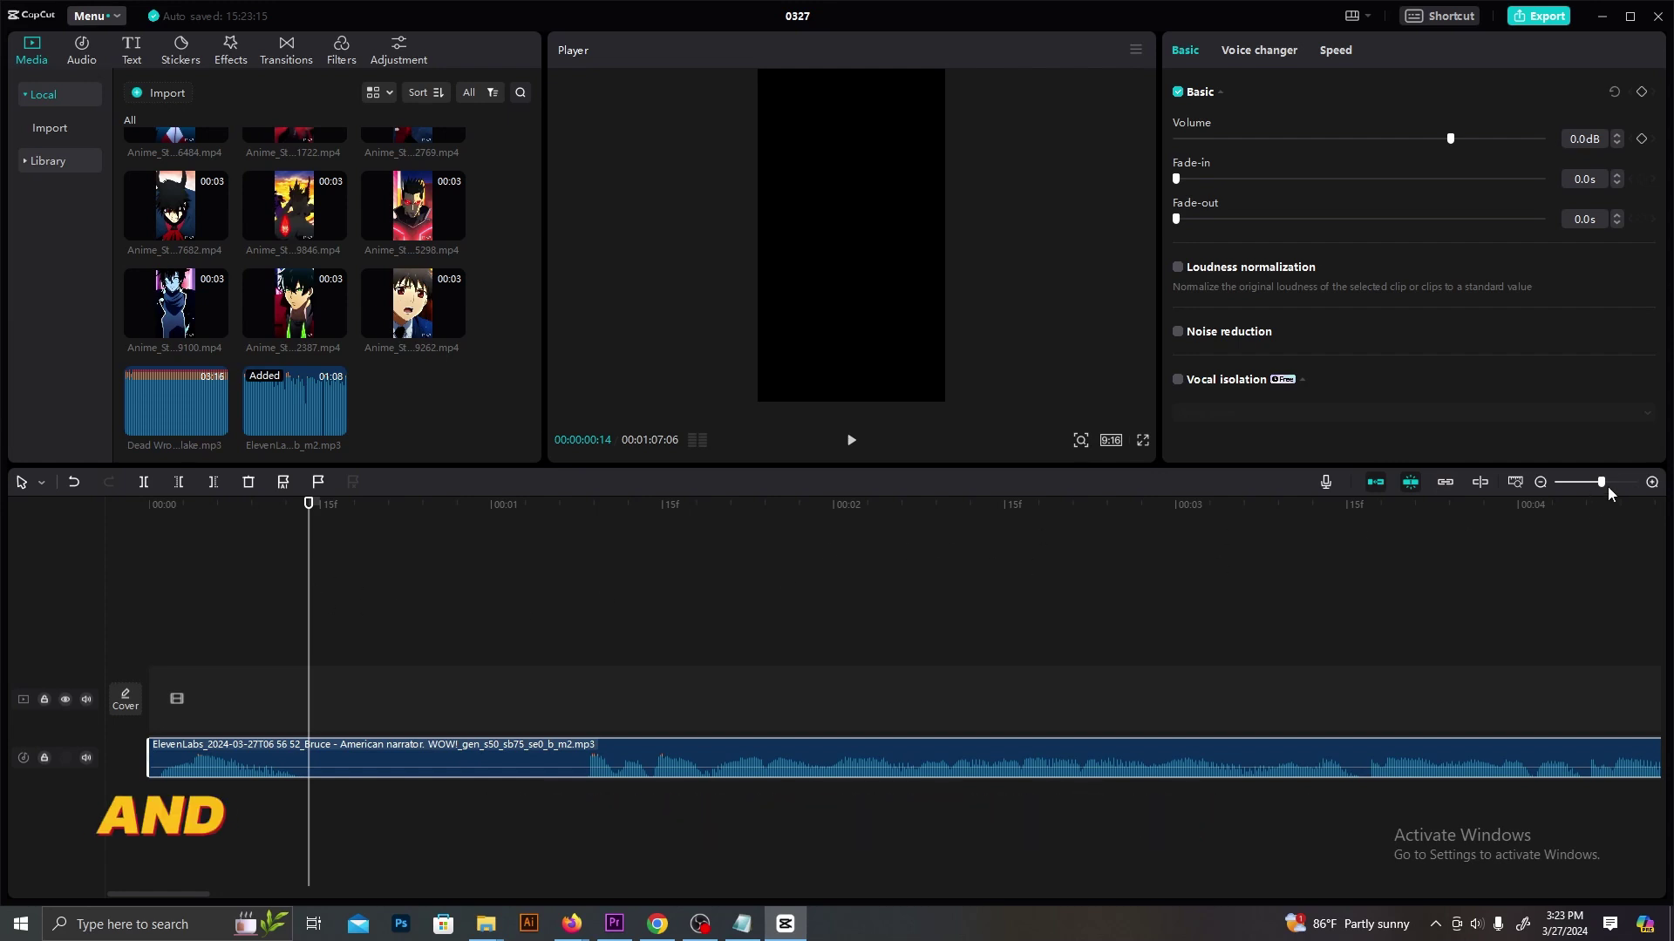
drag(1608, 486, 1608, 488)
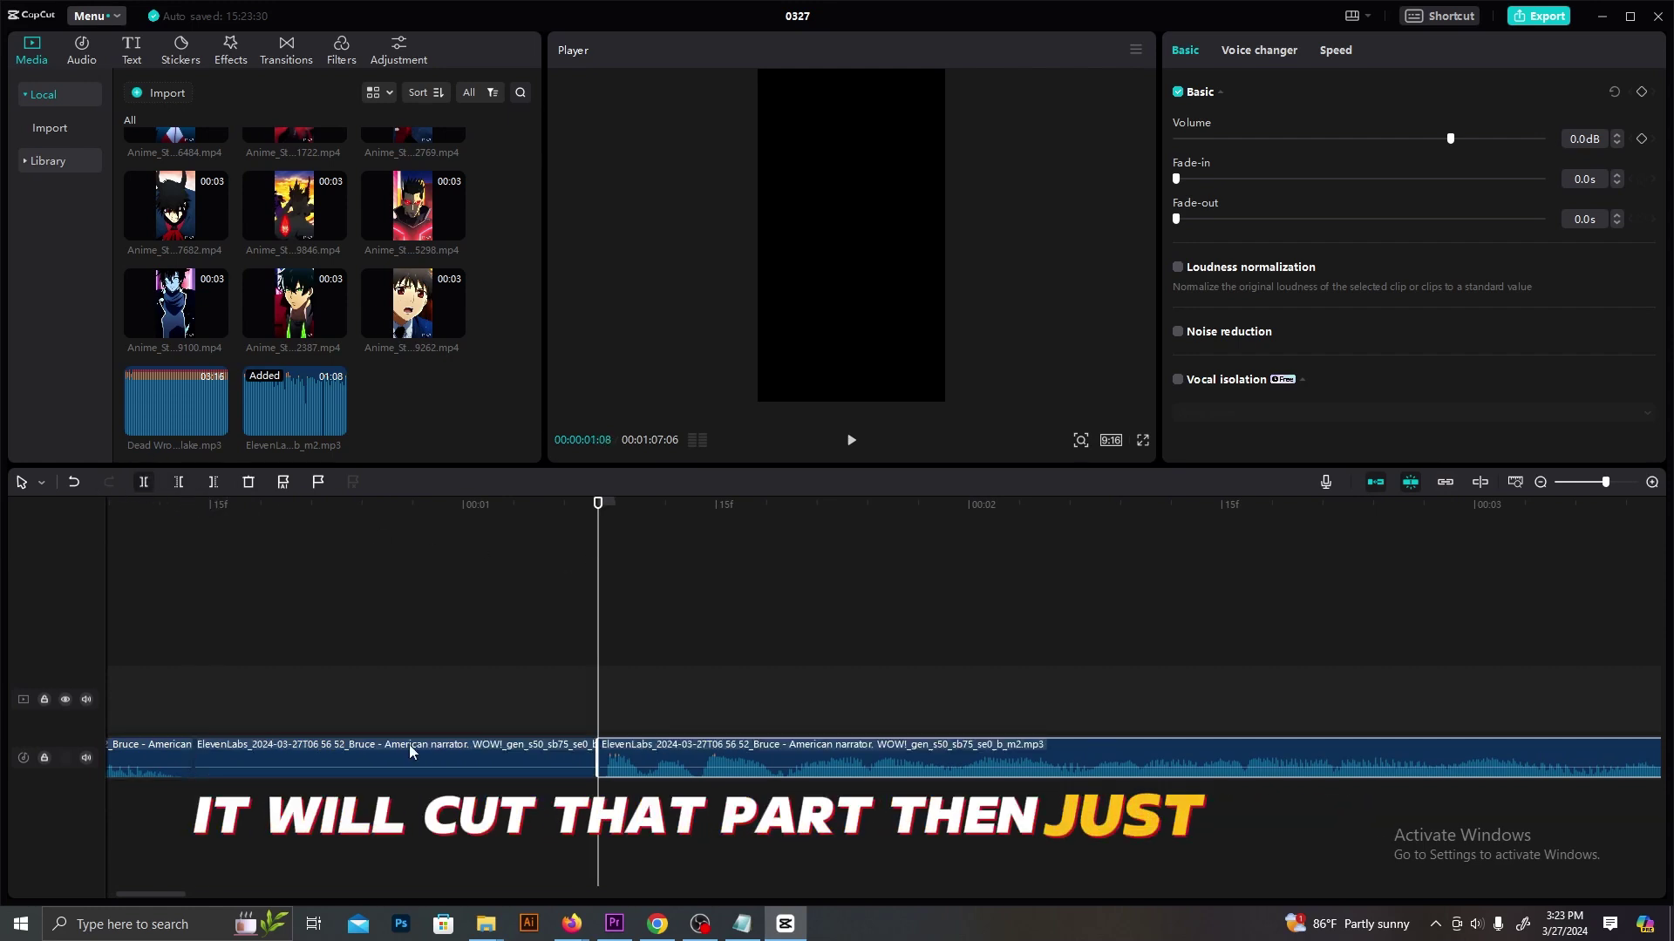
key(q)
Step: Split the voiceover at the following pauses and cut out their silent gaps
drag(1605, 483, 1586, 485)
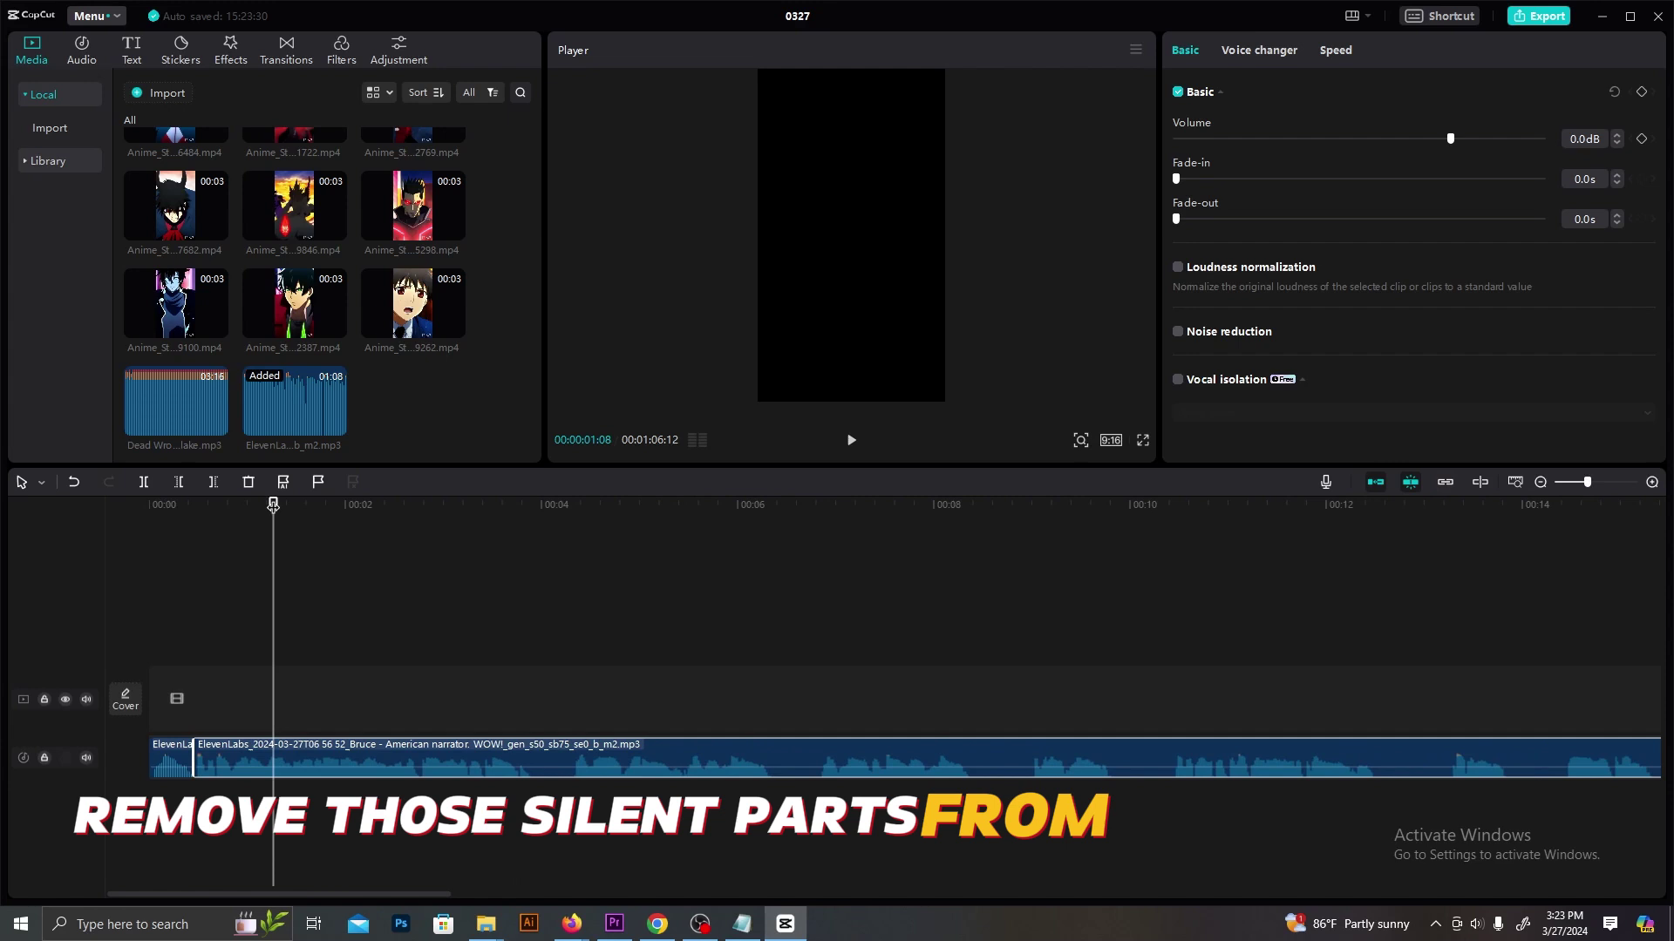
click(538, 504)
drag(538, 506, 568, 505)
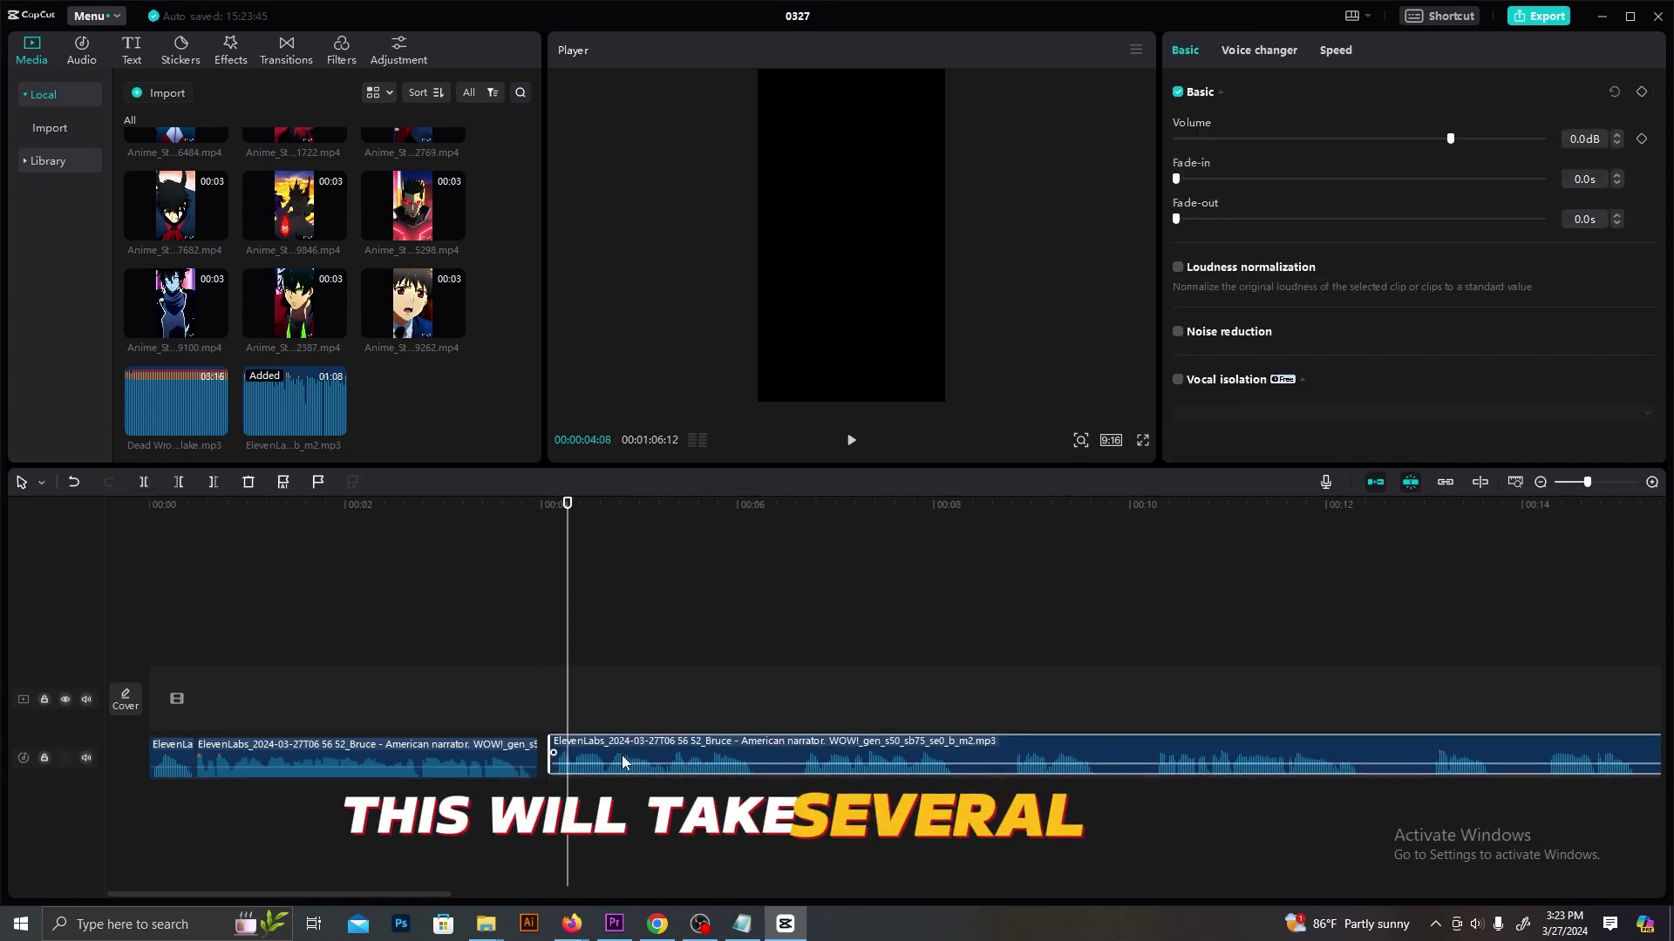
key(q)
click(747, 546)
key(ctrl+b)
click(783, 593)
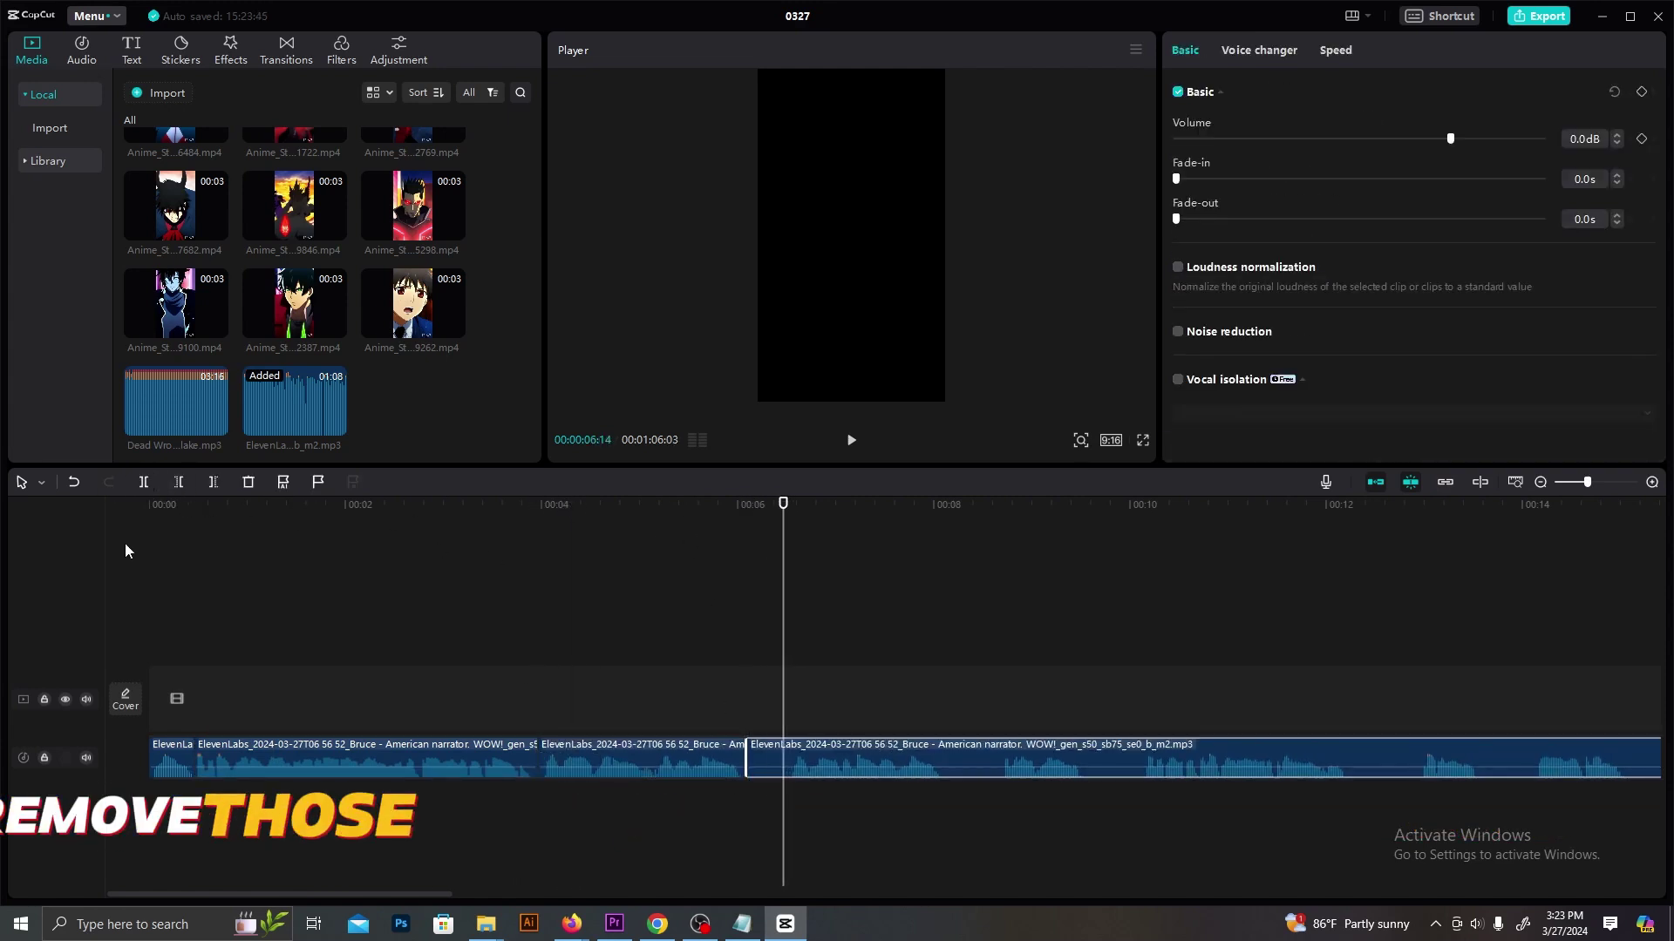
click(839, 755)
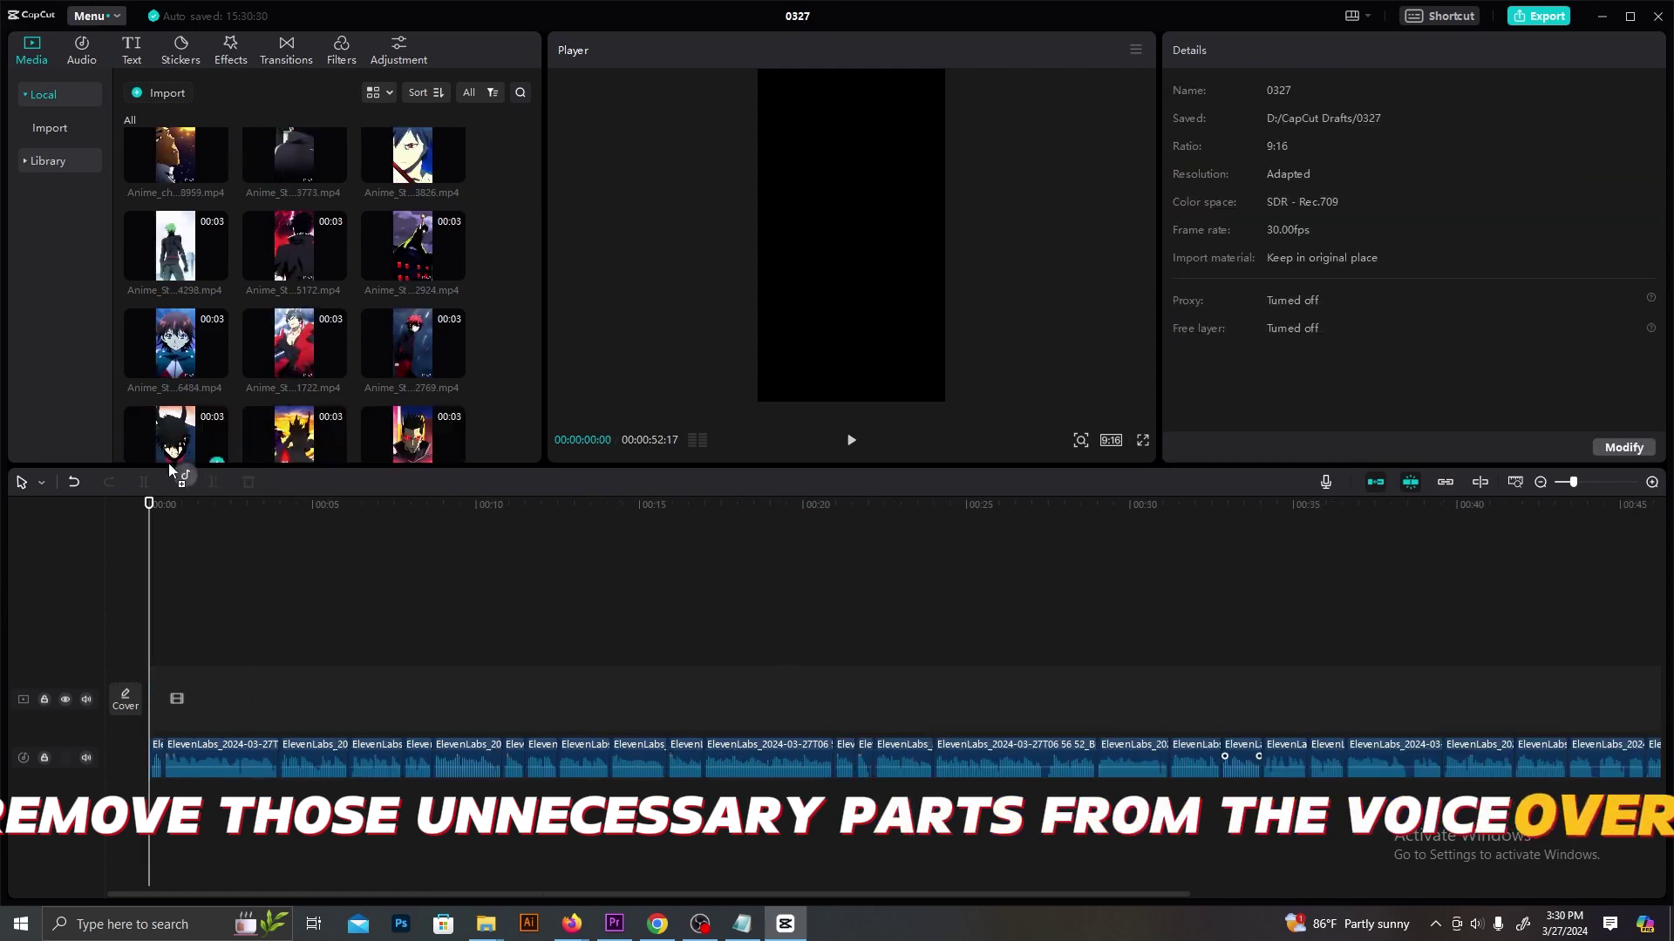
Step: Drag the first batch of anime clips onto the video track in sequence
drag(175, 248, 392, 697)
scroll(293, 288, down, 1)
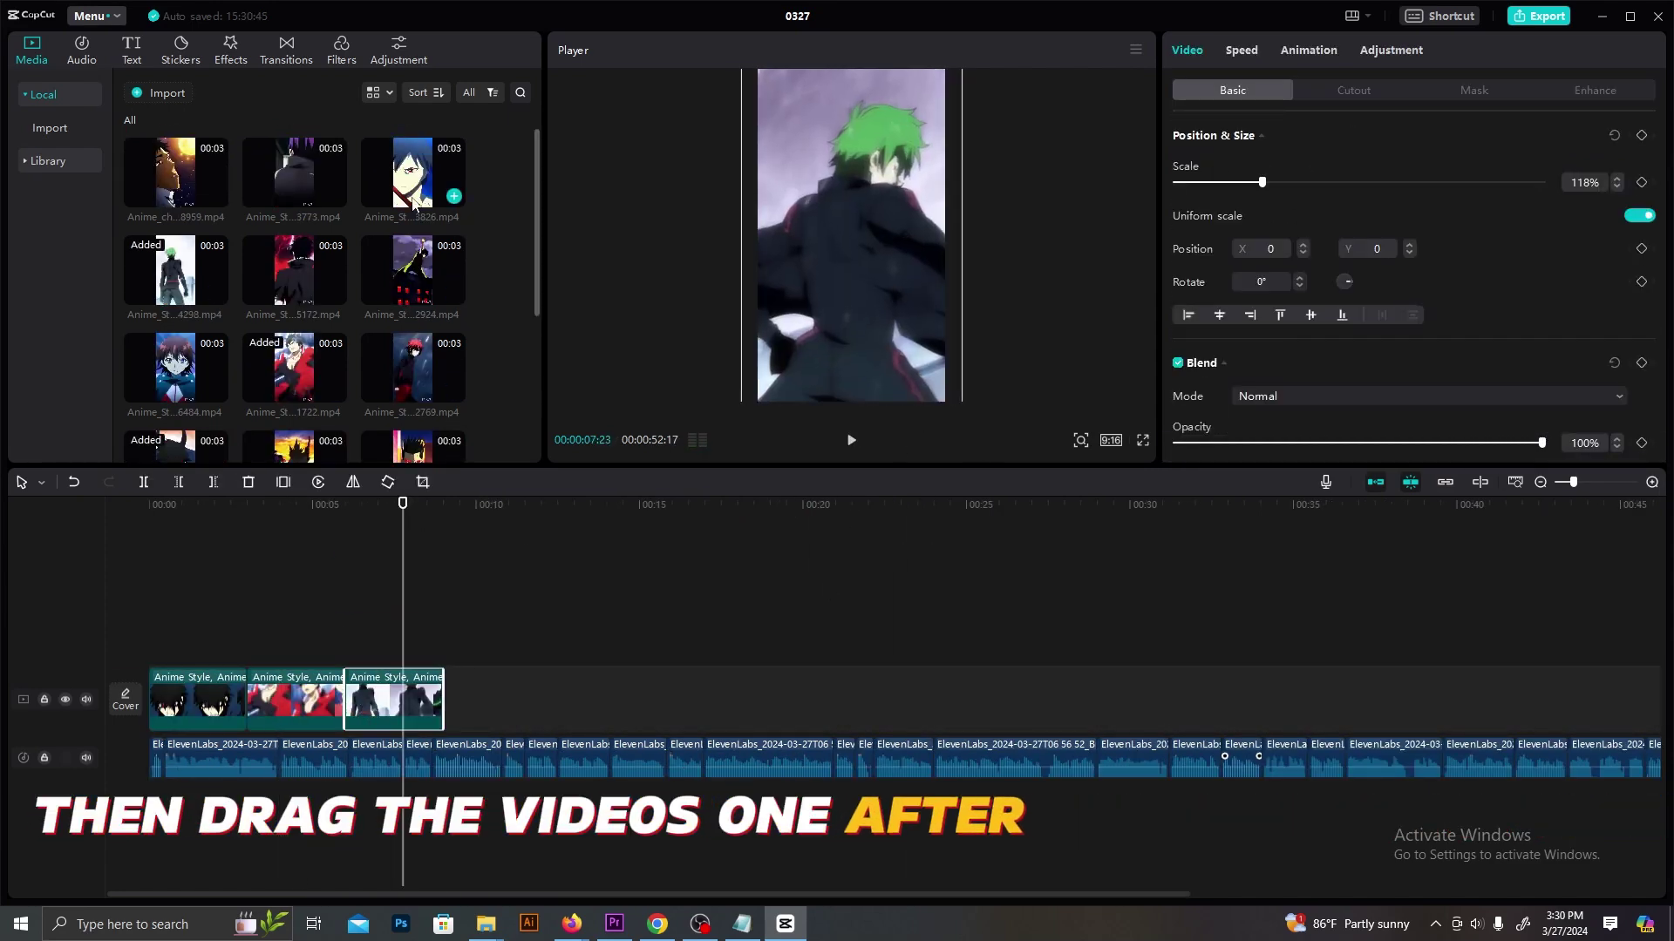
drag(175, 388, 493, 697)
drag(412, 292, 590, 697)
drag(175, 287, 688, 698)
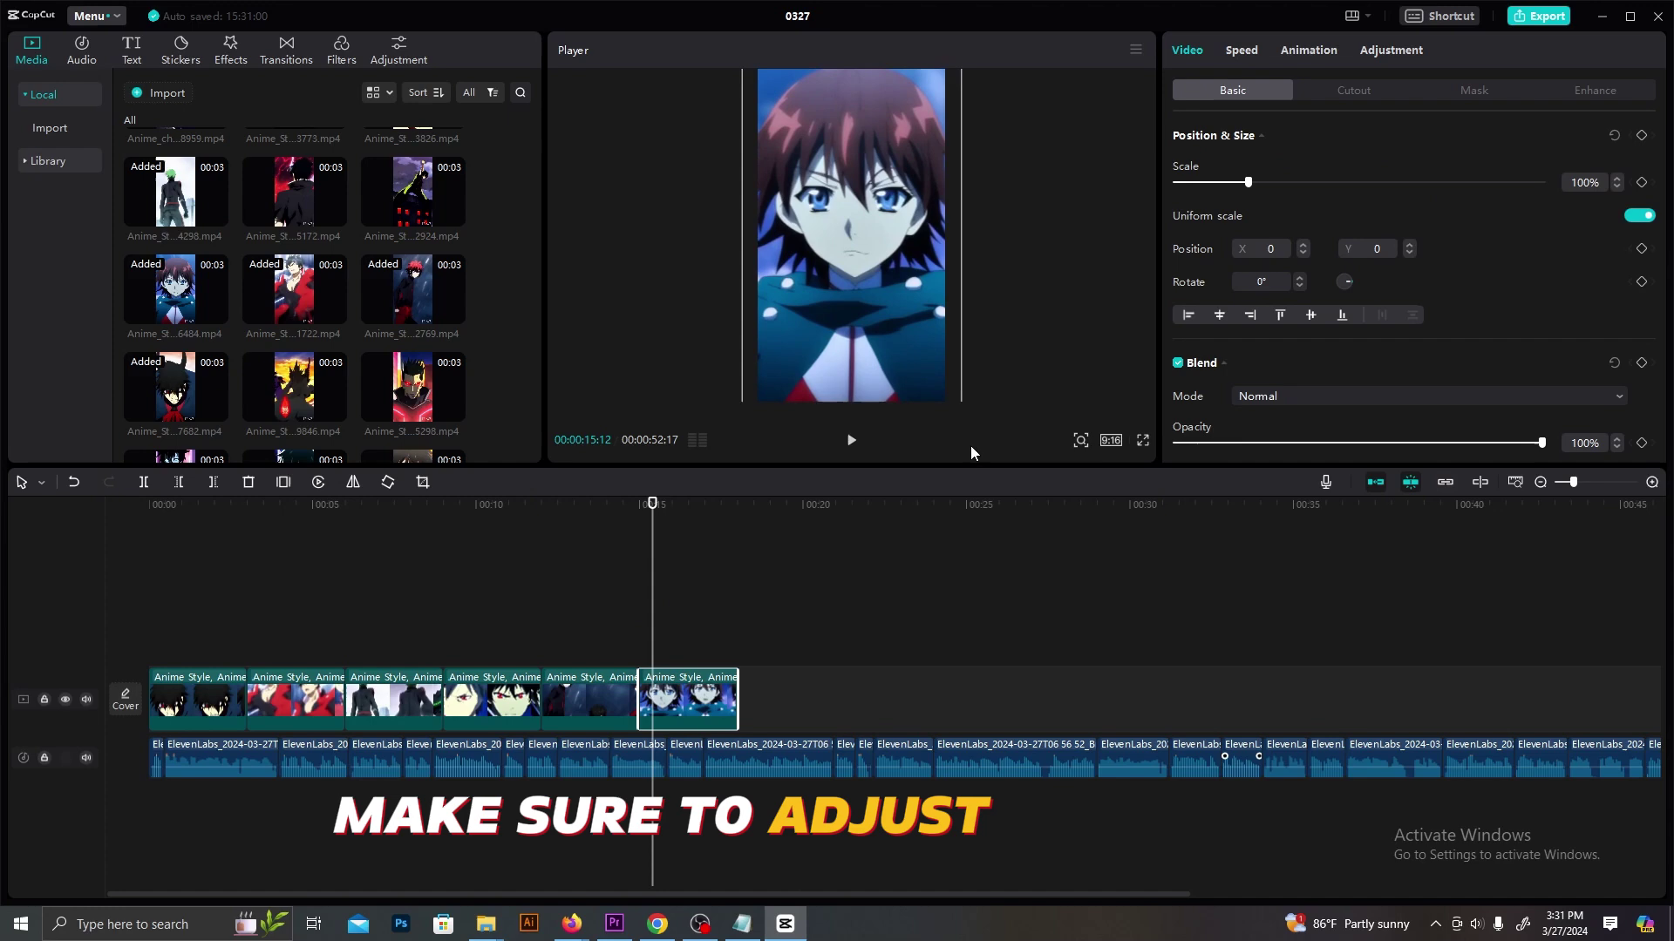
scroll(294, 287, up, 1)
drag(294, 269, 785, 697)
drag(175, 175, 872, 697)
key(space)
Step: Append the remaining anime clips end to end and preview the sequence
drag(175, 444, 976, 697)
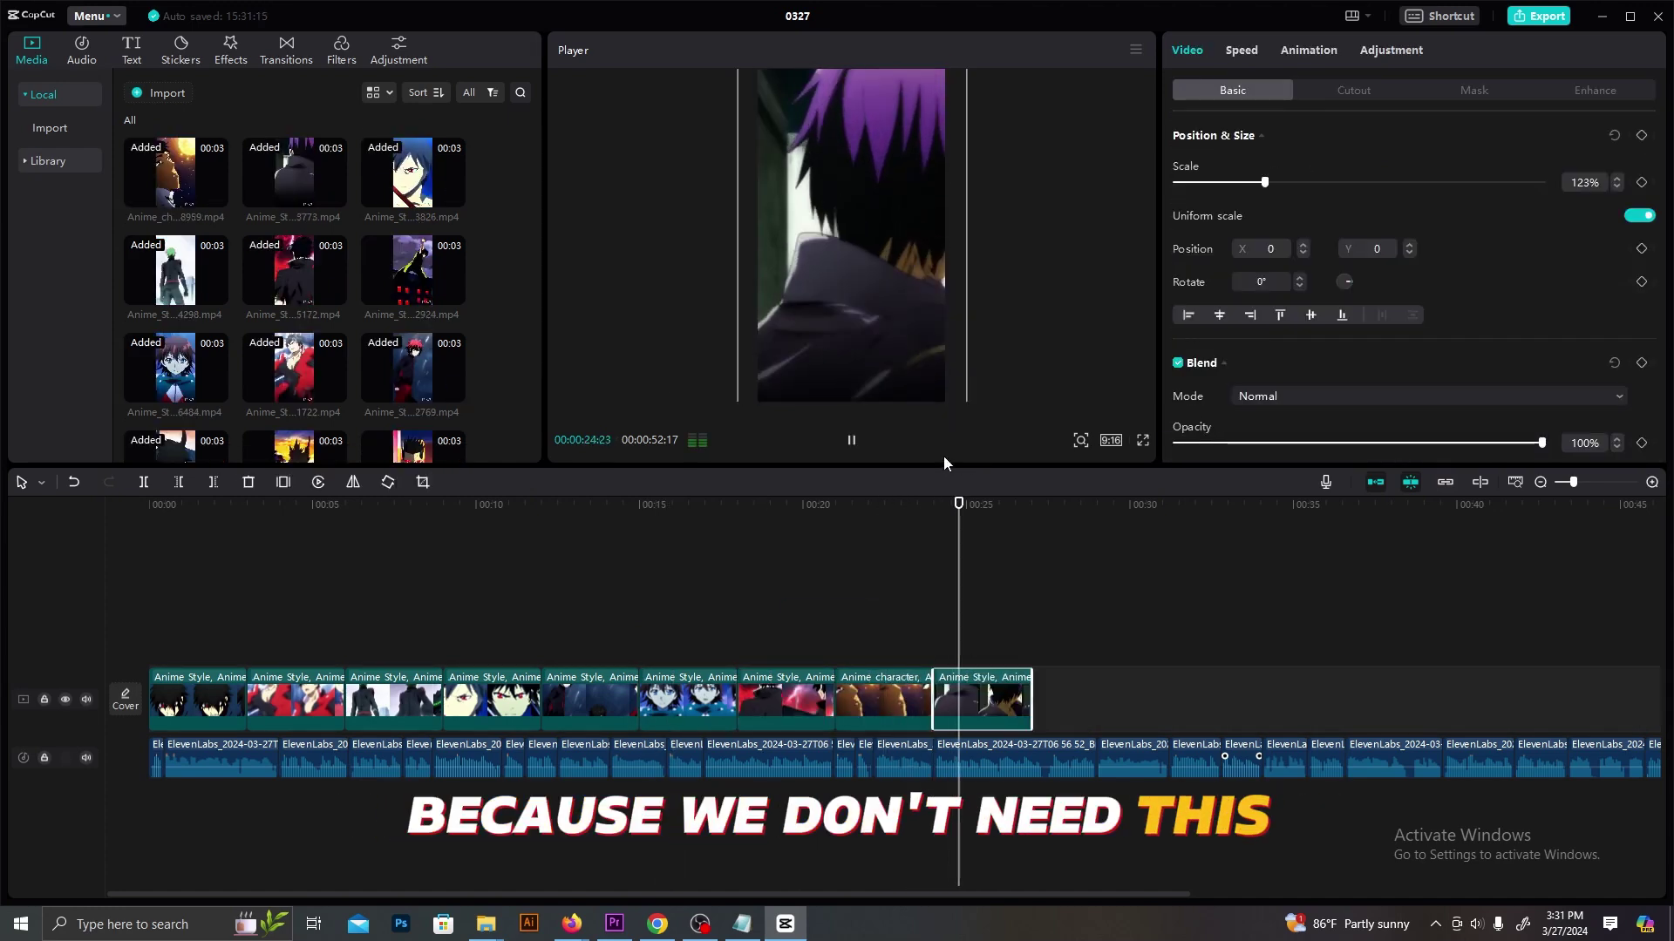
scroll(294, 288, down, 2)
drag(294, 310, 1081, 697)
drag(175, 410, 1177, 697)
drag(294, 410, 1277, 697)
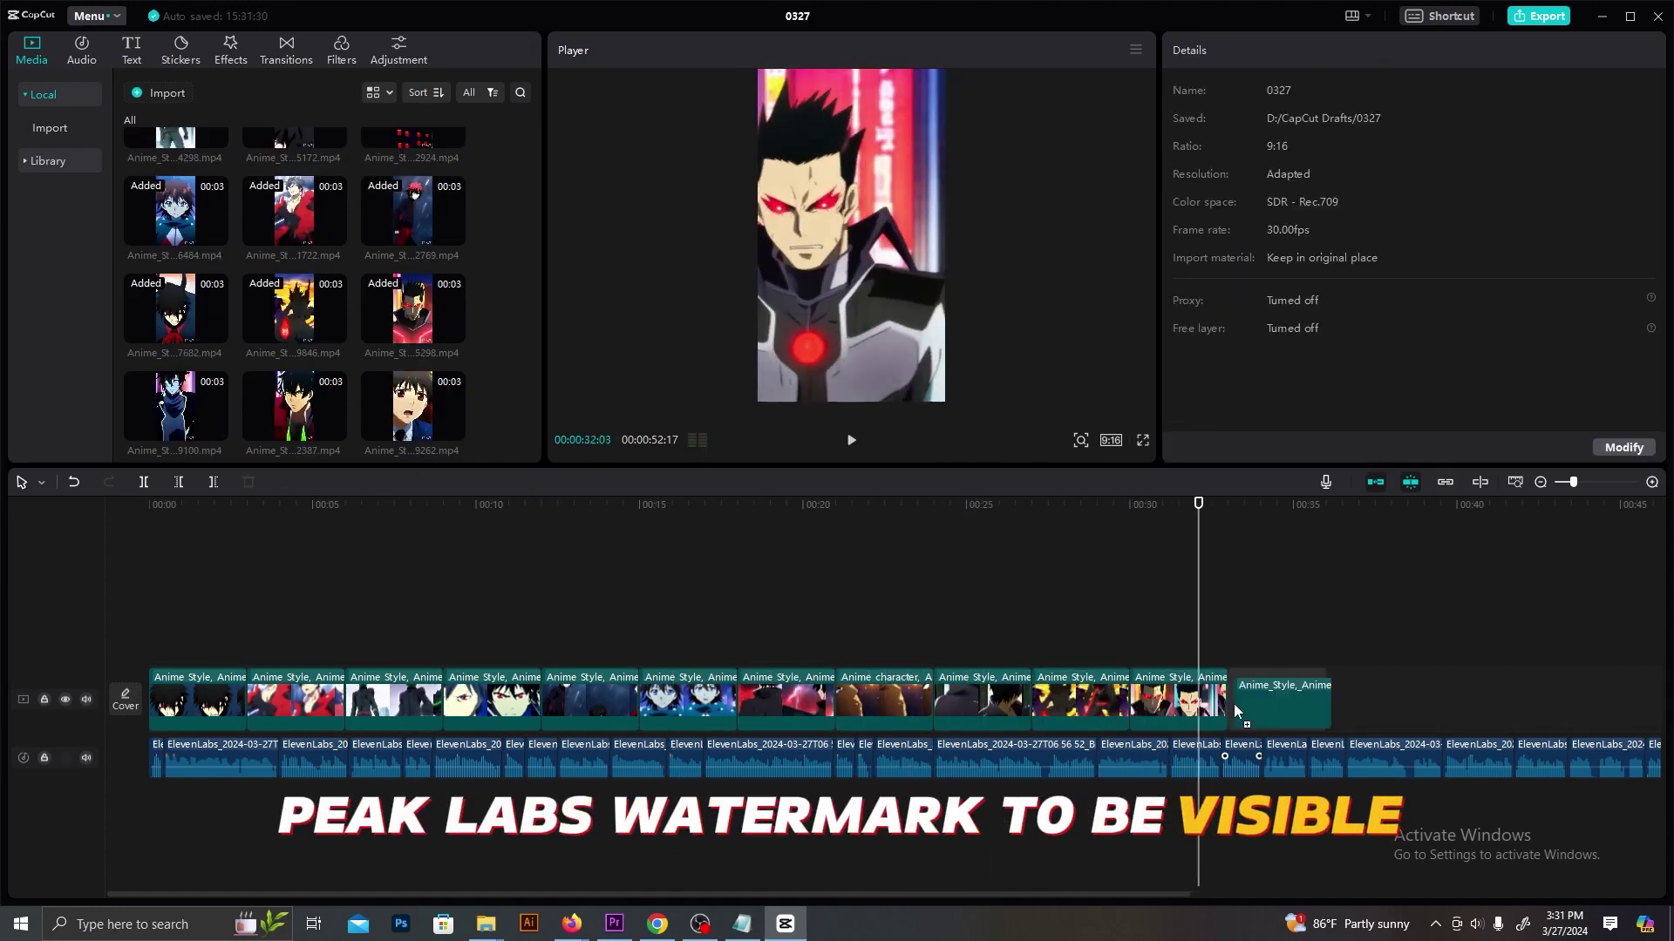
key(space)
drag(413, 405, 994, 697)
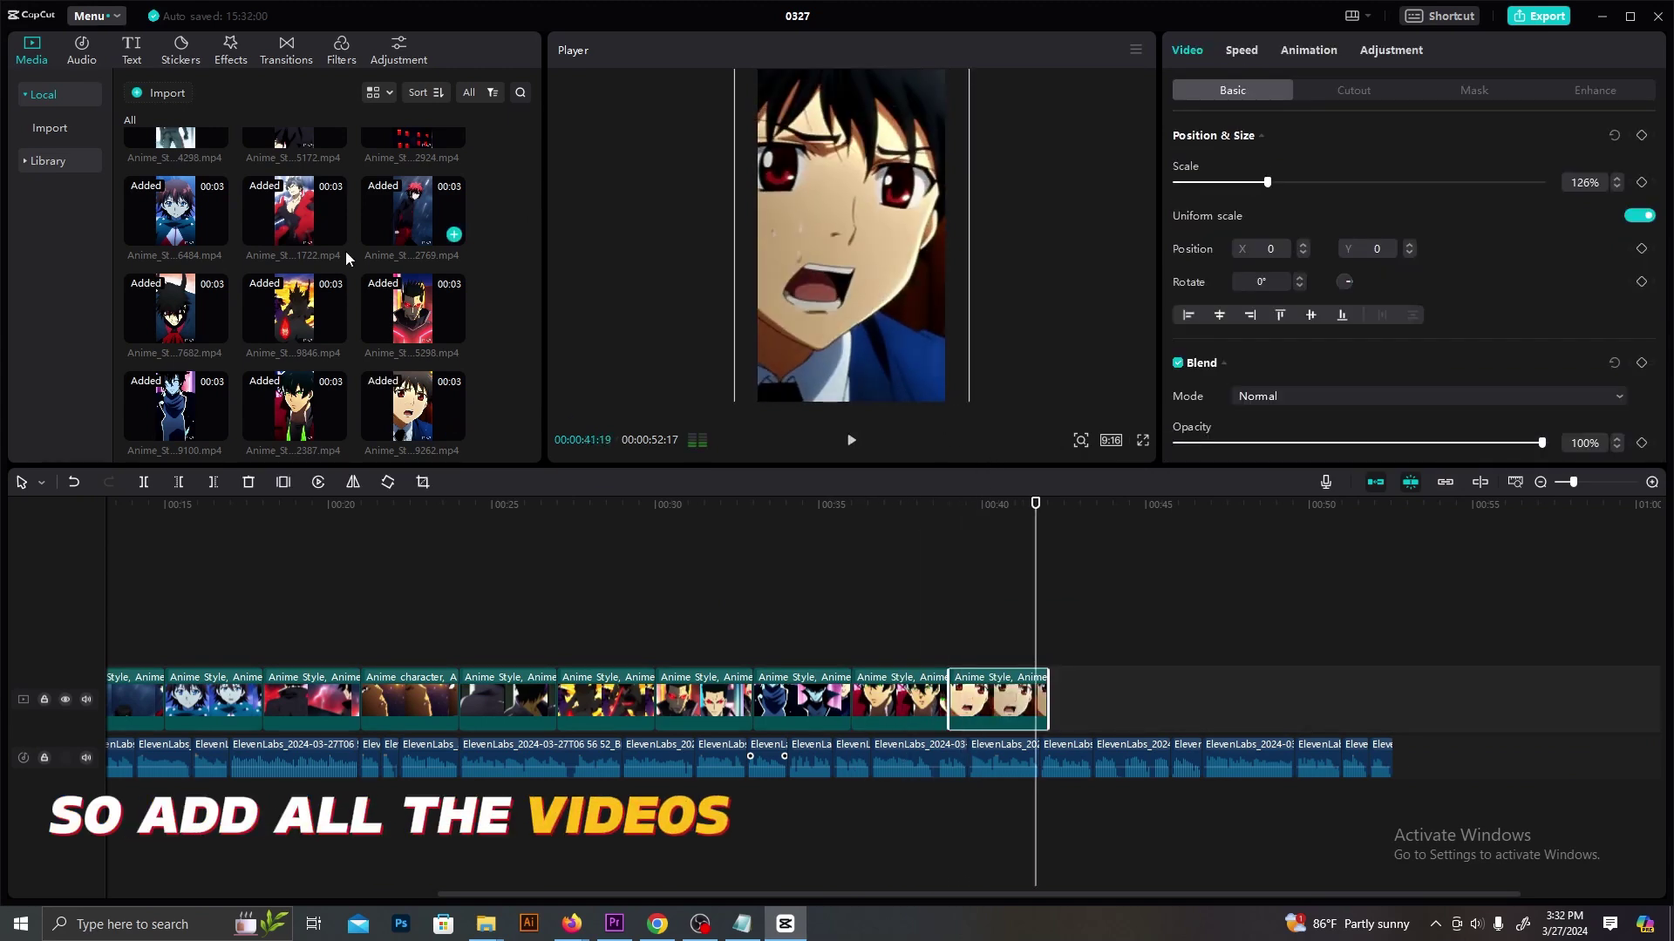
drag(247, 358, 1220, 698)
key(space)
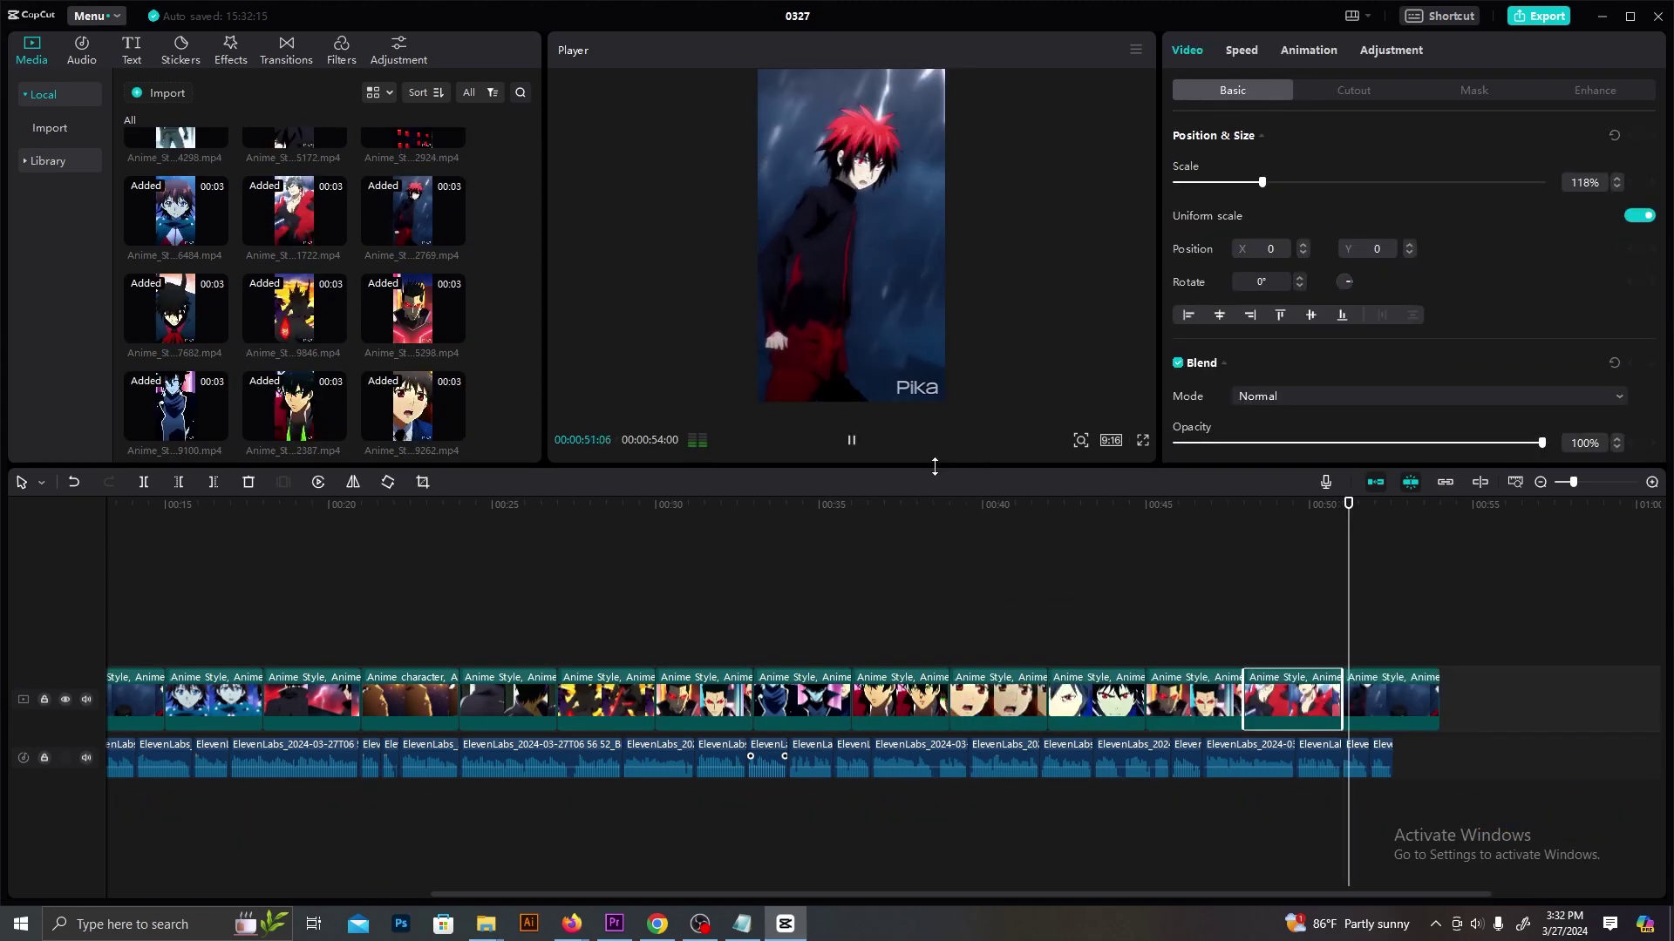
Step: Scale the clips to 120% and trim the last clip to end with the narration
drag(945, 397, 974, 446)
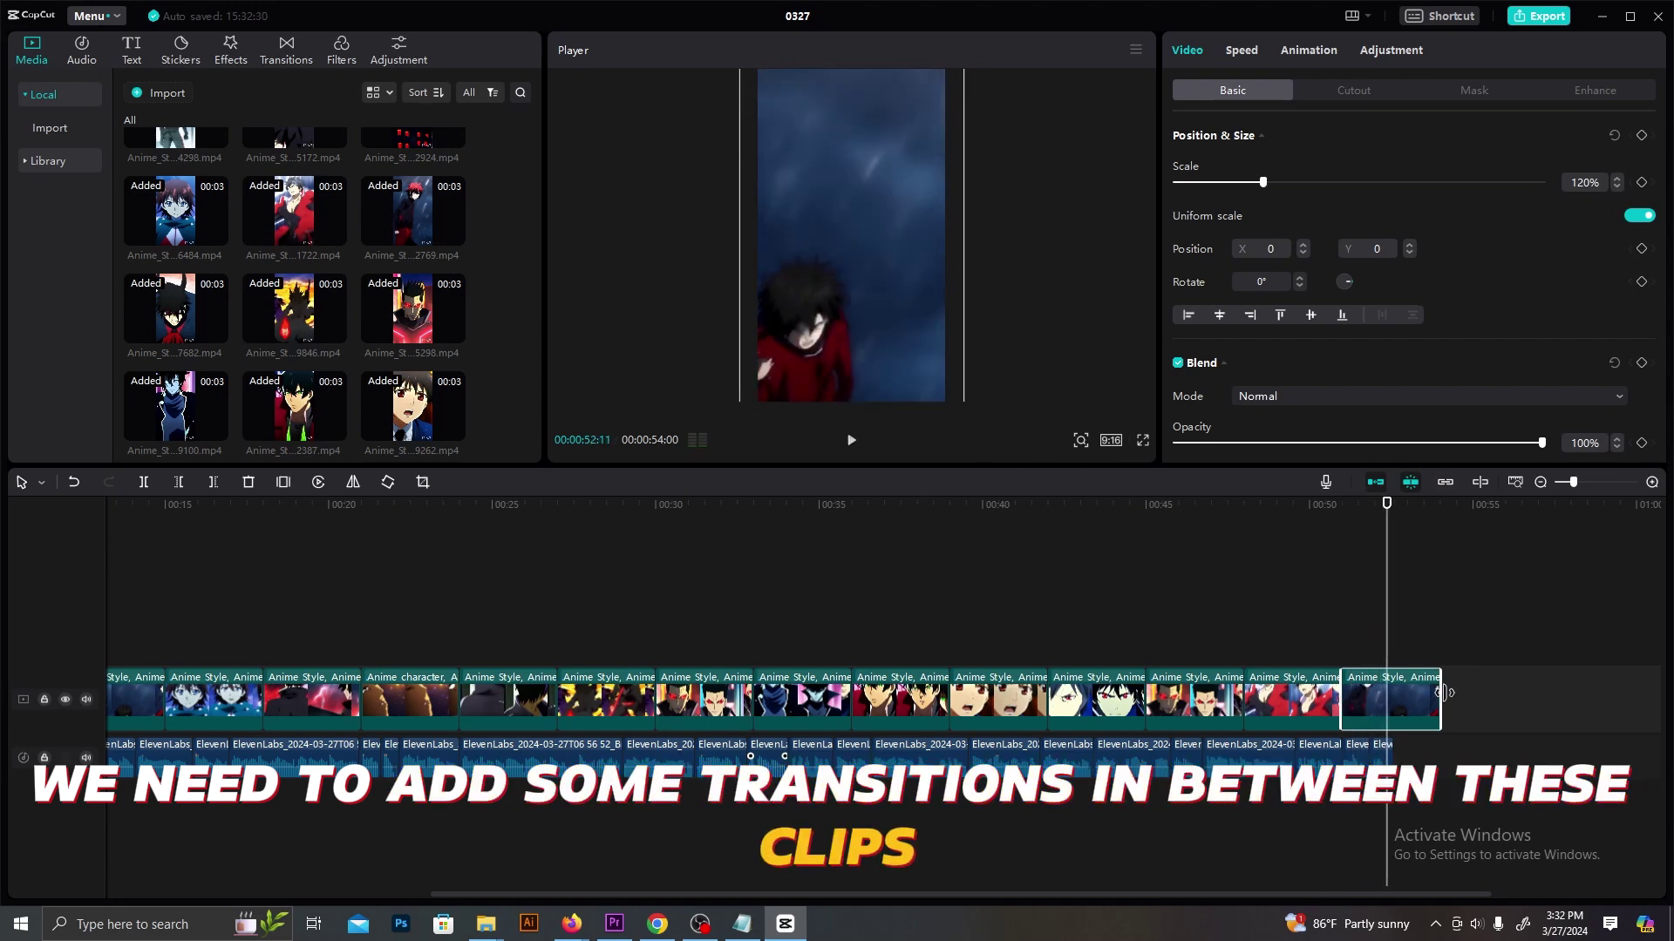
drag(1443, 693, 1393, 693)
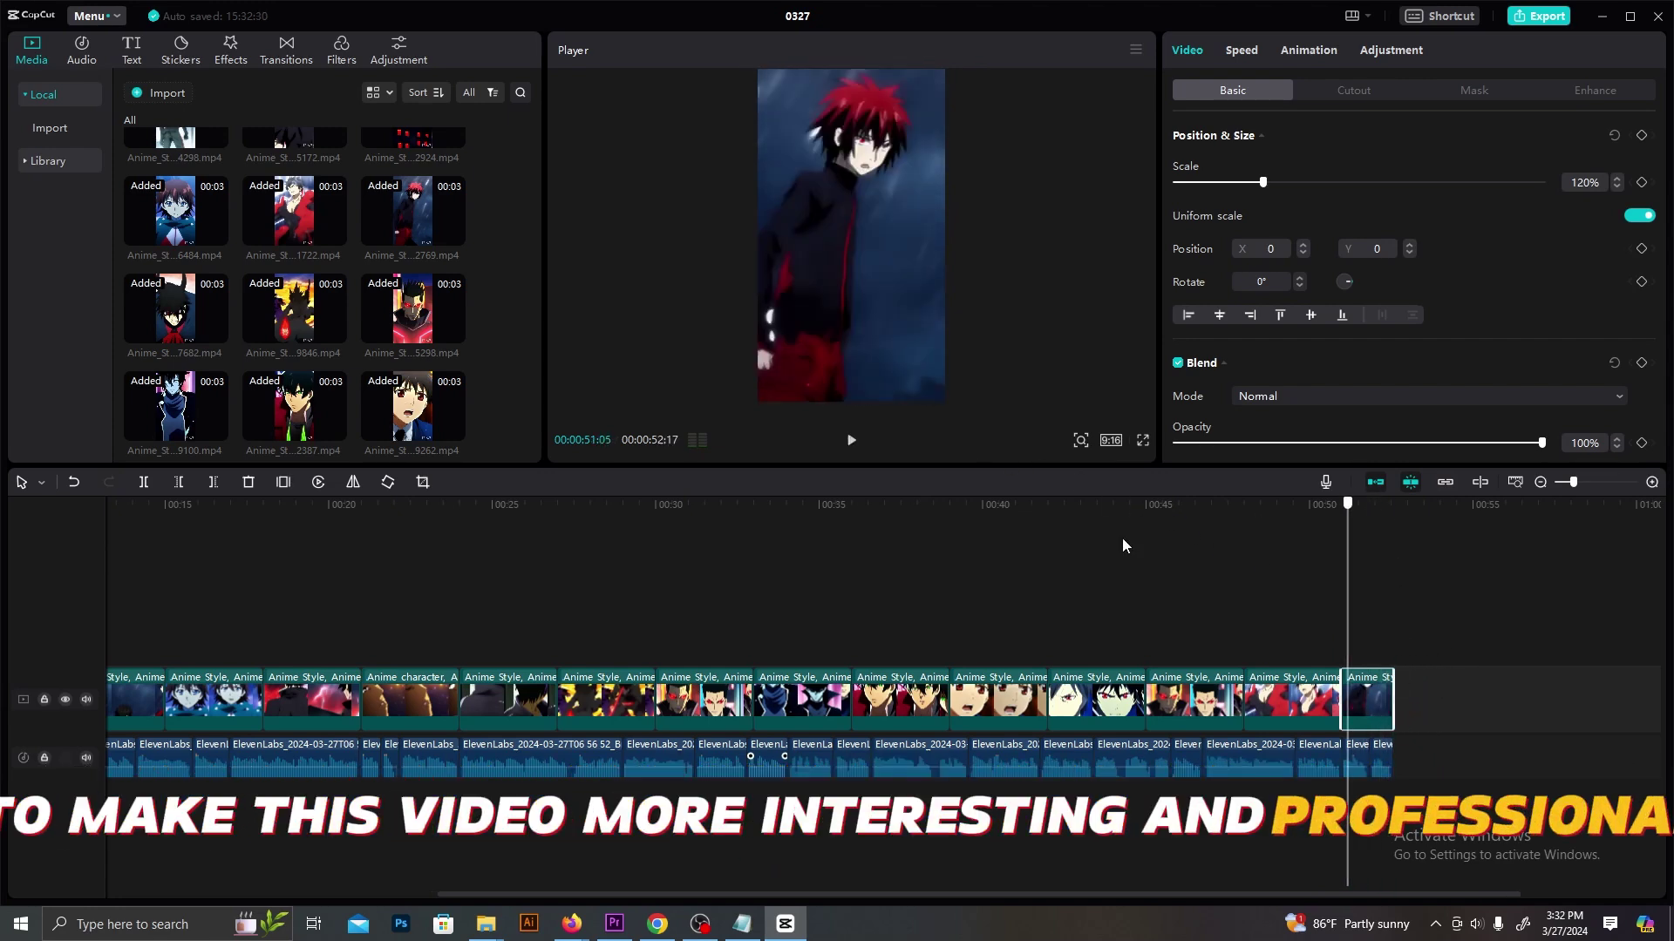
key(Home)
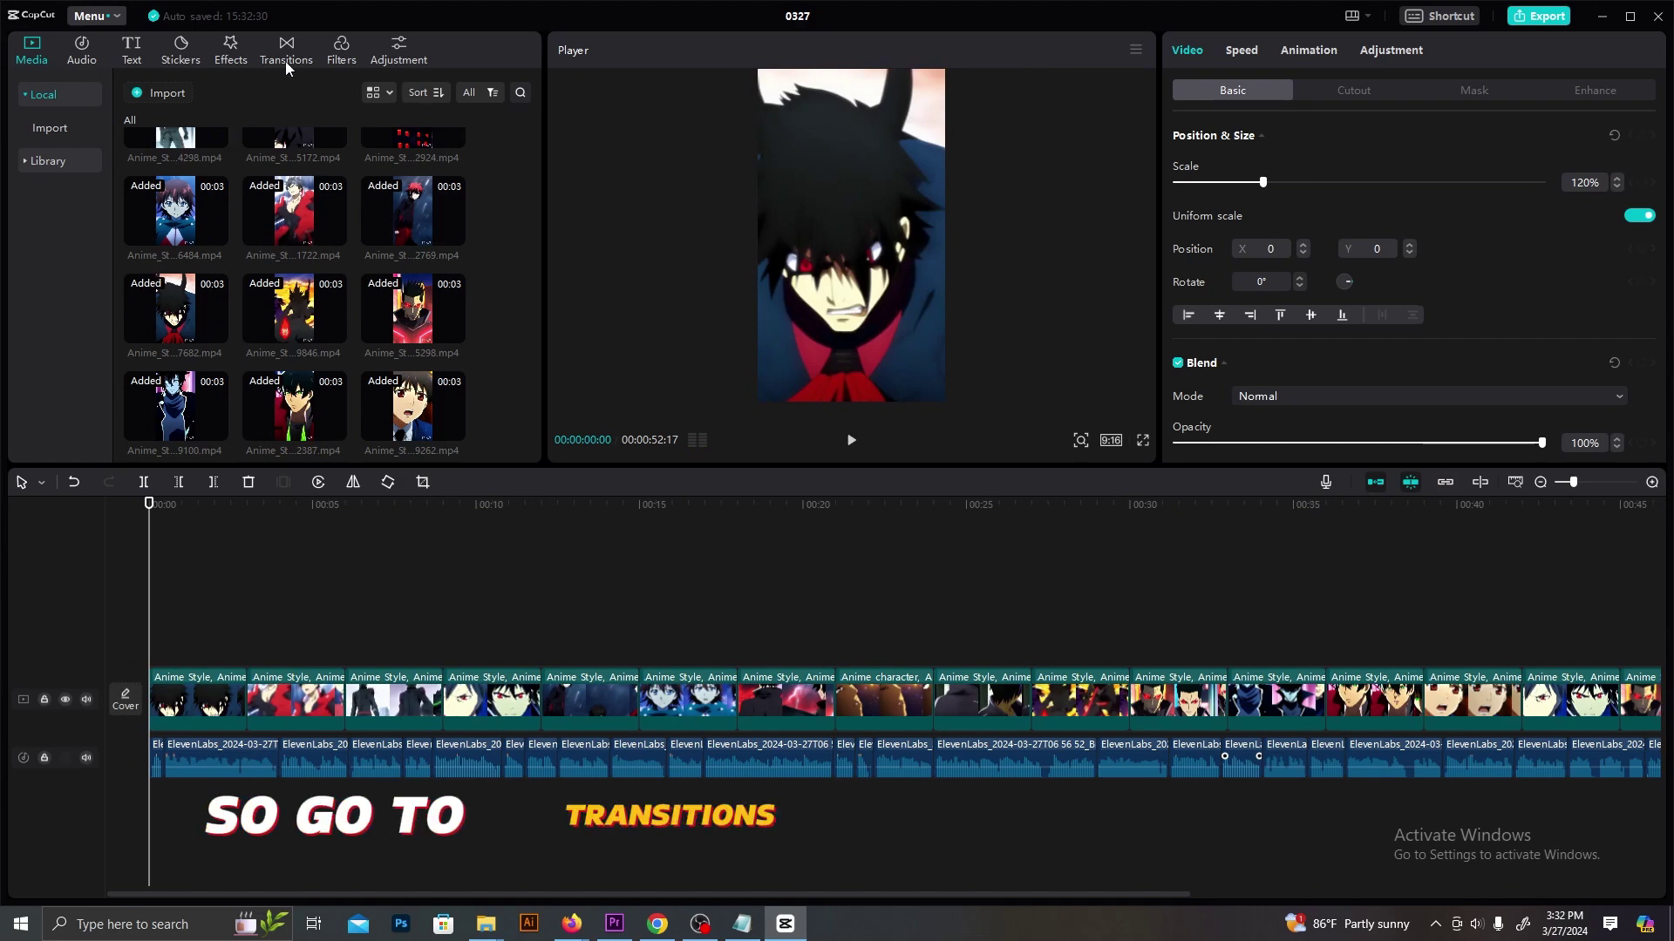
Step: Place a Burn II transition at the first clip junction, accepting the duplicate frames
click(287, 53)
scroll(272, 174, down, 10)
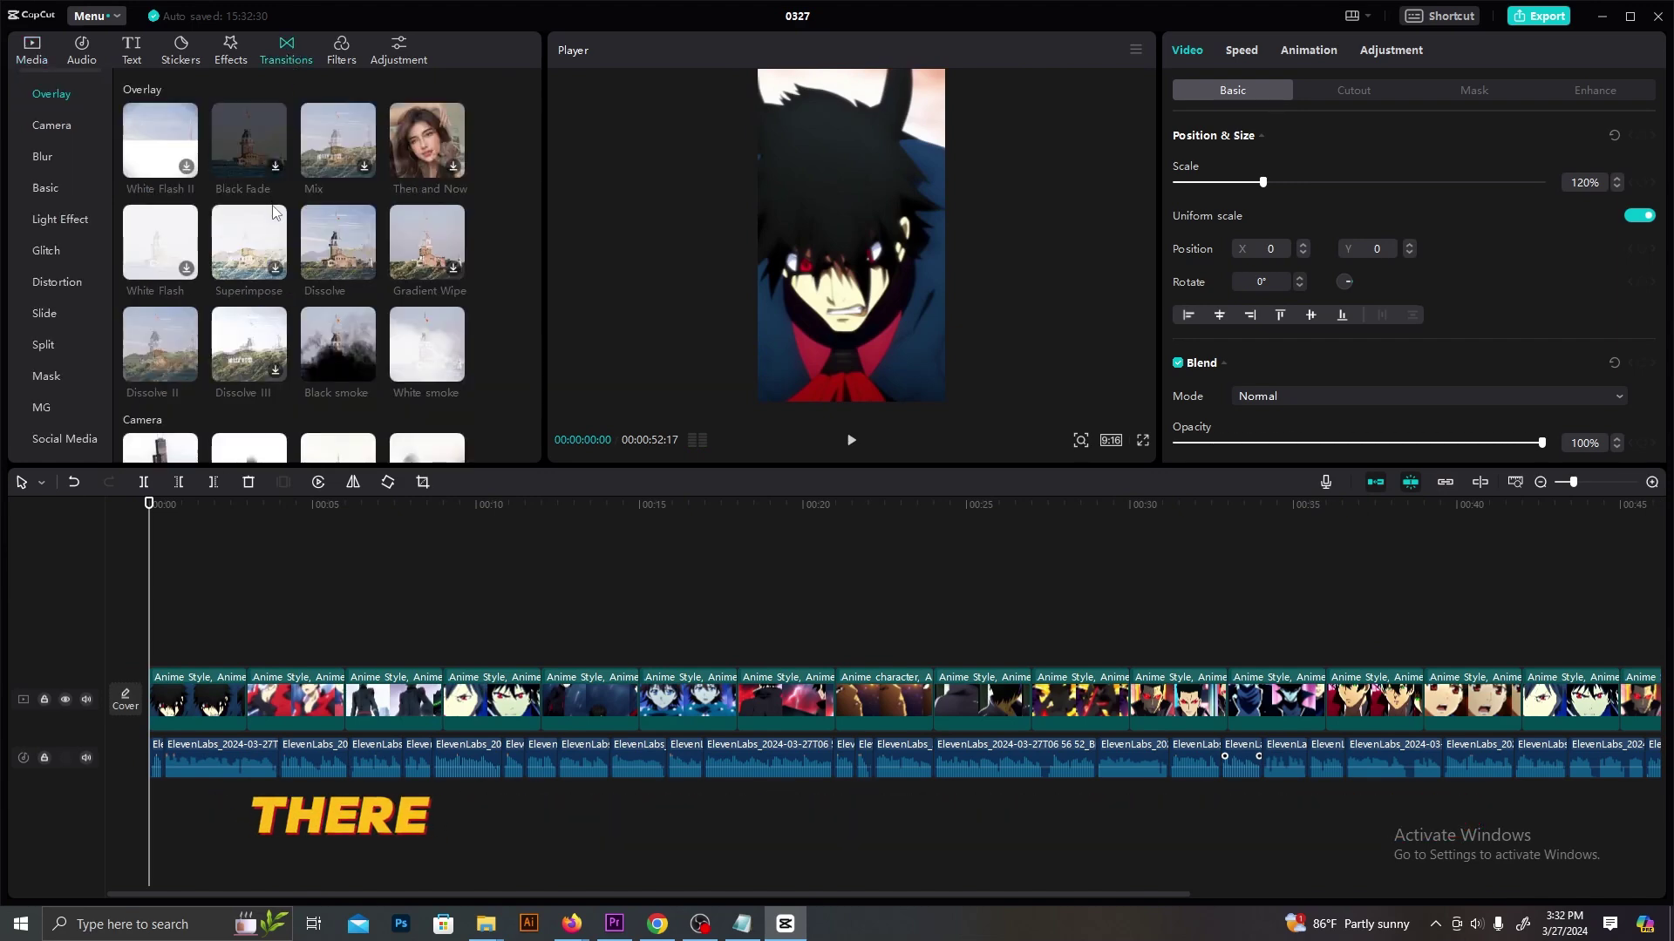
scroll(273, 211, down, 10)
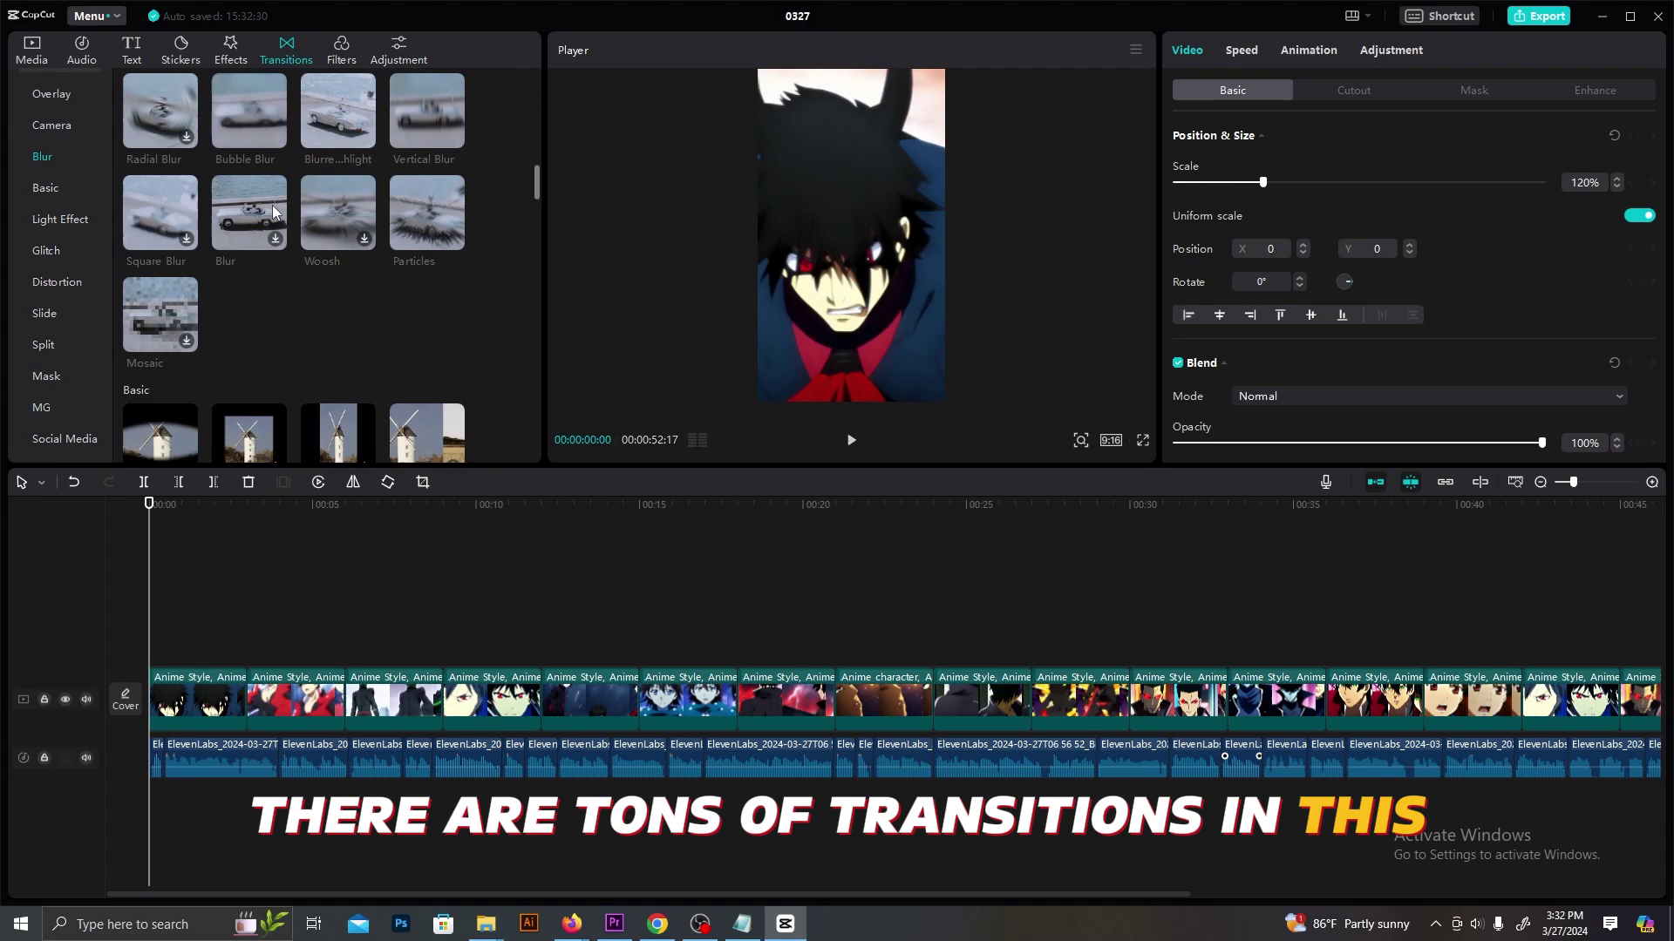
scroll(273, 212, down, 3)
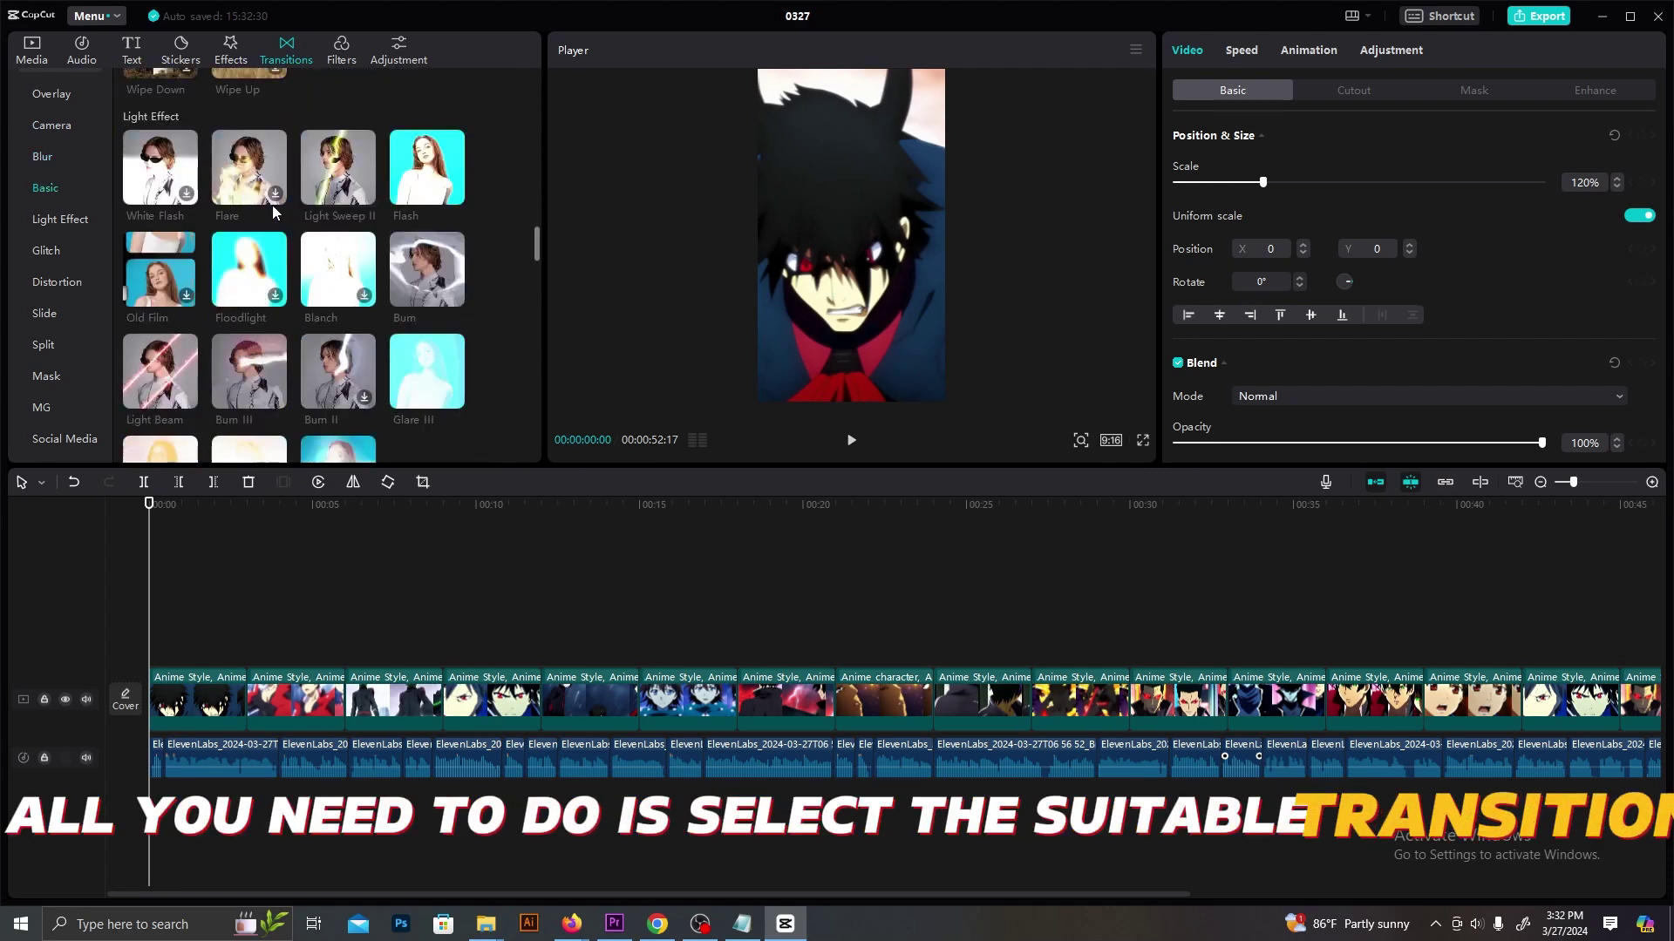
mouse_move(346, 375)
mouse_down()
mouse_move(167, 702)
mouse_move(245, 703)
mouse_up()
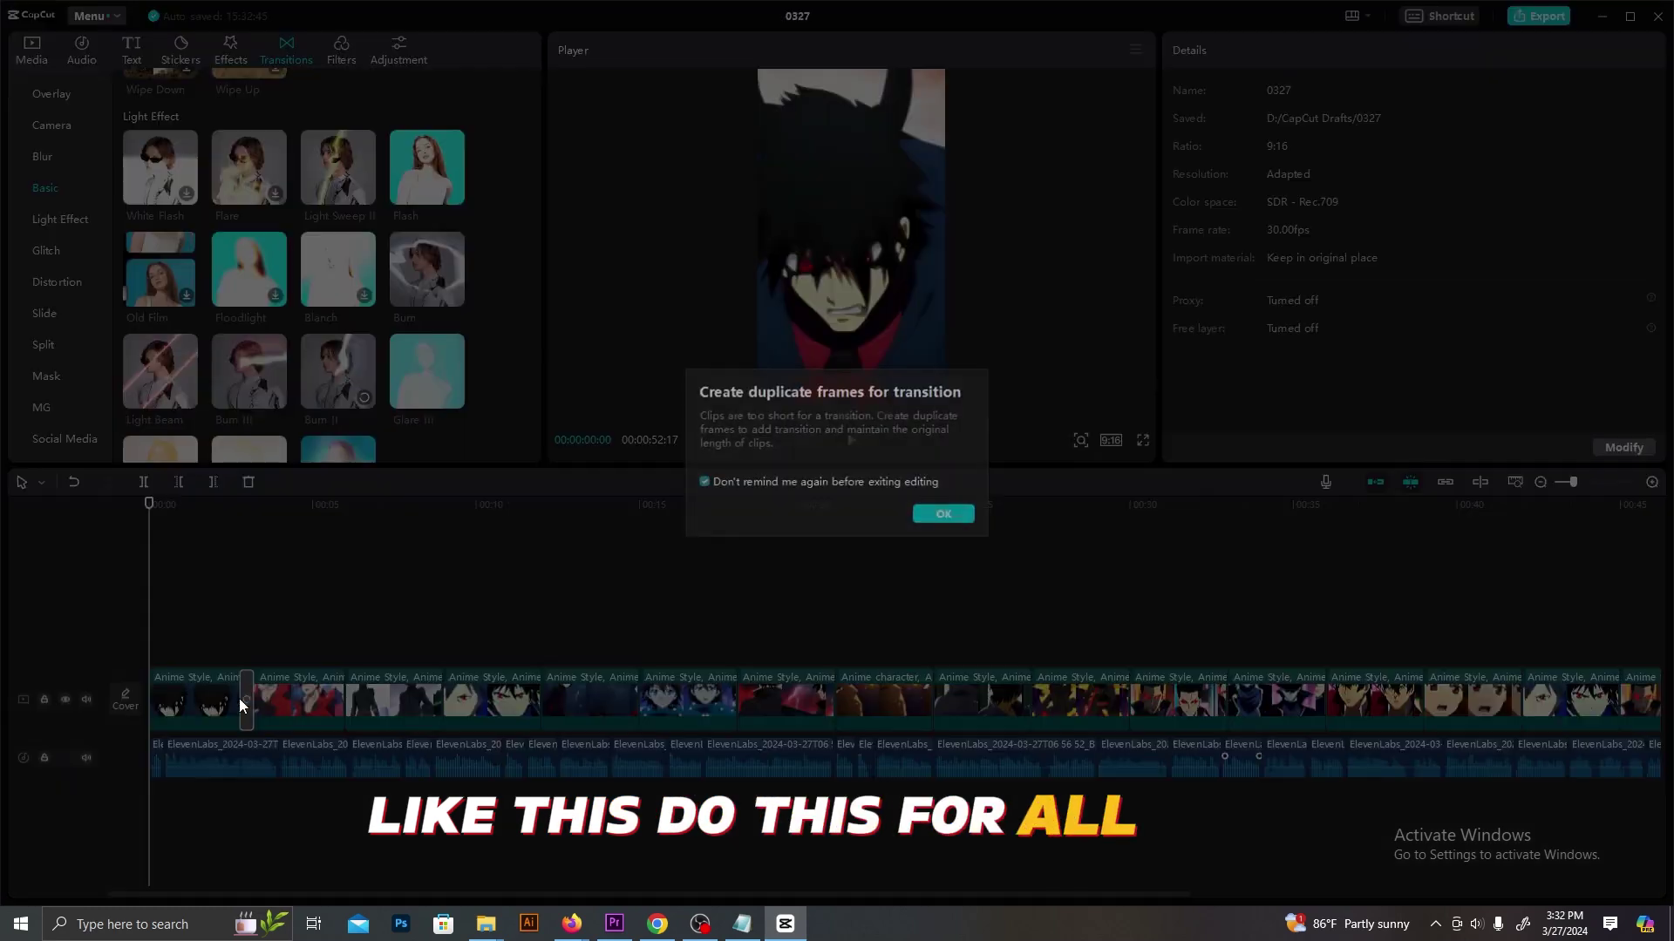
click(941, 508)
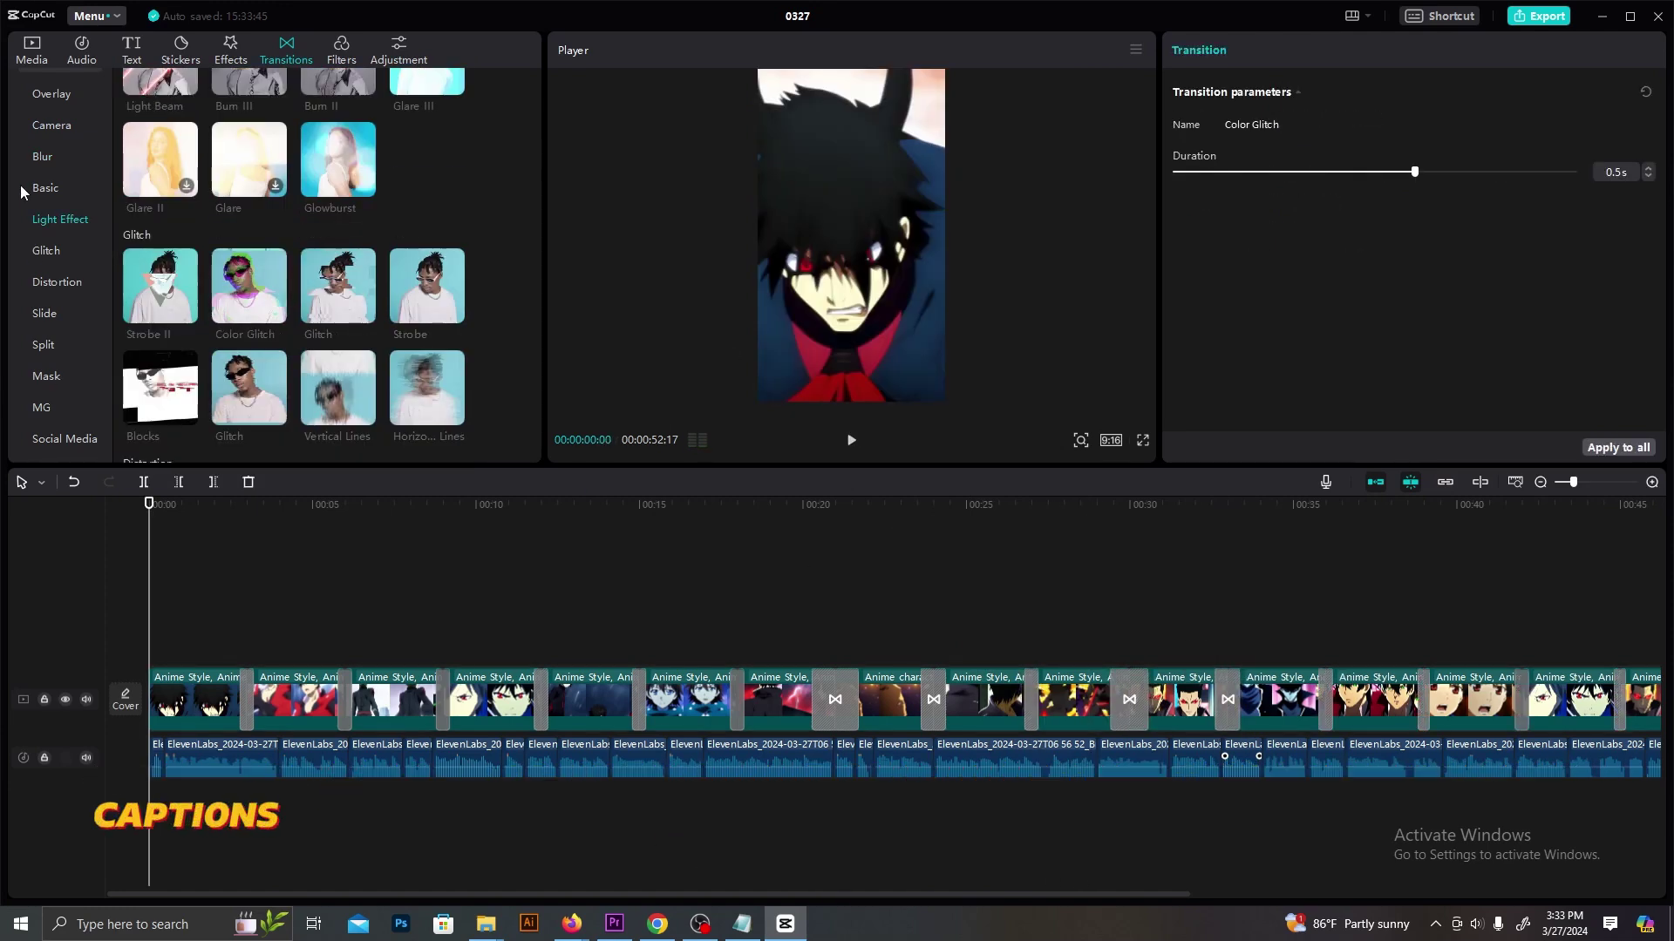
Step: Generate English auto captions from the voiceover and play the project to preview them
click(133, 52)
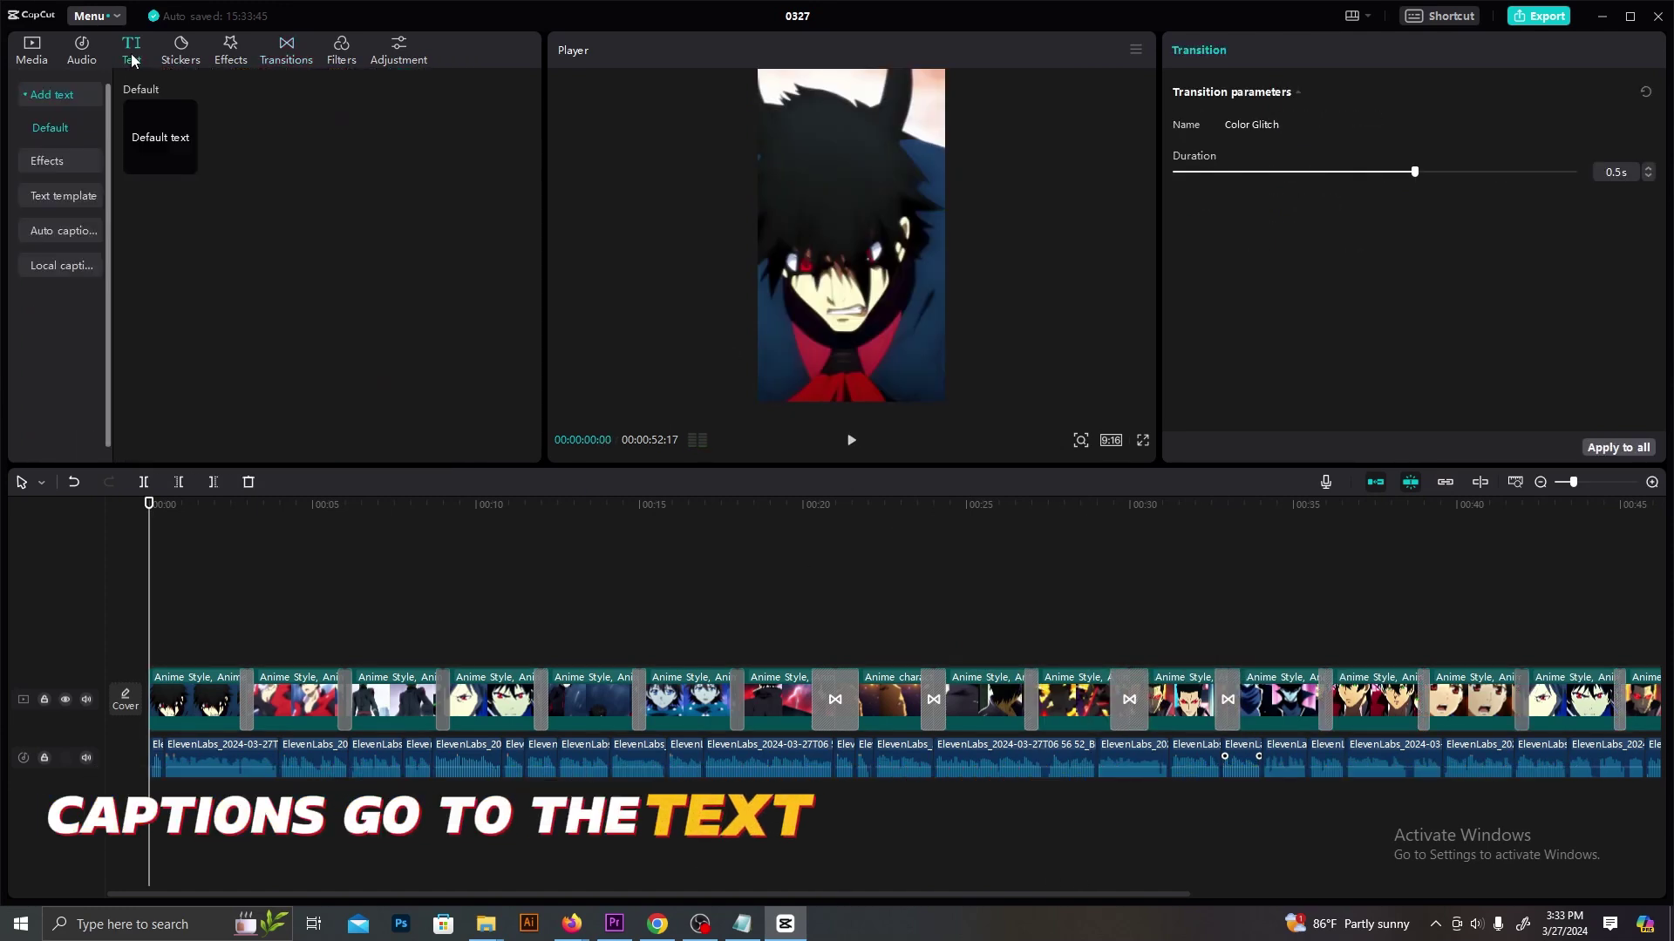
click(75, 232)
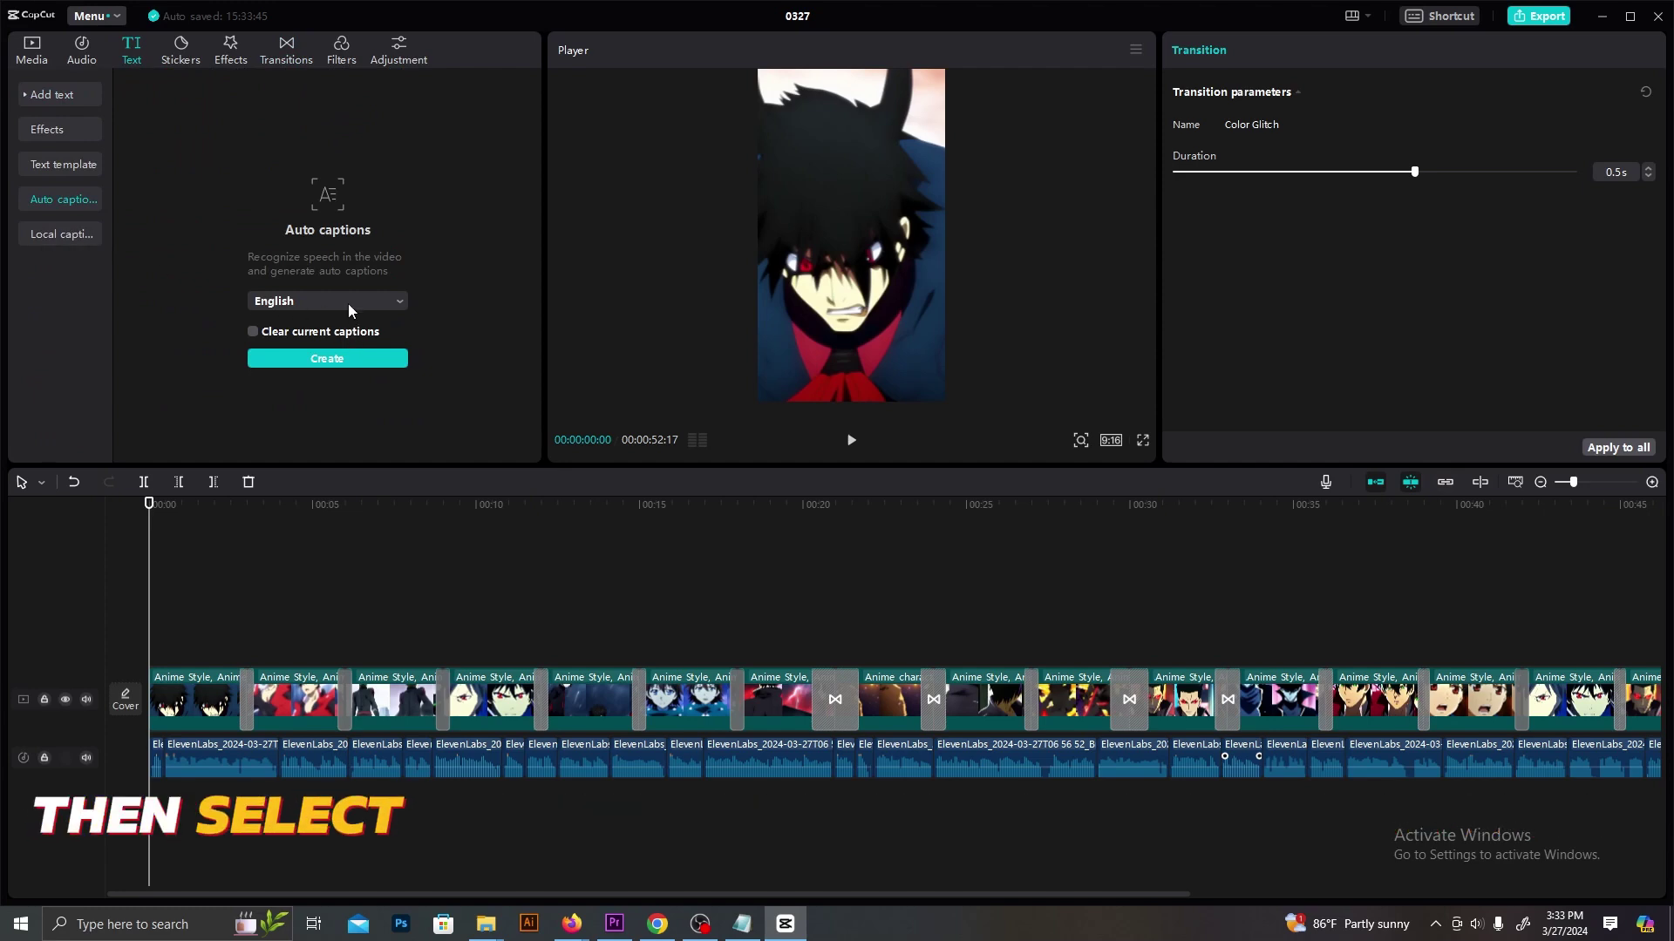
click(361, 353)
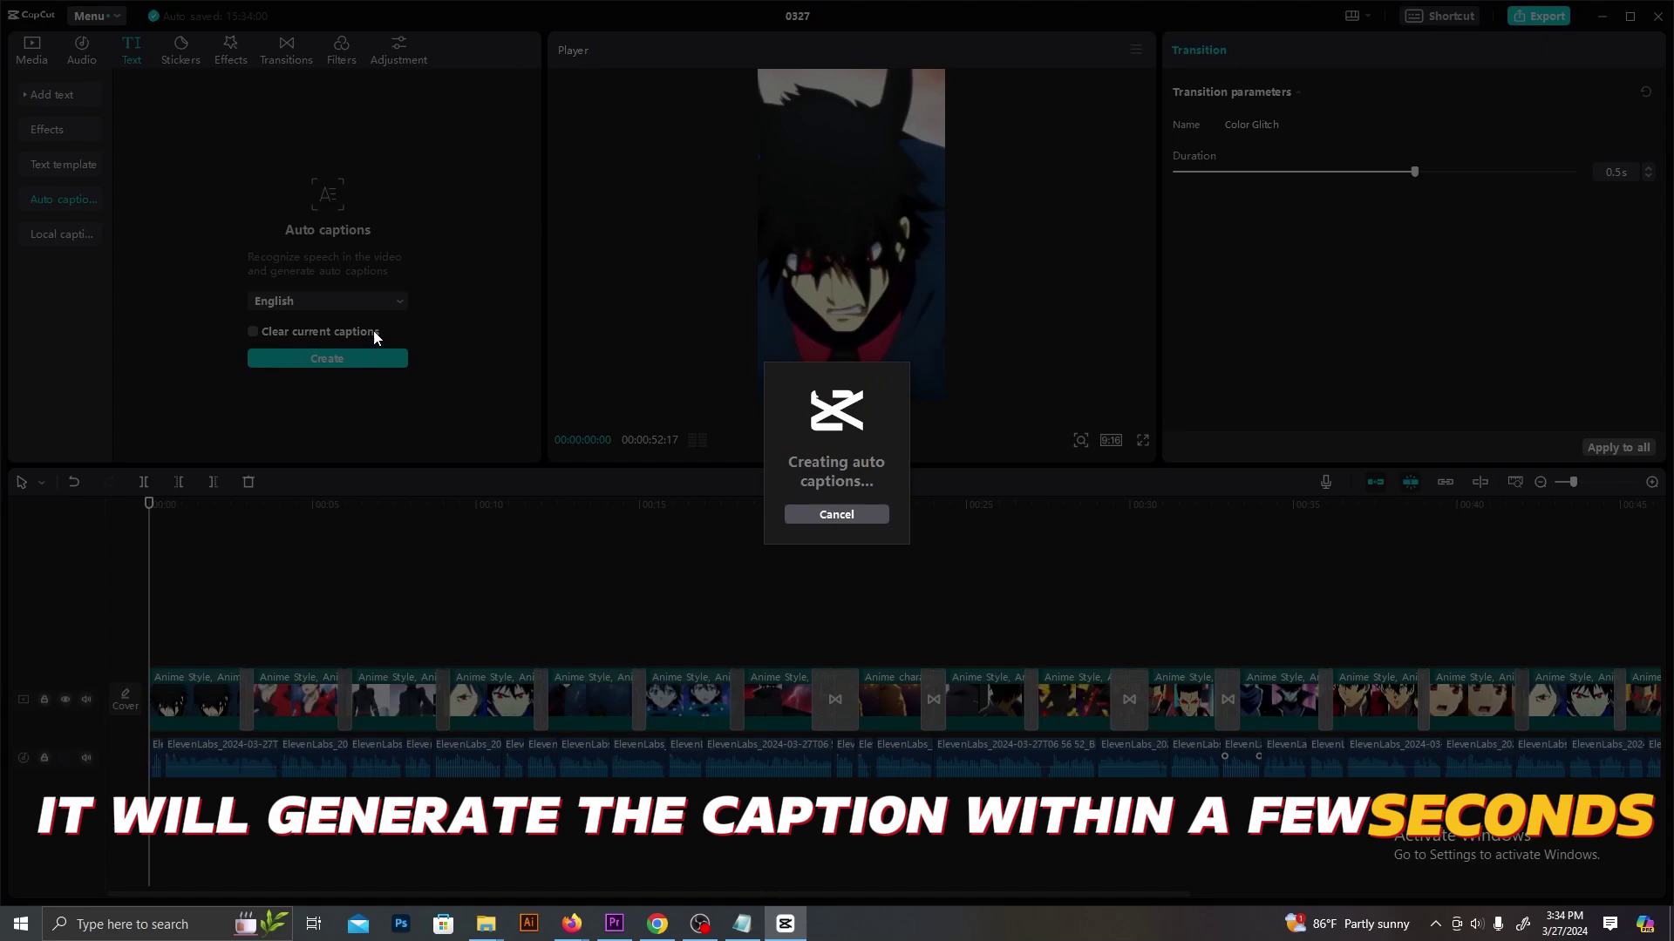
key(space)
key(space)
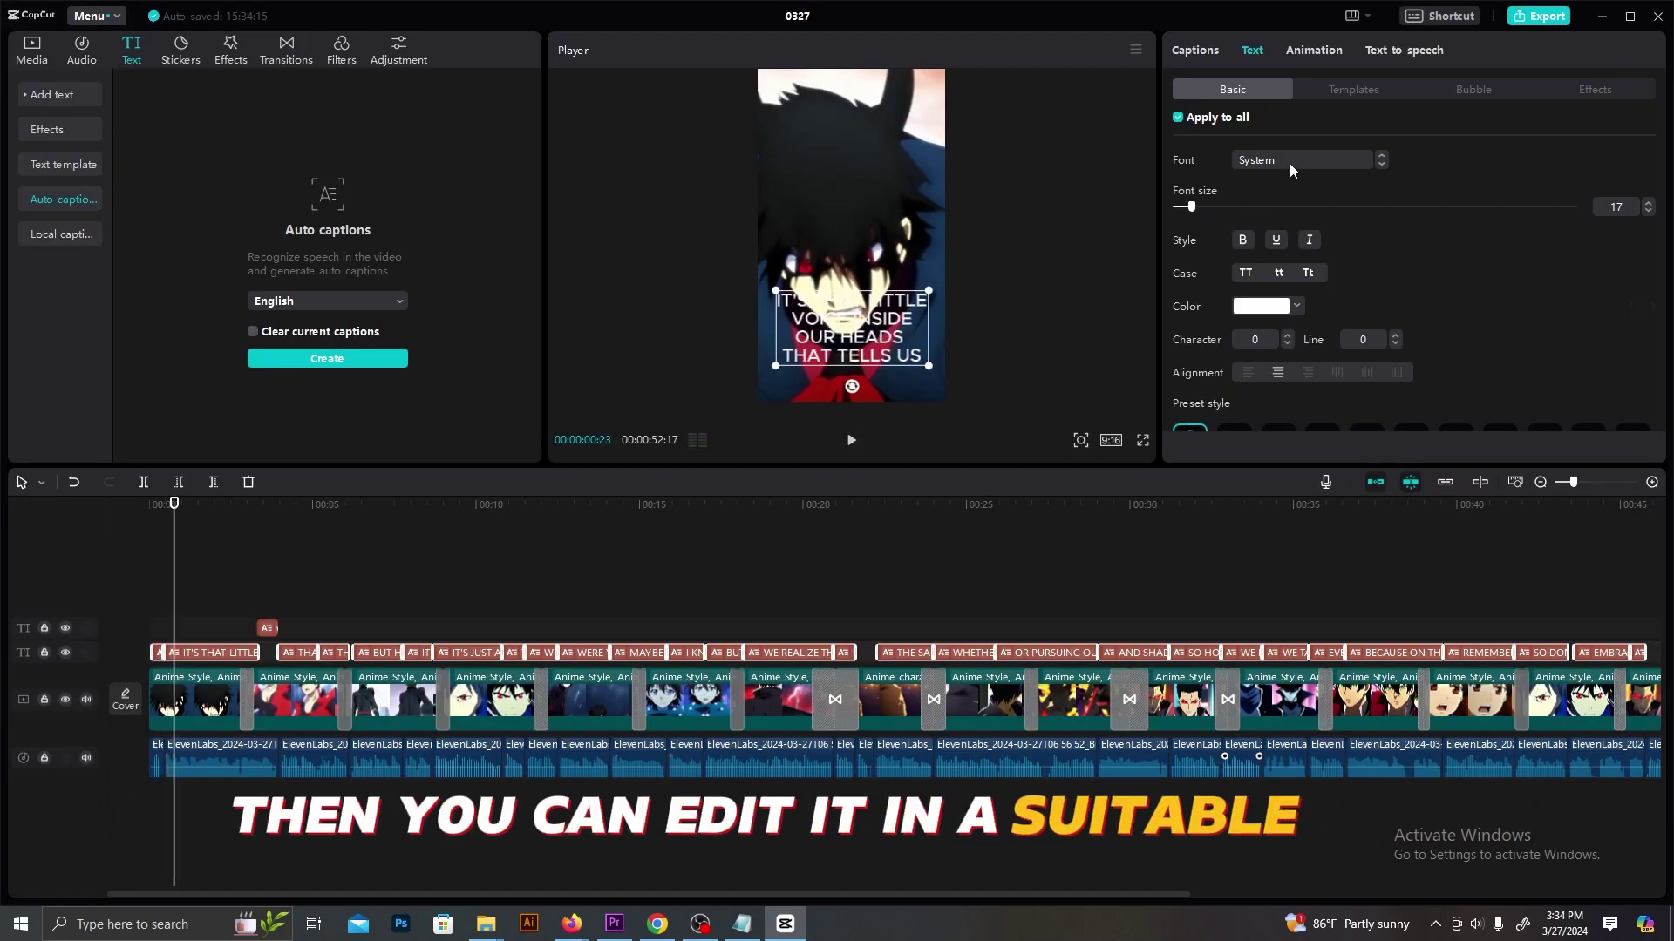
Step: Try several caption fonts, then settle on Sunday Masthead-Rg for all captions
click(1258, 164)
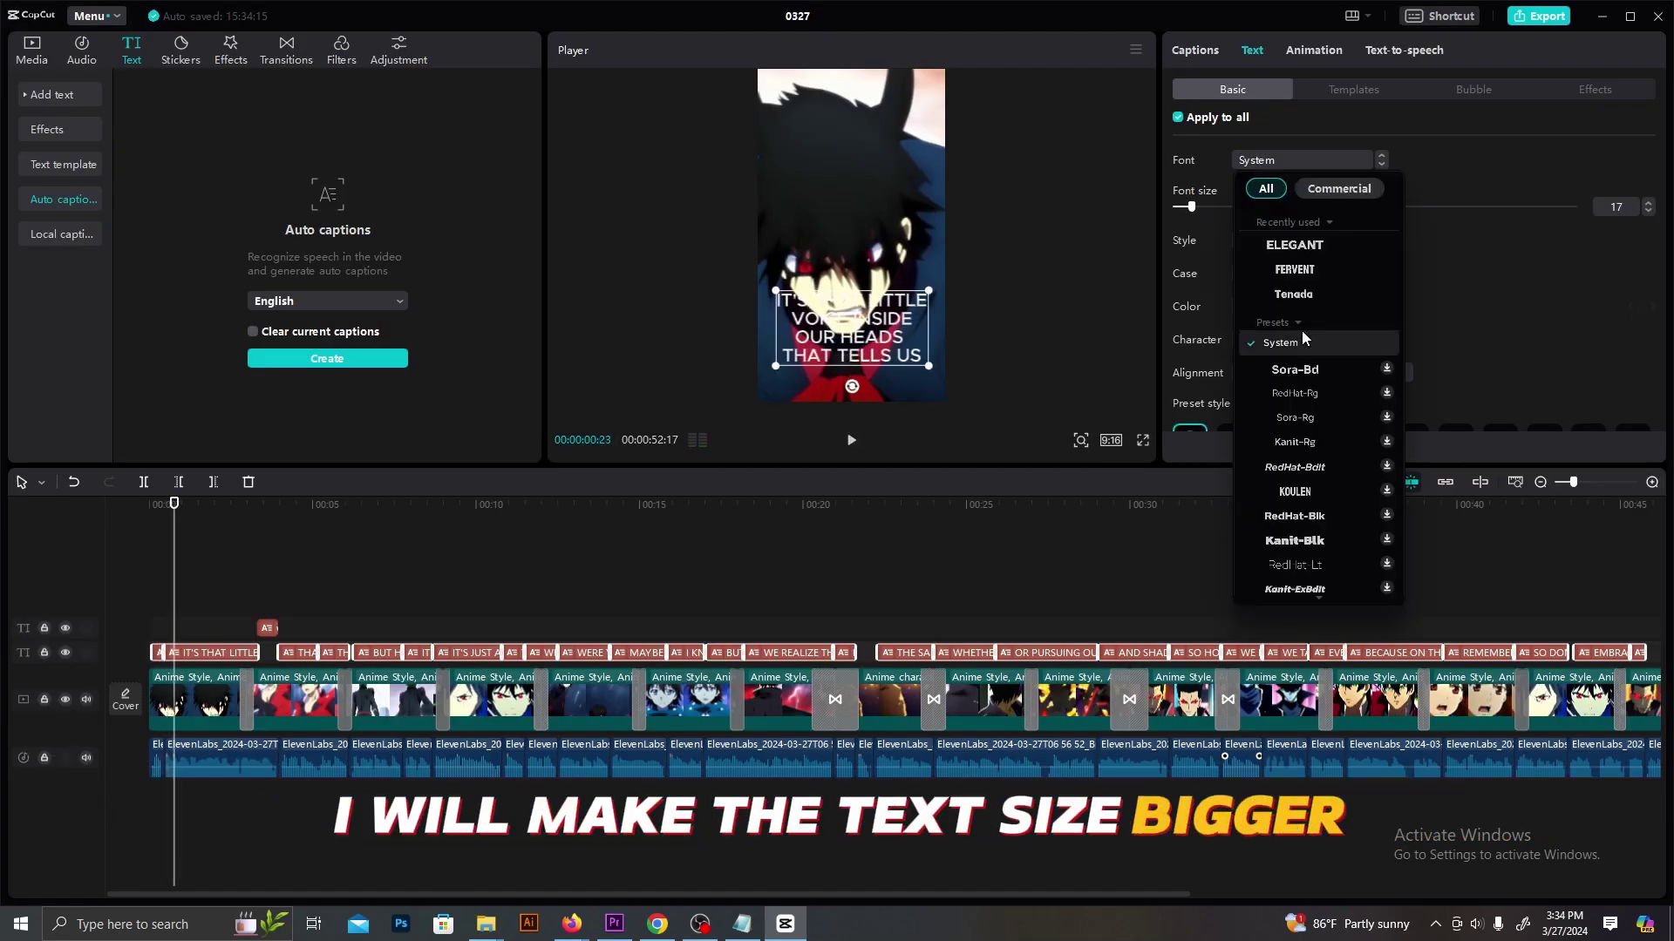
click(1303, 272)
scroll(1288, 417, down, 3)
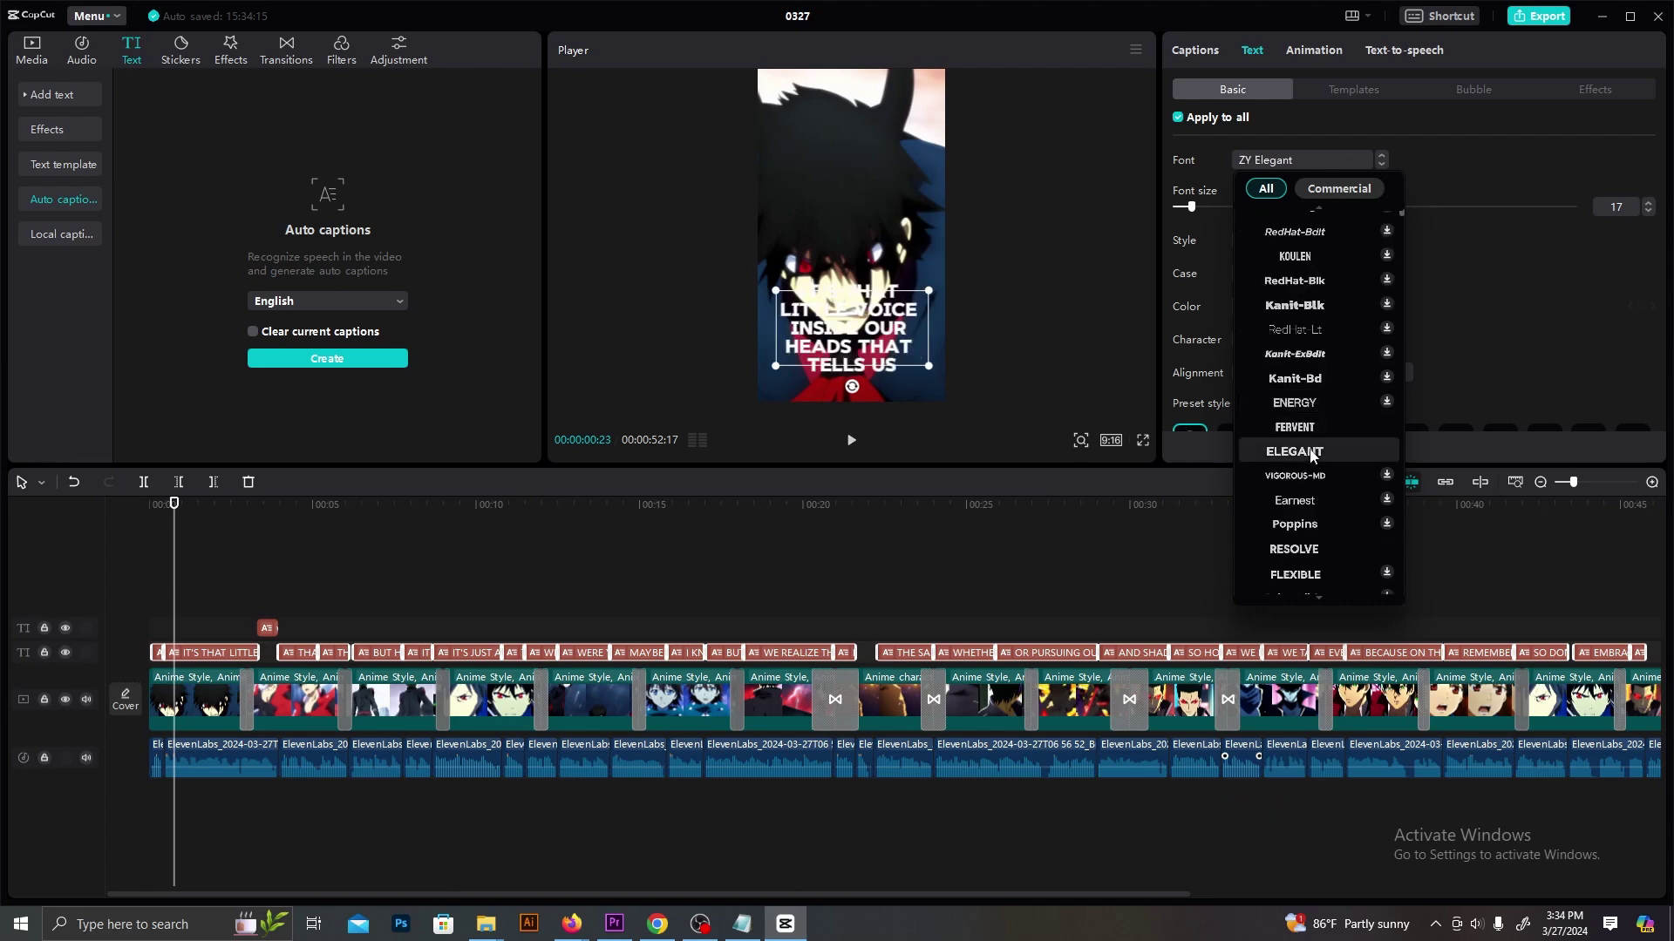
scroll(1312, 455, down, 3)
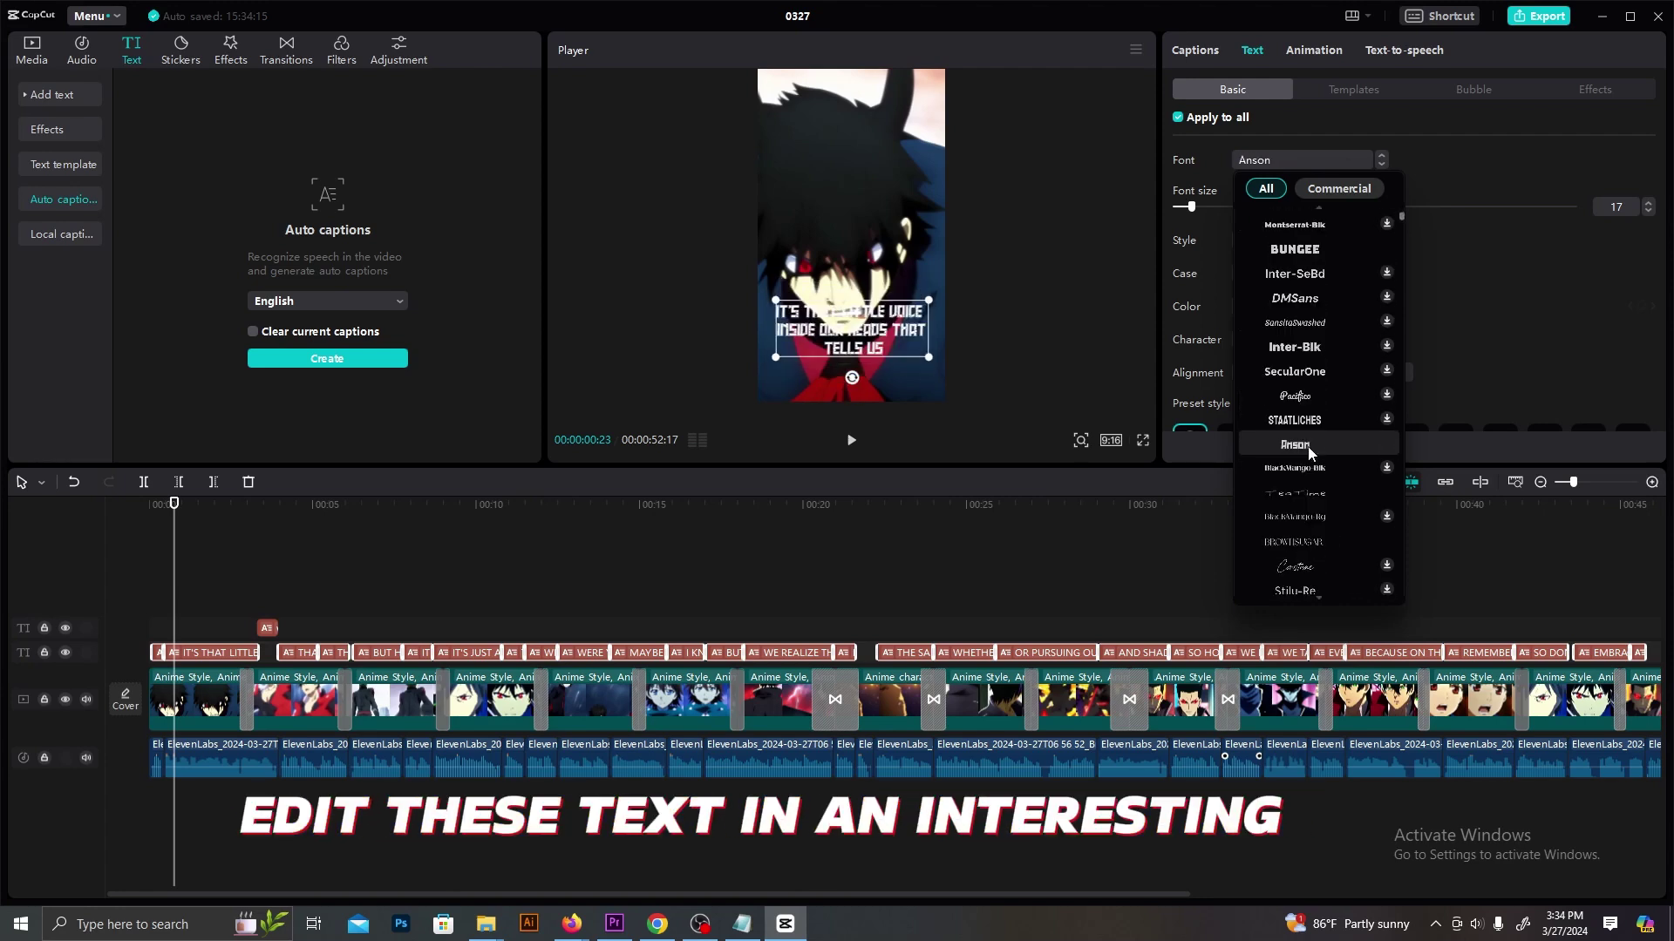
scroll(1307, 446, down, 3)
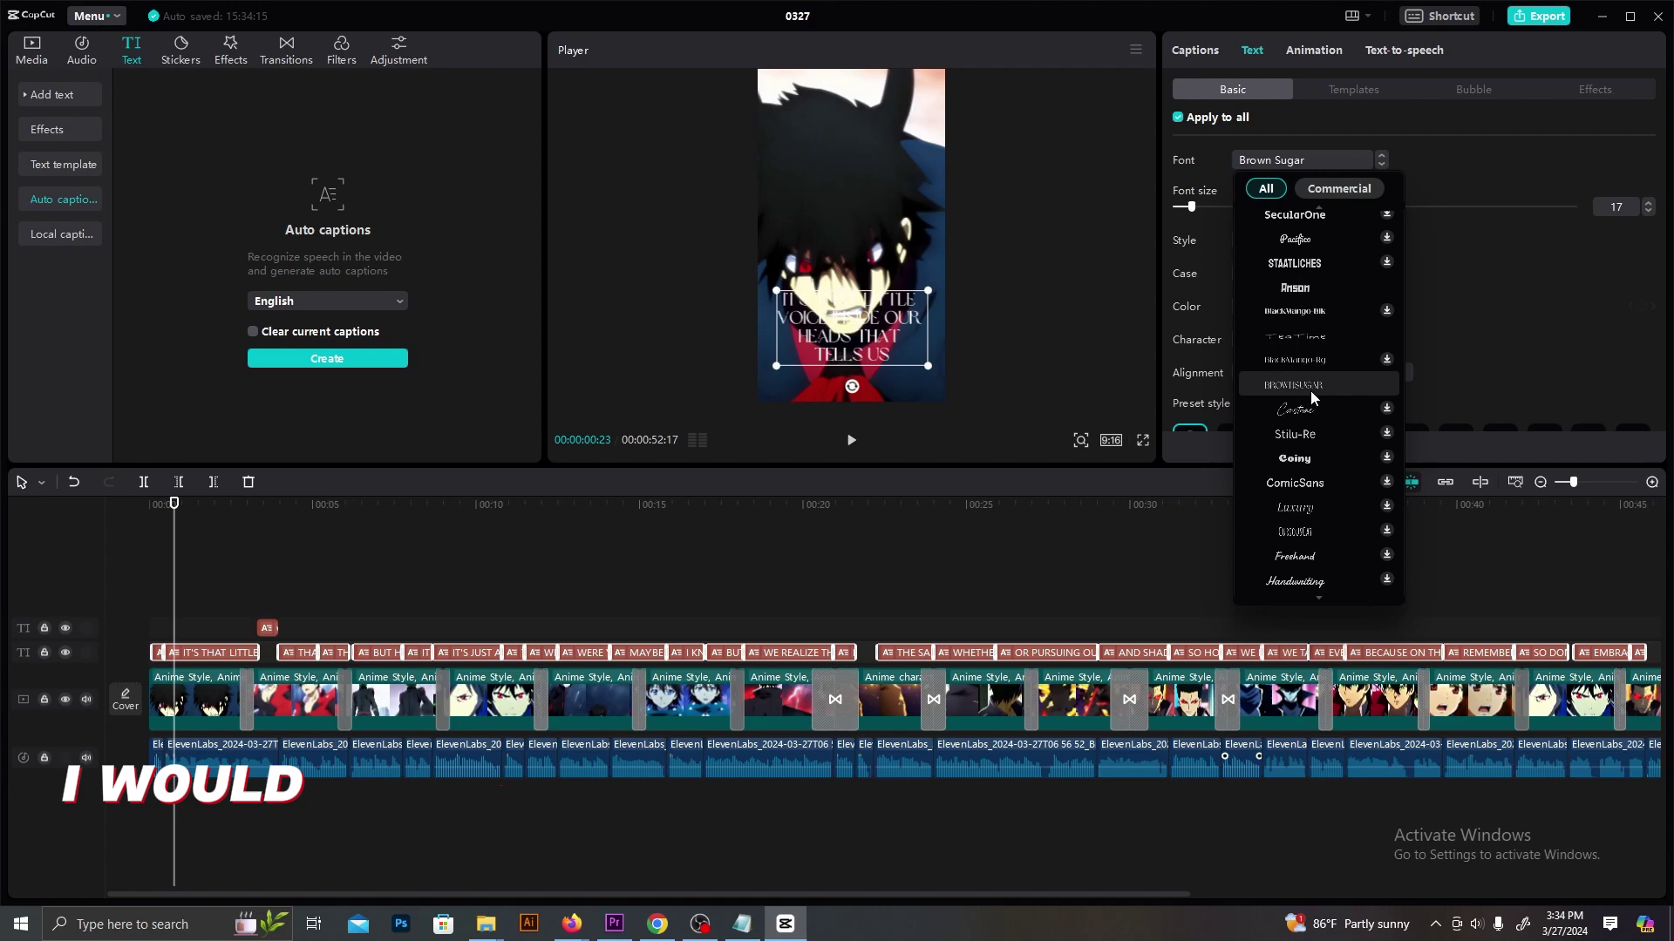
scroll(1310, 401, down, 3)
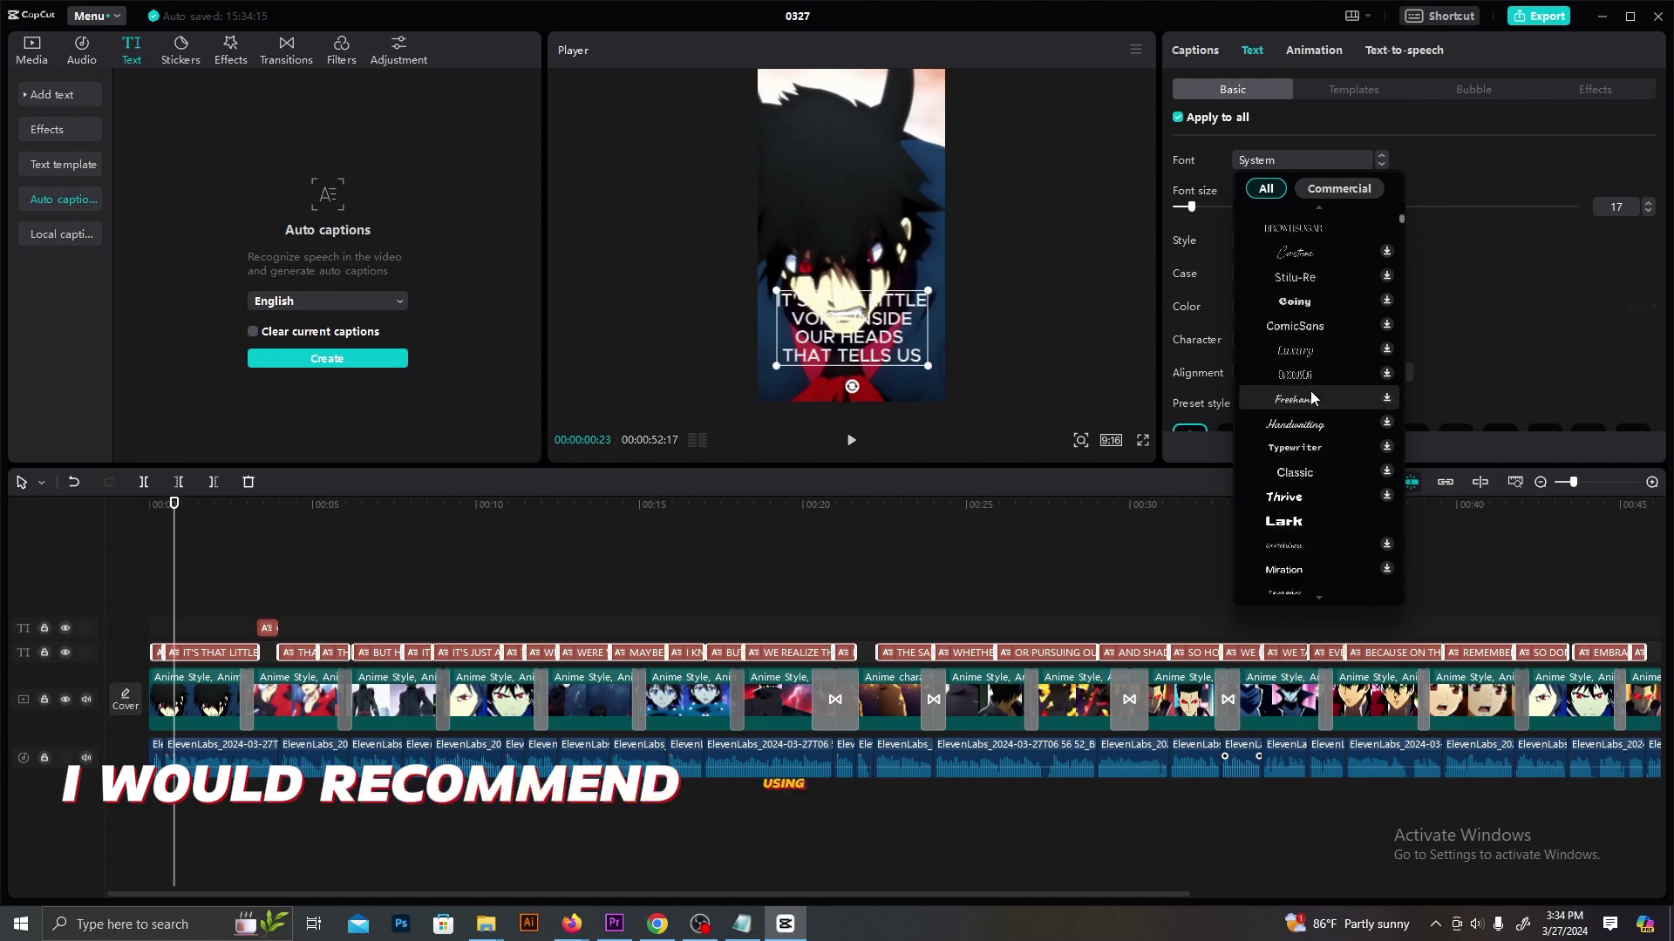
scroll(1341, 521, down, 3)
click(1342, 526)
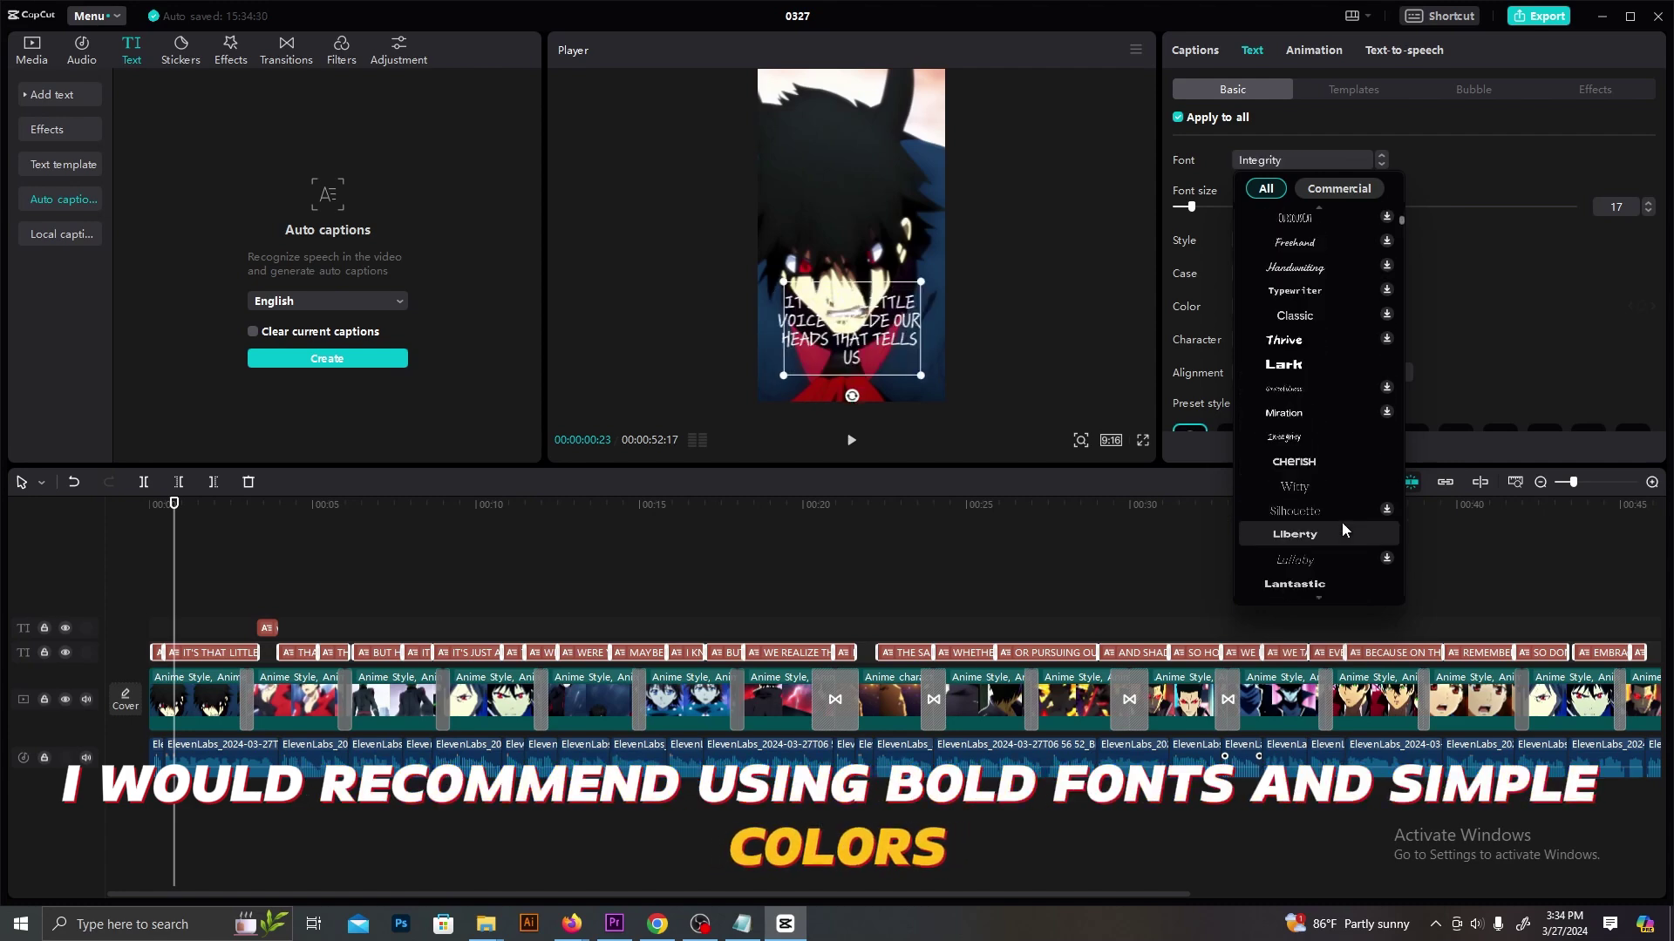
scroll(1348, 464, down, 3)
click(1349, 471)
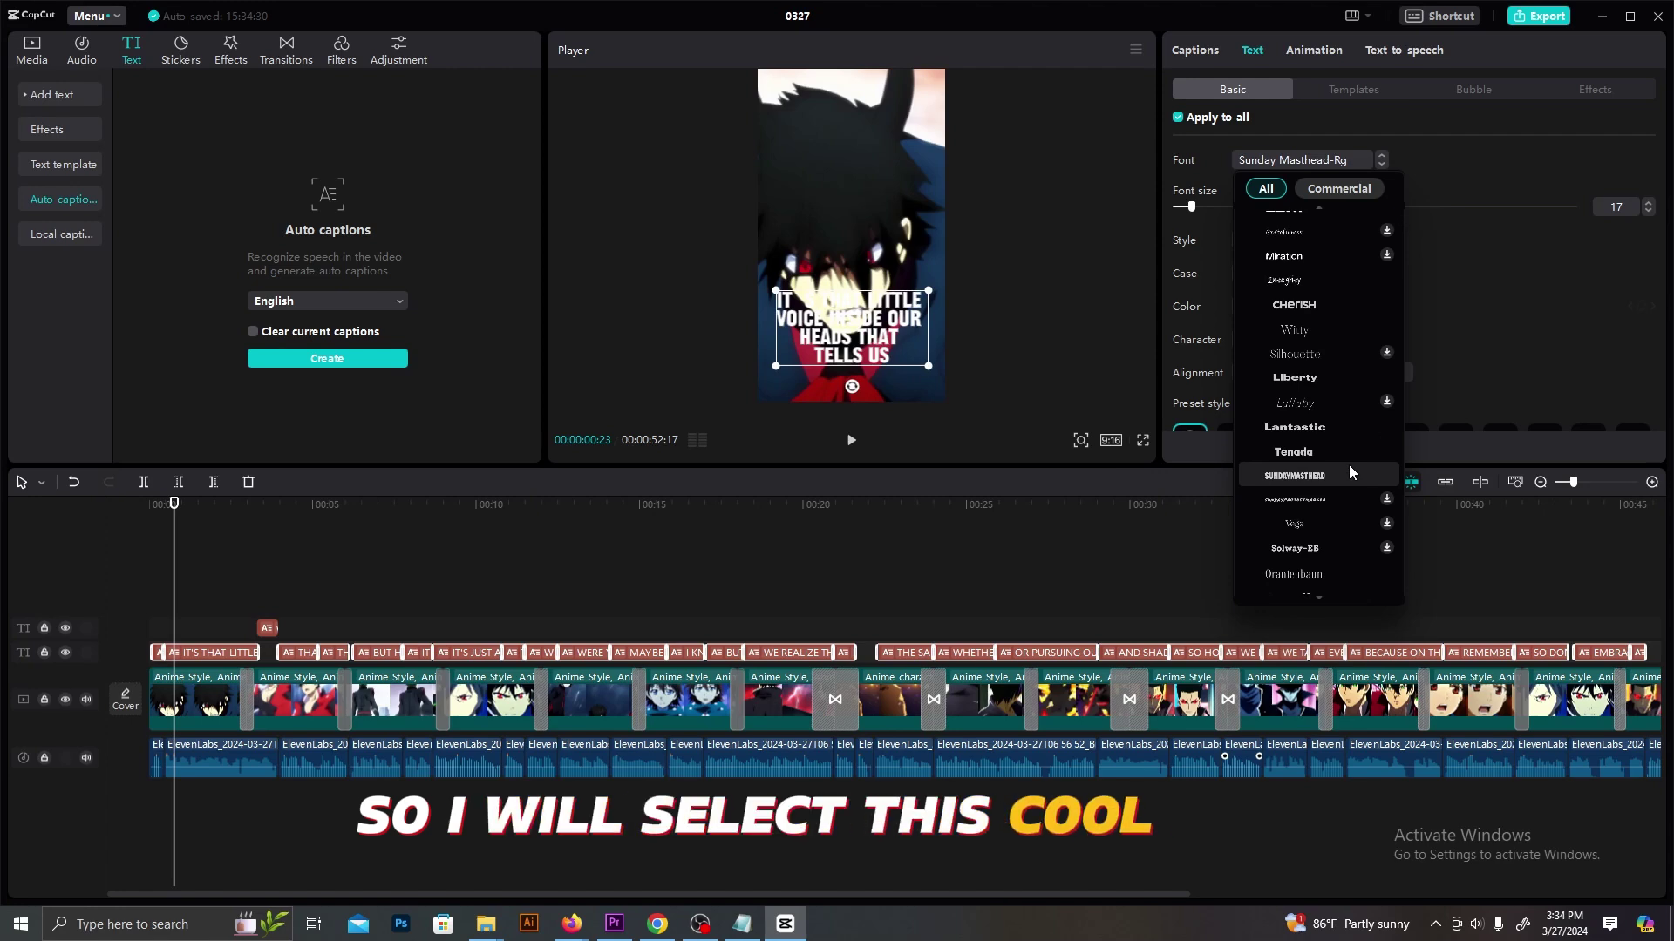
click(1310, 480)
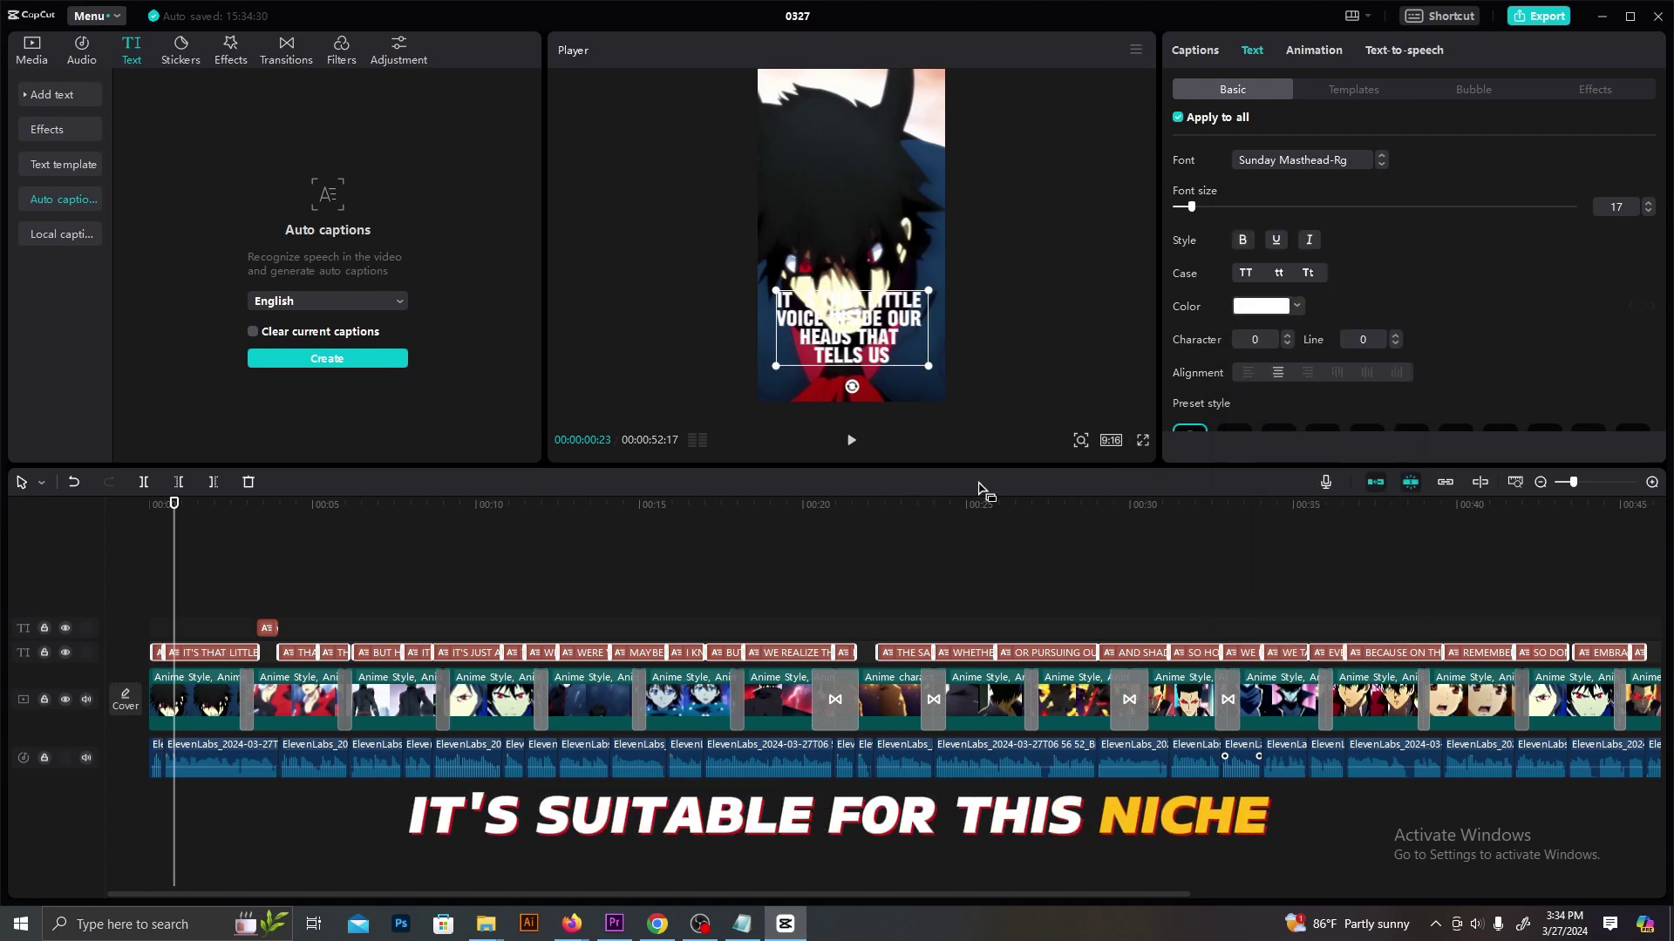
Step: Give the captions the bold yellow preset text style
scroll(1477, 355, down, 2)
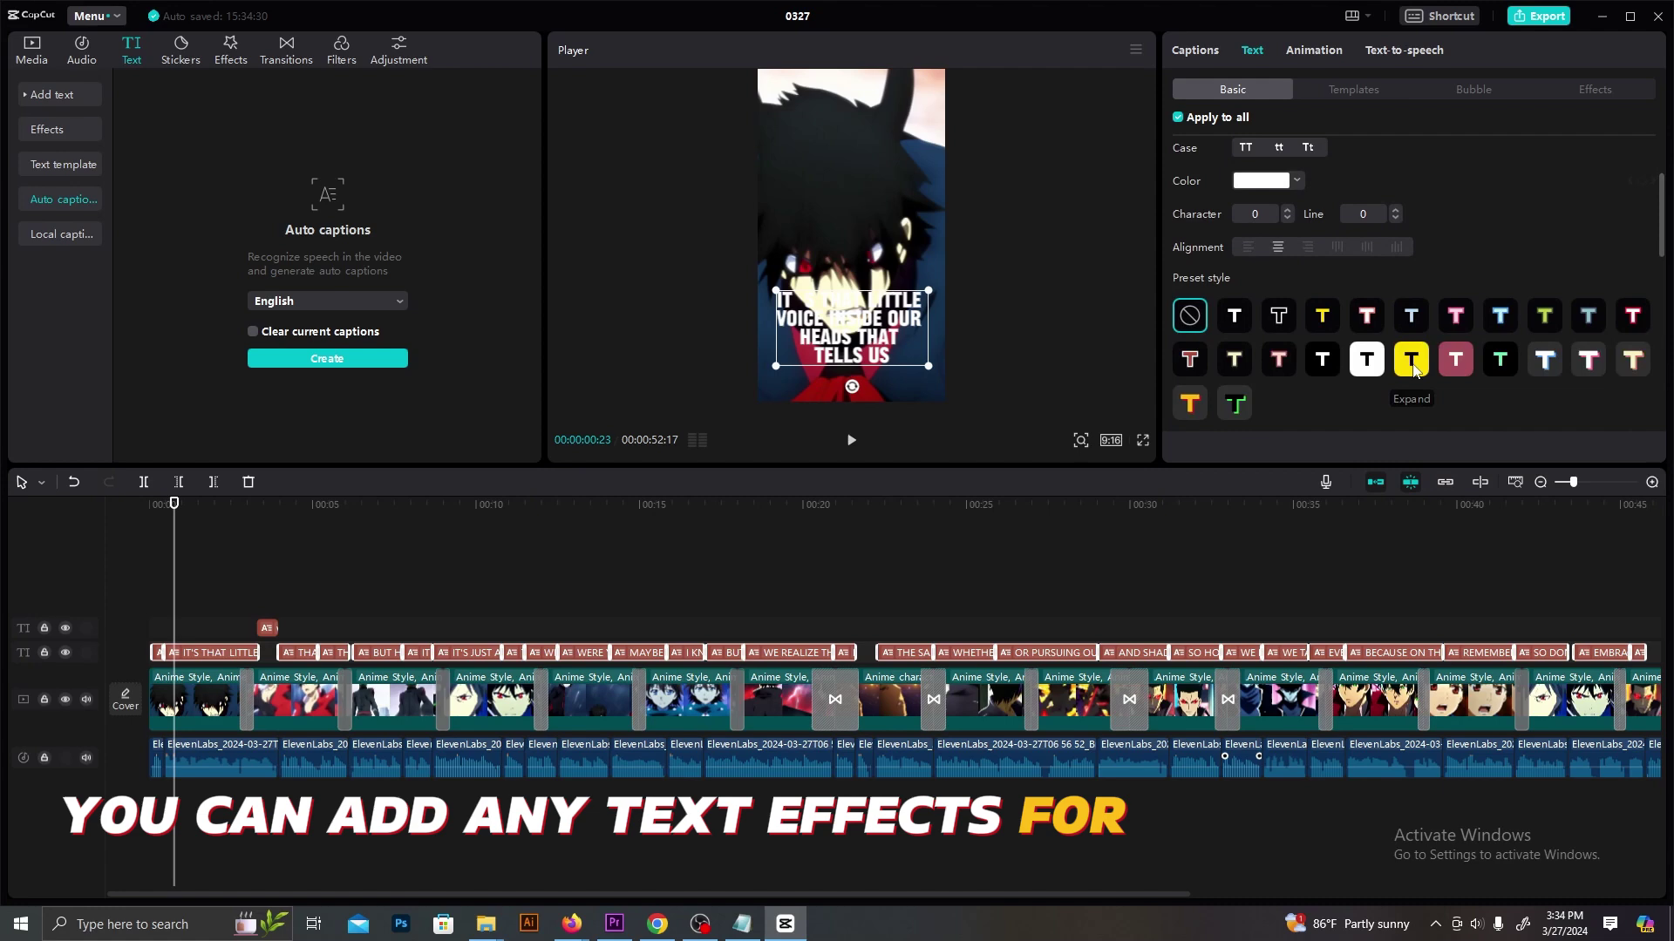
click(1191, 409)
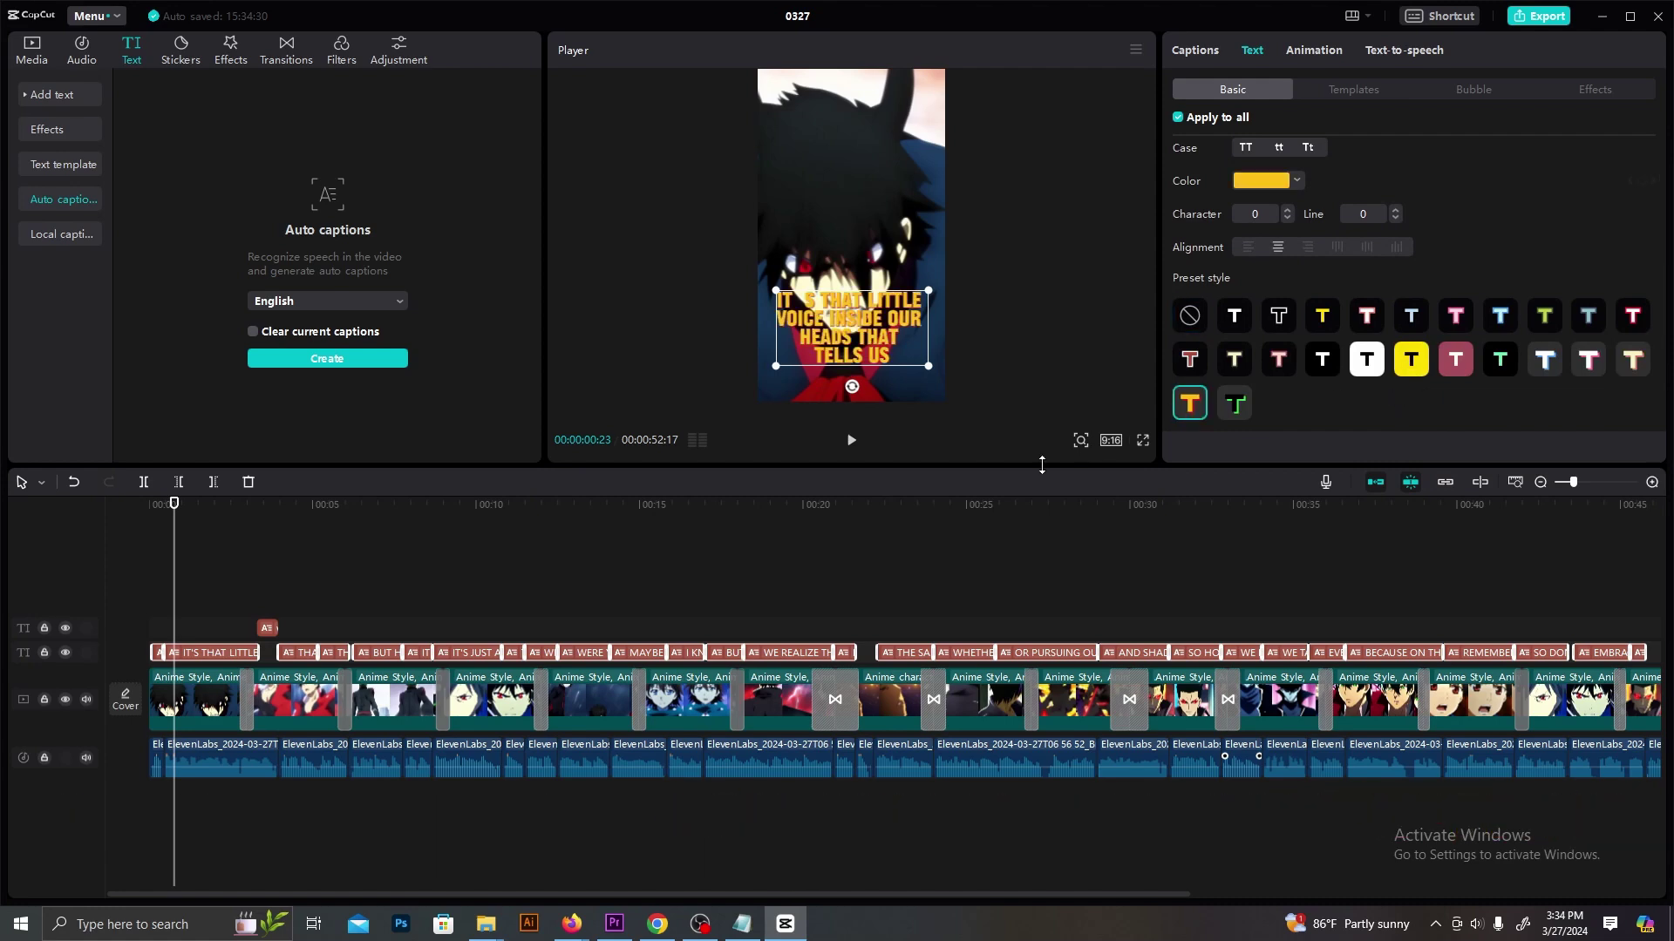
key(ctrl+minus)
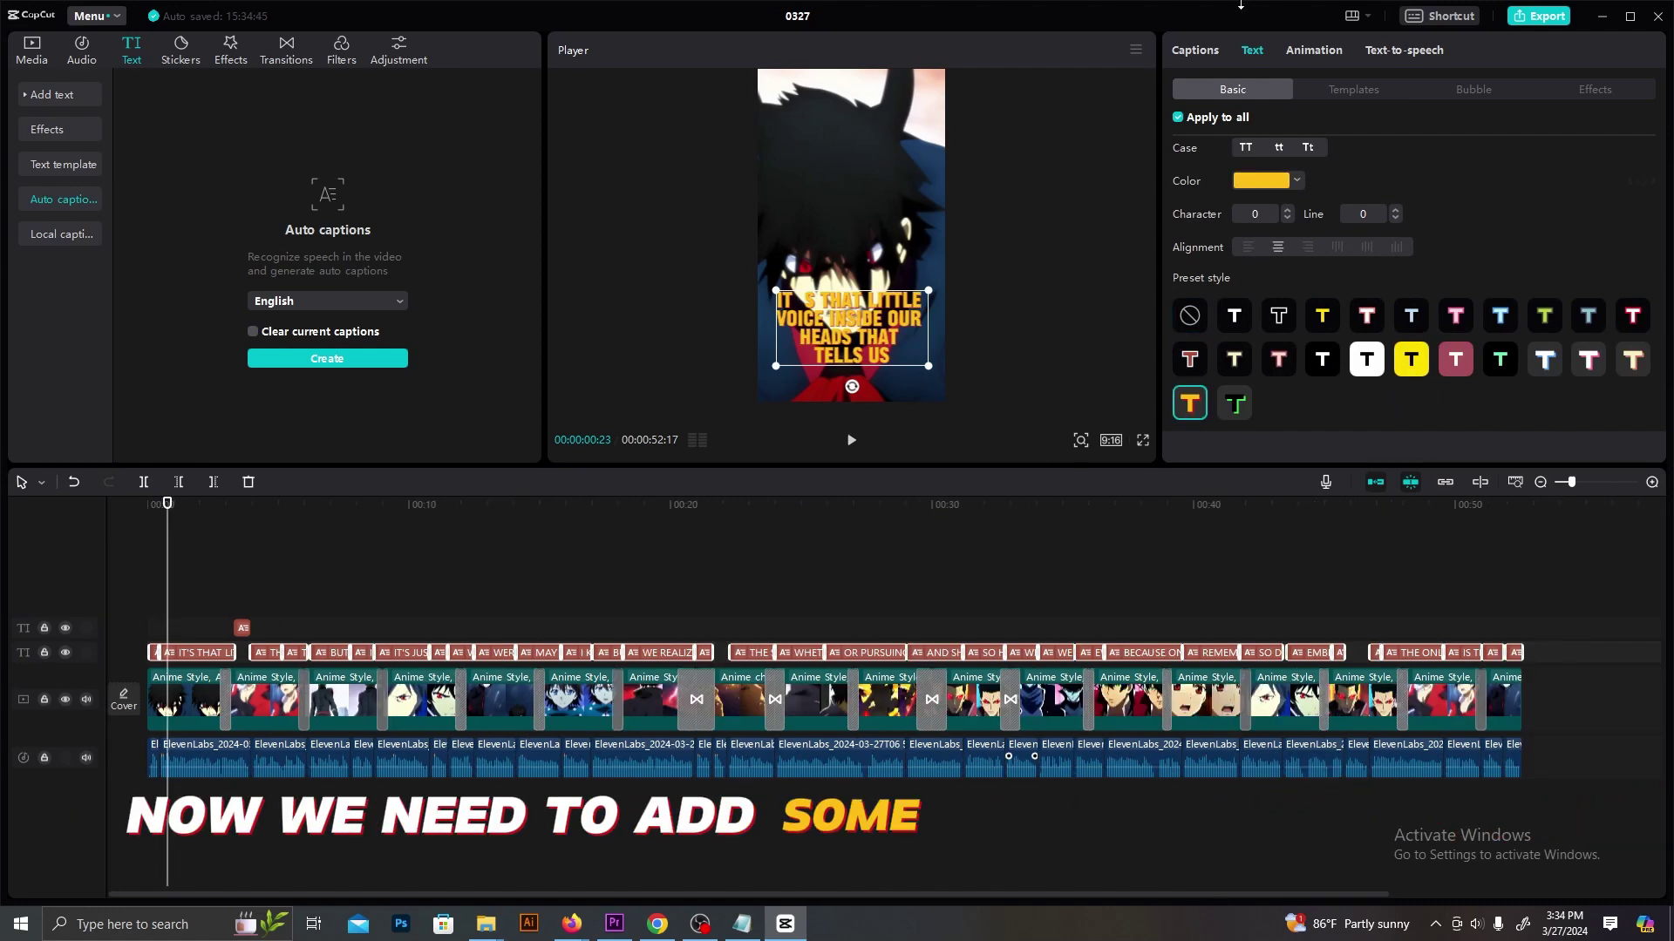
Step: Apply the Bounce Out caption animation, preview it, and add Dead Wrong music below the voice
click(1304, 54)
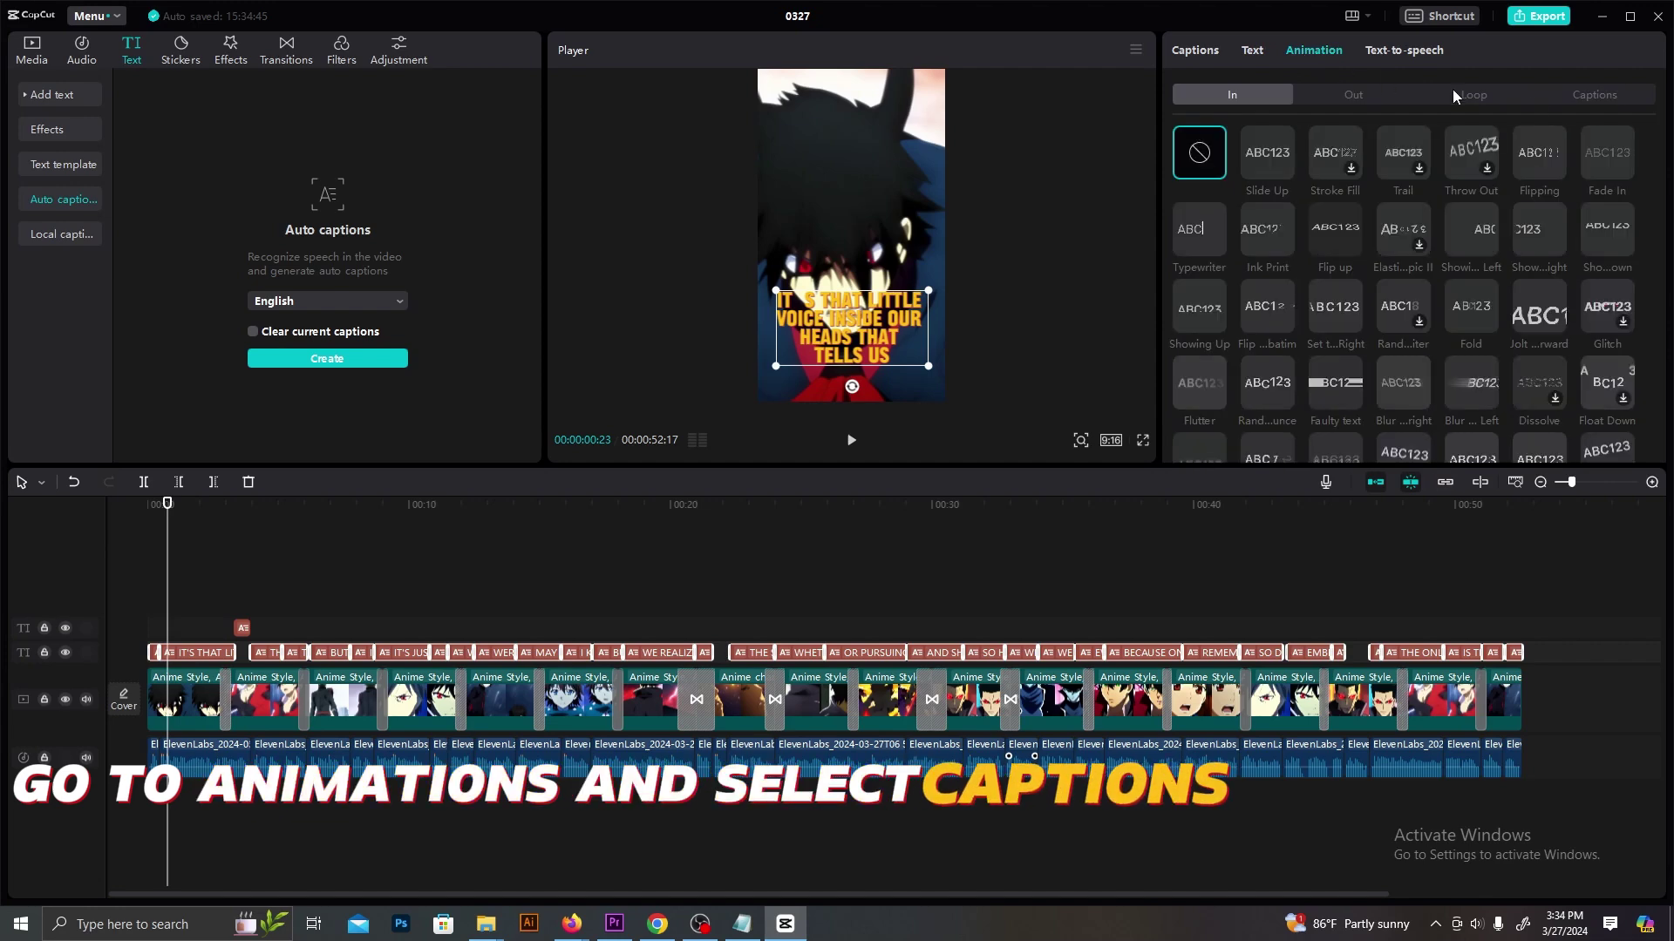
click(1585, 100)
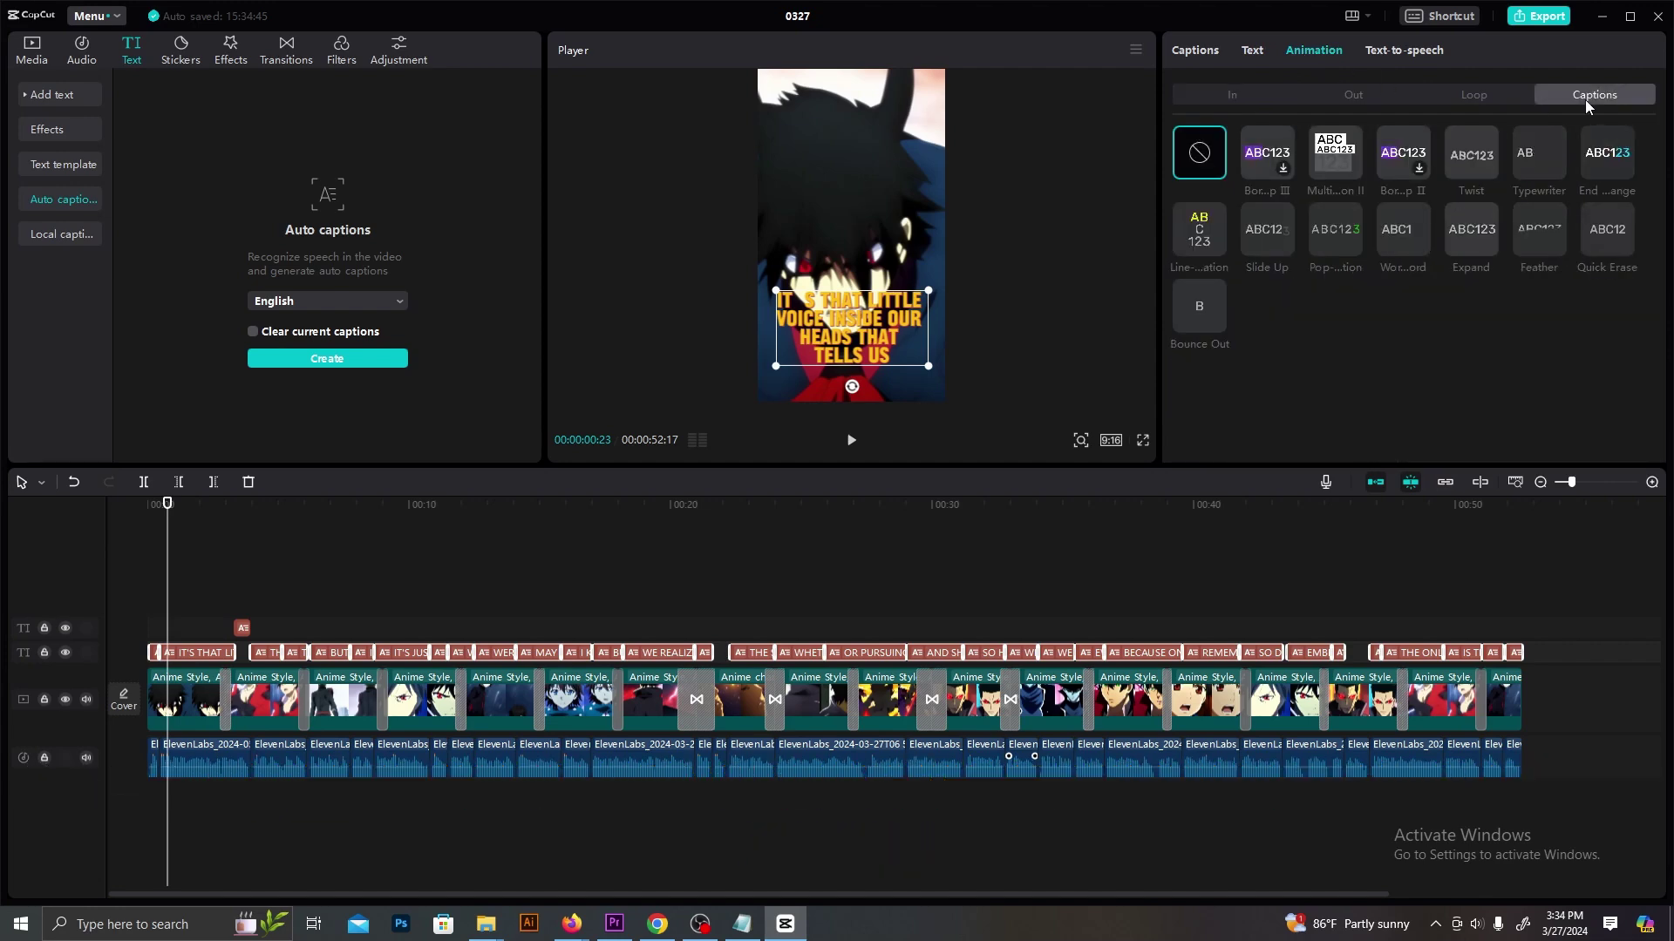
click(1341, 230)
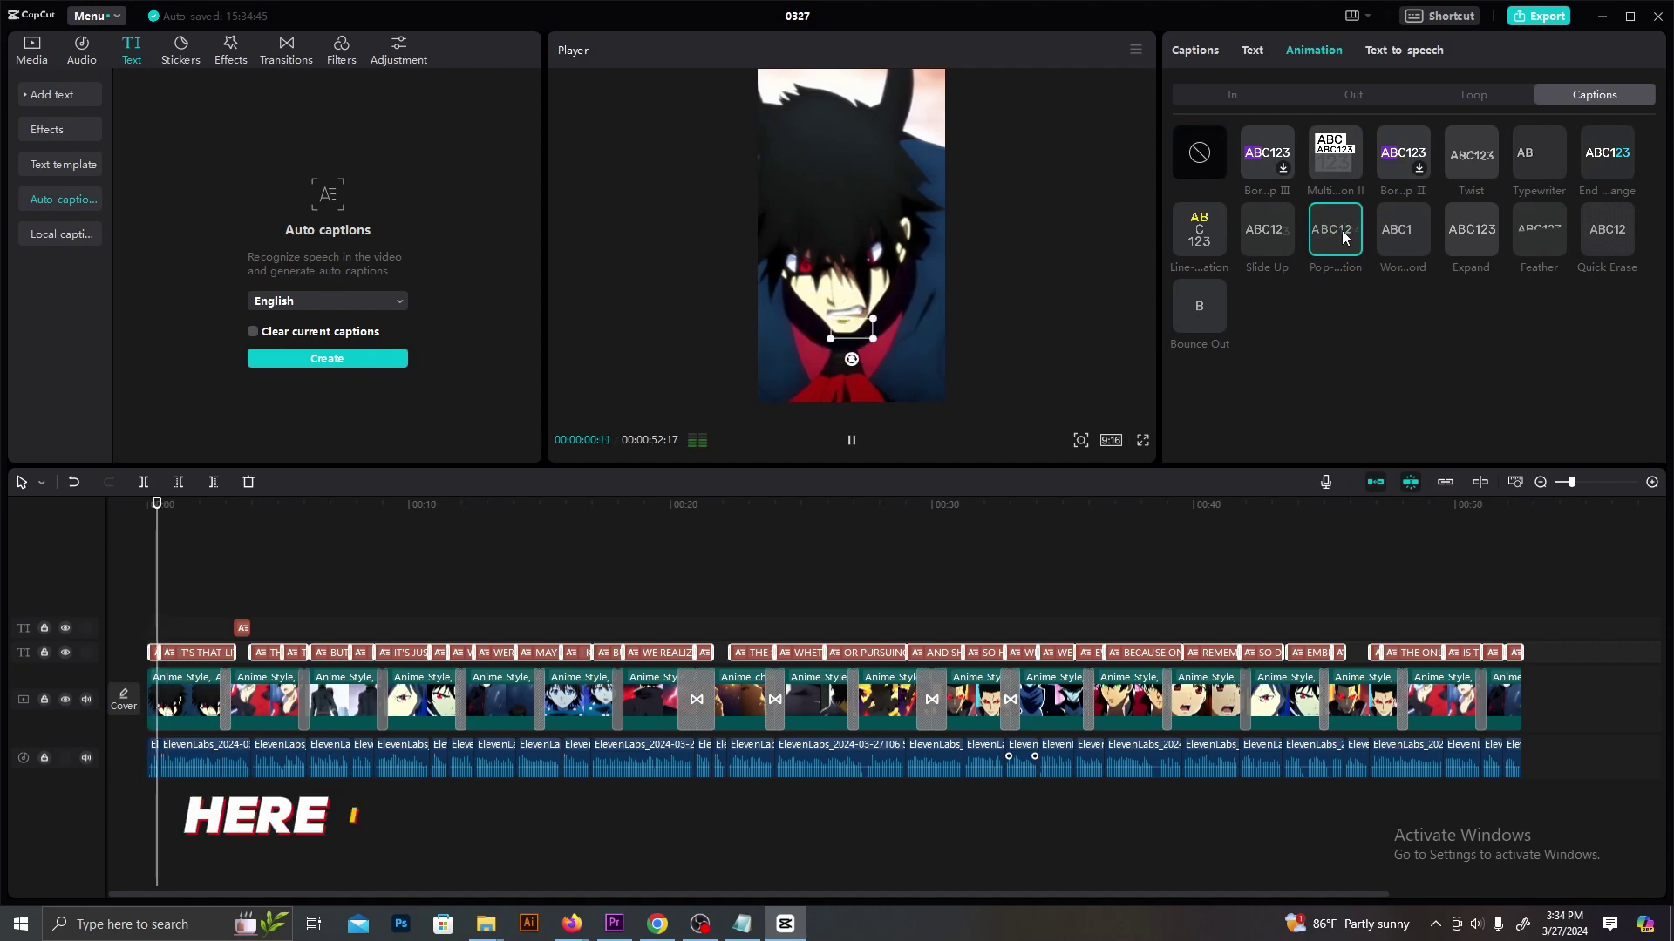
click(1200, 312)
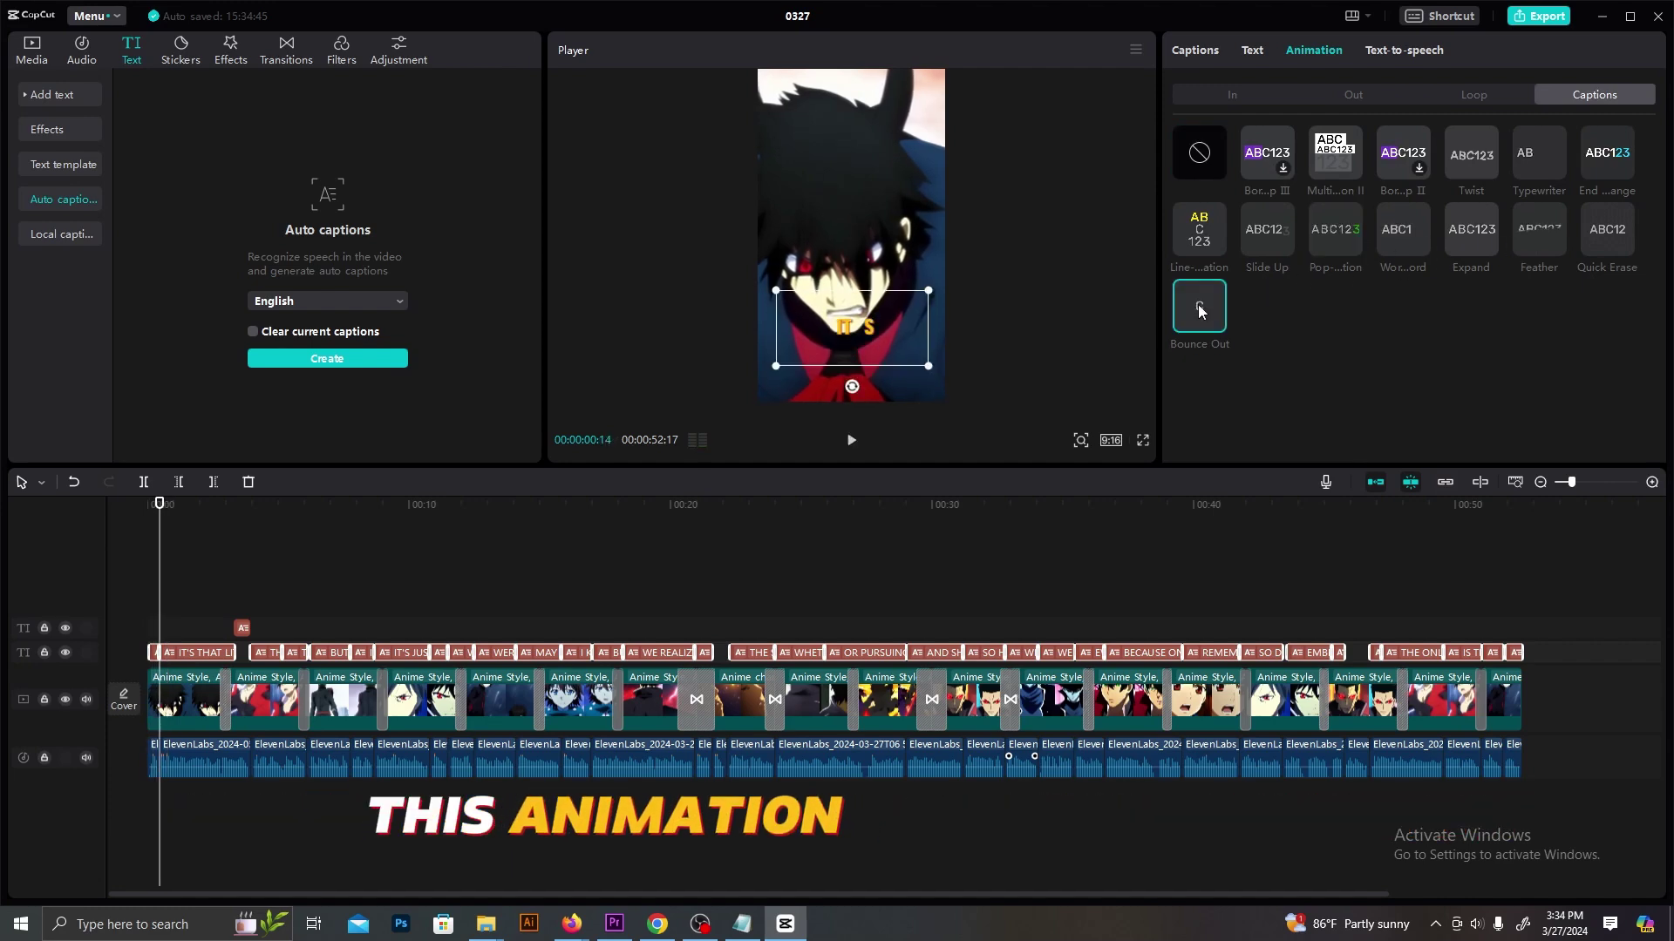
key(space)
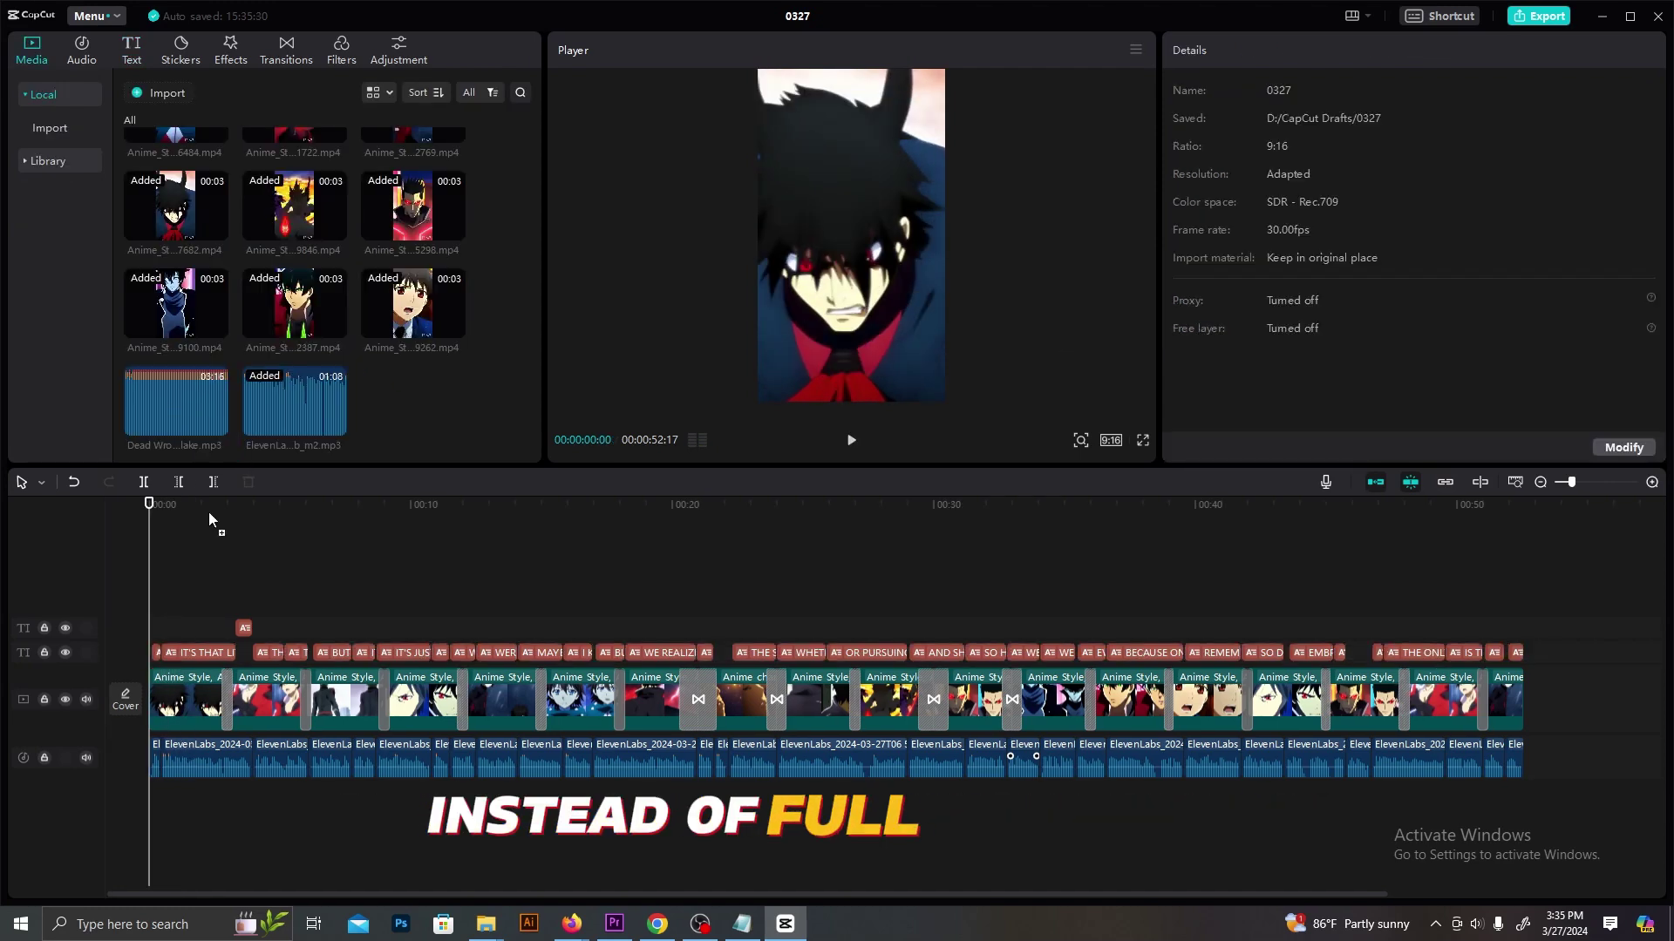
drag(176, 401, 148, 806)
Step: Turn the Dead Wrong background music down to -19.2 dB and preview the mix
key(space)
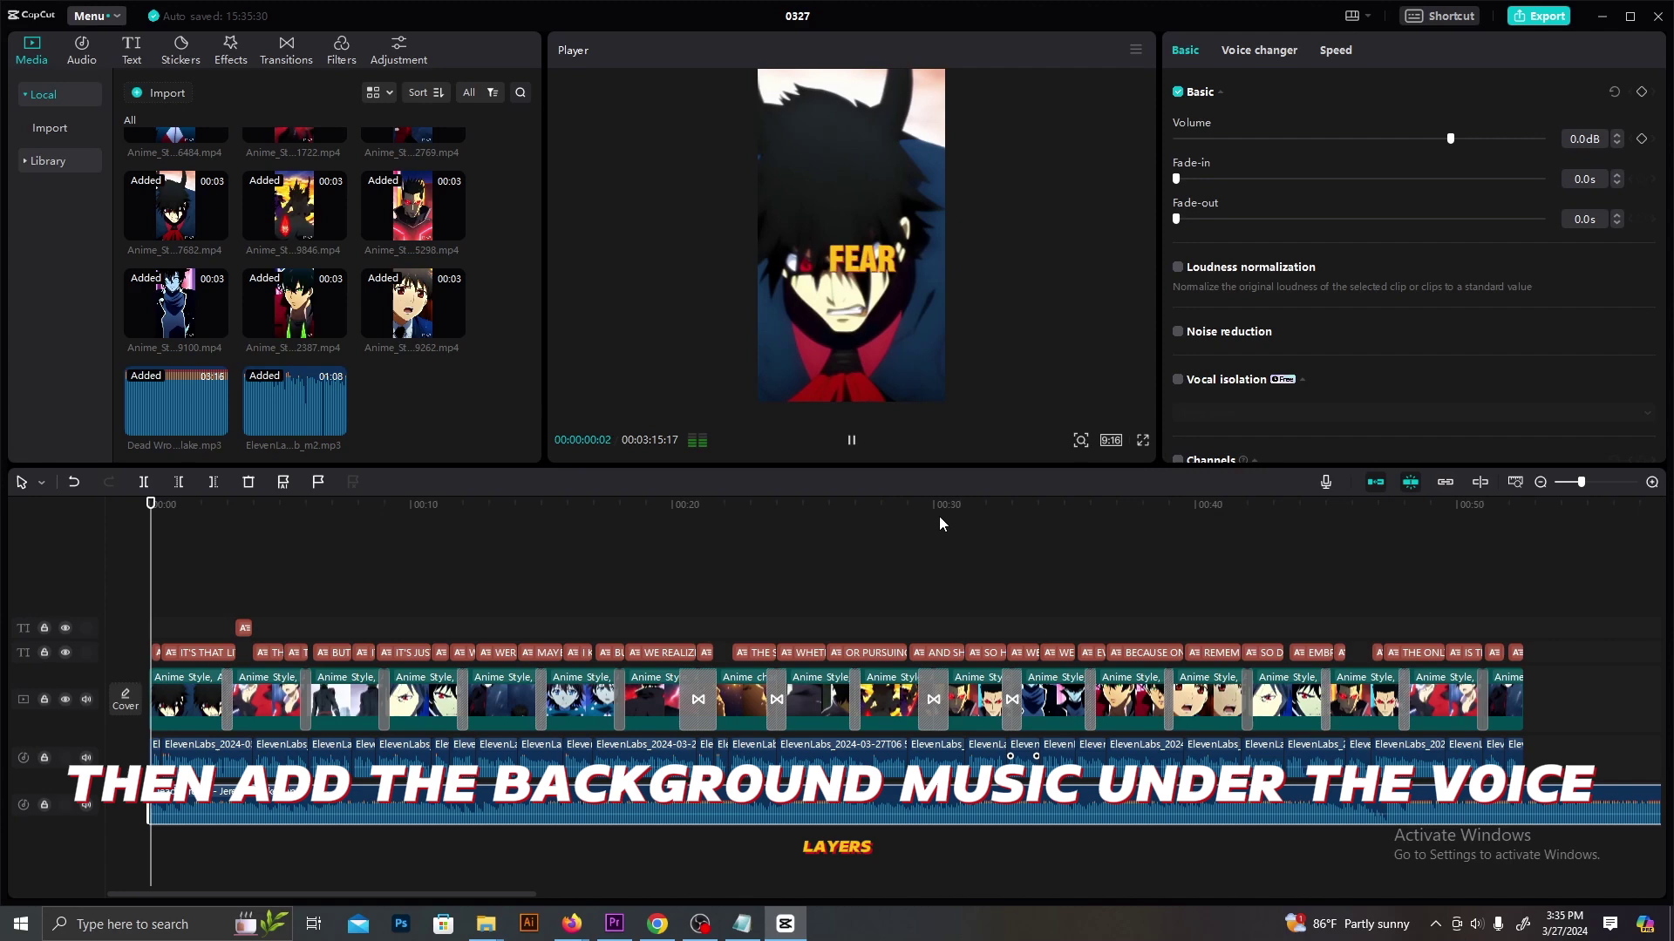
click(1376, 139)
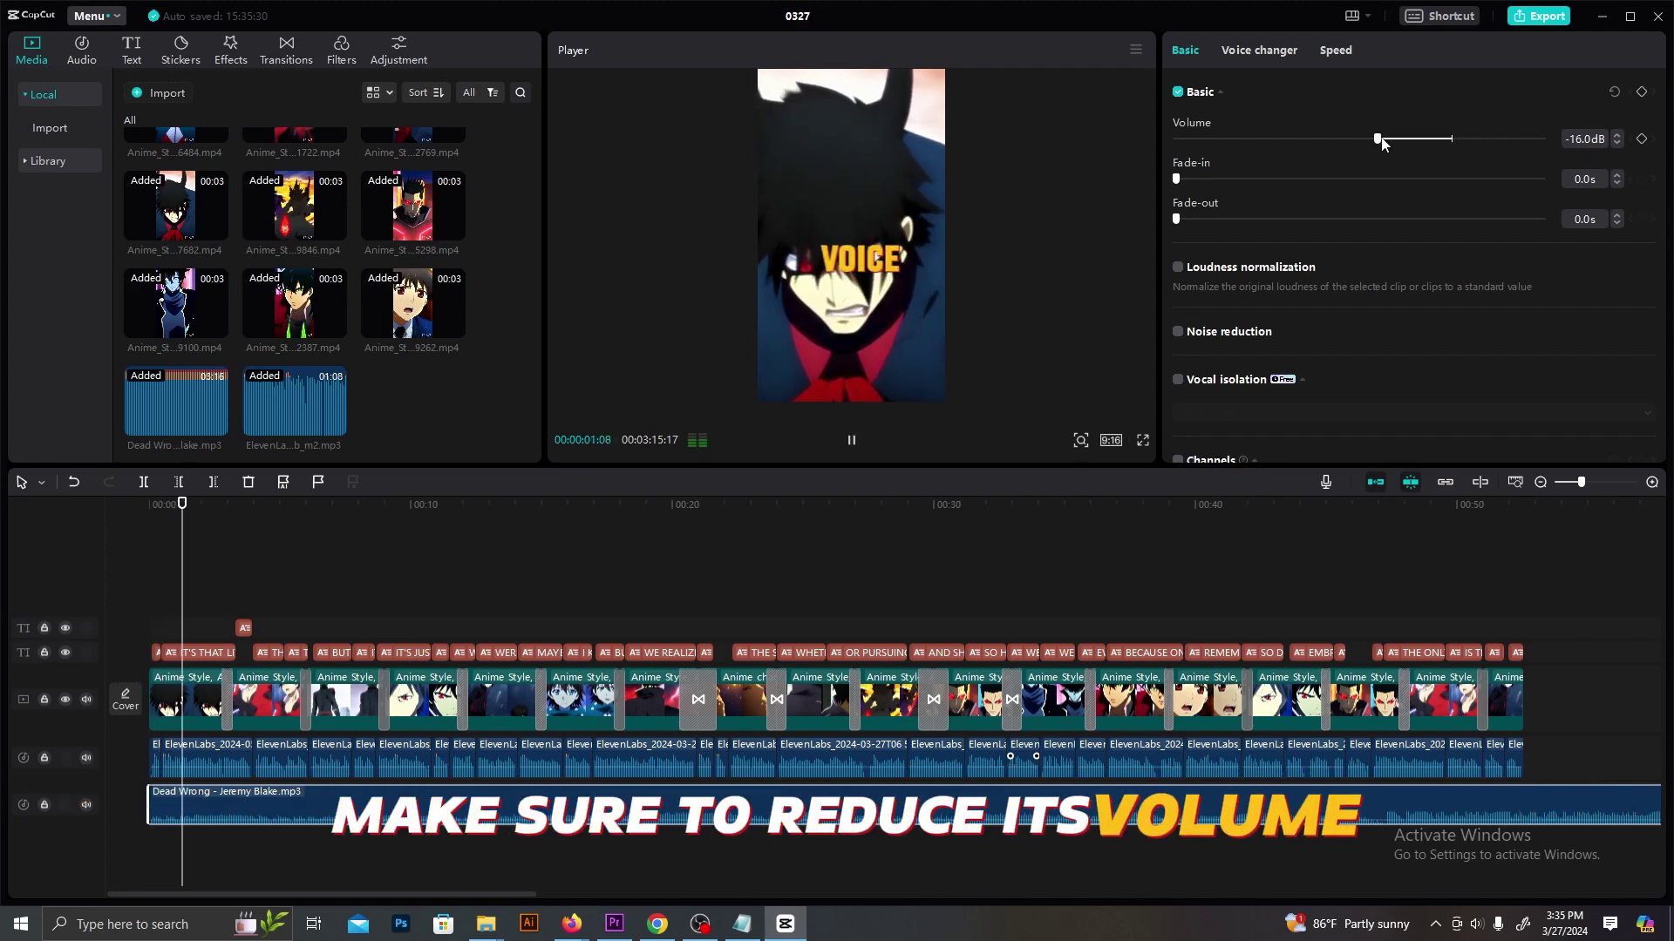
drag(1379, 142, 1363, 142)
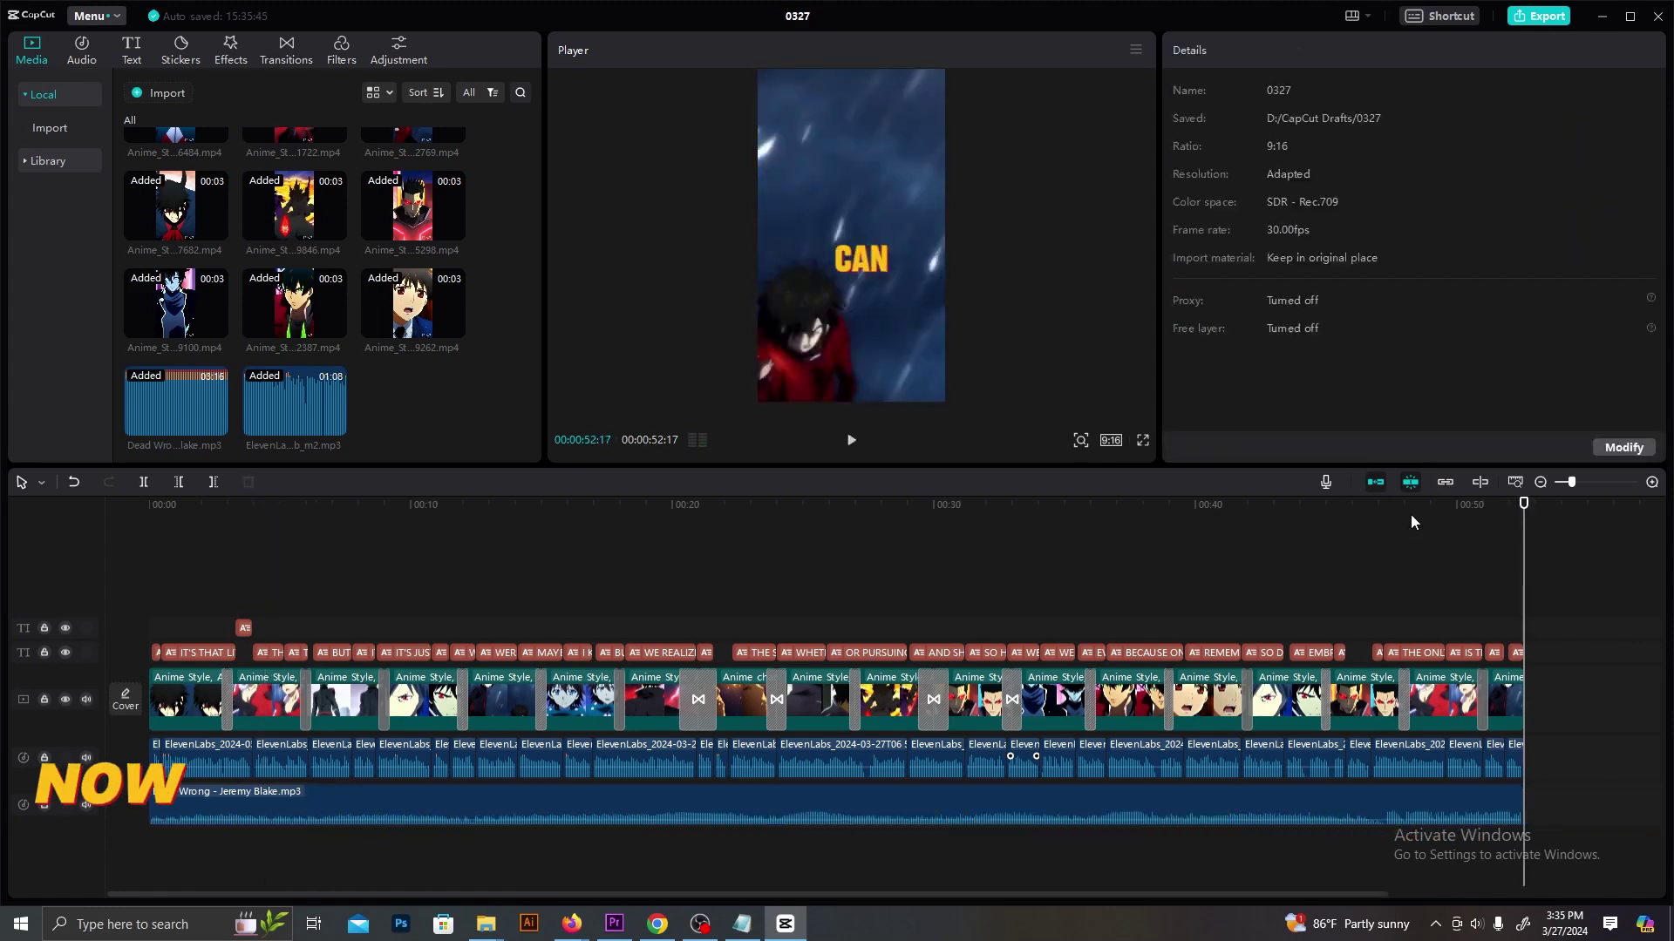
click(1411, 510)
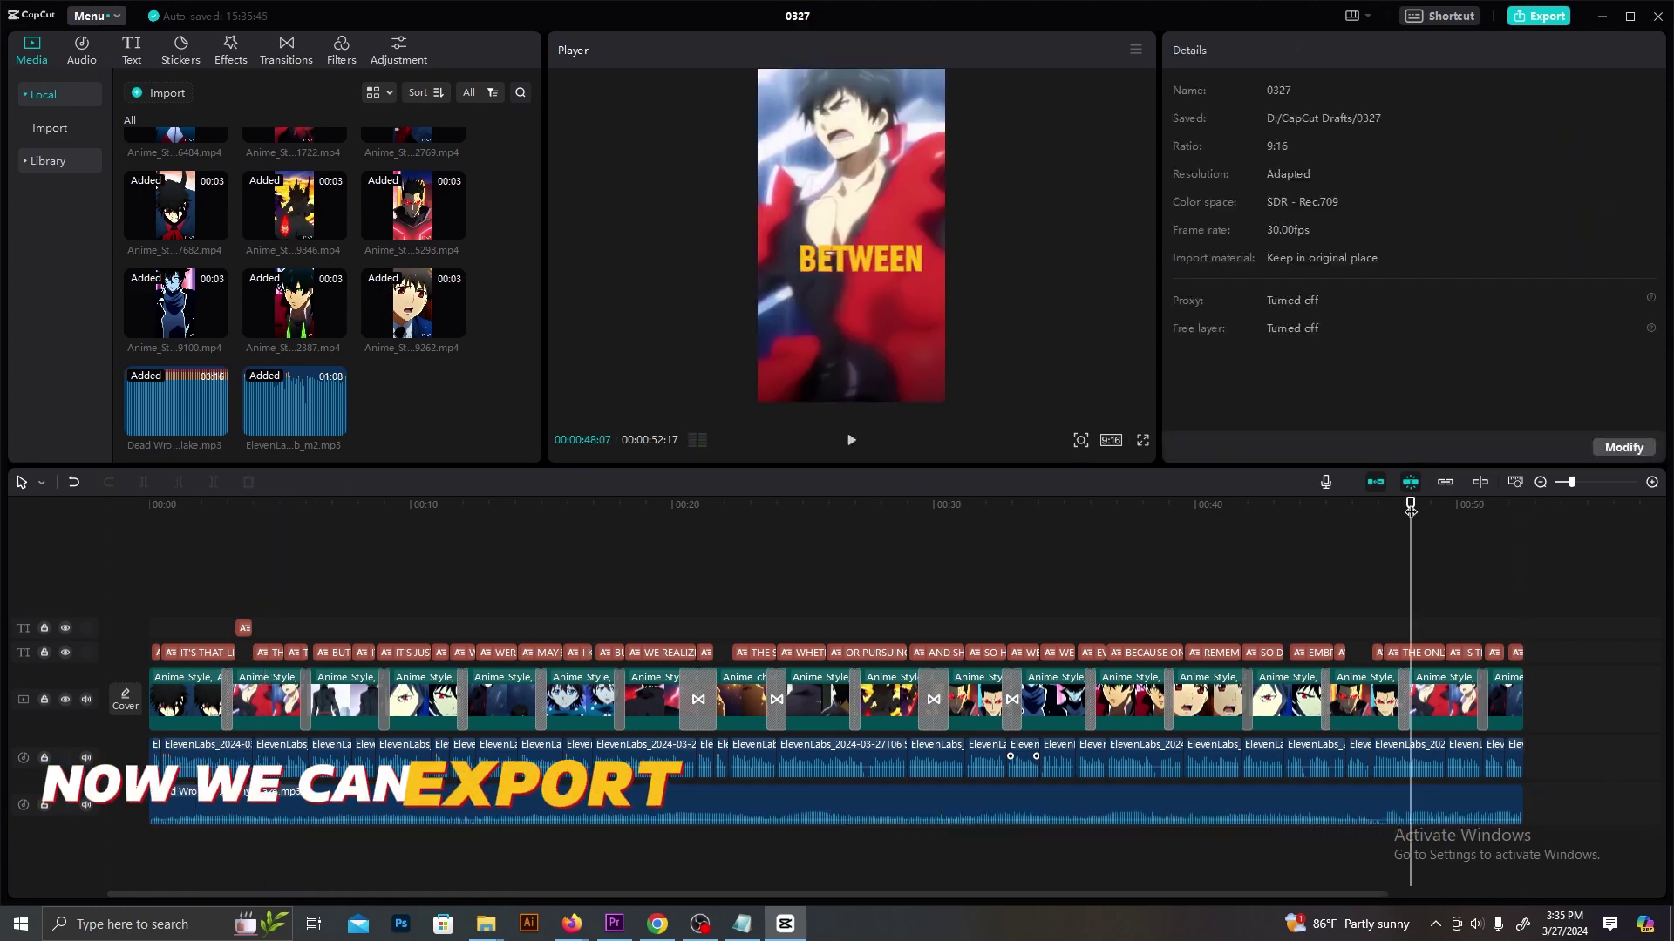
click(1518, 21)
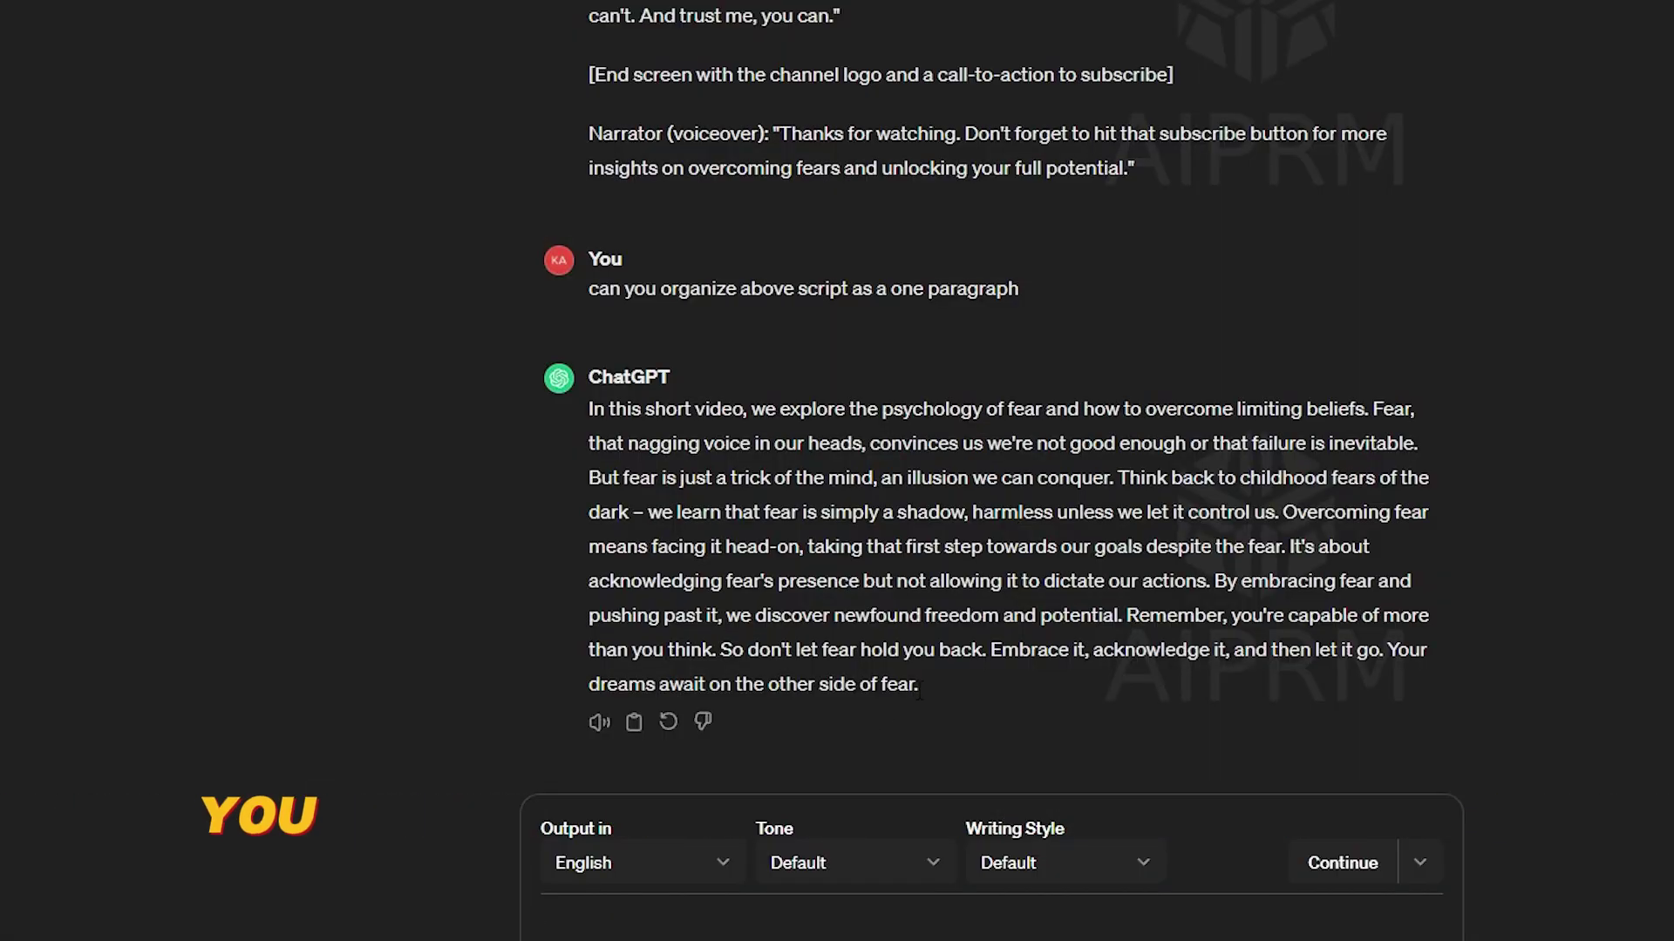
Step: Paste the generated description into the upload details and advance to the Visibility settings
drag(213, 411, 355, 683)
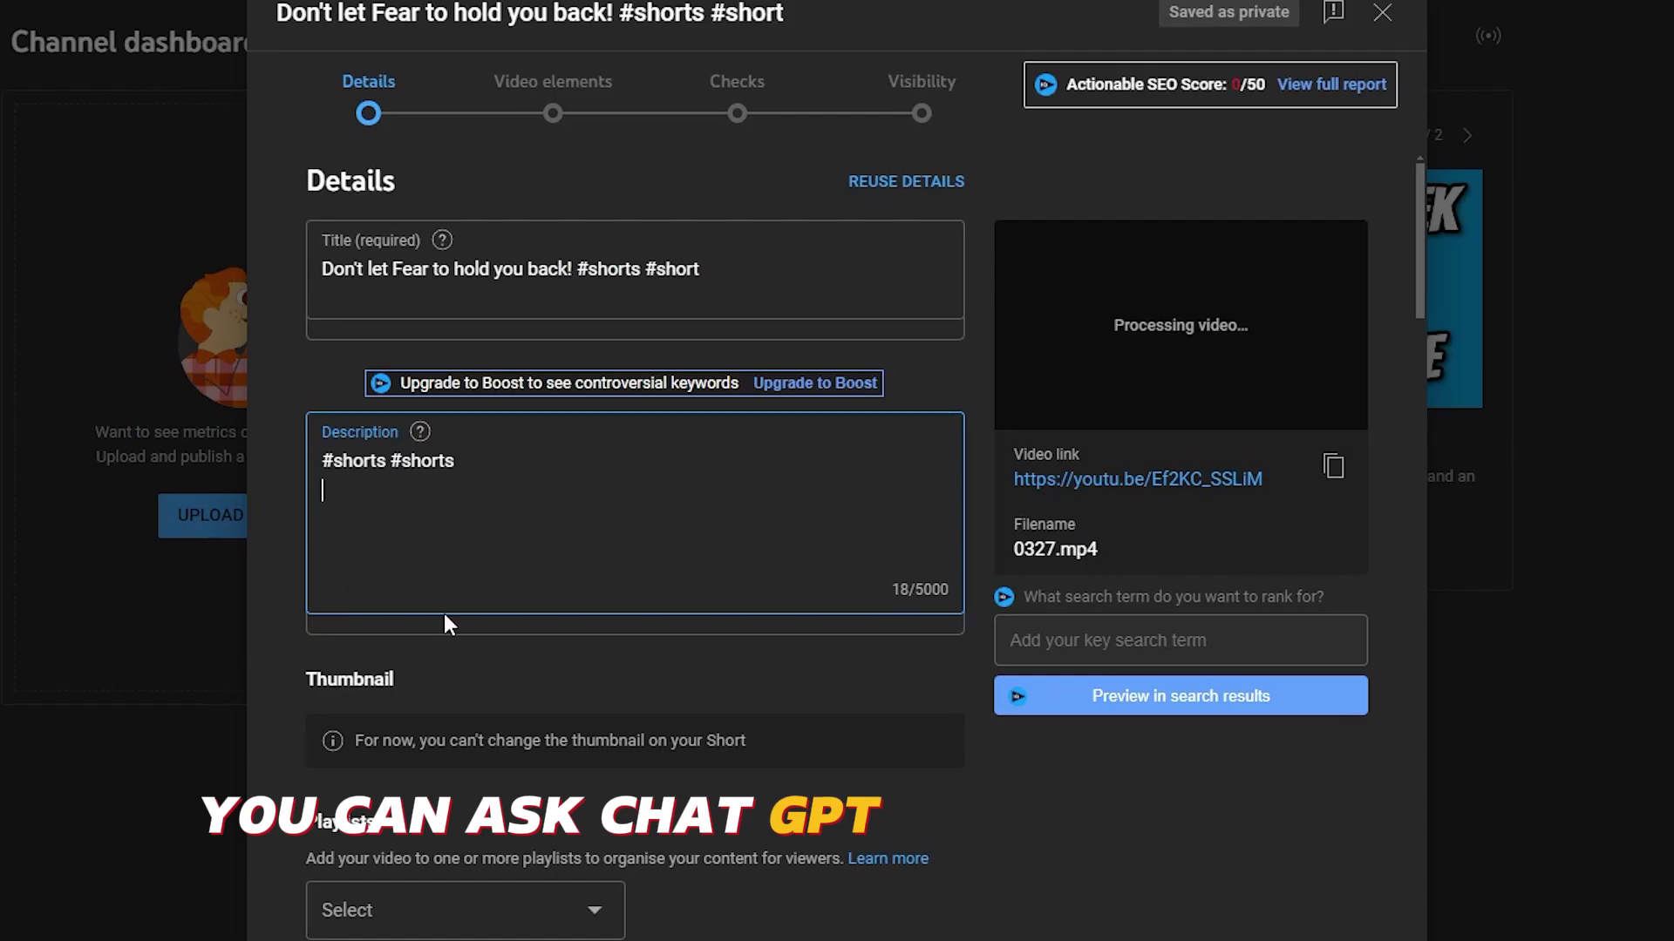
key(ctrl+v)
scroll(445, 625, down, 2)
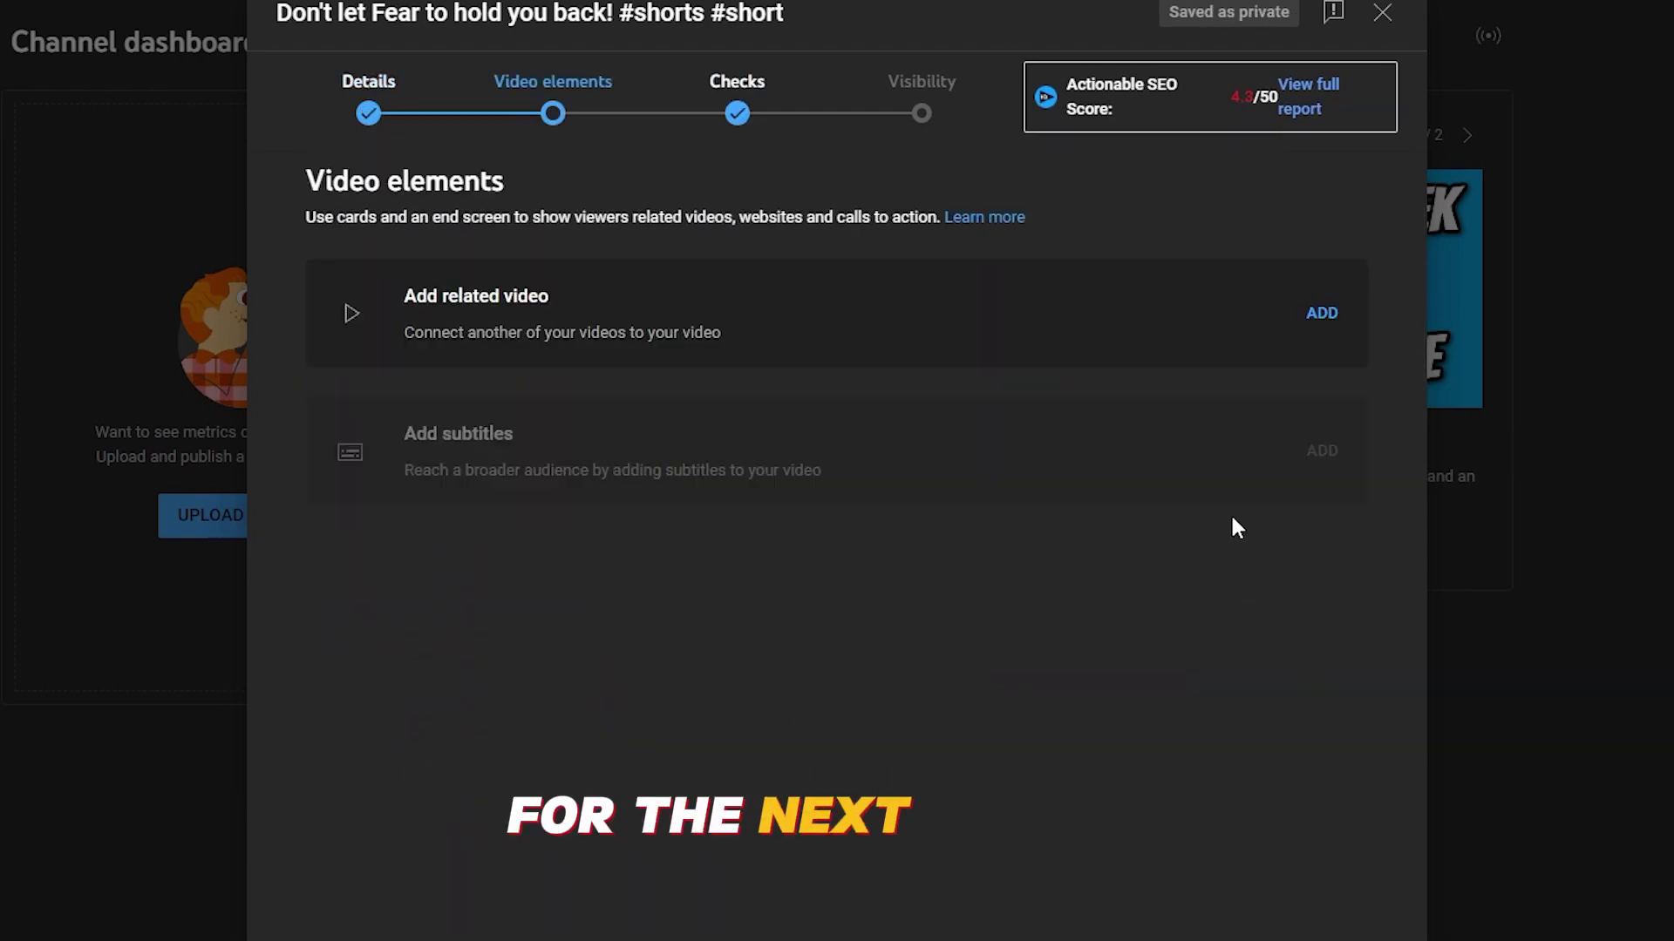
click(1270, 897)
click(1272, 898)
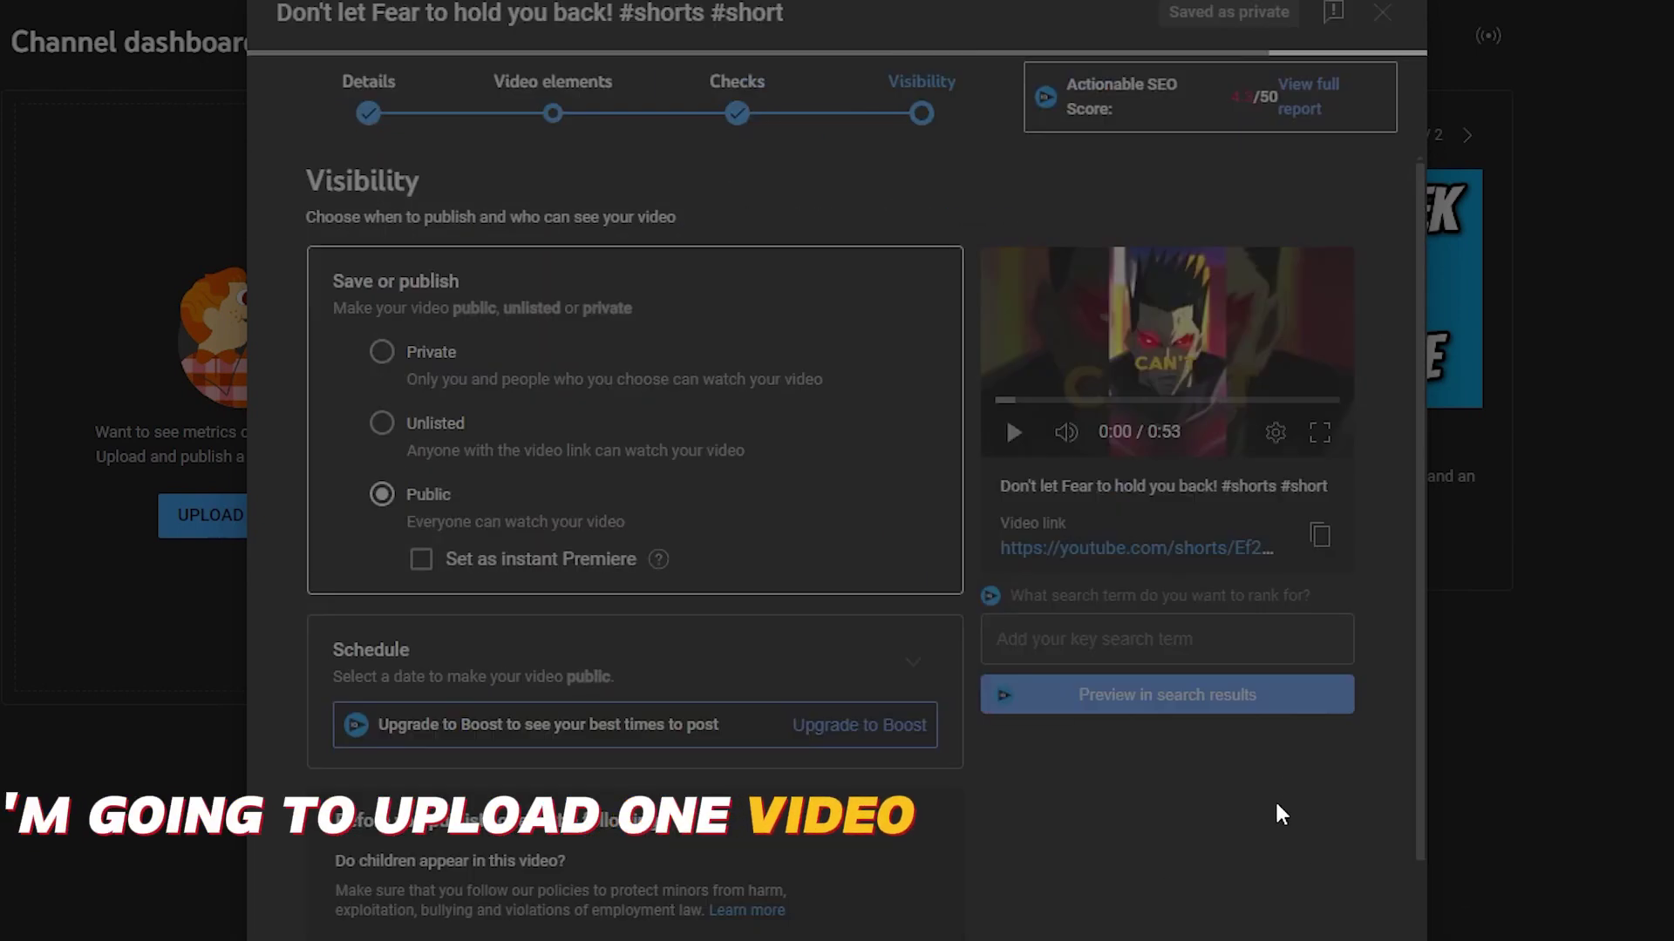